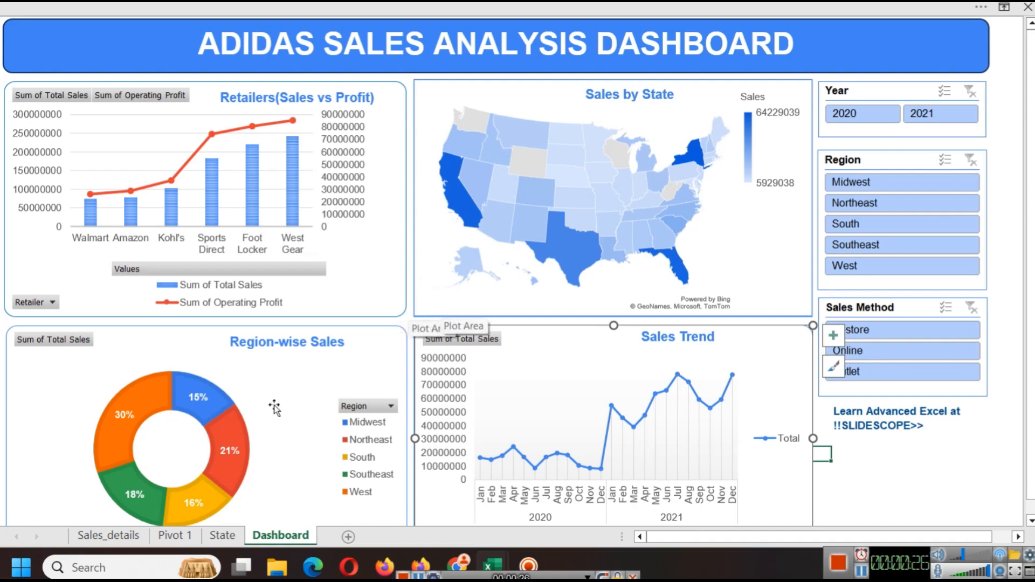
Step: Browse the Pivot 1, State and Dashboard sheets of the finished sales workbook
{"action": "left_click", "coordinate": [183, 532]}
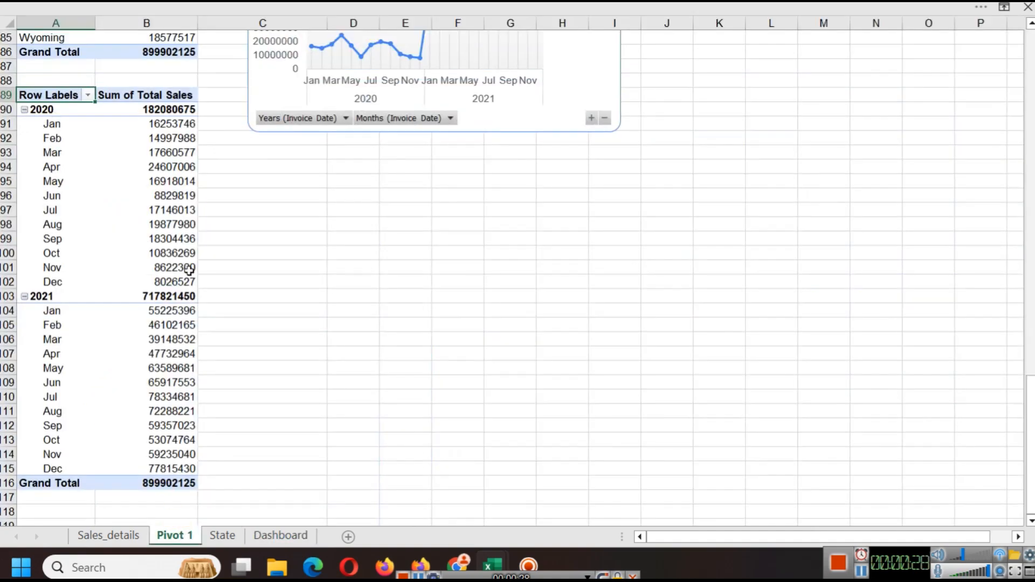
{"action": "scroll", "coordinate": [188, 278], "scroll_direction": "up", "scroll_amount": 15}
{"action": "left_click", "coordinate": [222, 535]}
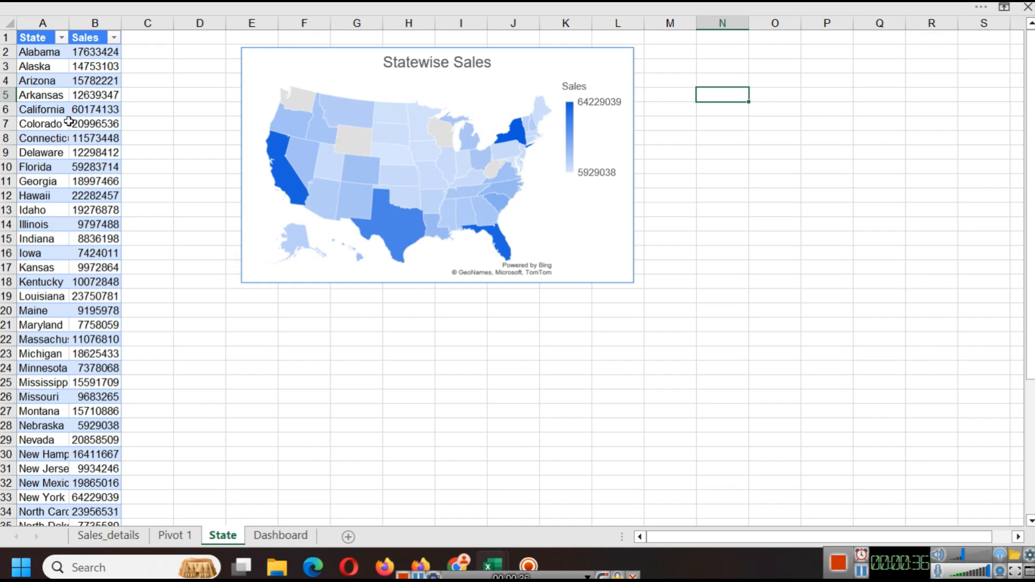
{"action": "left_click", "coordinate": [173, 536]}
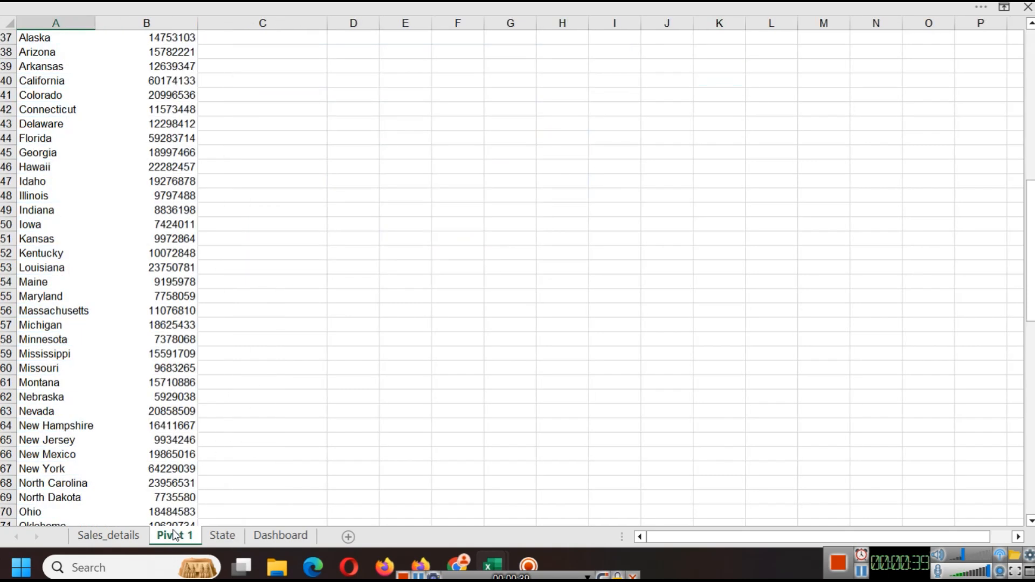
{"action": "left_click", "coordinate": [291, 541]}
{"action": "left_click", "coordinate": [944, 472]}
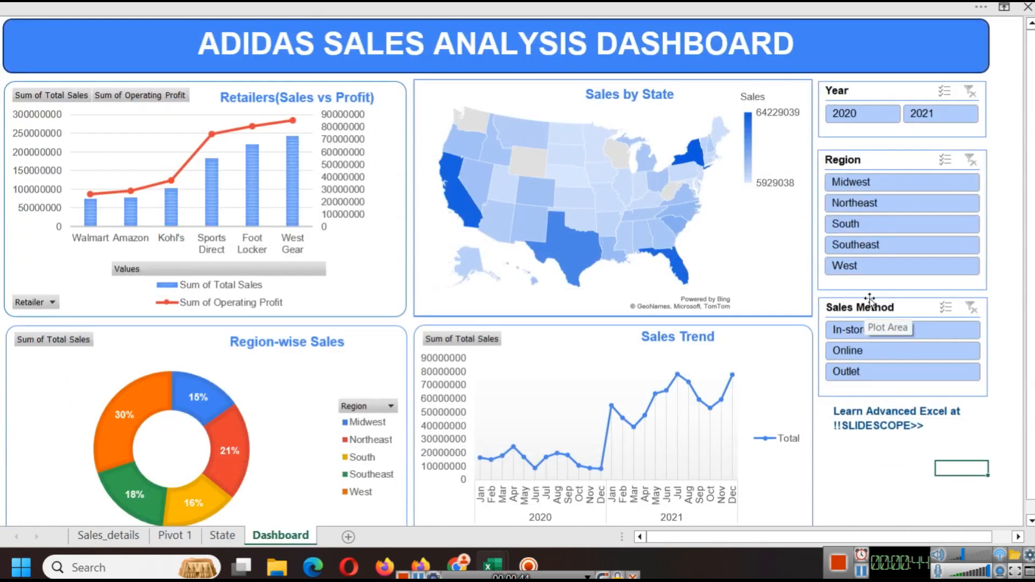
Step: Filter the dashboard by the 2020 and 2021 year slicer buttons, then clear the year filter
{"action": "left_click", "coordinate": [853, 120]}
{"action": "left_click", "coordinate": [930, 115]}
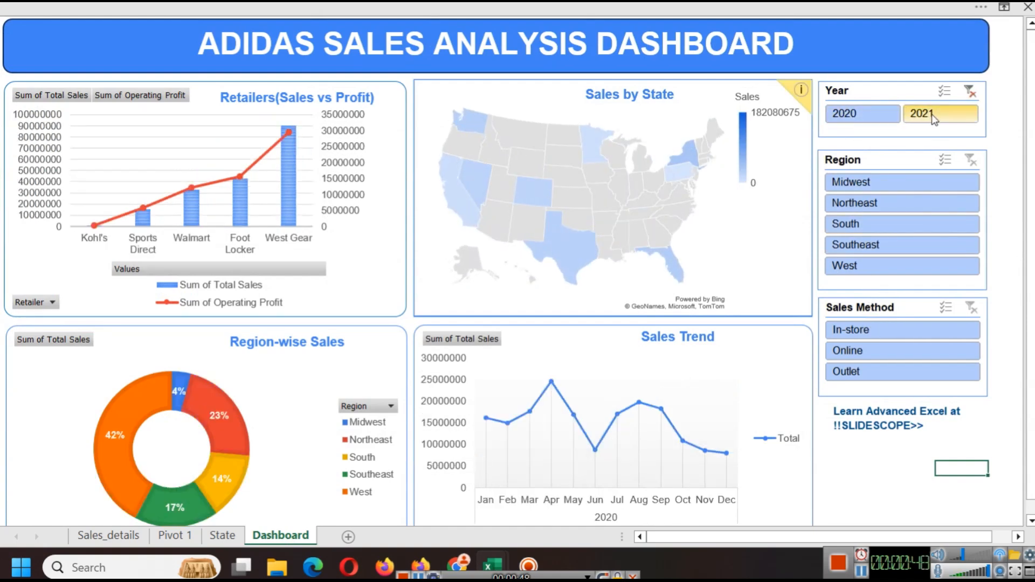
{"action": "left_click", "coordinate": [970, 92]}
Step: Filter the dashboard by each region and by the In-store sales method, clearing each slicer filter afterwards
{"action": "left_click", "coordinate": [876, 182]}
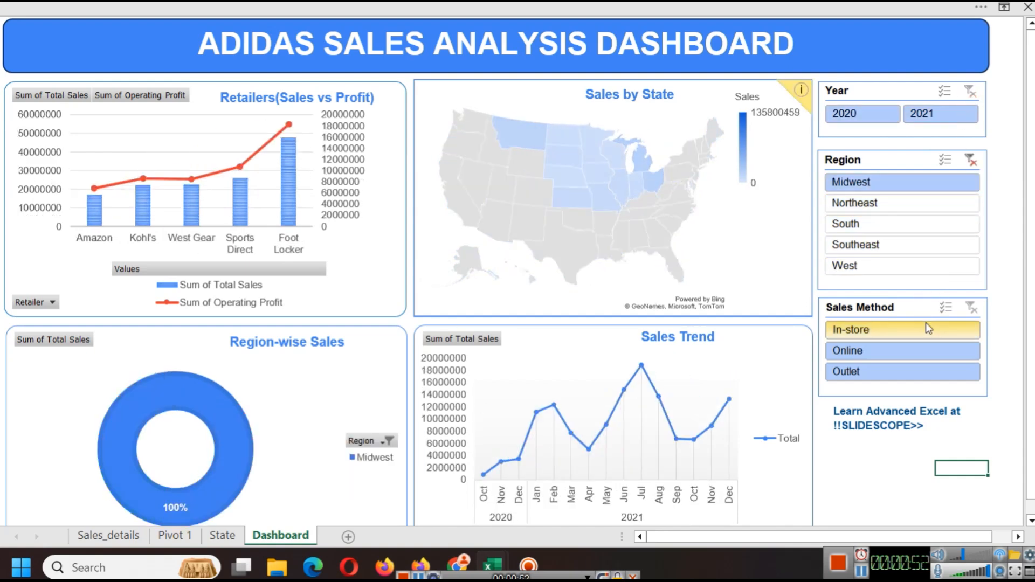
{"action": "left_click", "coordinate": [879, 202]}
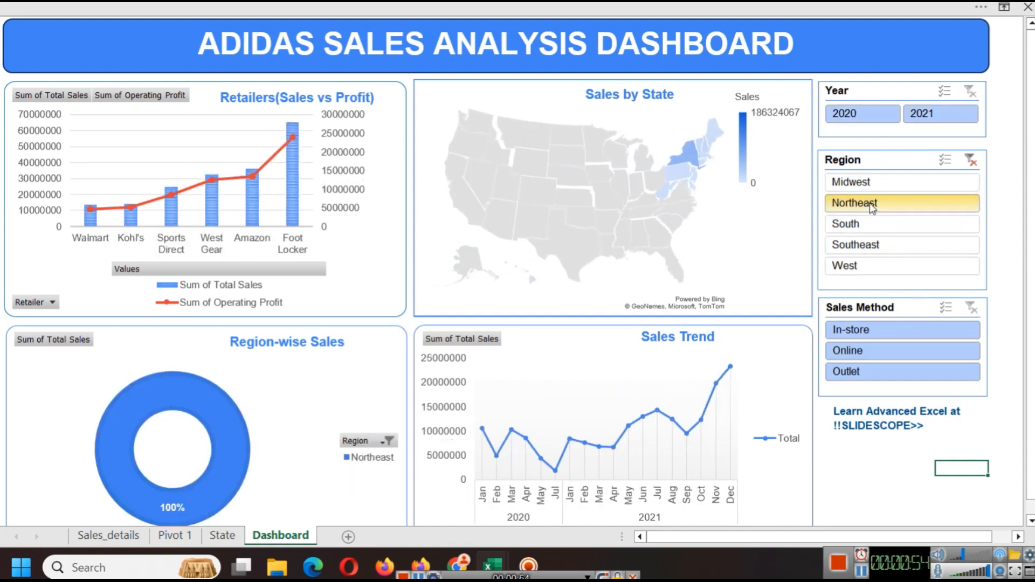
{"action": "left_click", "coordinate": [876, 222]}
{"action": "left_click", "coordinate": [876, 246]}
{"action": "left_click", "coordinate": [877, 269]}
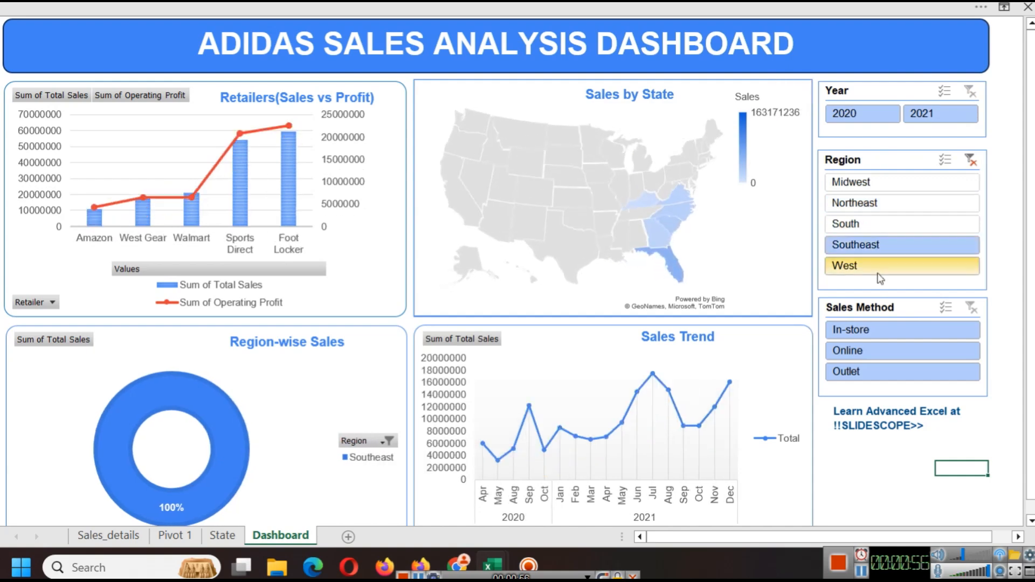
{"action": "left_click", "coordinate": [974, 161]}
{"action": "left_click", "coordinate": [885, 335]}
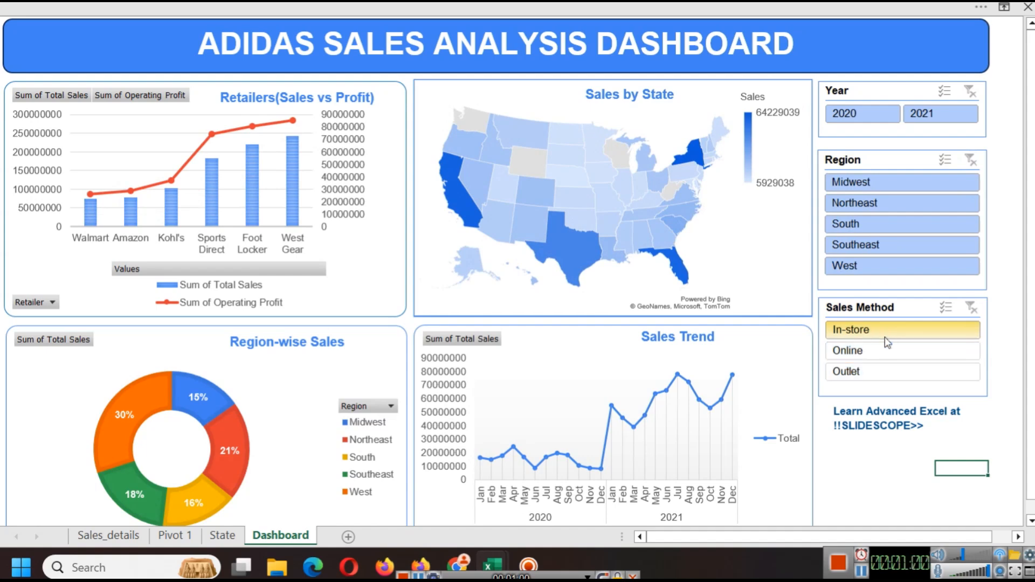
{"action": "left_click", "coordinate": [972, 308]}
Step: Switch to the browser and read through the Adidas_sales_Data dataset description on Kaggle
{"action": "left_click_drag", "start_coordinate": [885, 565], "coordinate": [884, 493]}
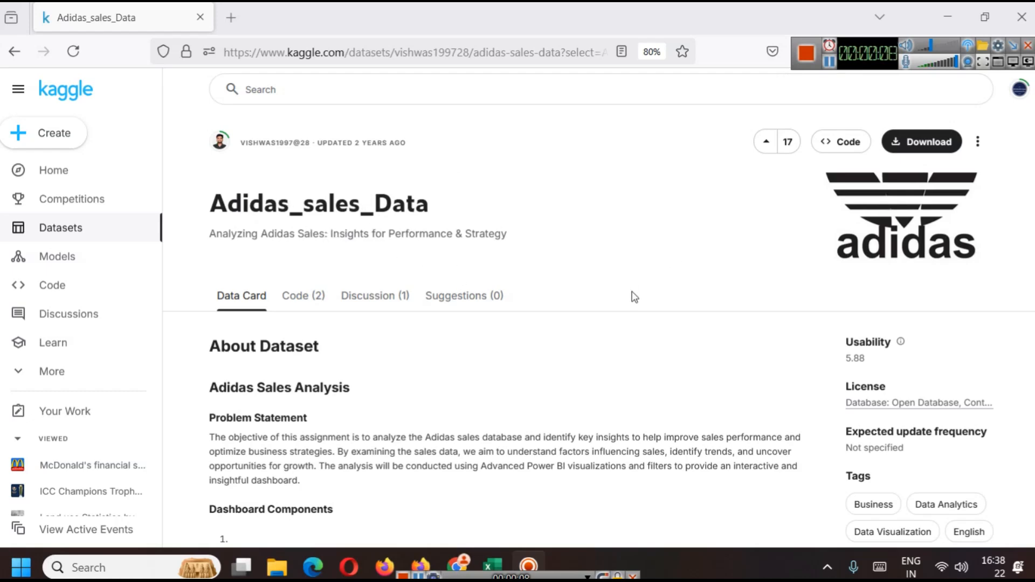
{"action": "scroll", "coordinate": [517, 327], "scroll_direction": "down", "scroll_amount": 1}
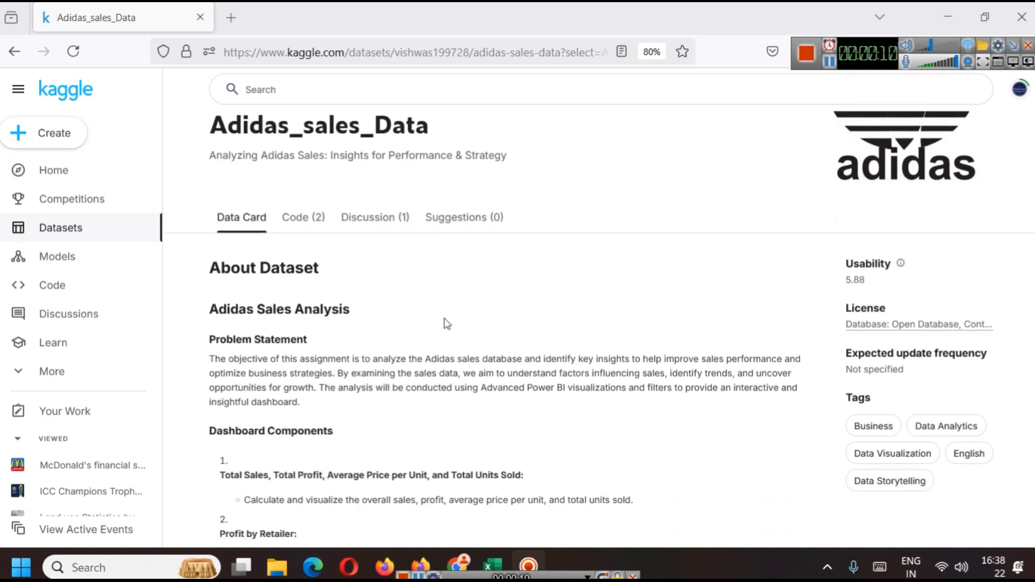
{"action": "scroll", "coordinate": [377, 308], "scroll_direction": "down", "scroll_amount": 1}
{"action": "scroll", "coordinate": [387, 352], "scroll_direction": "down", "scroll_amount": 3}
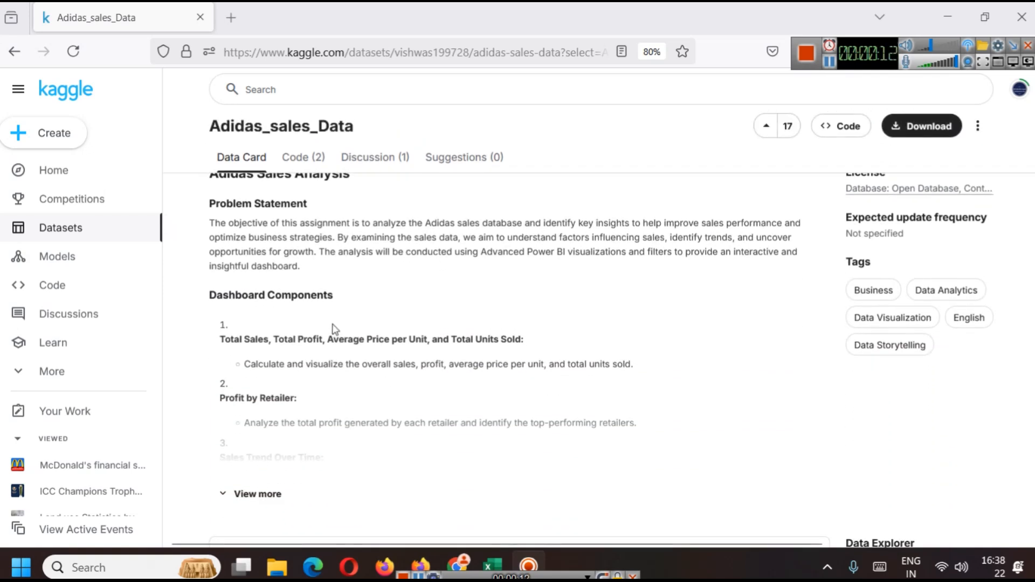
{"action": "left_click", "coordinate": [264, 338]}
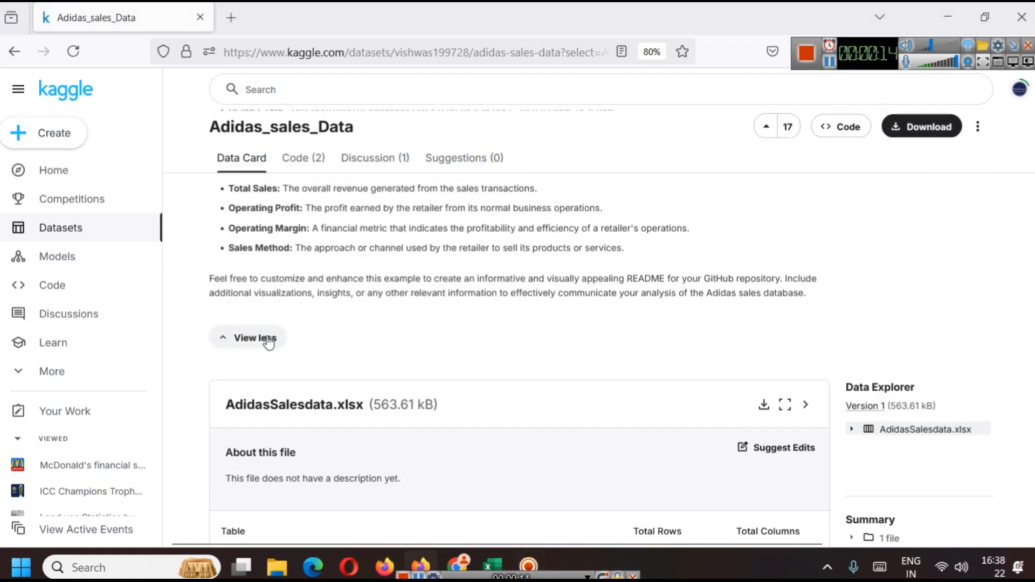
{"action": "scroll", "coordinate": [376, 339], "scroll_direction": "up", "scroll_amount": 5}
{"action": "scroll", "coordinate": [402, 337], "scroll_direction": "down", "scroll_amount": 8}
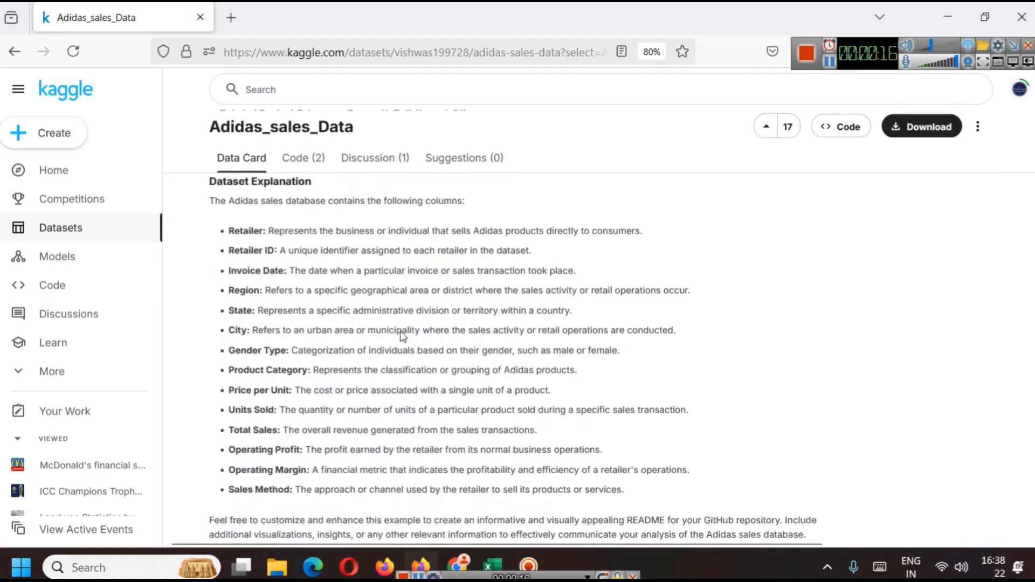
{"action": "scroll", "coordinate": [517, 380], "scroll_direction": "up", "scroll_amount": 10}
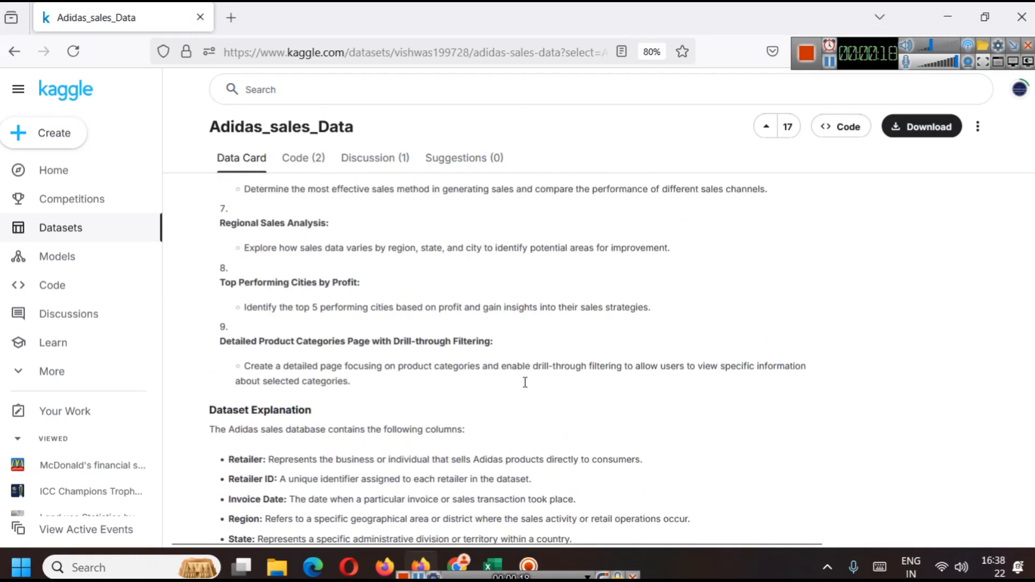
{"action": "scroll", "coordinate": [526, 388], "scroll_direction": "up", "scroll_amount": 3}
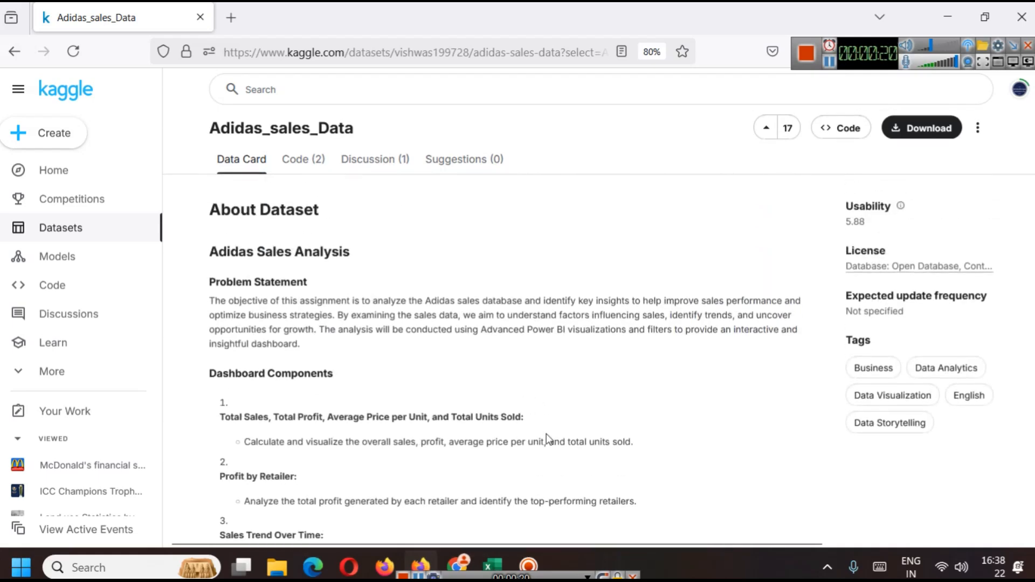
Step: Switch to the AdidasSalesdata workbook and examine the columns from Retailer through Units Sold
{"action": "left_click", "coordinate": [492, 565]}
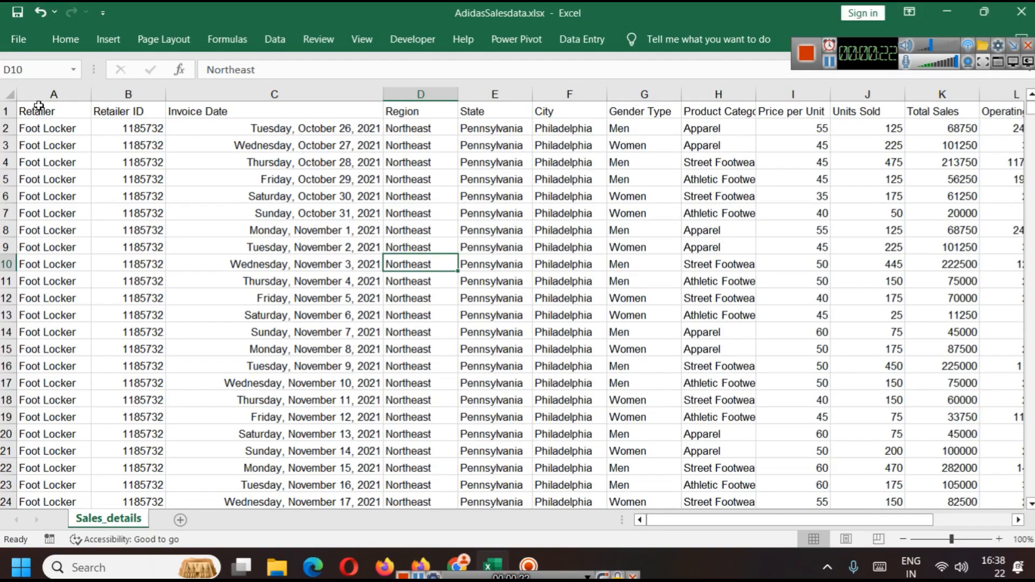
{"action": "left_click", "coordinate": [51, 94]}
{"action": "left_click", "coordinate": [126, 95]}
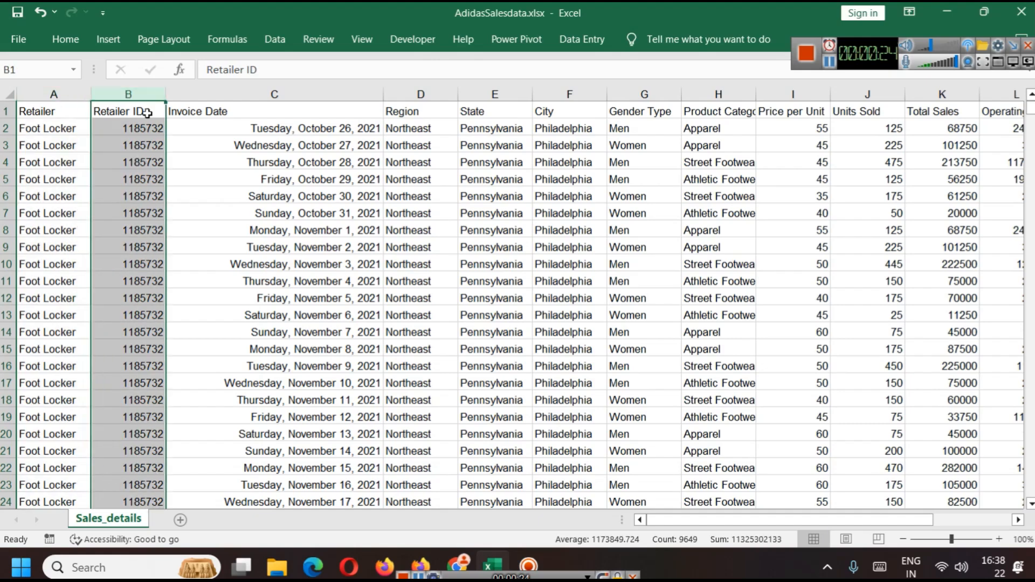
{"action": "left_click", "coordinate": [336, 106]}
{"action": "left_click", "coordinate": [419, 94]}
{"action": "left_click", "coordinate": [494, 94]}
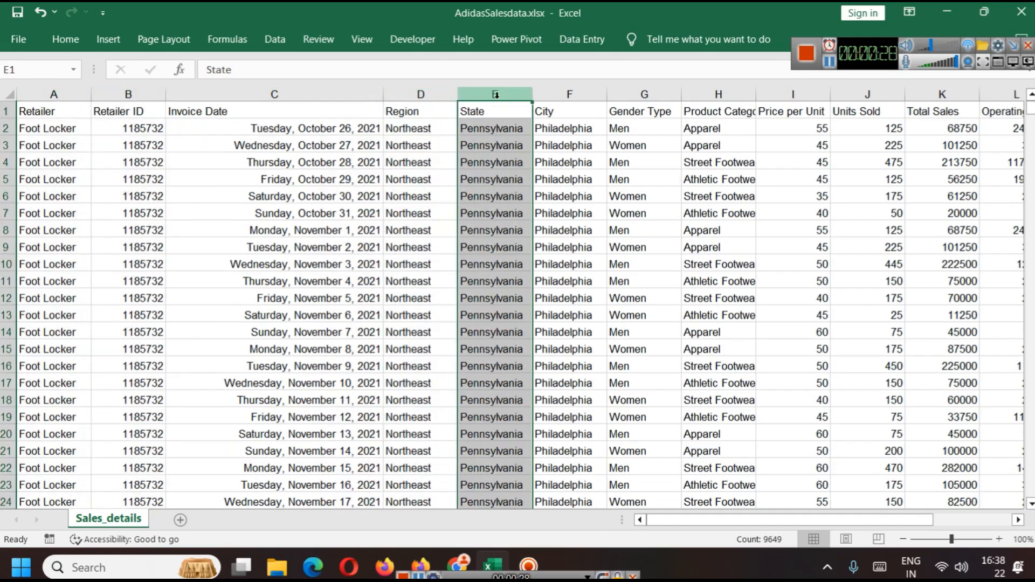
{"action": "left_click_drag", "start_coordinate": [1030, 108], "coordinate": [1010, 89]}
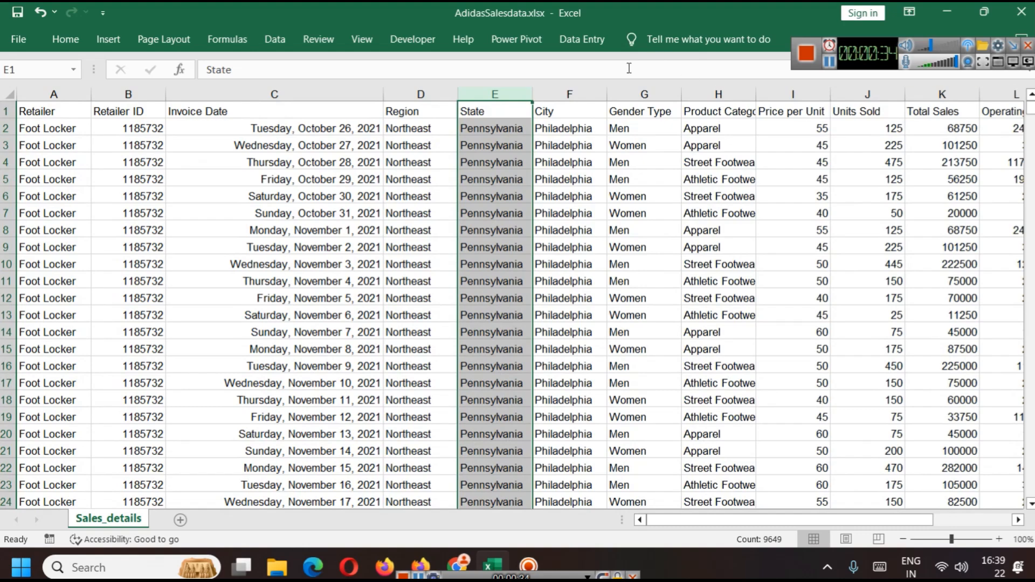
{"action": "left_click", "coordinate": [647, 94]}
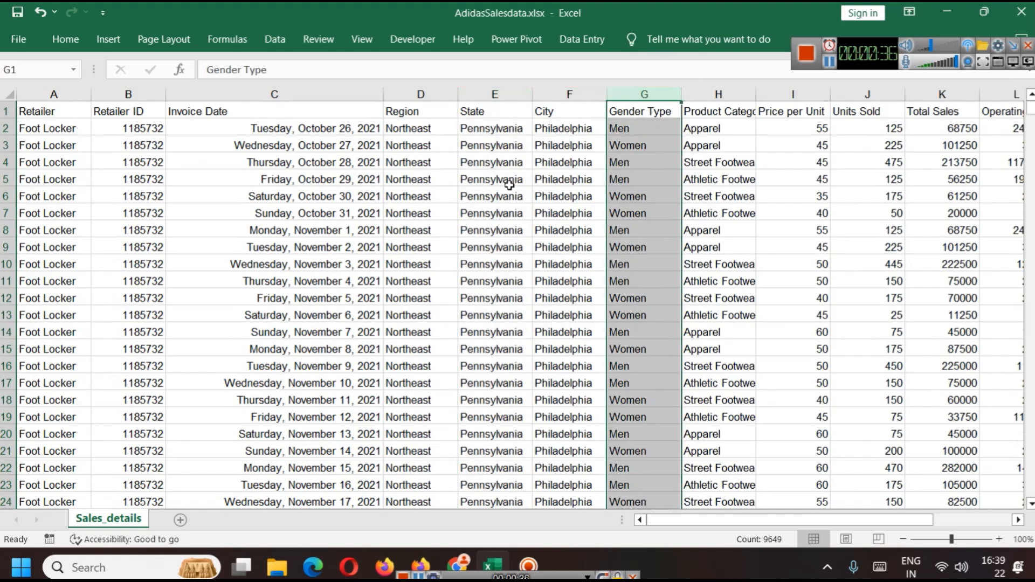
{"action": "left_click", "coordinate": [720, 94]}
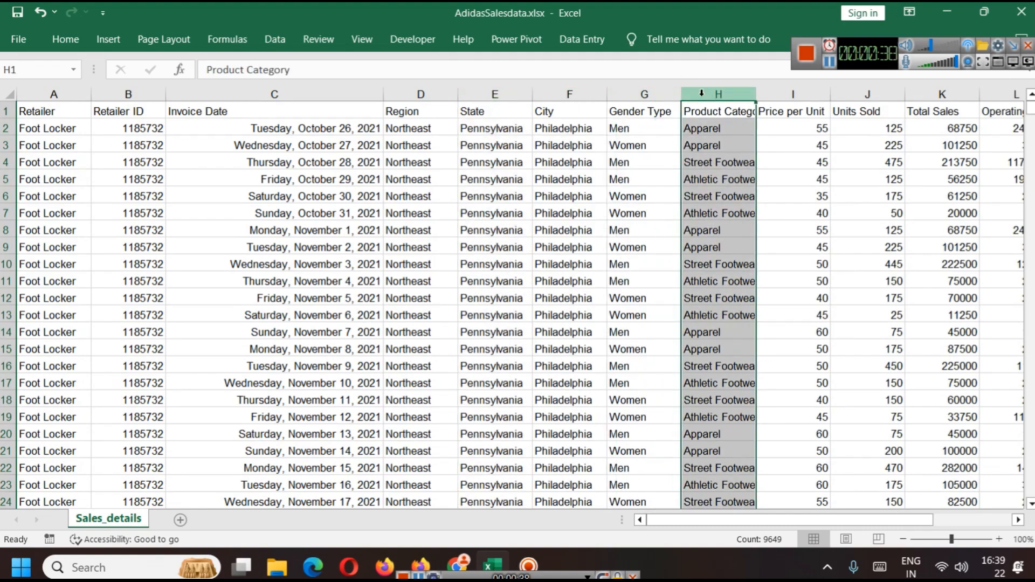
{"action": "left_click", "coordinate": [777, 95]}
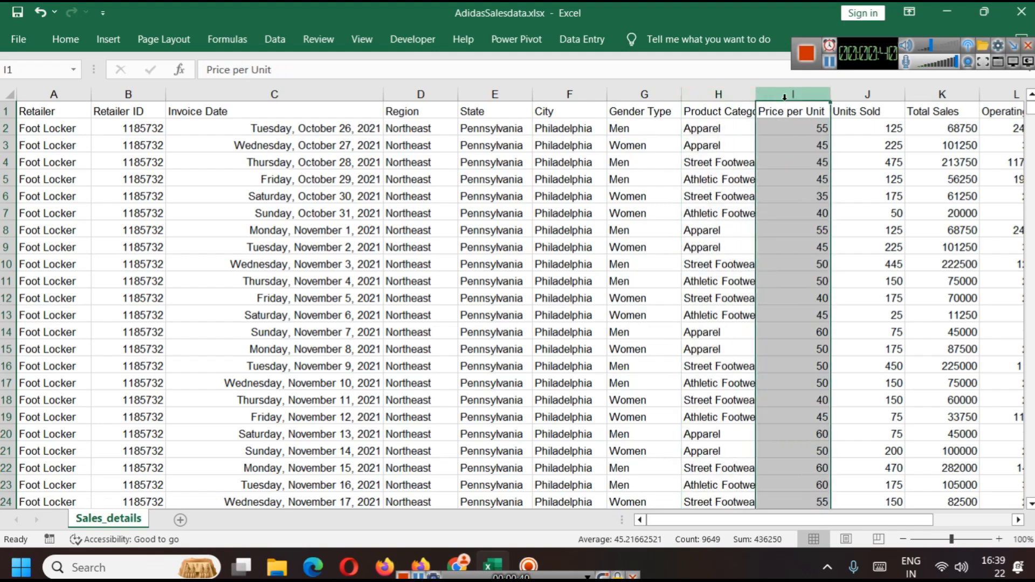
{"action": "left_click", "coordinate": [868, 96]}
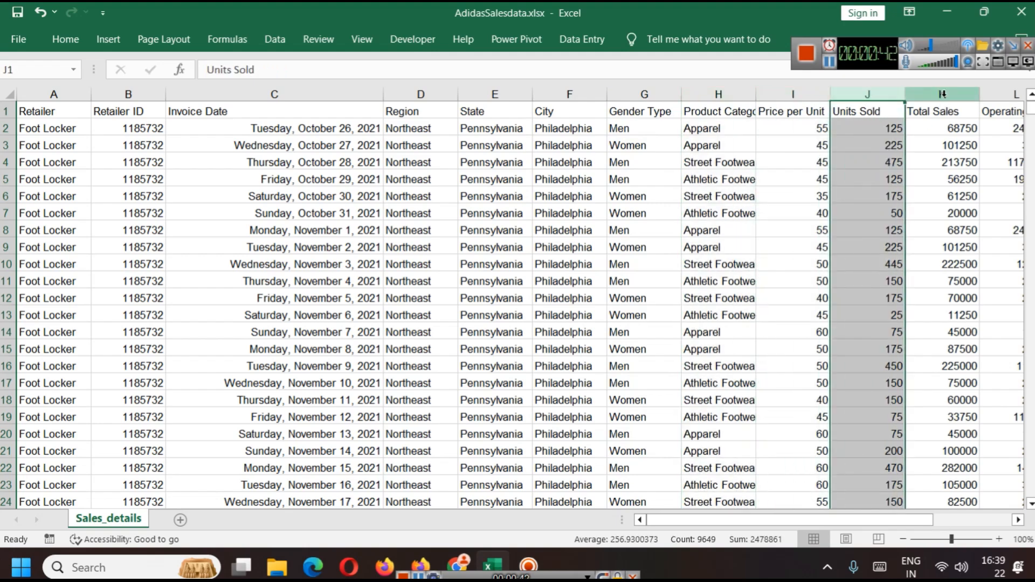
Step: Examine the remaining columns from Total Sales through Sales Method in the Sales_details sheet
{"action": "left_click", "coordinate": [944, 97]}
{"action": "left_click_drag", "start_coordinate": [890, 520], "coordinate": [947, 519]}
{"action": "left_click", "coordinate": [871, 94]}
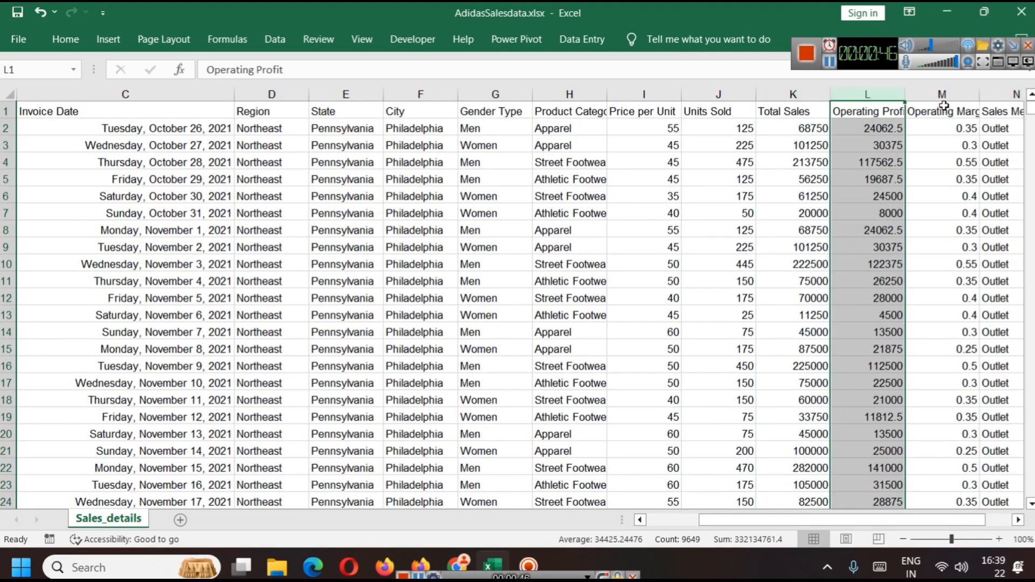
{"action": "left_click", "coordinate": [942, 96]}
{"action": "mouse_move", "coordinate": [922, 520]}
{"action": "left_mouse_down"}
{"action": "mouse_move", "coordinate": [966, 525]}
{"action": "mouse_move", "coordinate": [906, 527]}
{"action": "left_mouse_up"}
{"action": "left_click", "coordinate": [364, 94]}
{"action": "left_click_drag", "start_coordinate": [835, 520], "coordinate": [703, 511]}
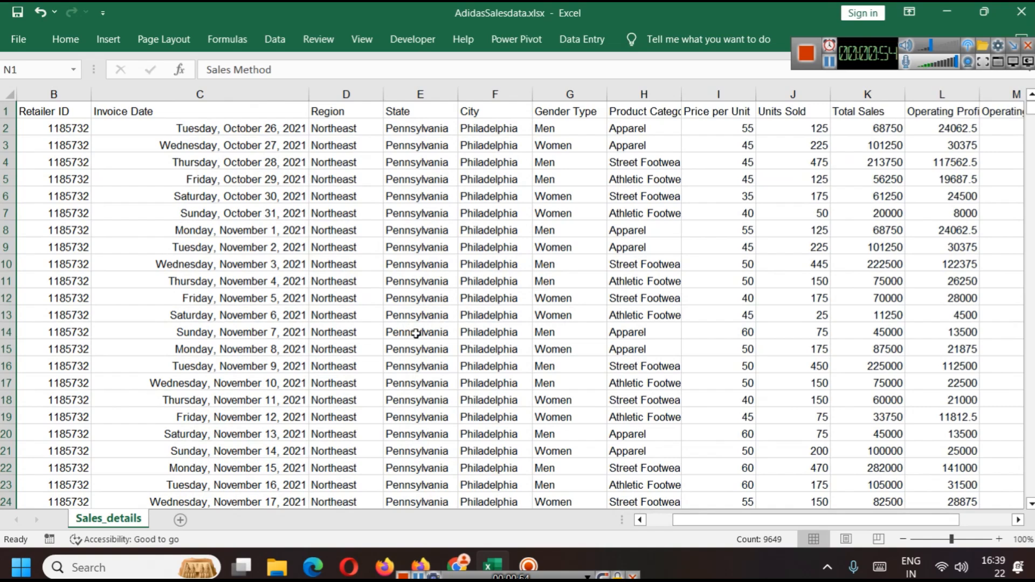
Step: Select the whole Sales_details data range A1:N9649 and convert it into a table with headers
{"action": "left_click", "coordinate": [710, 116]}
{"action": "key", "text": "ctrl+shift+Down"}
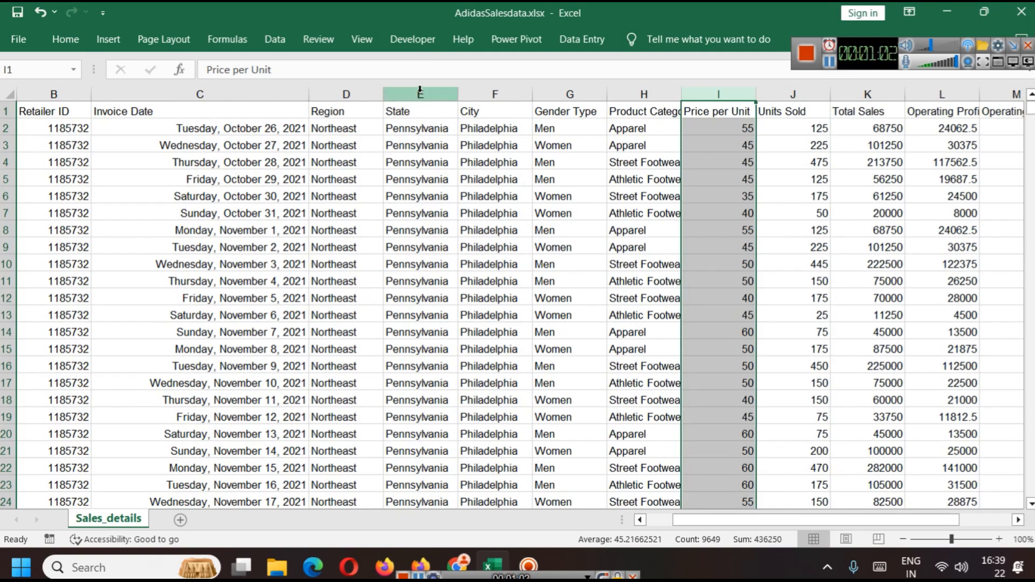
{"action": "left_click_drag", "start_coordinate": [944, 521], "coordinate": [861, 513]}
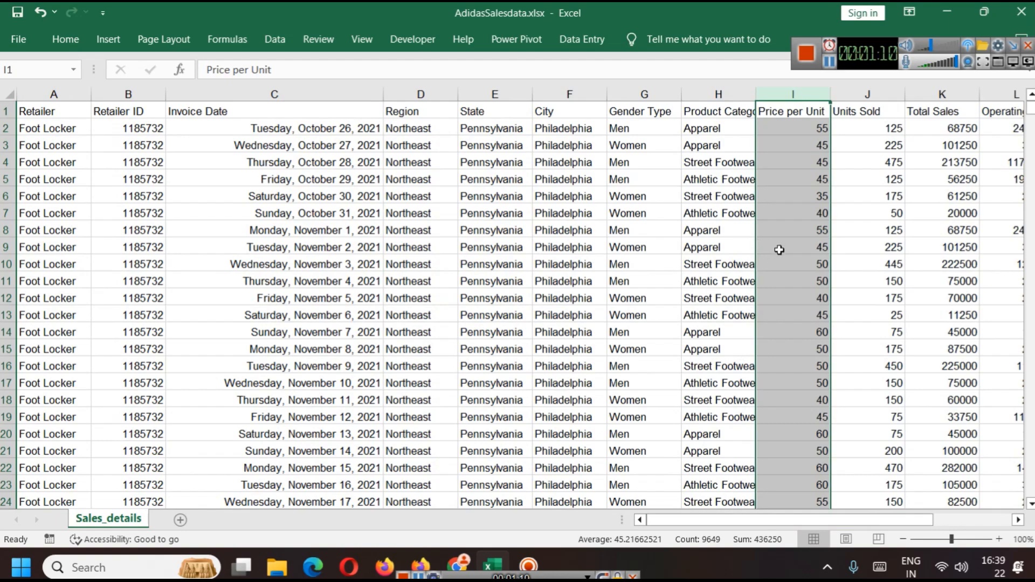
{"action": "key", "text": "ctrl+a"}
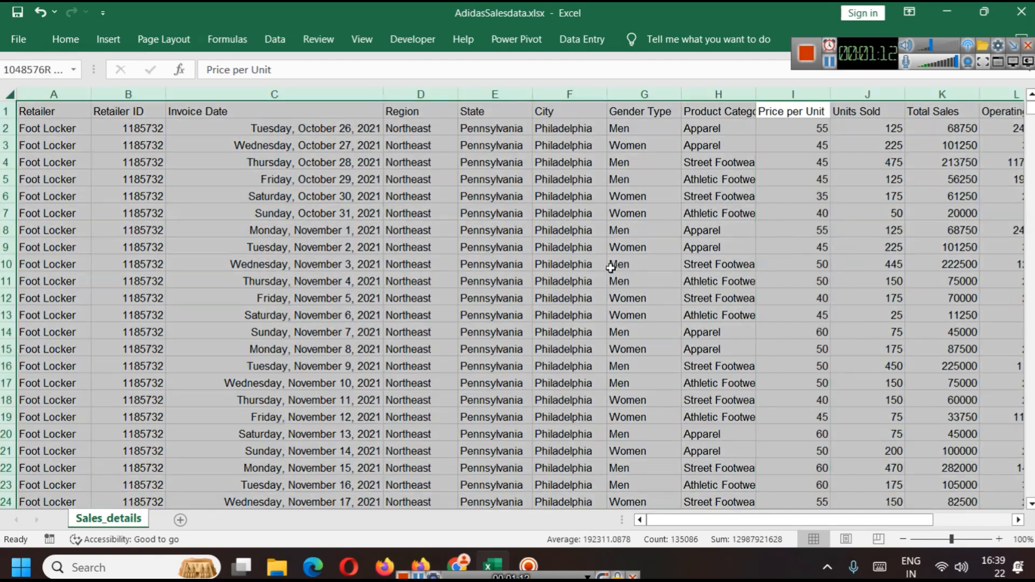
{"action": "left_click_drag", "start_coordinate": [900, 519], "coordinate": [969, 518]}
{"action": "left_click", "coordinate": [798, 298]}
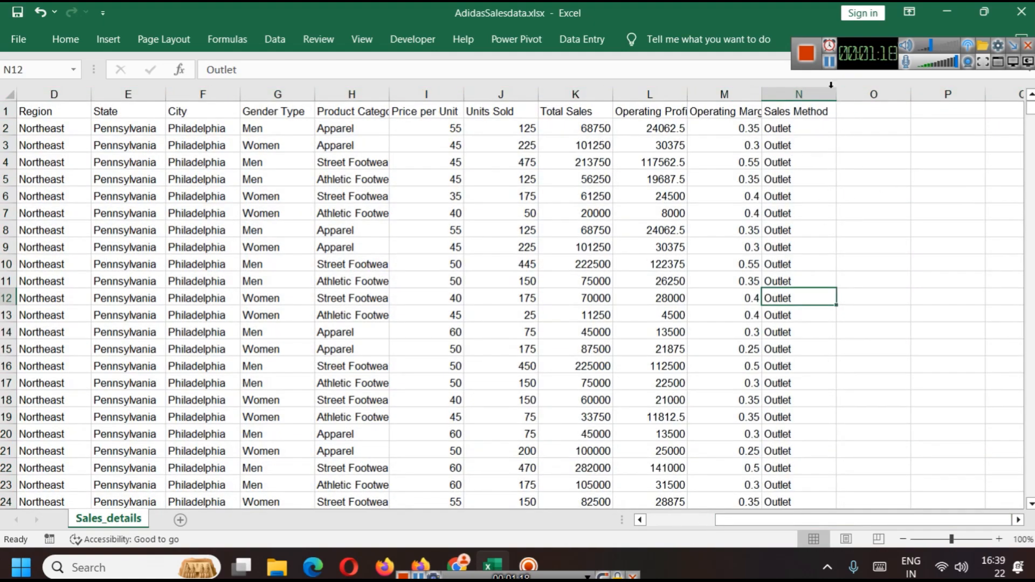
{"action": "left_click", "coordinate": [830, 66]}
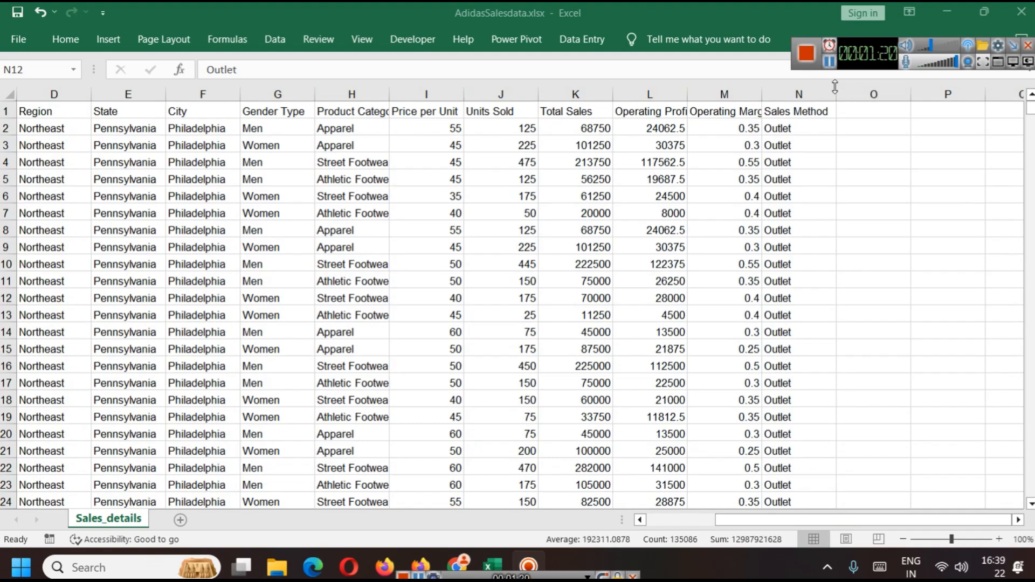
{"action": "left_click", "coordinate": [794, 230]}
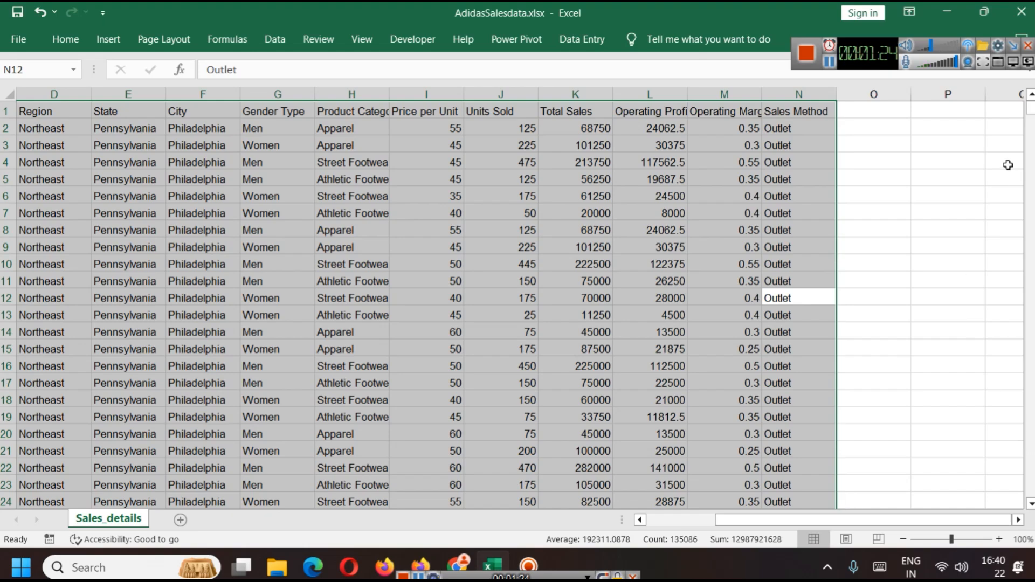
{"action": "key", "text": "ctrl+t"}
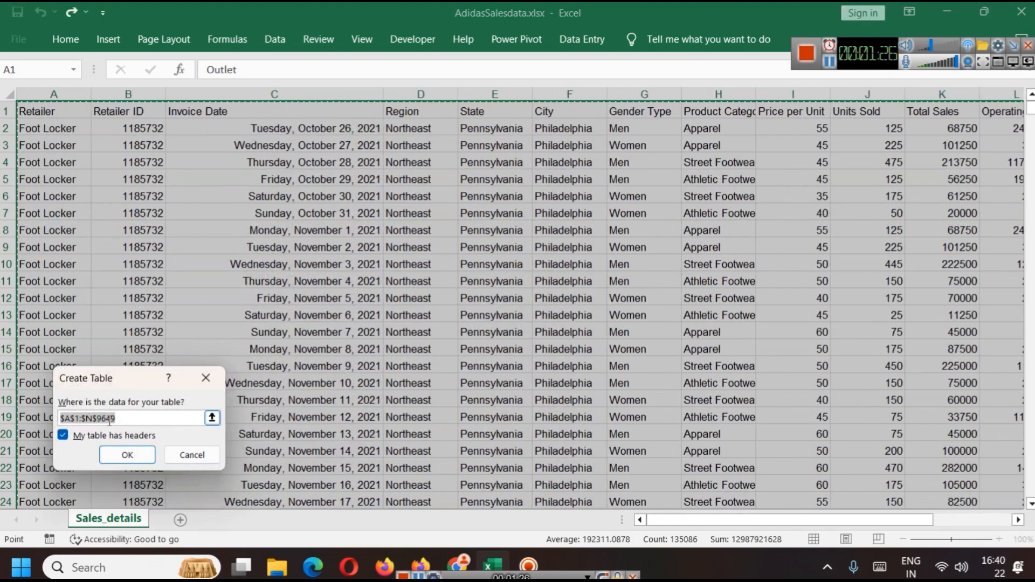
{"action": "left_click", "coordinate": [120, 454]}
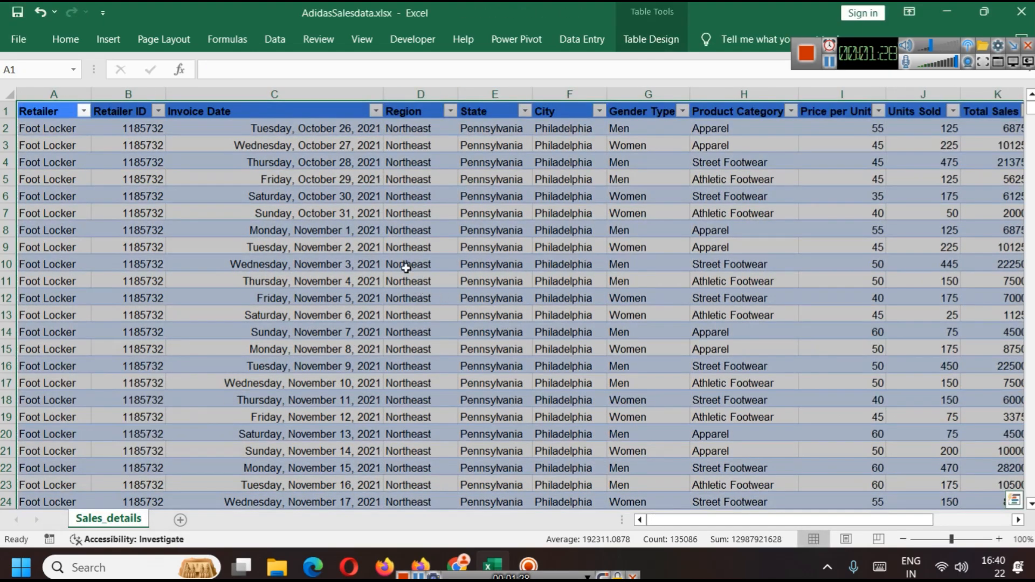
Step: Scroll through the new table to review it
{"action": "left_click", "coordinate": [983, 525]}
{"action": "left_click_drag", "start_coordinate": [980, 525], "coordinate": [755, 521]}
{"action": "scroll", "coordinate": [539, 351], "scroll_direction": "down", "scroll_amount": 5}
{"action": "scroll", "coordinate": [564, 310], "scroll_direction": "up", "scroll_amount": 5}
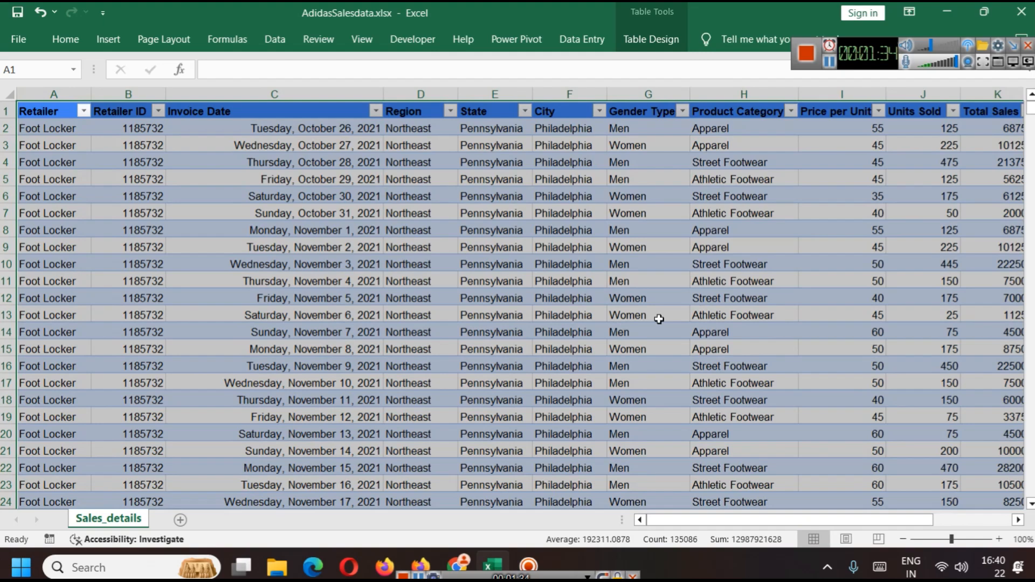
Step: Save the workbook and insert a PivotTable from Table1 on a new worksheet
{"action": "key", "text": "ctrl+s"}
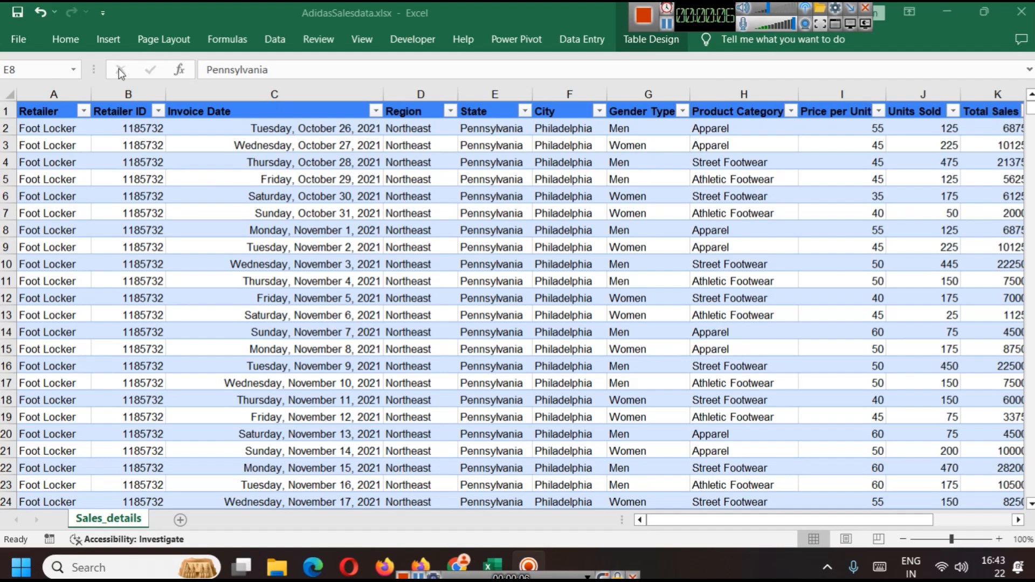
{"action": "left_click", "coordinate": [111, 42]}
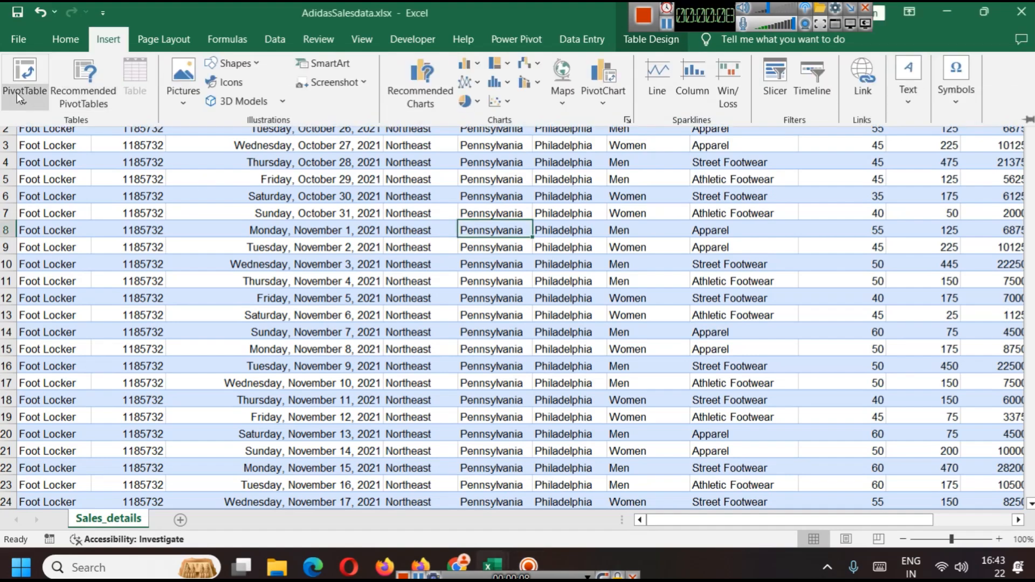
{"action": "left_click", "coordinate": [18, 93]}
{"action": "left_click", "coordinate": [54, 114]}
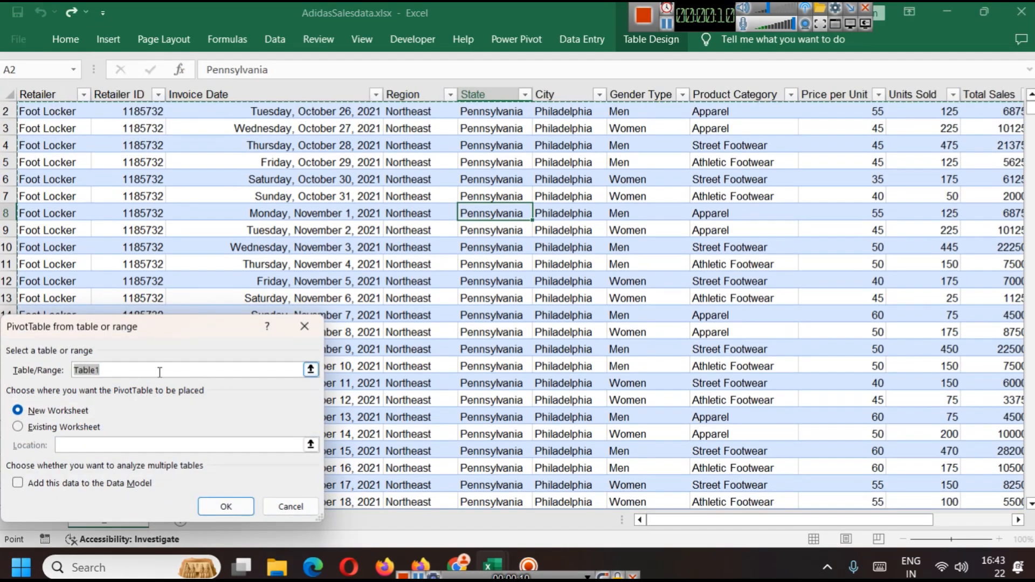
{"action": "left_click_drag", "start_coordinate": [202, 332], "coordinate": [386, 233]}
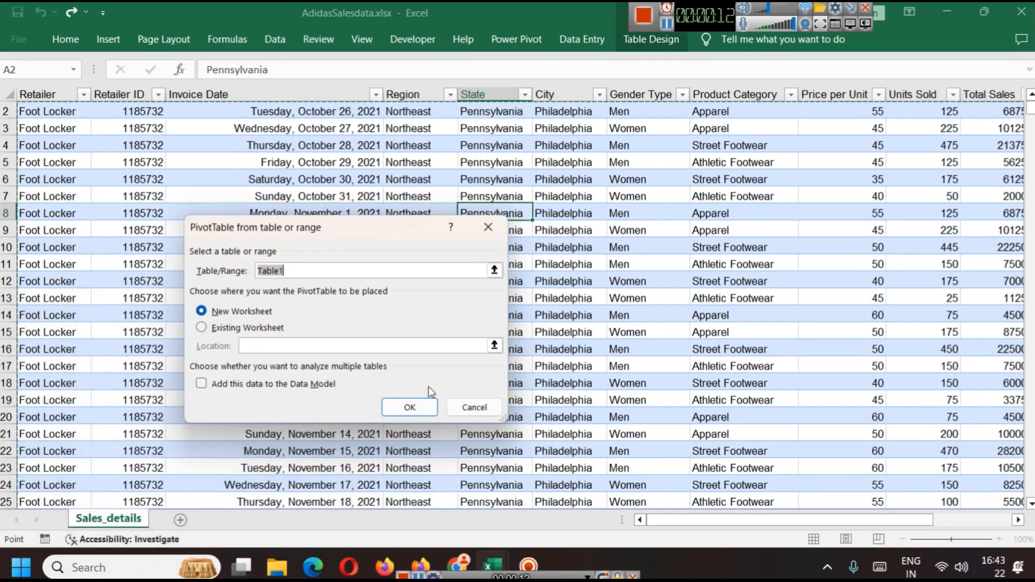
{"action": "left_click", "coordinate": [410, 407]}
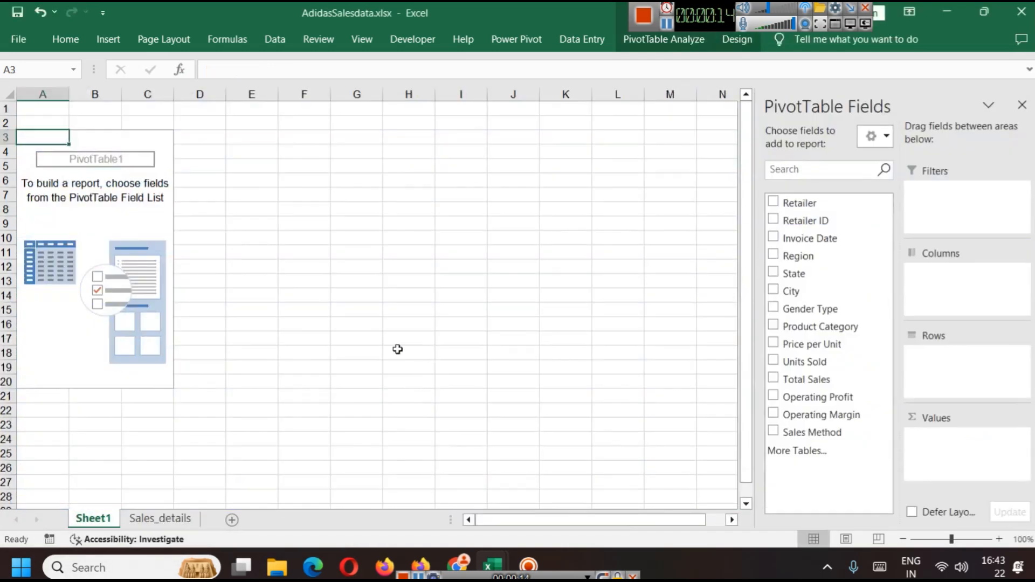
{"action": "left_click", "coordinate": [304, 238]}
{"action": "left_click", "coordinate": [37, 136]}
{"action": "left_click", "coordinate": [774, 202]}
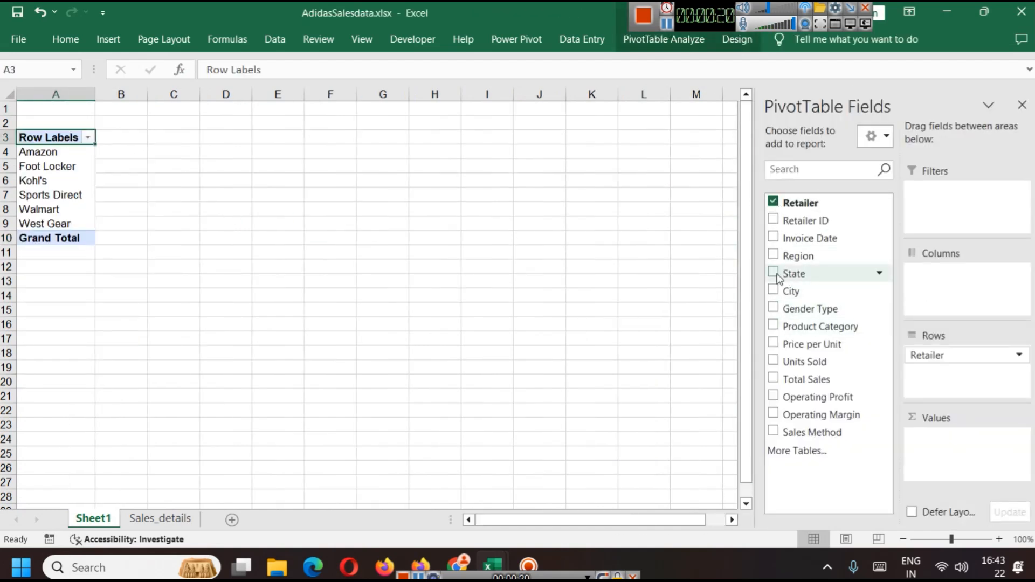
{"action": "left_click", "coordinate": [774, 202]}
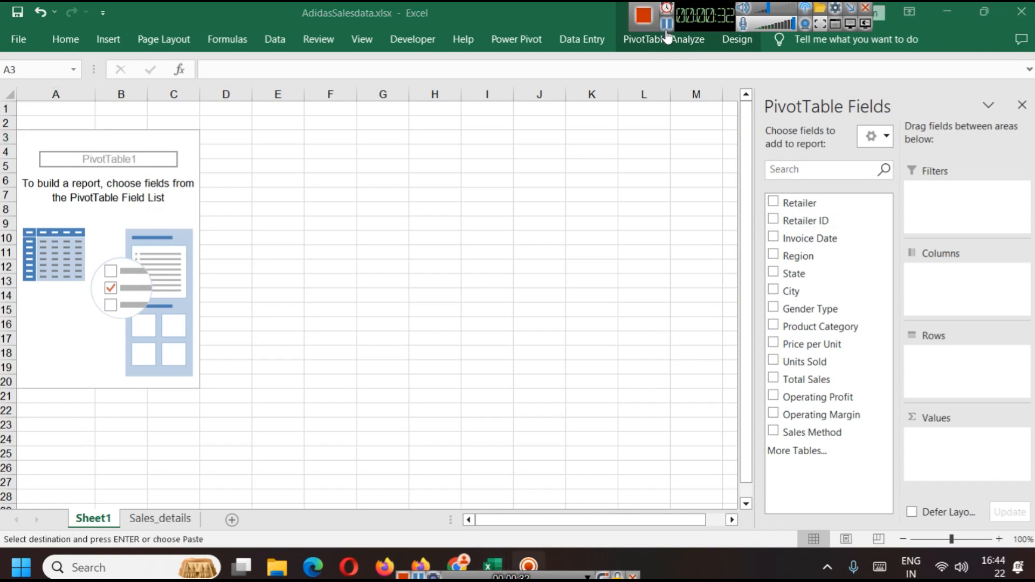
Step: Build the pivot with Retailer as rows and Total Sales and Operating Profit as summed values
{"action": "left_click", "coordinate": [774, 203]}
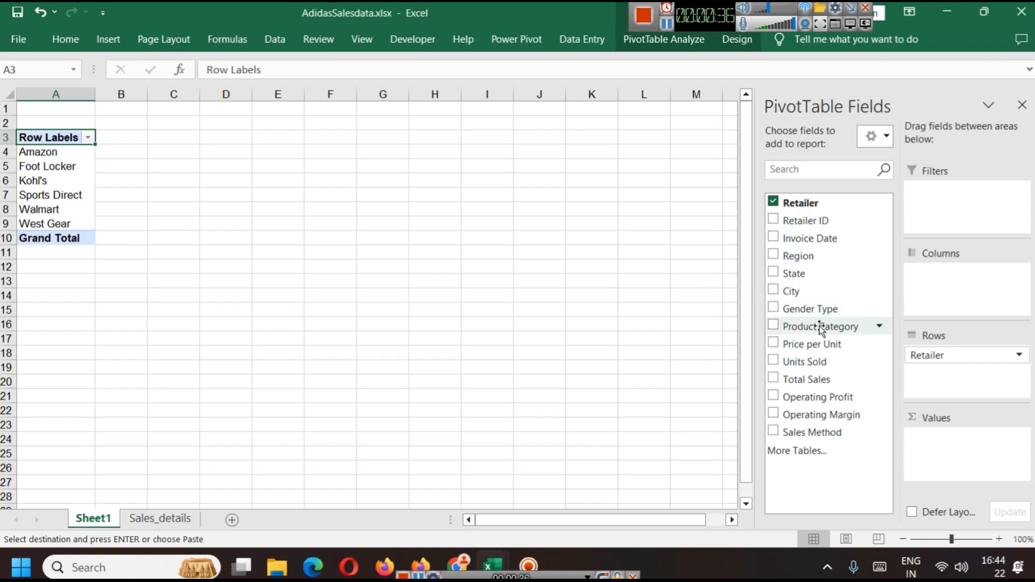
{"action": "left_click", "coordinate": [773, 398]}
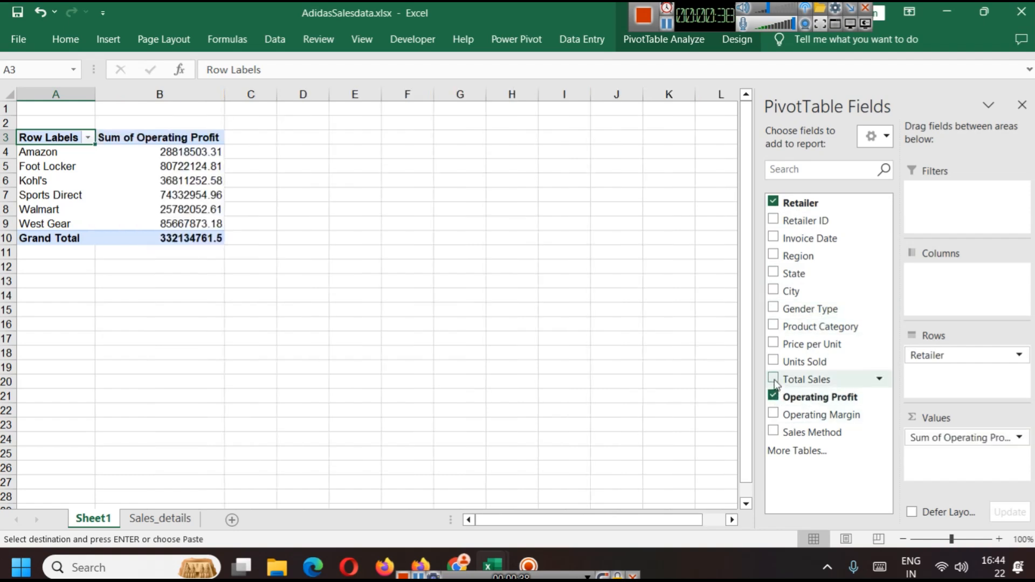
{"action": "left_click", "coordinate": [773, 380]}
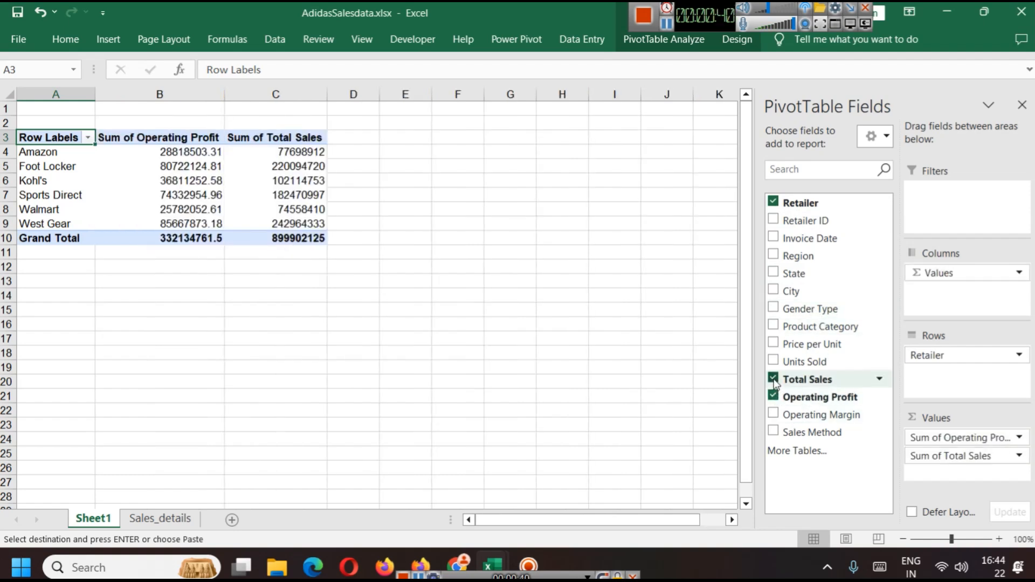
{"action": "left_click", "coordinate": [774, 380]}
{"action": "left_click", "coordinate": [774, 397]}
{"action": "left_click", "coordinate": [773, 380]}
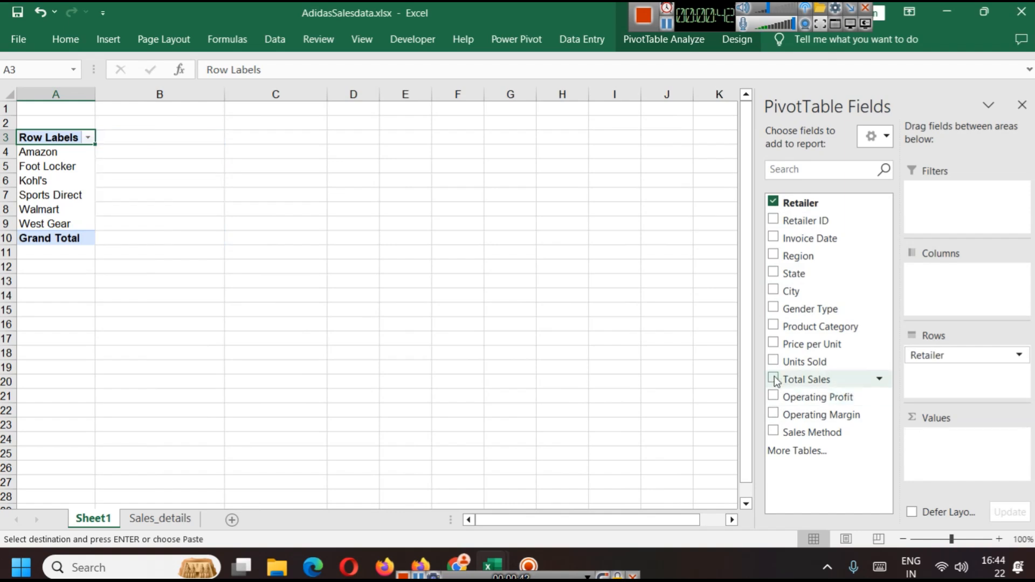
{"action": "left_click", "coordinate": [774, 397]}
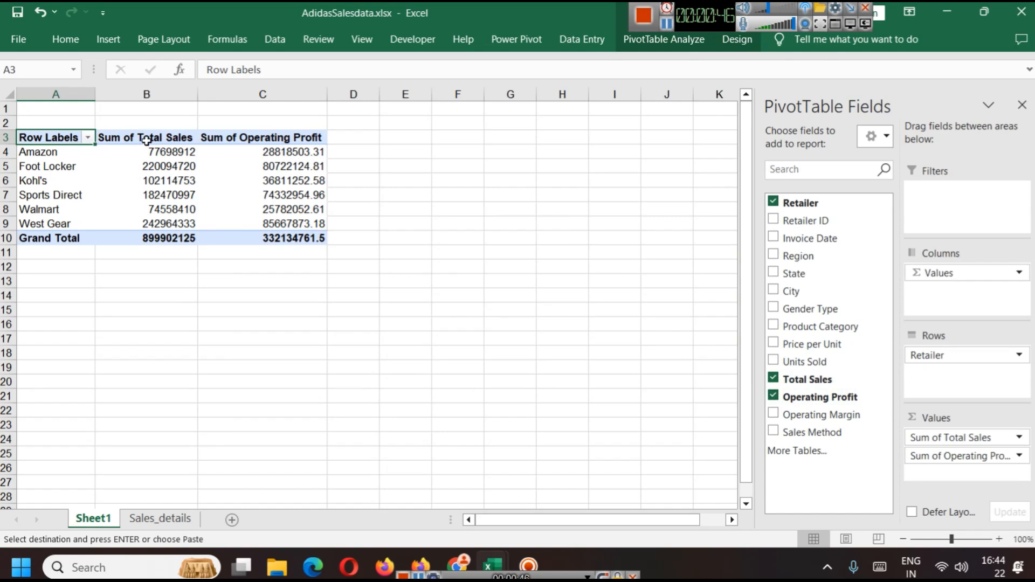
Step: Pin the ribbon so its tabs and commands stay visible
{"action": "left_click", "coordinate": [669, 28]}
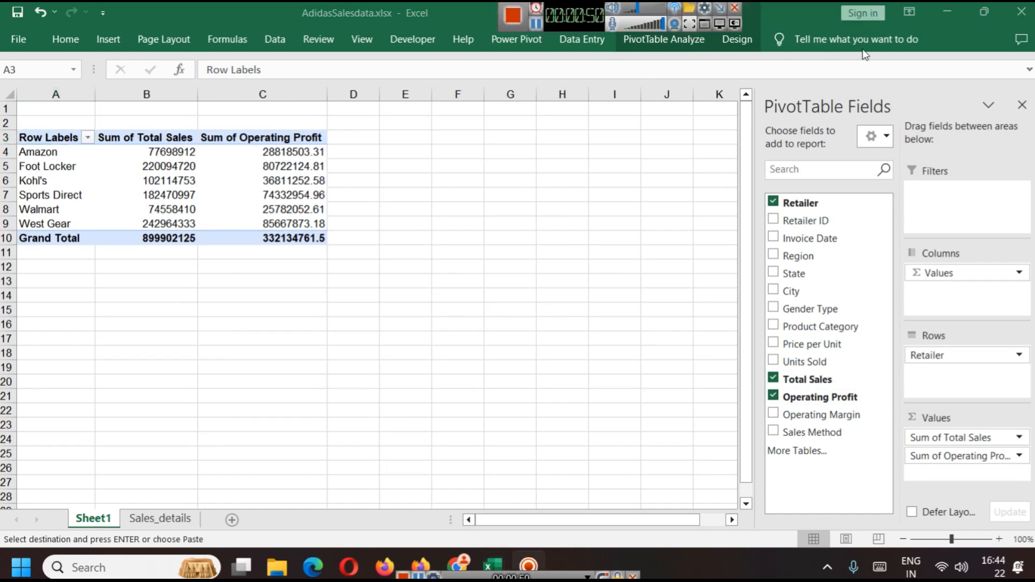
{"action": "left_click", "coordinate": [910, 15]}
{"action": "left_click", "coordinate": [911, 135]}
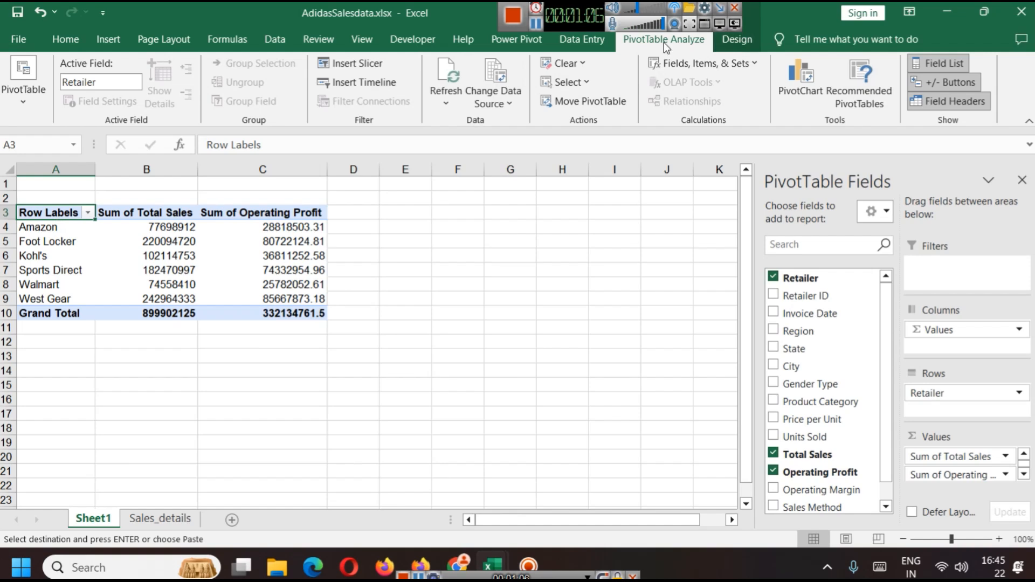
{"action": "left_click", "coordinate": [356, 63]}
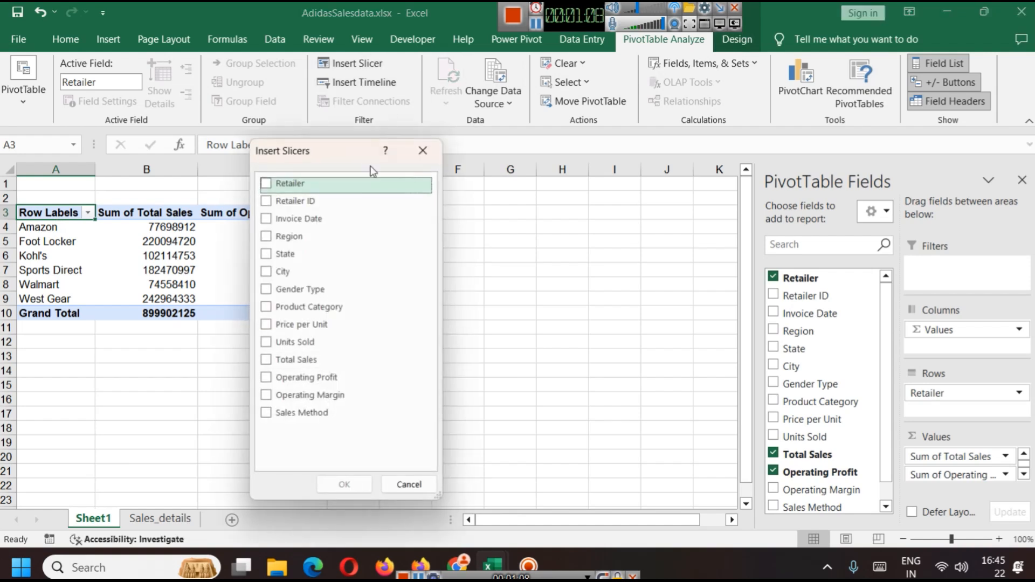
{"action": "left_click_drag", "start_coordinate": [327, 151], "coordinate": [536, 165]}
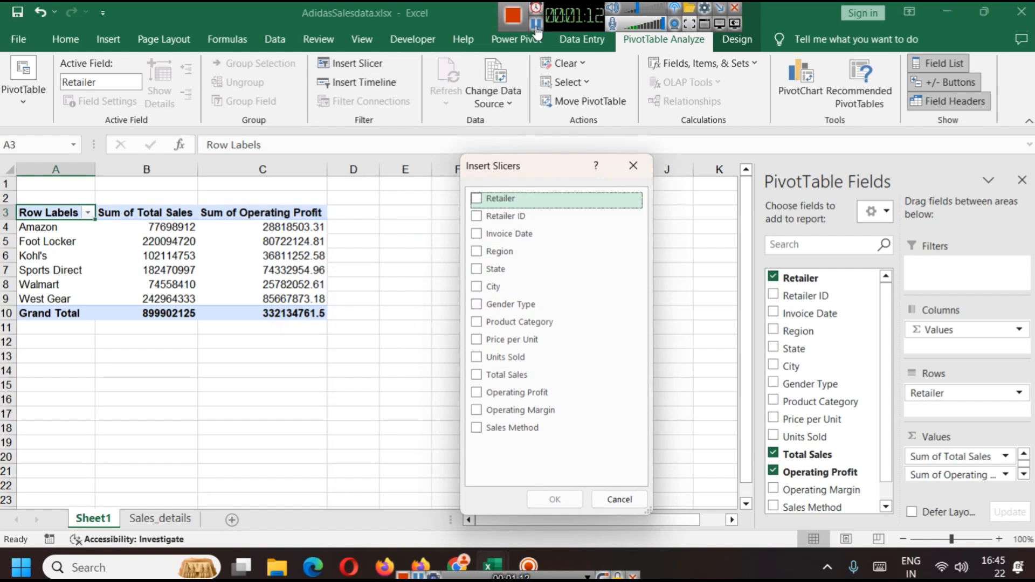
{"action": "key", "text": "Escape"}
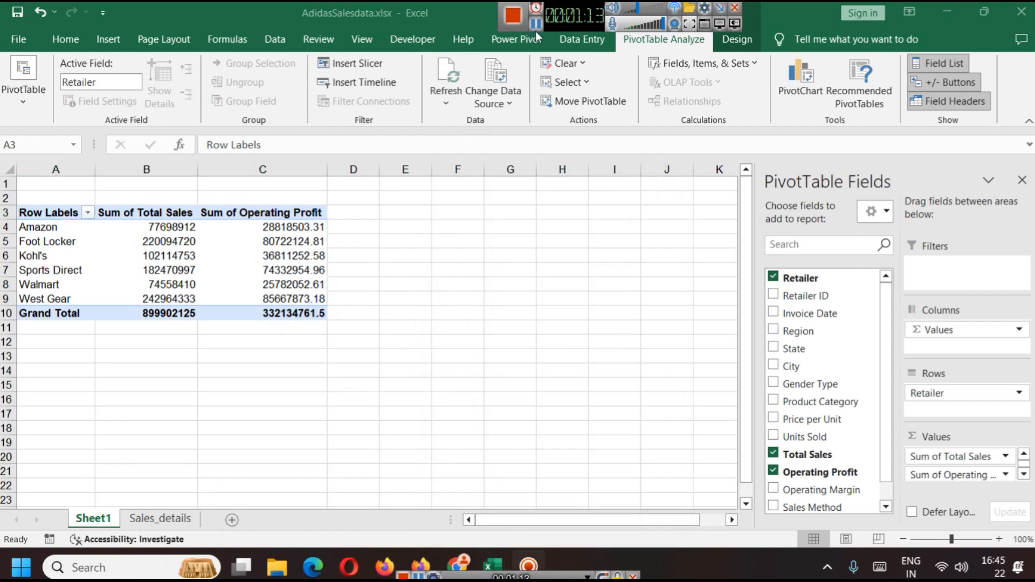
Step: Try to insert a slicer for the Invoice Date field on the pivot table
{"action": "left_click", "coordinate": [50, 208]}
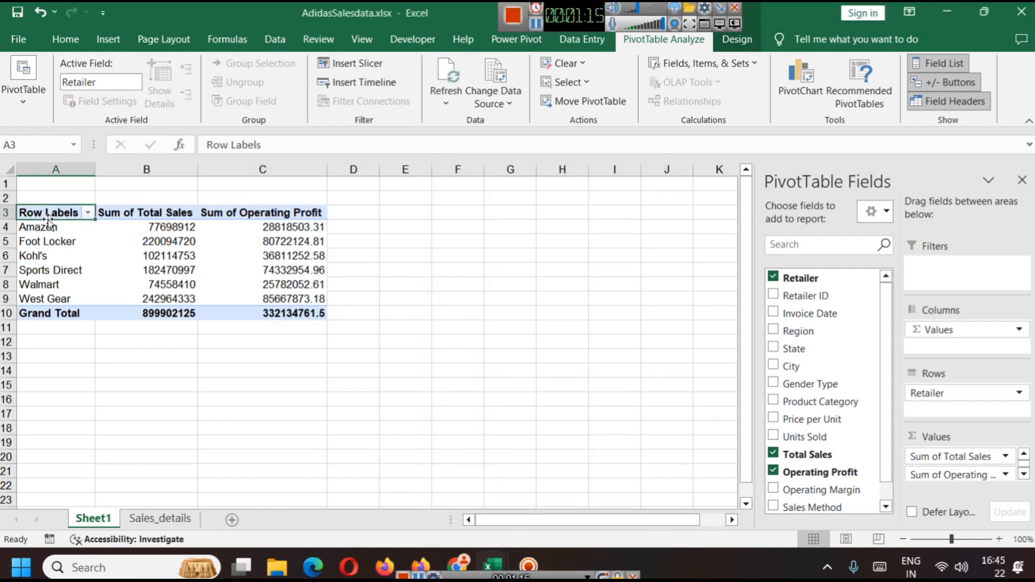
{"action": "left_click", "coordinate": [382, 64]}
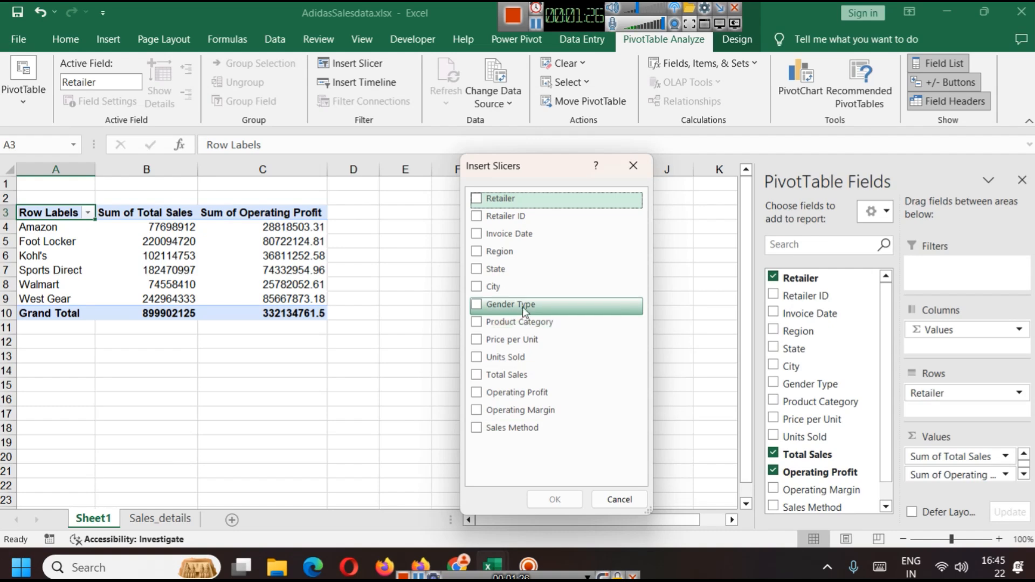
{"action": "left_click", "coordinate": [478, 235]}
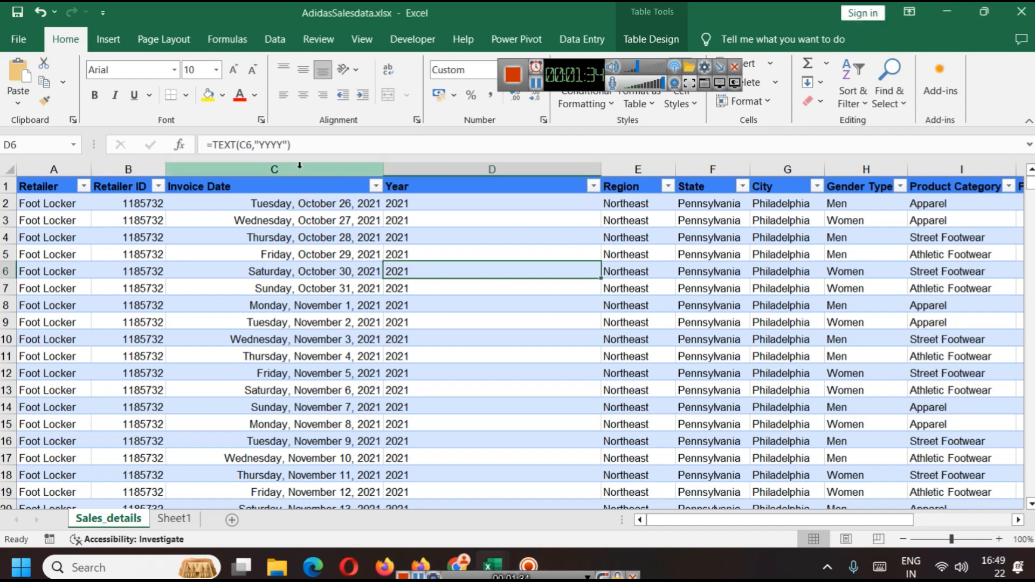
{"action": "left_click", "coordinate": [620, 170]}
{"action": "right_click", "coordinate": [618, 171]}
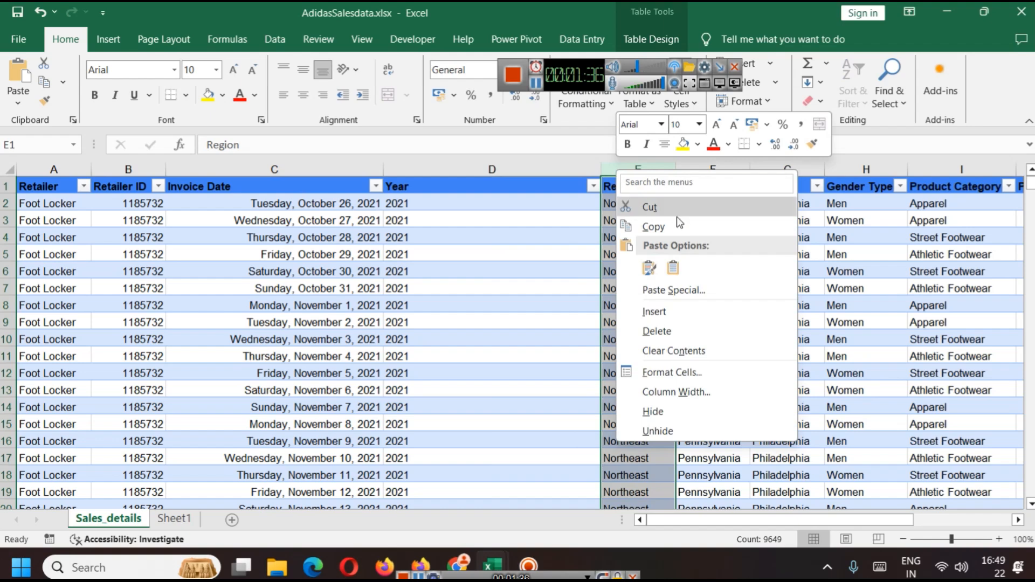
{"action": "left_click", "coordinate": [679, 326]}
{"action": "key", "text": "ctrl+z"}
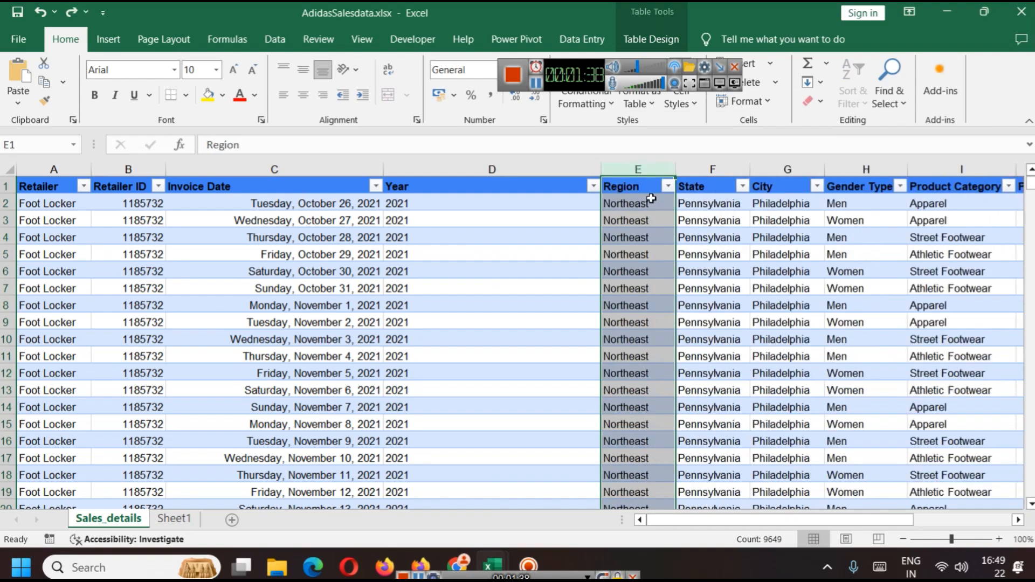
Step: Insert a new table column before Region and paste the copied formula into its first data cell
{"action": "right_click", "coordinate": [630, 167]}
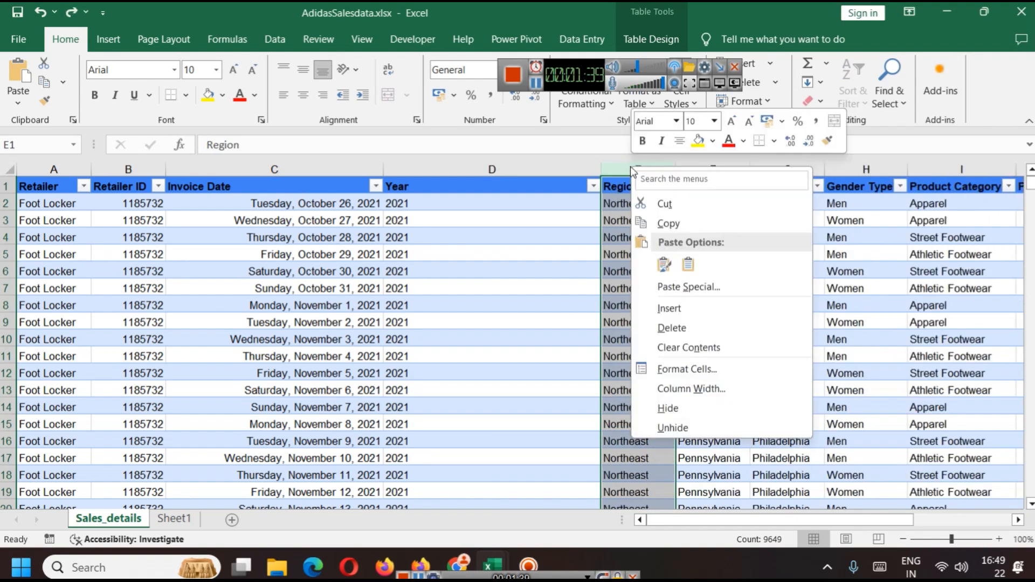
{"action": "left_click", "coordinate": [671, 306]}
{"action": "left_click", "coordinate": [643, 199]}
{"action": "type", "text": "=TEXT(A1, \"YYYY\")"}
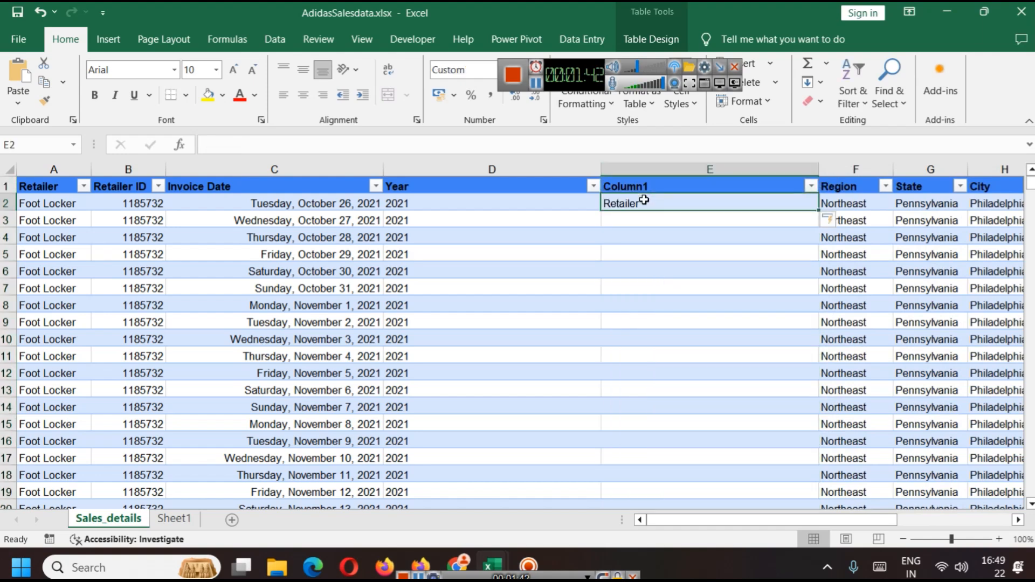
Step: Try to rewrite the Year formula in D2 to compare against the new column
{"action": "key", "text": "ctrl+z"}
{"action": "left_click", "coordinate": [517, 192]}
{"action": "left_click", "coordinate": [518, 201]}
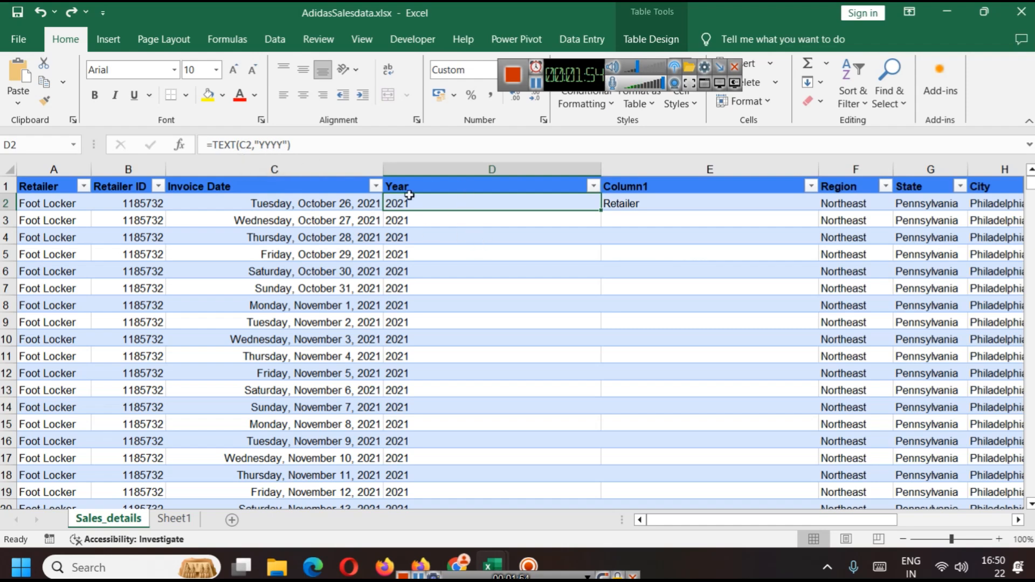
{"action": "triple_click", "coordinate": [320, 139]}
{"action": "key", "text": "ctrl+c"}
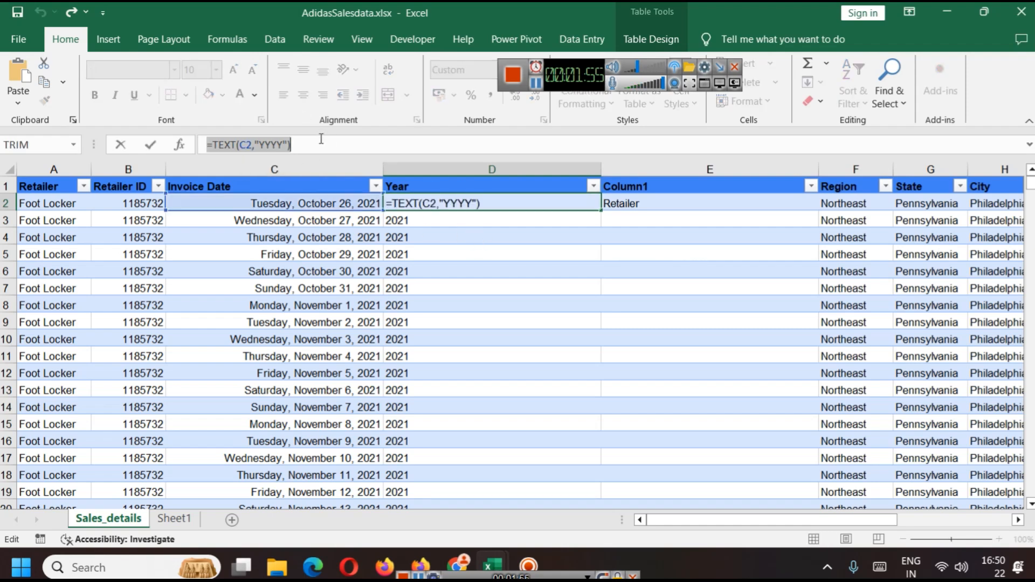
{"action": "left_click", "coordinate": [656, 207]}
{"action": "key", "text": "ctrl+v"}
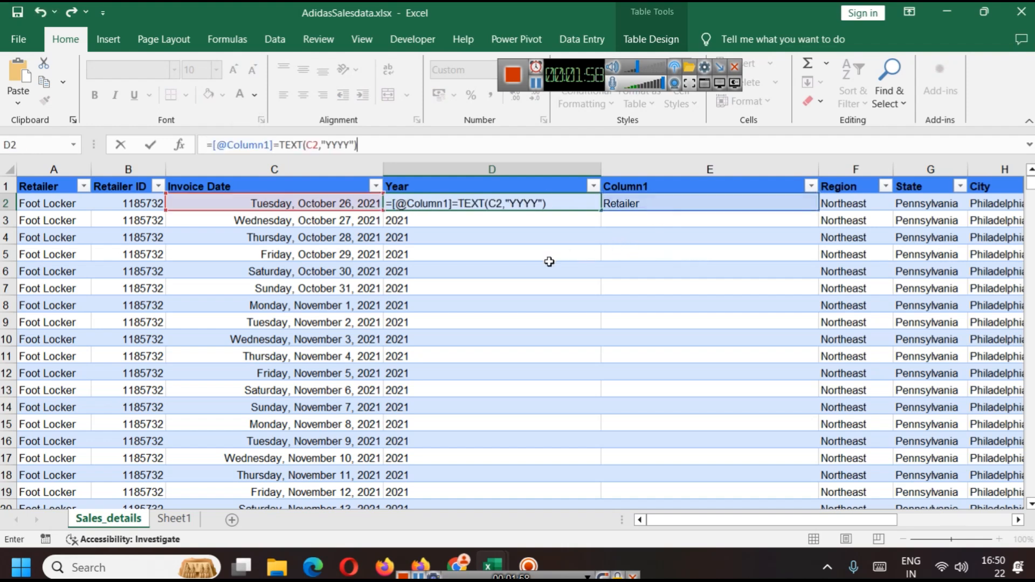
{"action": "left_click", "coordinate": [523, 270]}
{"action": "key", "text": "ctrl+z"}
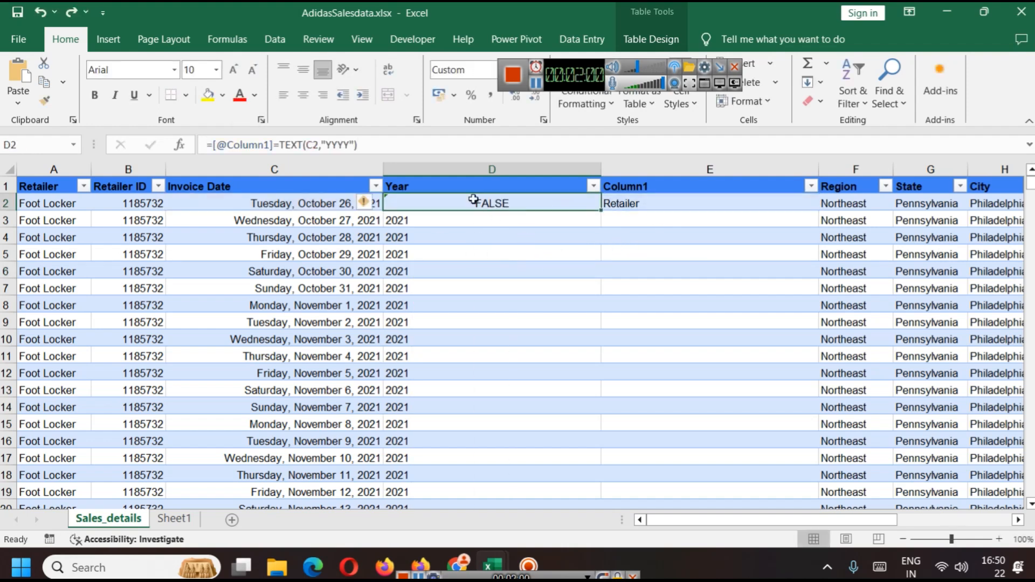
{"action": "left_click", "coordinate": [381, 146]}
{"action": "key", "text": "ctrl+z"}
{"action": "key", "text": "Return"}
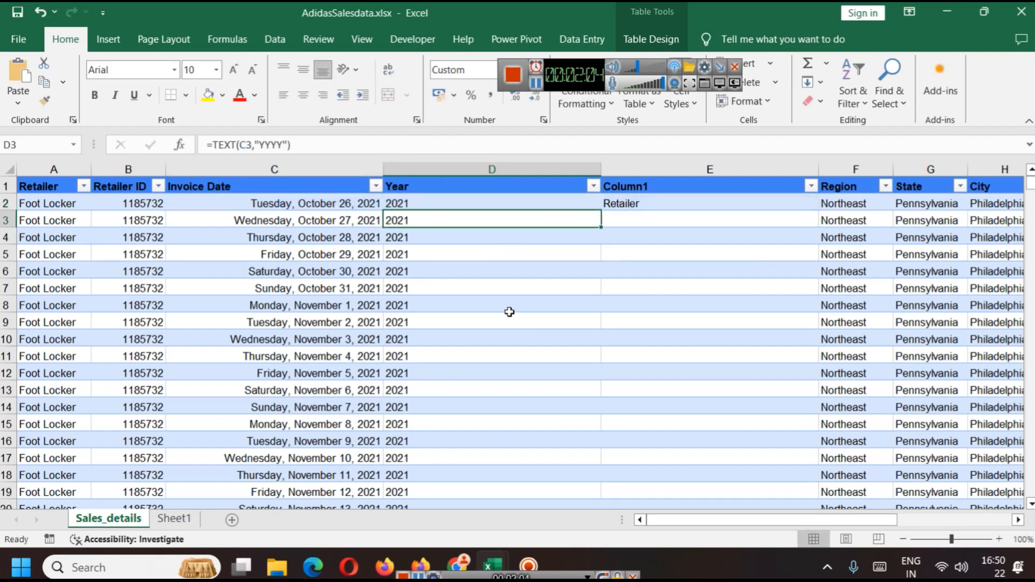
Step: Try to replace the Year formula in D2 with a reference to Column1
{"action": "left_click", "coordinate": [437, 203]}
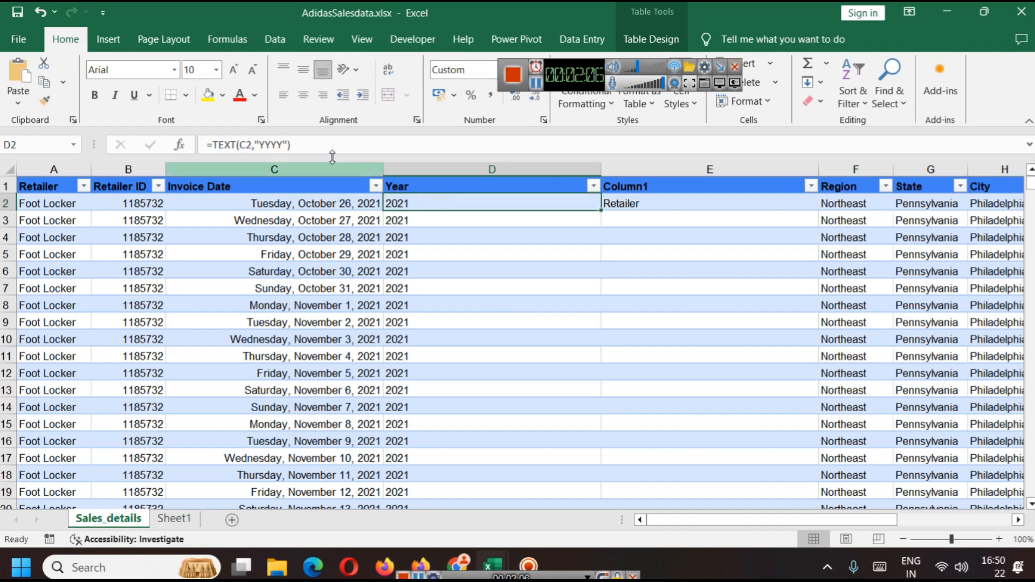
{"action": "left_click", "coordinate": [329, 143]}
{"action": "key", "text": "ctrl+a"}
{"action": "left_click", "coordinate": [673, 204]}
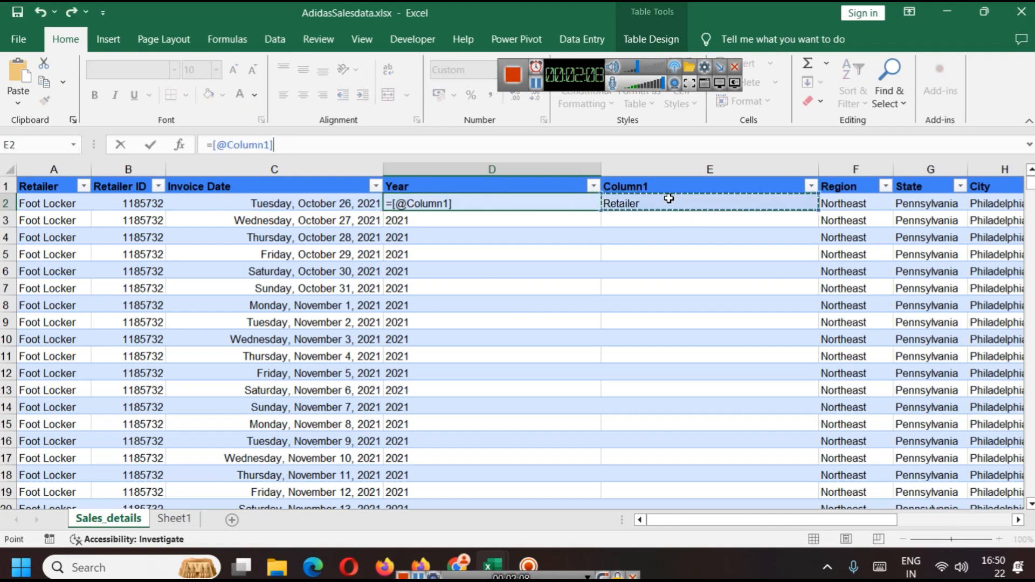
{"action": "key", "text": "ctrl+z"}
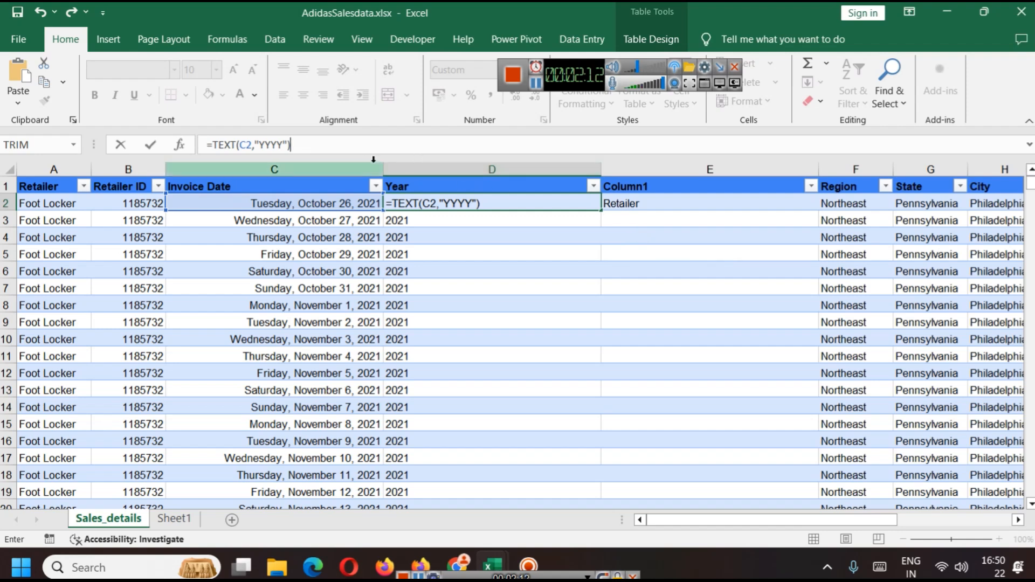
{"action": "key", "text": "Return"}
{"action": "key", "text": "Down"}
{"action": "key", "text": "Down"}
{"action": "key", "text": "Down"}
{"action": "key", "text": "Down"}
Step: Change the Column1 formula in E2 to =TEXT(C2, "YYYY") so it returns the invoice year
{"action": "left_click", "coordinate": [669, 204]}
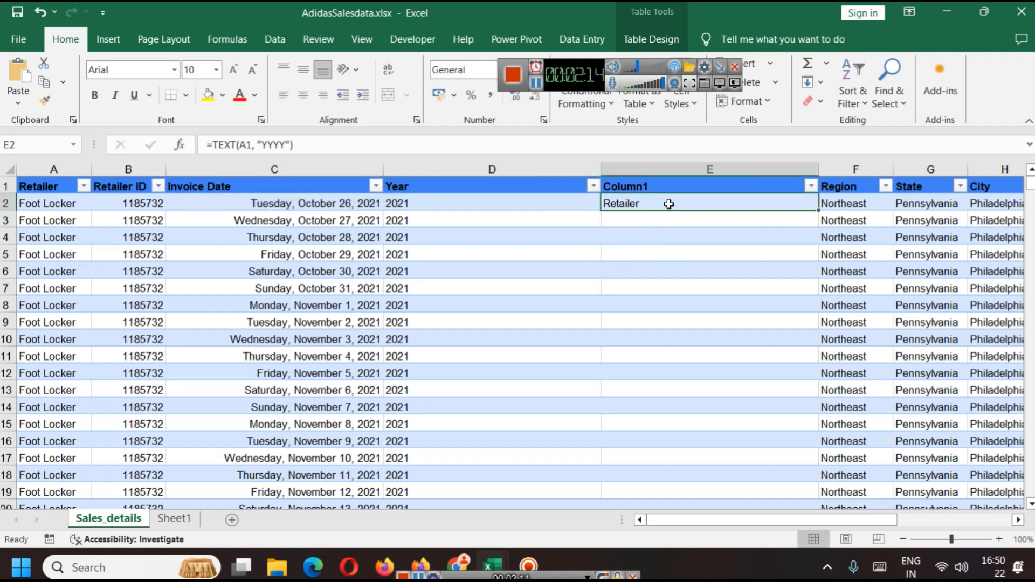
{"action": "double_click", "coordinate": [669, 203]}
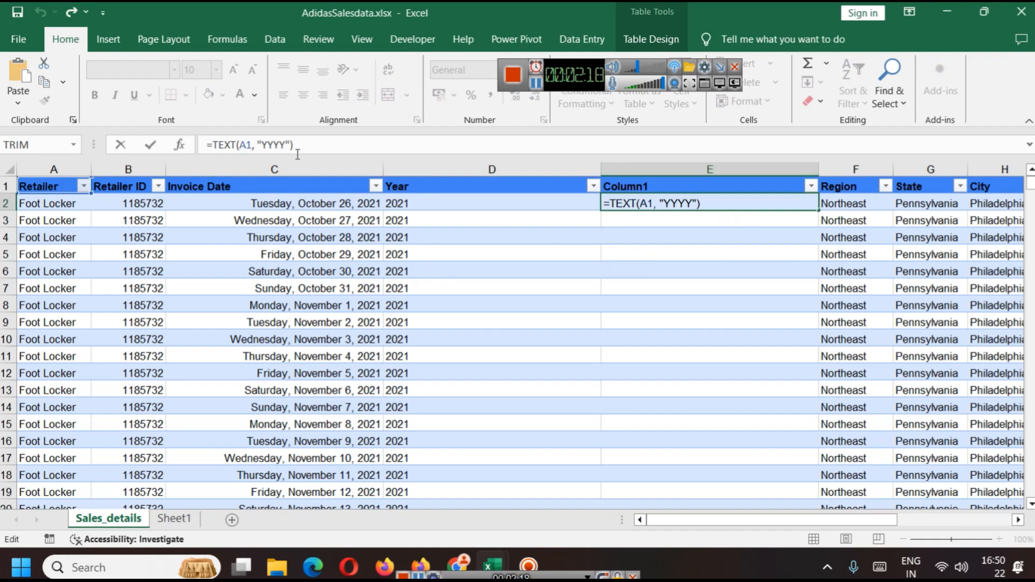
{"action": "key", "text": "Left"}
{"action": "key", "text": "Left"}
{"action": "key", "text": "Left"}
{"action": "key", "text": "Left"}
{"action": "key", "text": "Left"}
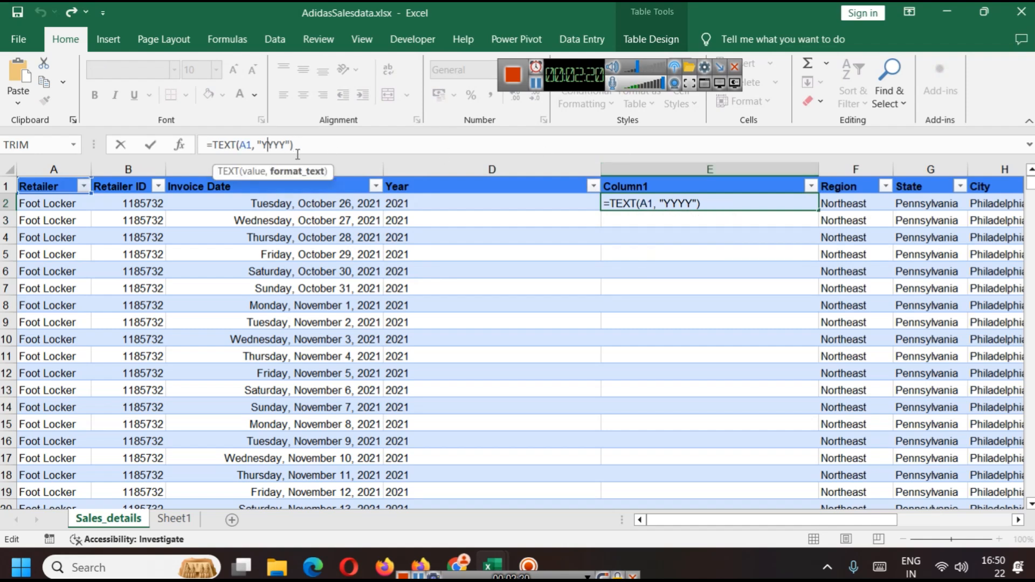
{"action": "key", "text": "BackSpace"}
{"action": "key", "text": "BackSpace"}
{"action": "type", "text": "C2"}
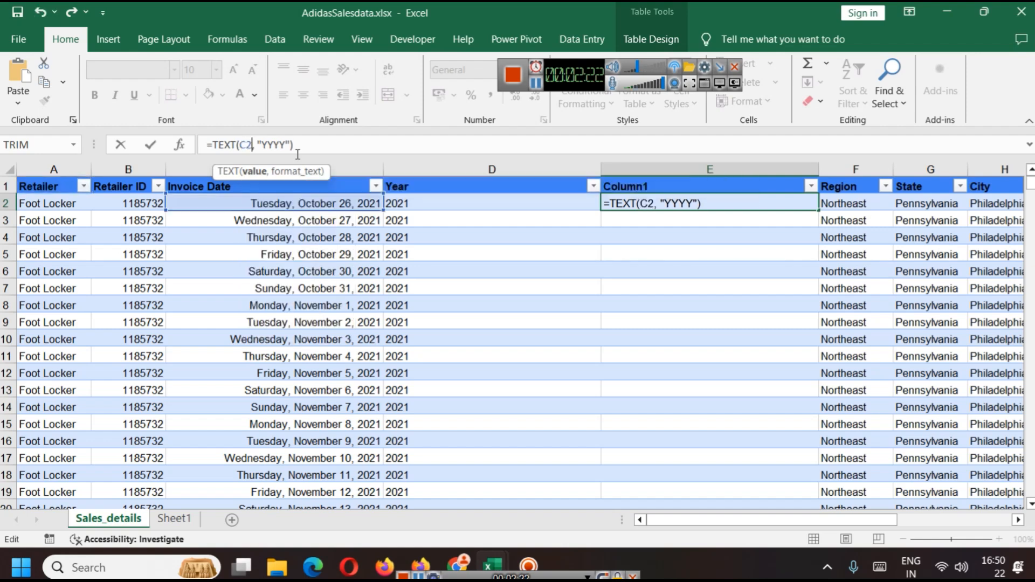
{"action": "key", "text": "Return"}
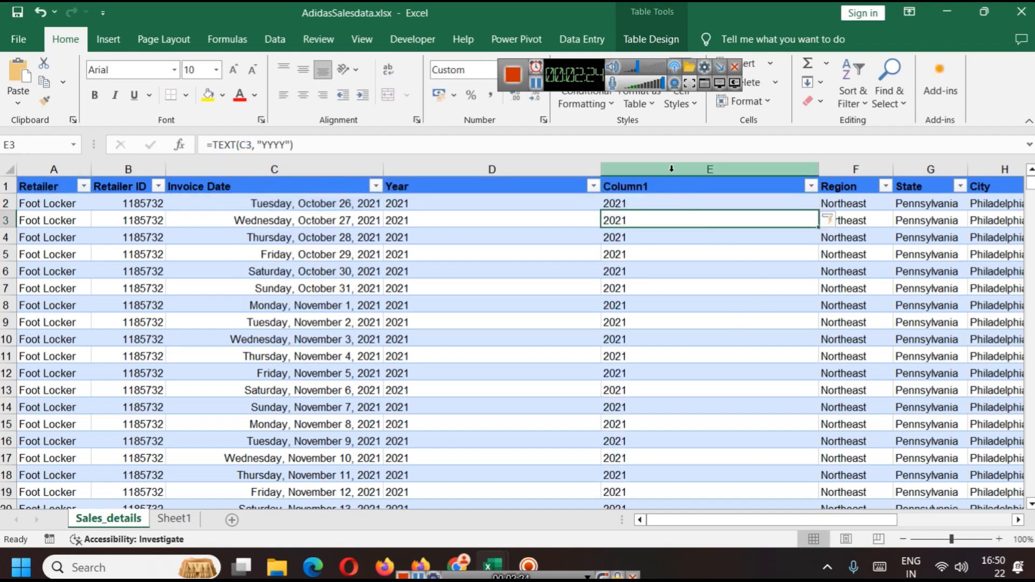
Step: Delete the helper Column1 column from the table and save the workbook
{"action": "right_click", "coordinate": [673, 172]}
{"action": "left_click", "coordinate": [736, 330]}
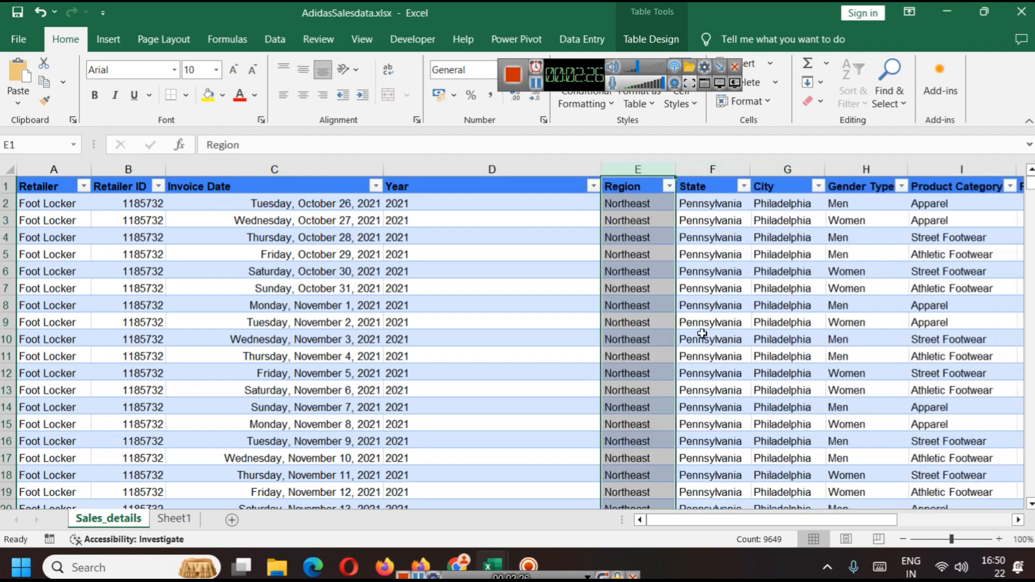
{"action": "left_click", "coordinate": [580, 306]}
{"action": "key", "text": "ctrl+s"}
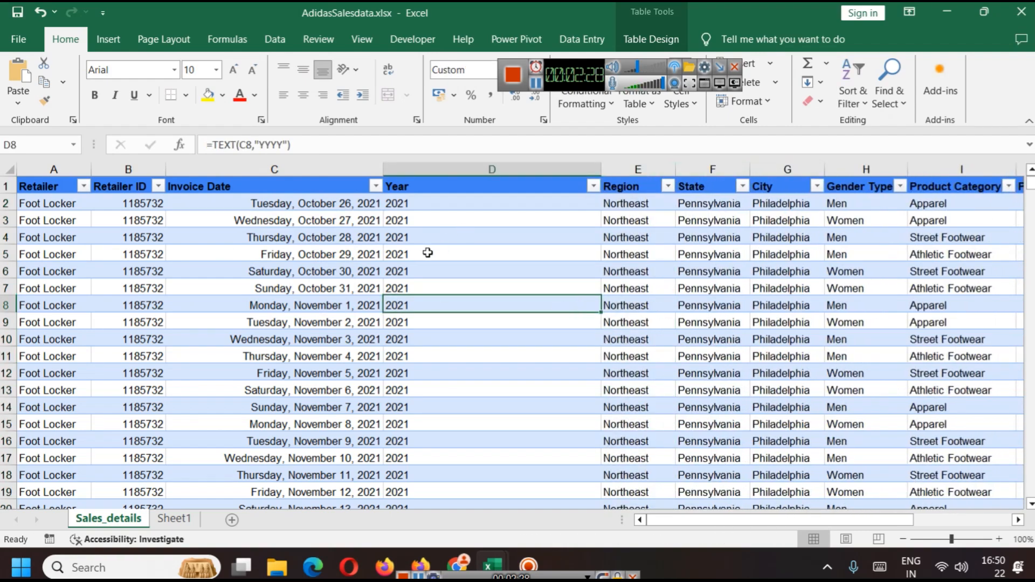
Step: Rename the Sheet1 worksheet as Pivot 1
{"action": "left_click", "coordinate": [178, 520]}
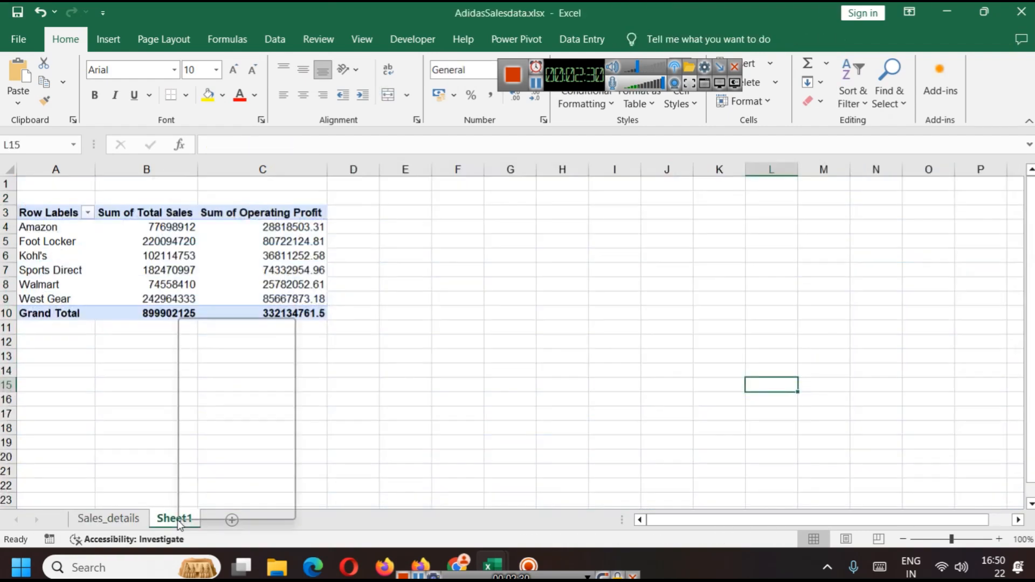
{"action": "right_click", "coordinate": [177, 520]}
{"action": "left_click", "coordinate": [208, 376]}
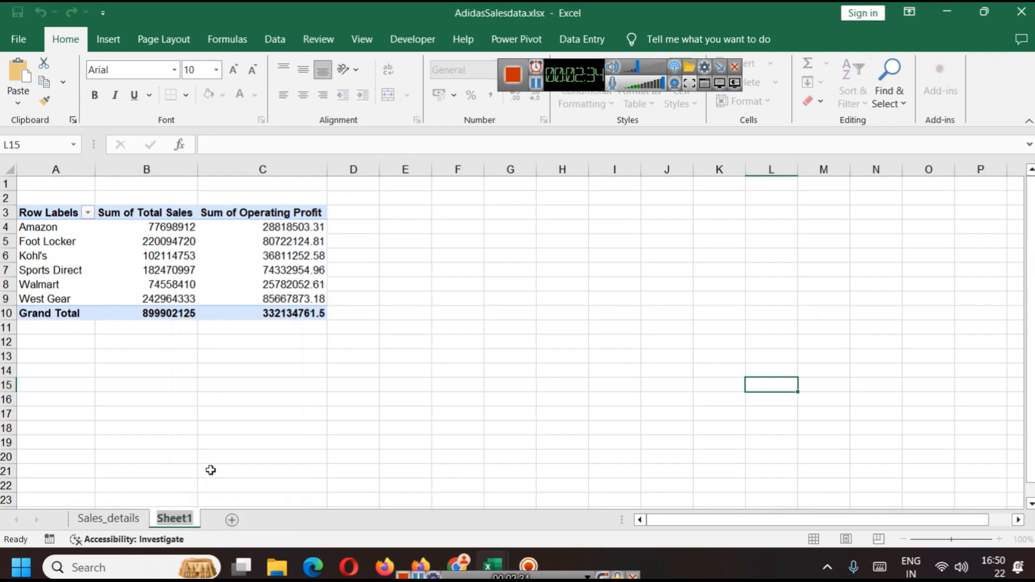
{"action": "type", "text": "Pivot 1"}
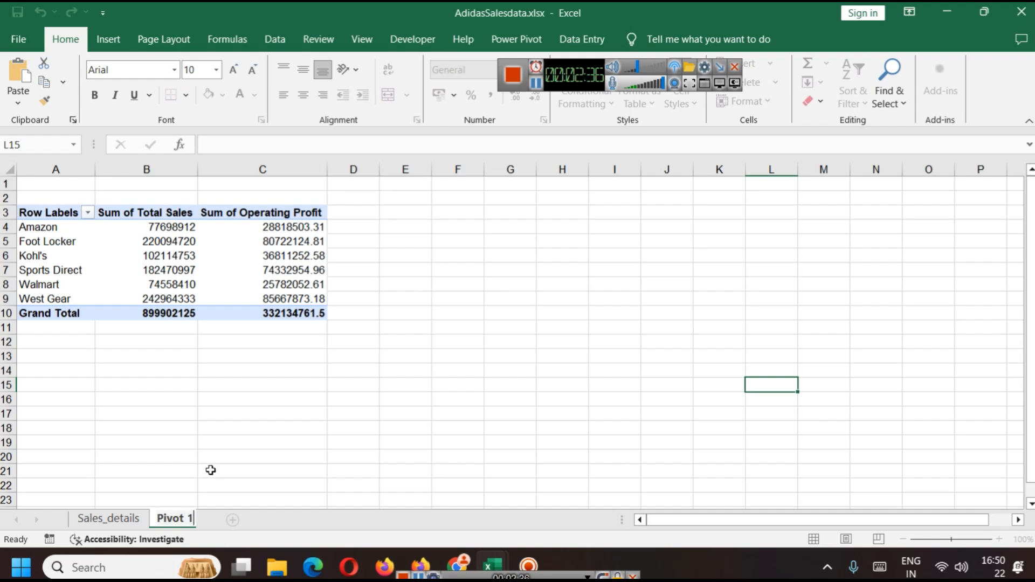
{"action": "left_click", "coordinate": [271, 458]}
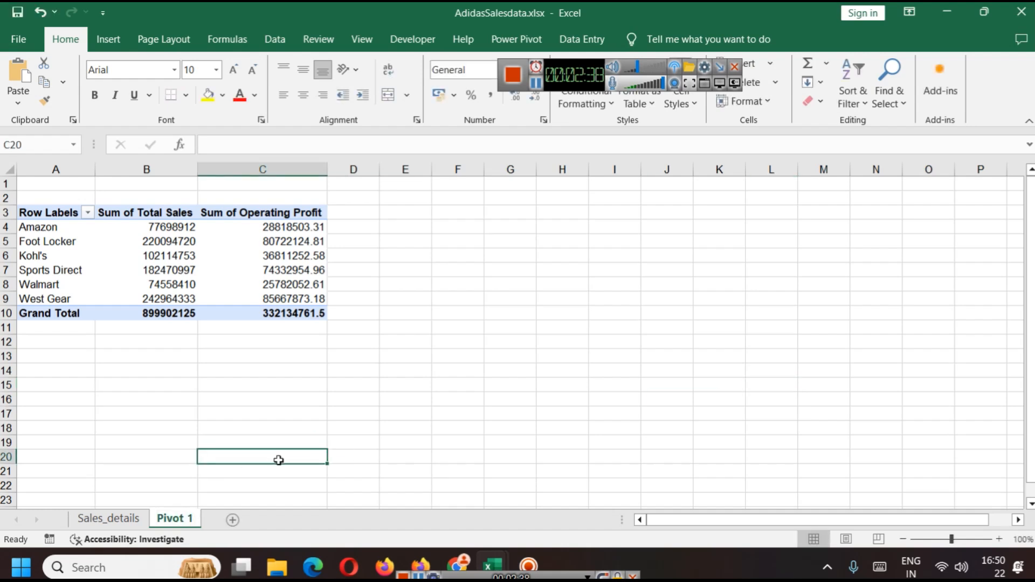
Step: Refresh the pivot table so the new Year field appears in its field list
{"action": "left_click", "coordinate": [69, 210]}
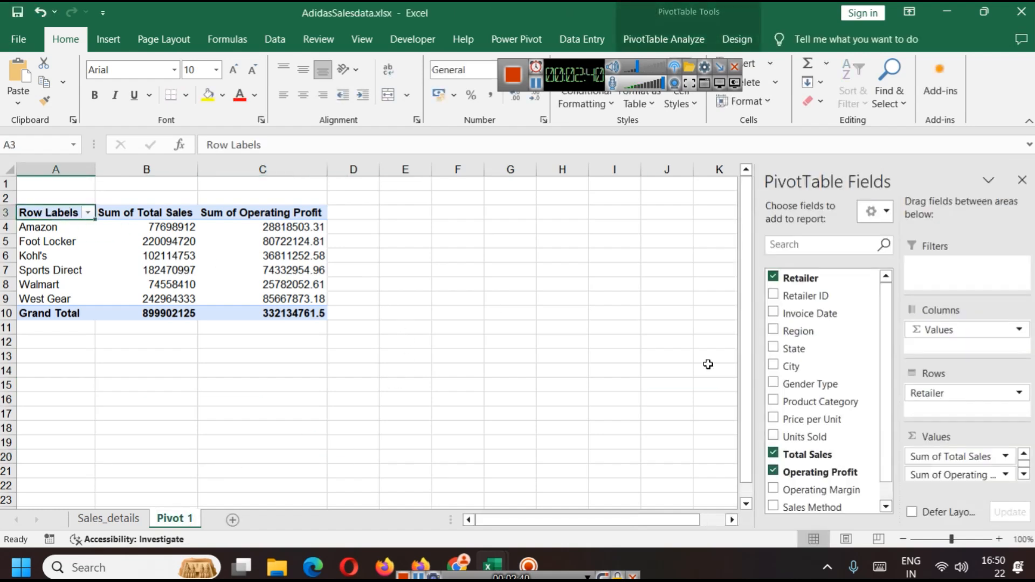
{"action": "scroll", "coordinate": [831, 380], "scroll_direction": "down", "scroll_amount": 1}
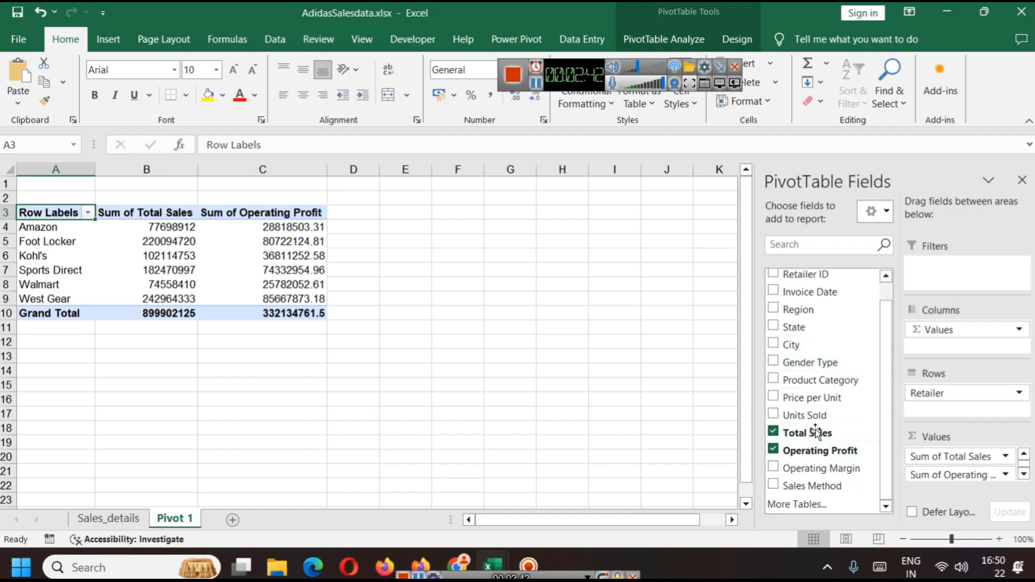
{"action": "scroll", "coordinate": [852, 410], "scroll_direction": "up", "scroll_amount": 1}
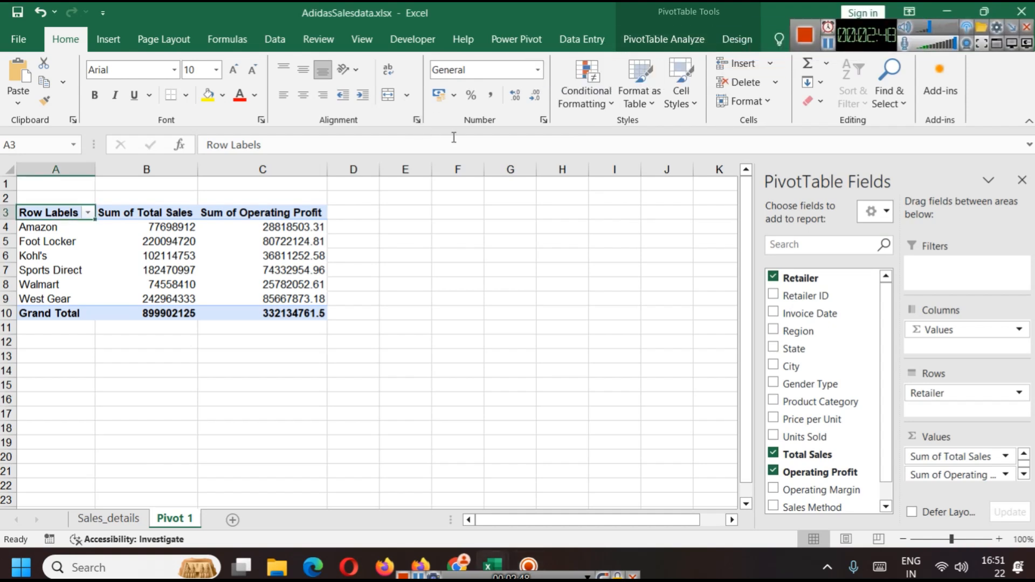
{"action": "left_click", "coordinate": [665, 40]}
{"action": "left_click", "coordinate": [452, 99]}
{"action": "left_click", "coordinate": [466, 123]}
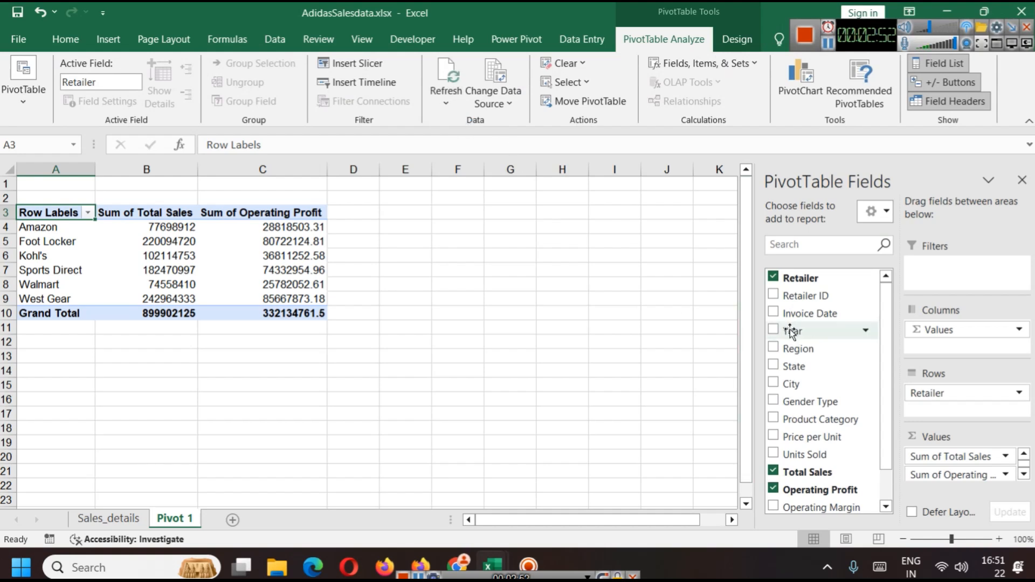
Step: Insert a slicer for the Year field on the pivot table
{"action": "left_click", "coordinate": [375, 74]}
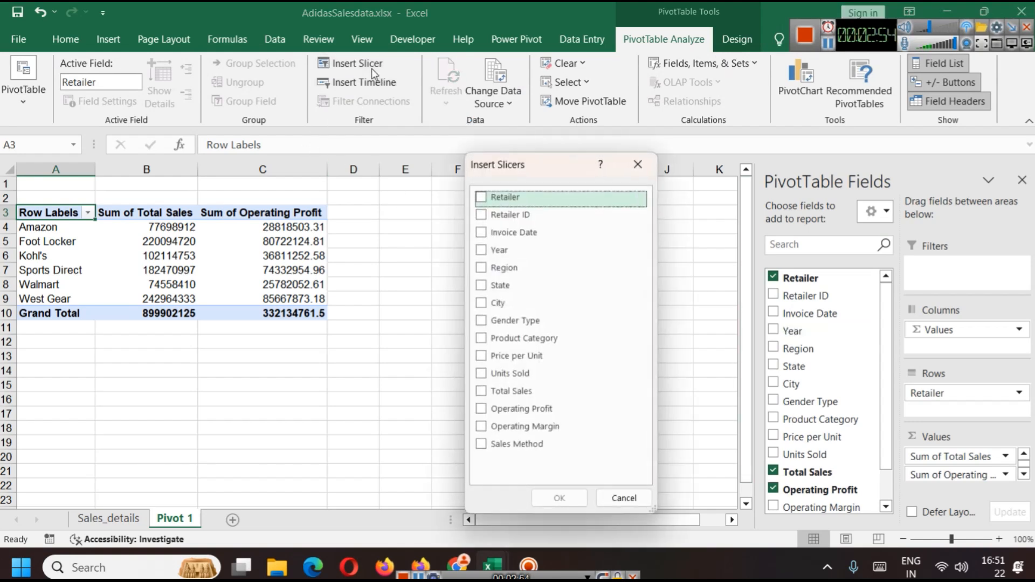
{"action": "left_click", "coordinate": [481, 251]}
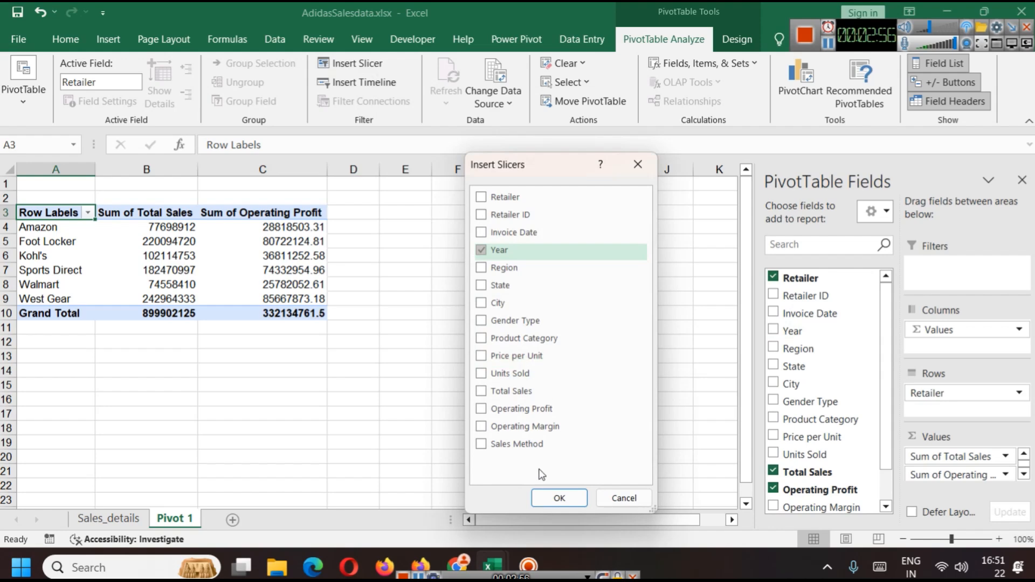
{"action": "left_click", "coordinate": [559, 498]}
{"action": "left_click_drag", "start_coordinate": [360, 244], "coordinate": [71, 327]}
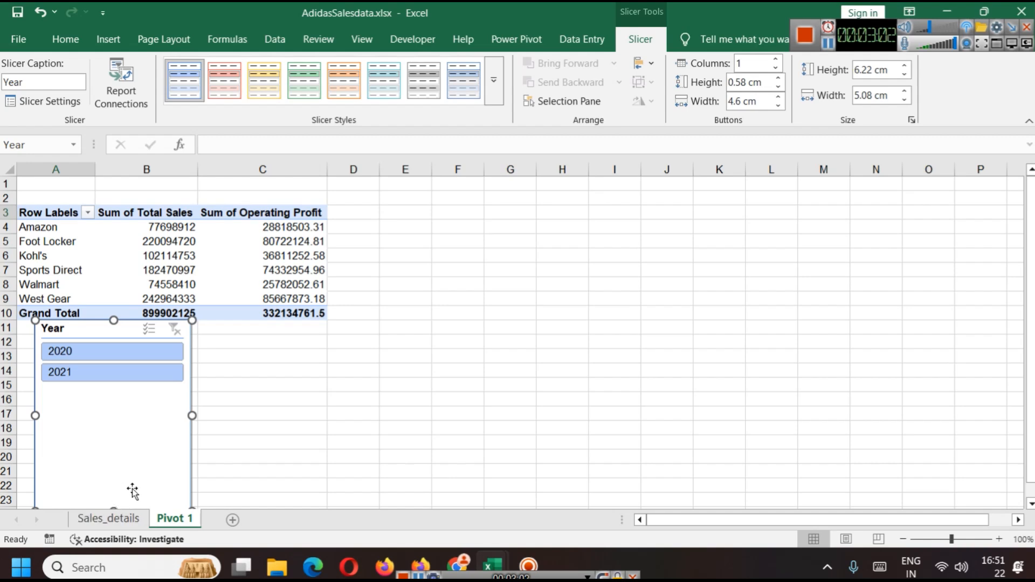
Step: Resize the Year slicer to about 2.5 cm high and 6.8 cm wide and place it below the pivot table
{"action": "left_click_drag", "start_coordinate": [84, 327], "coordinate": [473, 229]}
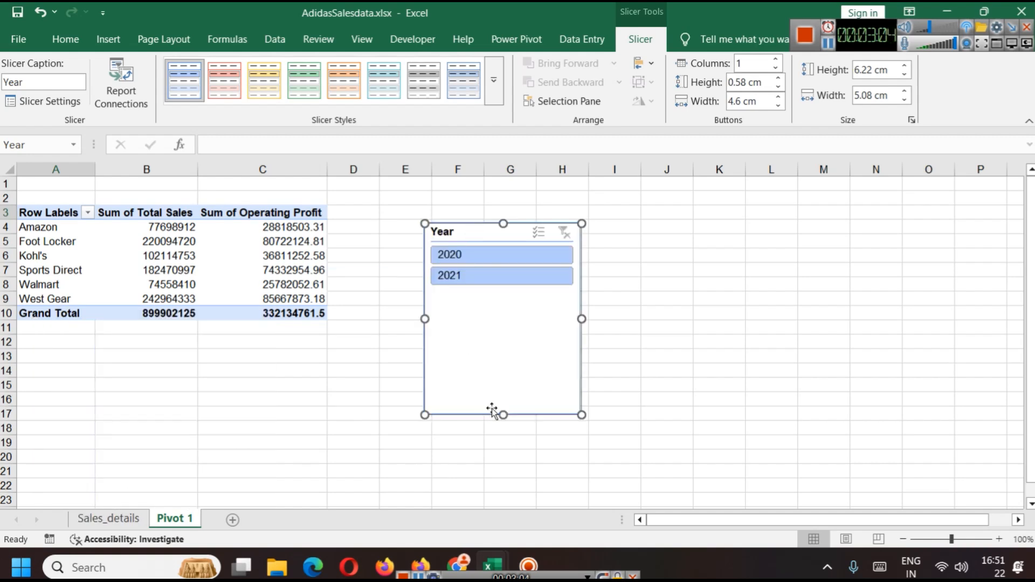
{"action": "left_click_drag", "start_coordinate": [502, 413], "coordinate": [503, 302]}
{"action": "left_click_drag", "start_coordinate": [585, 260], "coordinate": [631, 261]}
{"action": "left_click_drag", "start_coordinate": [540, 237], "coordinate": [129, 346]}
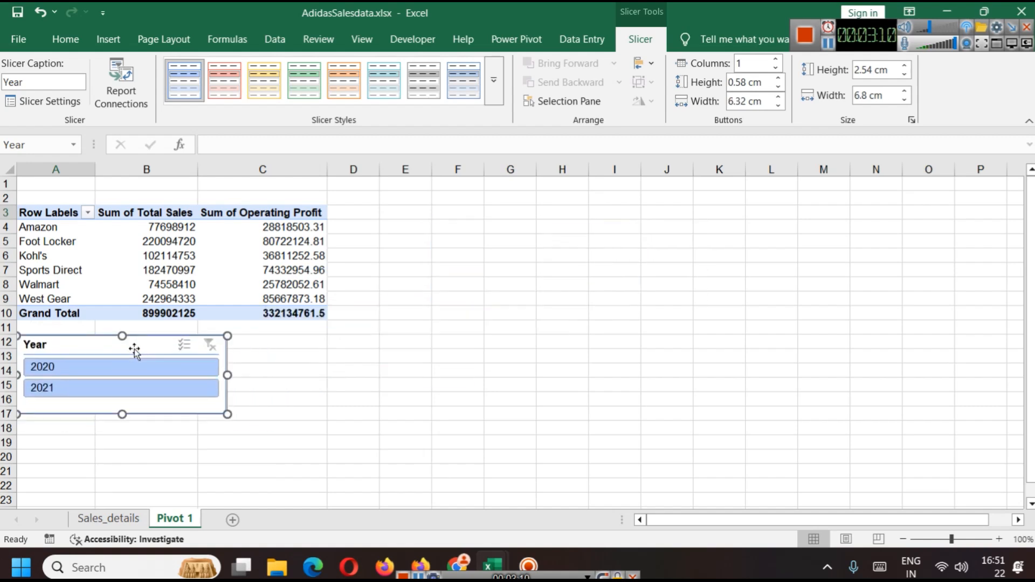
Step: Test the Year slicer by filtering to 2020 and 2021, then show both years again
{"action": "left_click", "coordinate": [105, 369]}
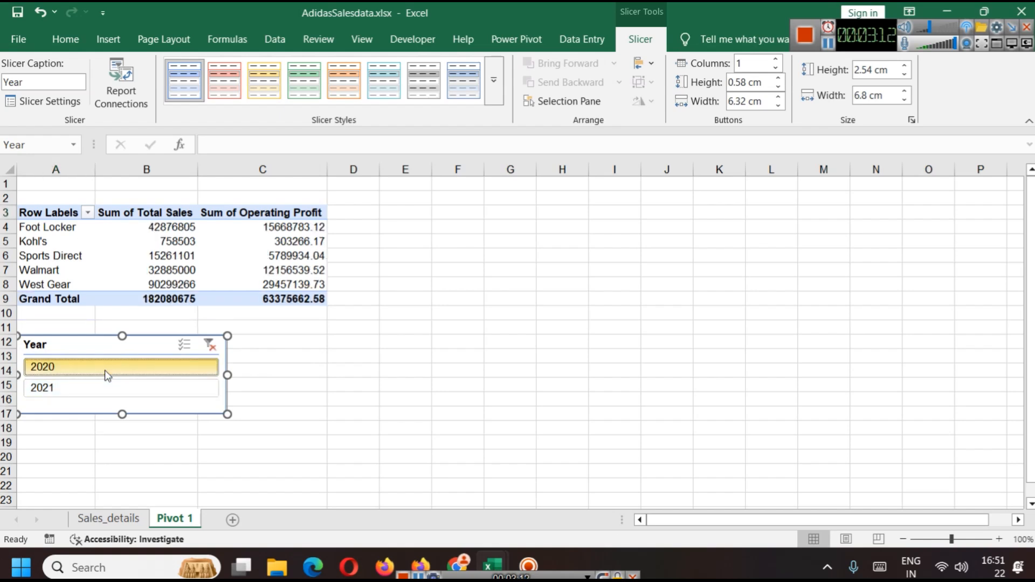
{"action": "left_click", "coordinate": [104, 384]}
{"action": "left_click_drag", "start_coordinate": [97, 358], "coordinate": [119, 350]}
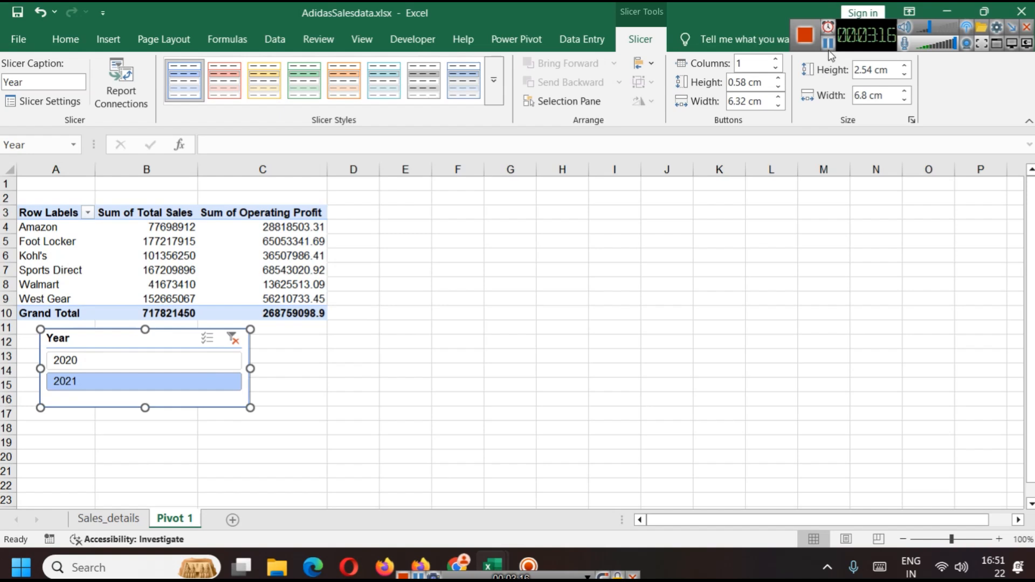
{"action": "left_click", "coordinate": [122, 369], "text": "ctrl"}
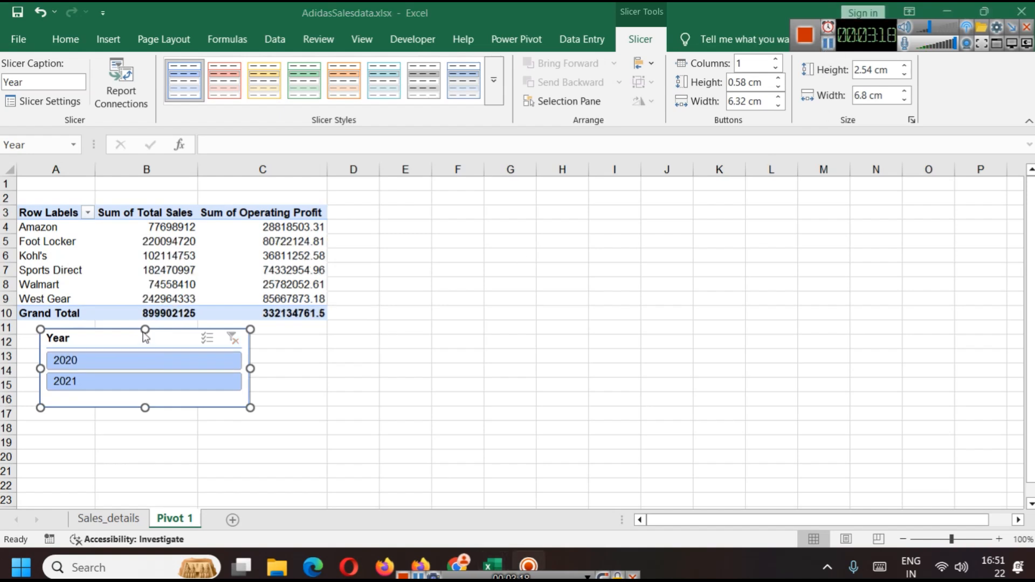
Step: Set the Year slicer to 2 columns and shorten its height
{"action": "left_click_drag", "start_coordinate": [164, 339], "coordinate": [144, 344]}
{"action": "left_click", "coordinate": [777, 60]}
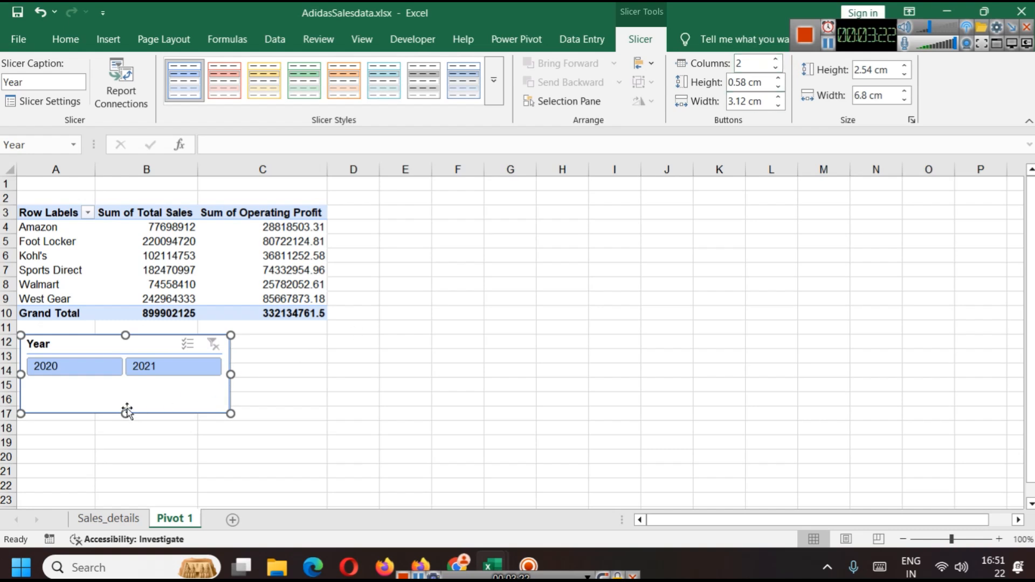
{"action": "left_click_drag", "start_coordinate": [123, 414], "coordinate": [125, 392]}
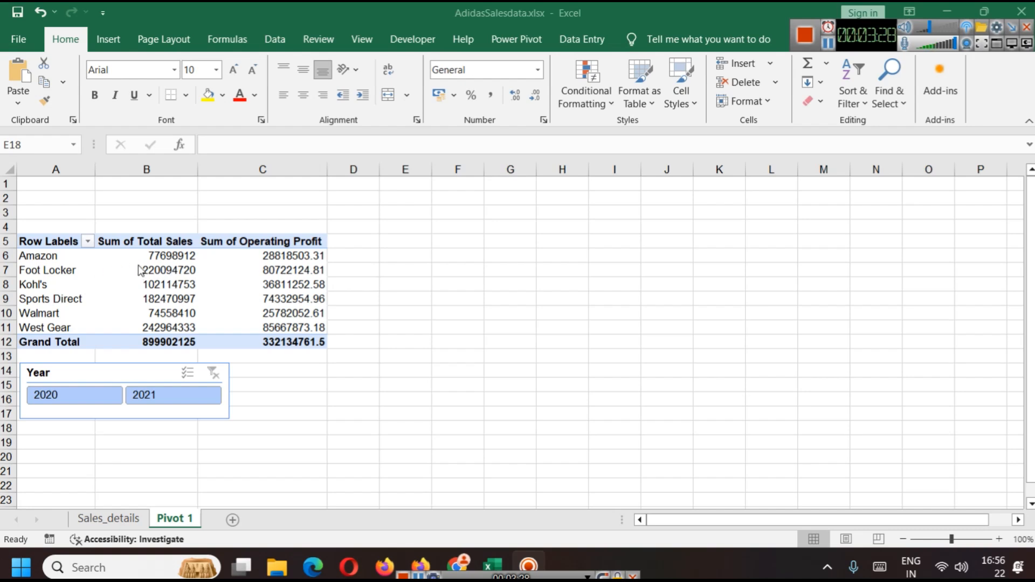
Step: Insert a Clustered Column - Line on Secondary Axis combo pivot chart and place it beside the pivot table
{"action": "left_click", "coordinate": [51, 240]}
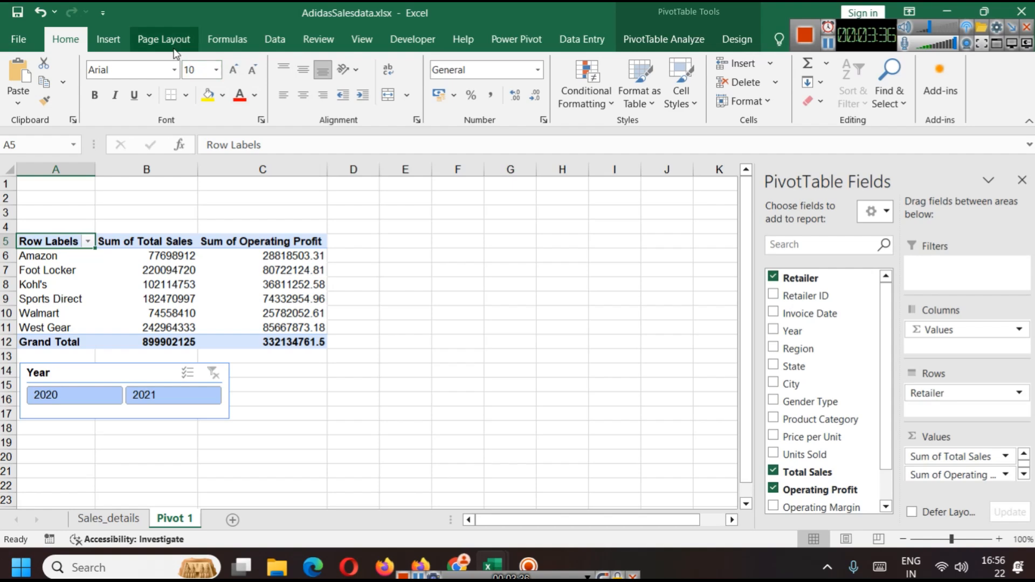
{"action": "left_click", "coordinate": [119, 46]}
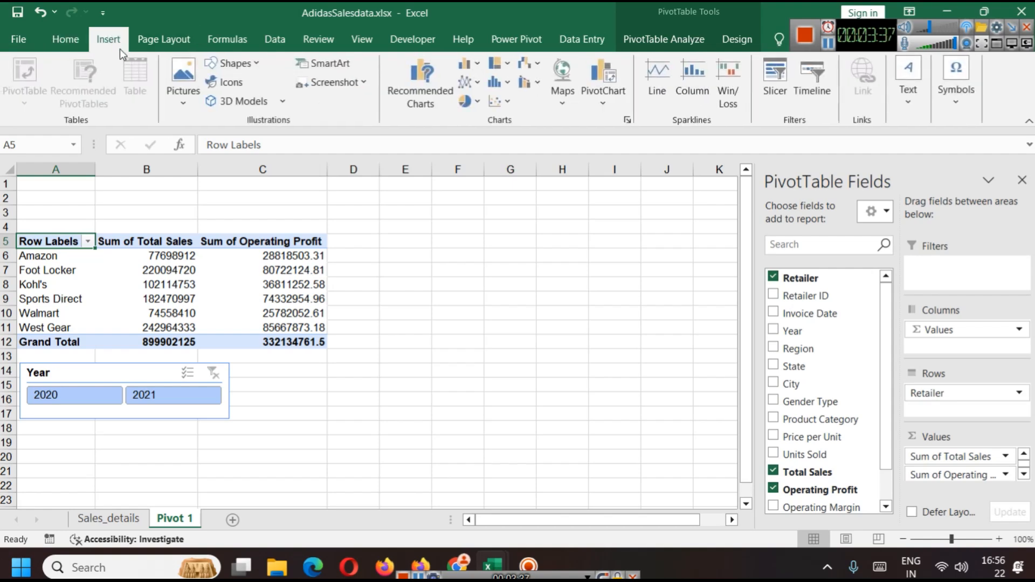
{"action": "left_click", "coordinate": [528, 90]}
{"action": "left_click", "coordinate": [561, 164]}
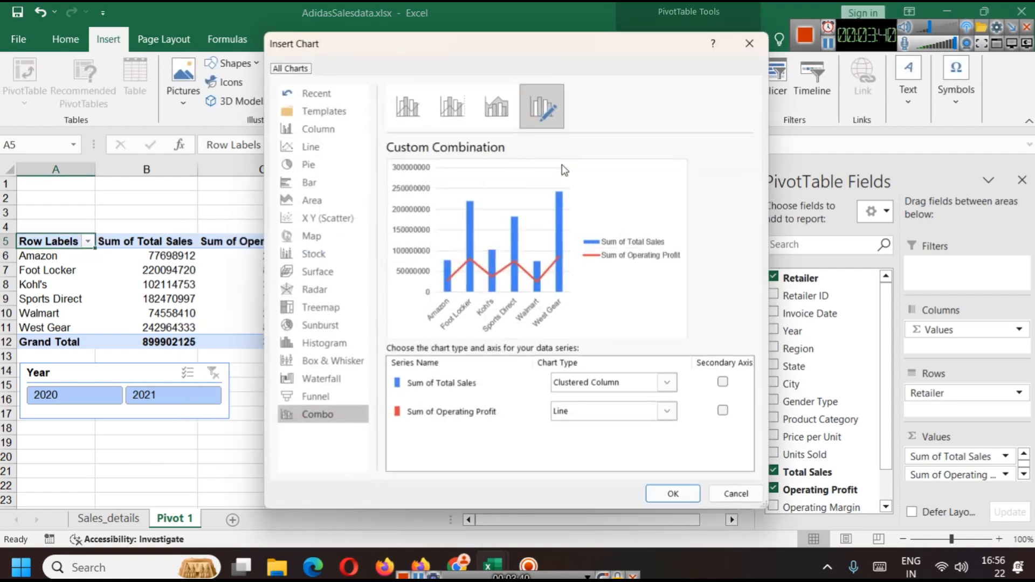
{"action": "left_click", "coordinate": [449, 112]}
{"action": "left_click", "coordinate": [412, 106]}
{"action": "left_click", "coordinate": [446, 103]}
{"action": "left_click", "coordinate": [478, 102]}
{"action": "left_click", "coordinate": [452, 102]}
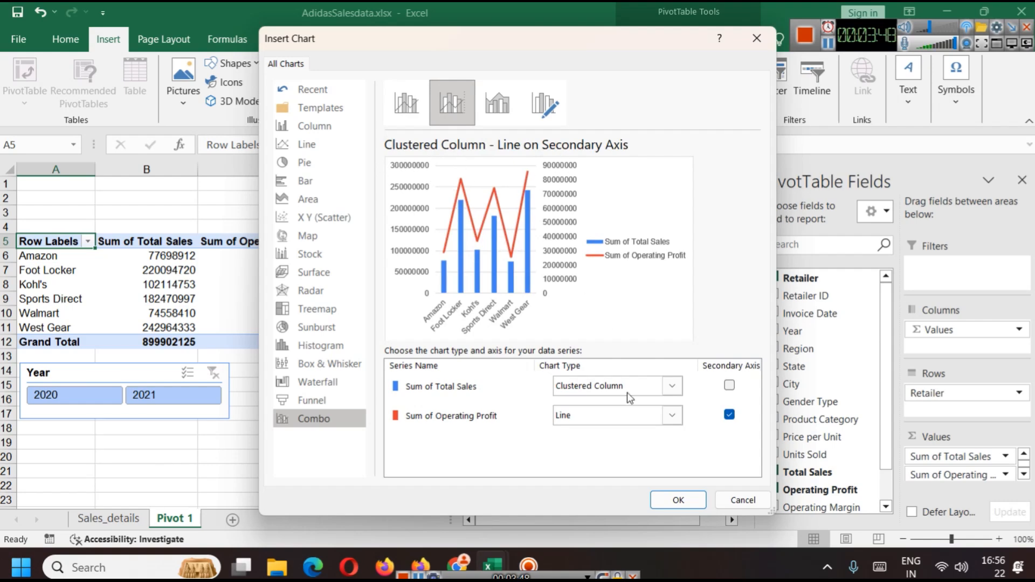
{"action": "left_click", "coordinate": [677, 500]}
{"action": "left_click_drag", "start_coordinate": [526, 280], "coordinate": [668, 267]}
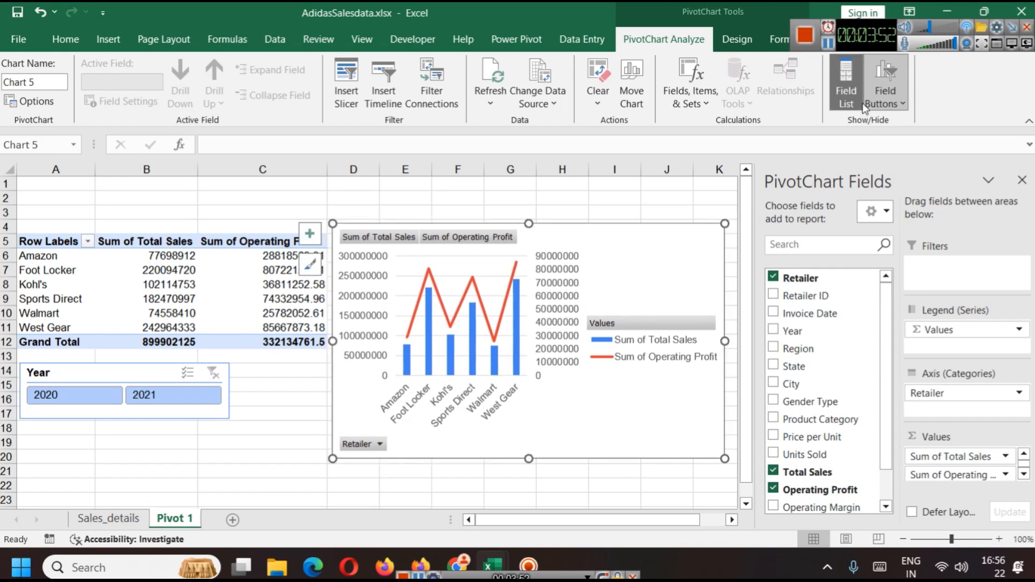
Step: Sort the pivot table's retailers ascending by Sum of Total Sales
{"action": "left_click", "coordinate": [834, 48]}
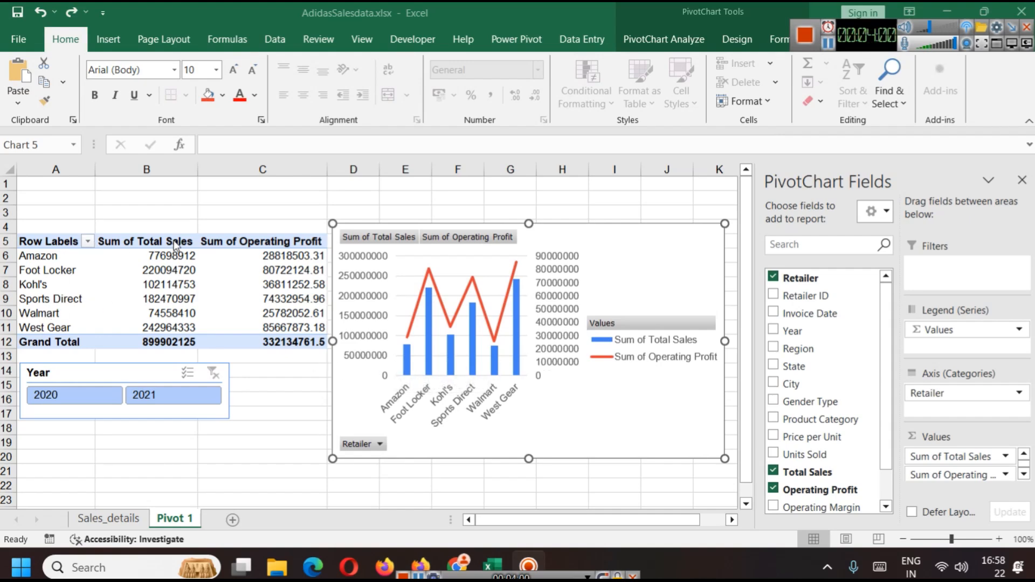
{"action": "left_click", "coordinate": [88, 242]}
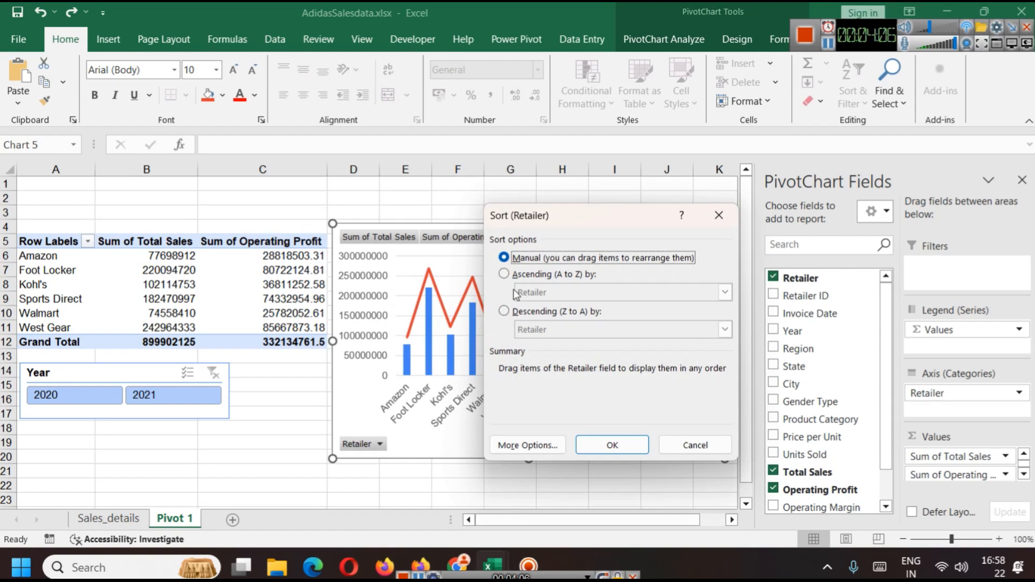
{"action": "left_click", "coordinate": [504, 274]}
{"action": "left_click", "coordinate": [583, 292]}
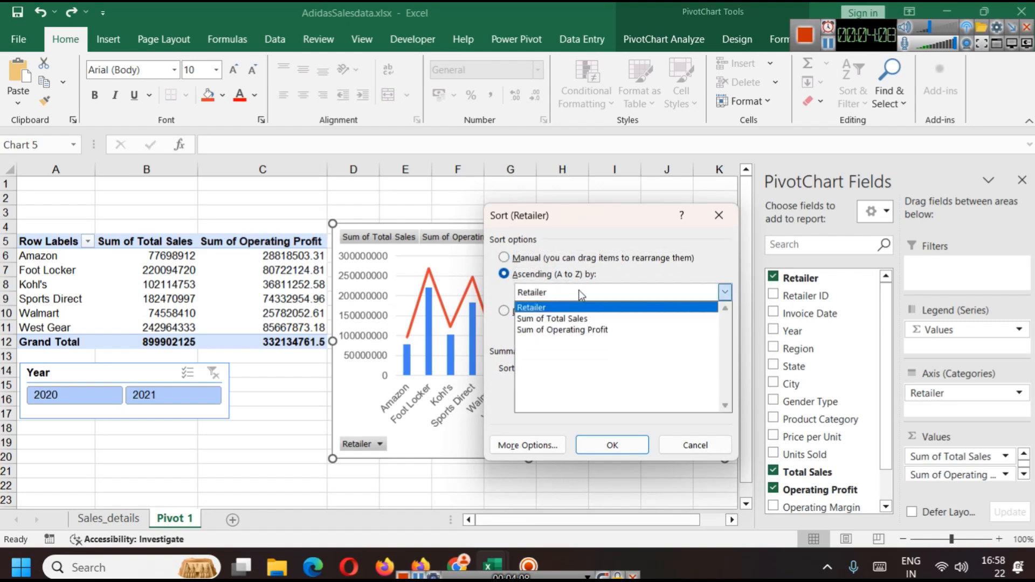
{"action": "left_click", "coordinate": [579, 322]}
{"action": "left_click", "coordinate": [613, 446]}
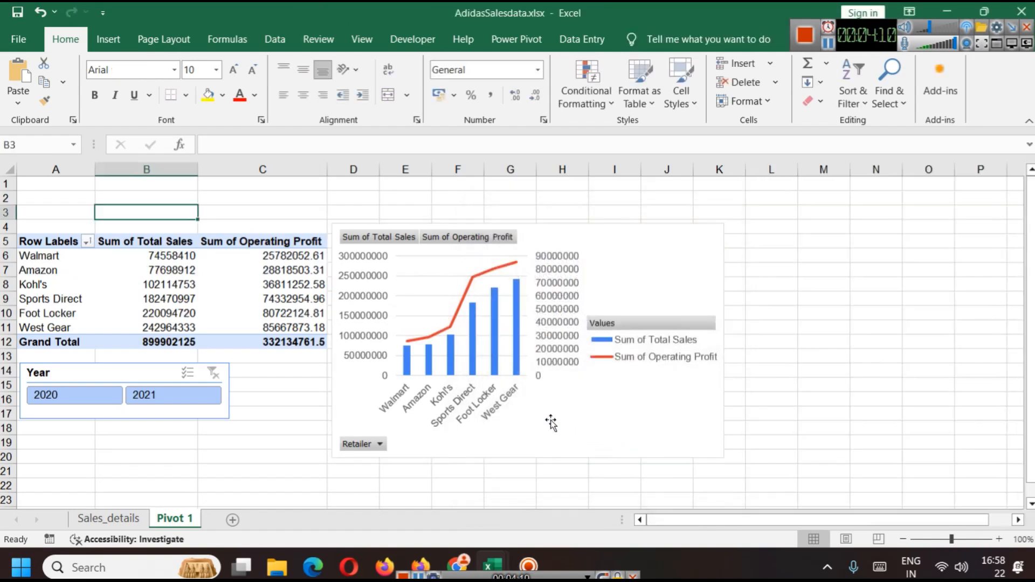
{"action": "left_click", "coordinate": [629, 266]}
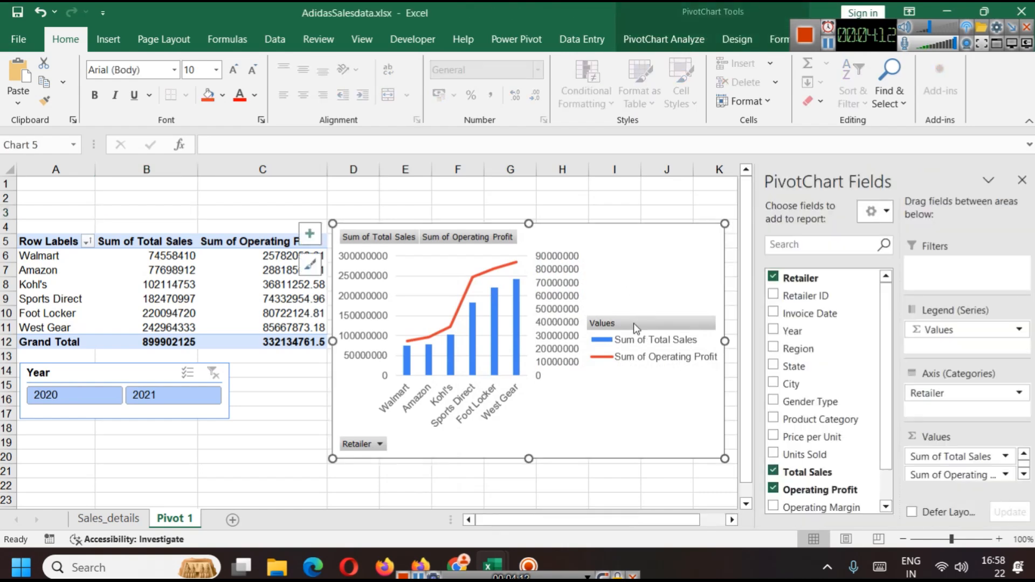
Step: Move the chart legend below the plot area
{"action": "left_click", "coordinate": [645, 360]}
{"action": "mouse_move", "coordinate": [666, 365]}
{"action": "left_mouse_down"}
{"action": "mouse_move", "coordinate": [654, 386]}
{"action": "mouse_move", "coordinate": [582, 432]}
{"action": "mouse_move", "coordinate": [510, 453]}
{"action": "left_mouse_up"}
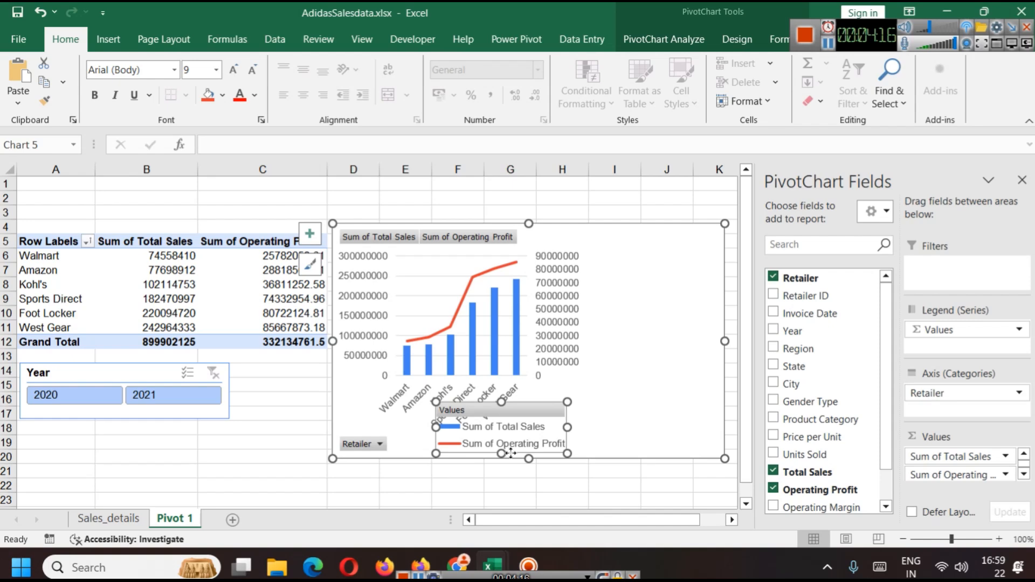
Step: Resize the plot area to span the chart's width and raise its bottom edge slightly
{"action": "left_click", "coordinate": [554, 312]}
{"action": "left_click", "coordinate": [520, 308]}
{"action": "left_click", "coordinate": [653, 412]}
{"action": "left_click", "coordinate": [406, 327]}
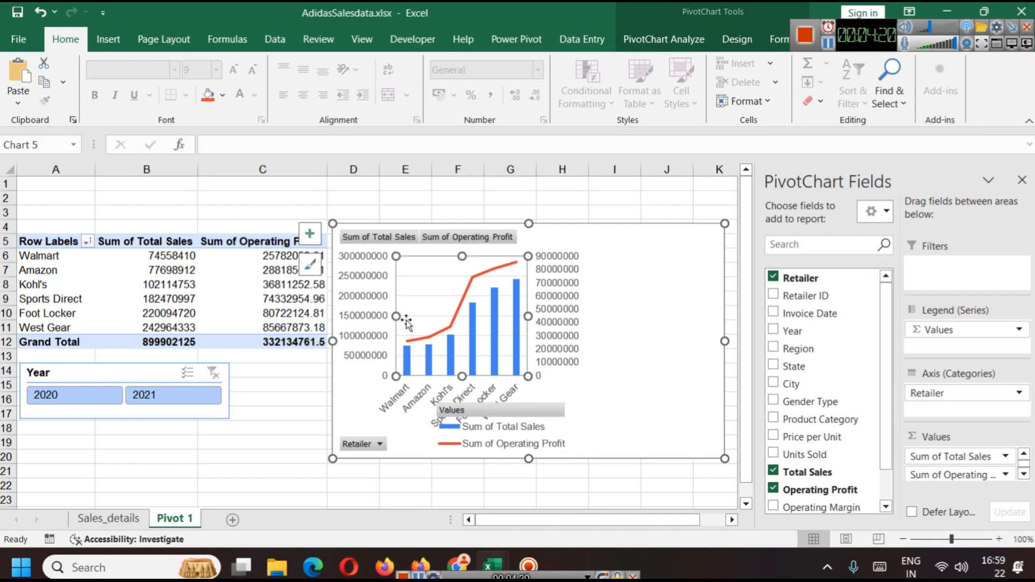
{"action": "left_click_drag", "start_coordinate": [528, 316], "coordinate": [633, 317]}
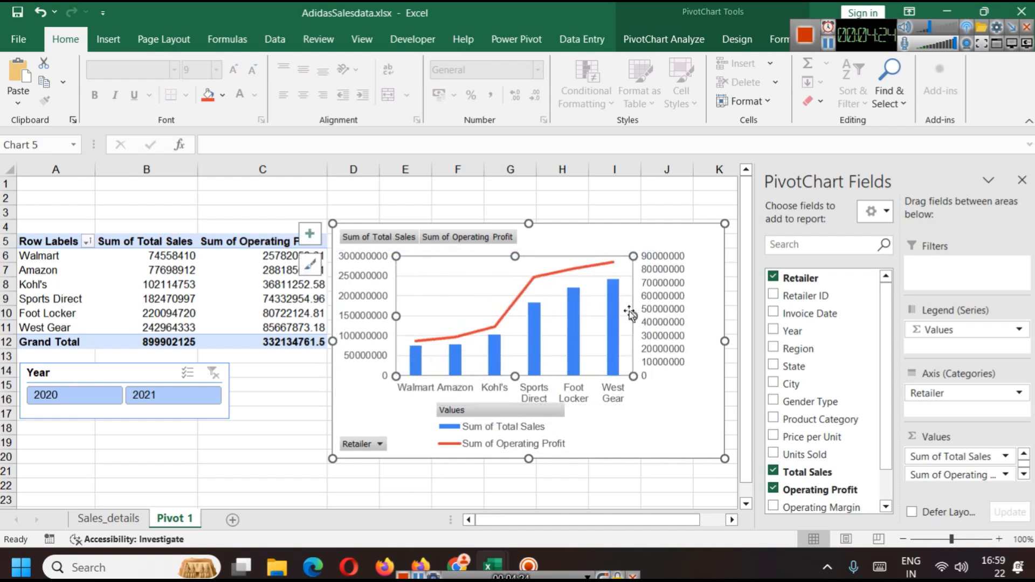
{"action": "left_click_drag", "start_coordinate": [513, 379], "coordinate": [513, 370]}
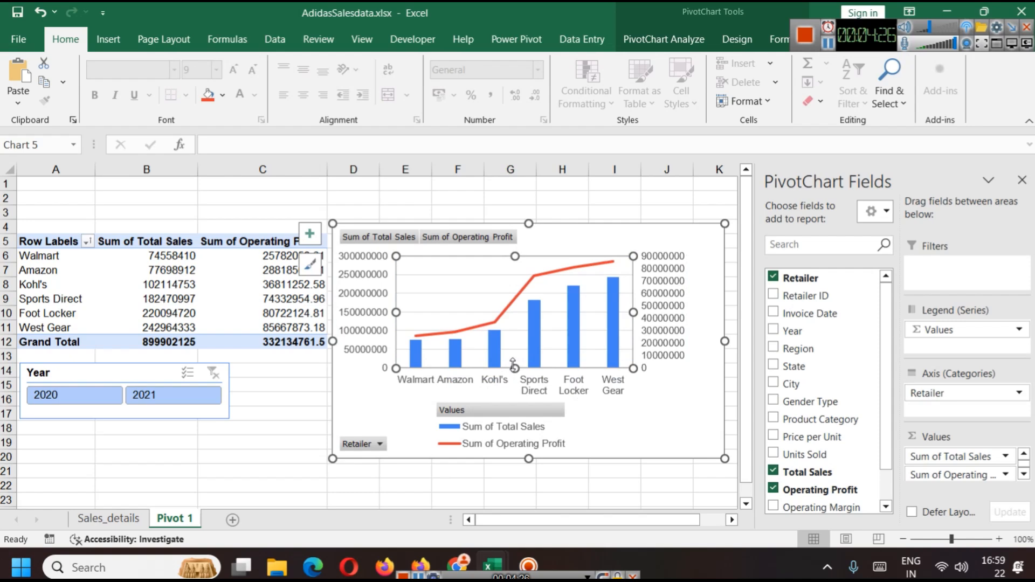
Step: Widen the legend beneath the plot area so both series labels fit on one line each
{"action": "left_click", "coordinate": [620, 409]}
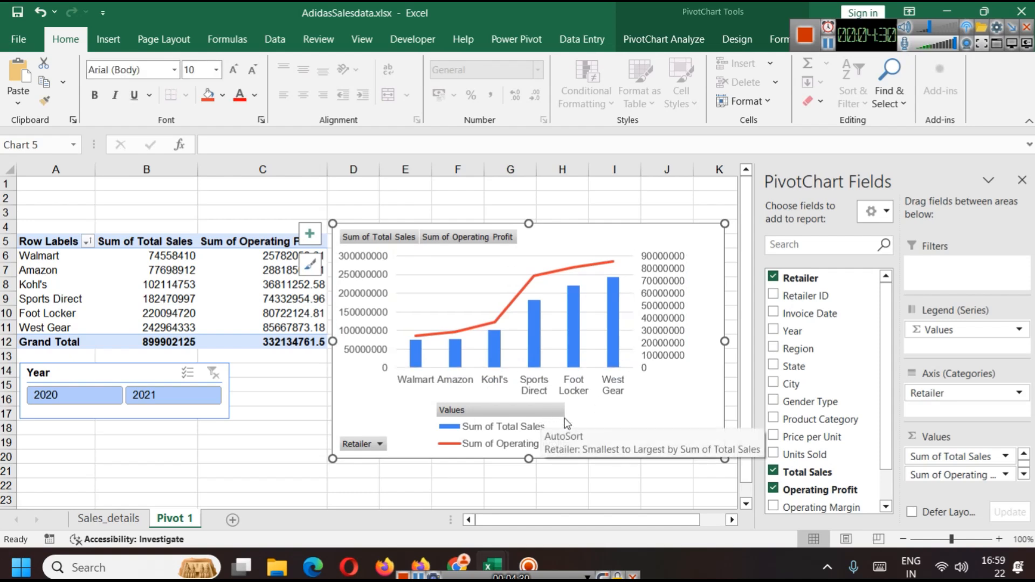
{"action": "left_click", "coordinate": [495, 407]}
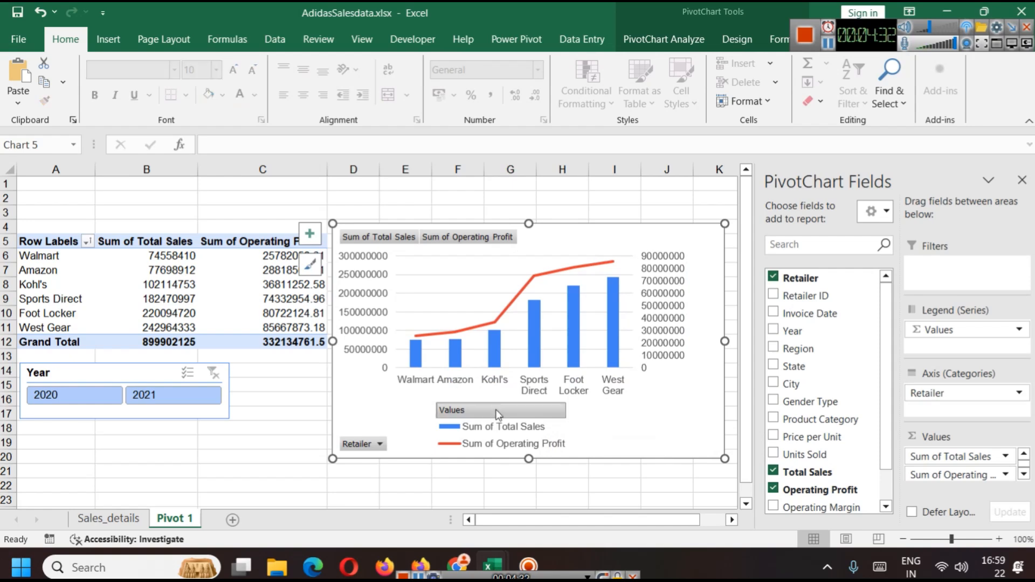
{"action": "left_click_drag", "start_coordinate": [567, 427], "coordinate": [655, 423]}
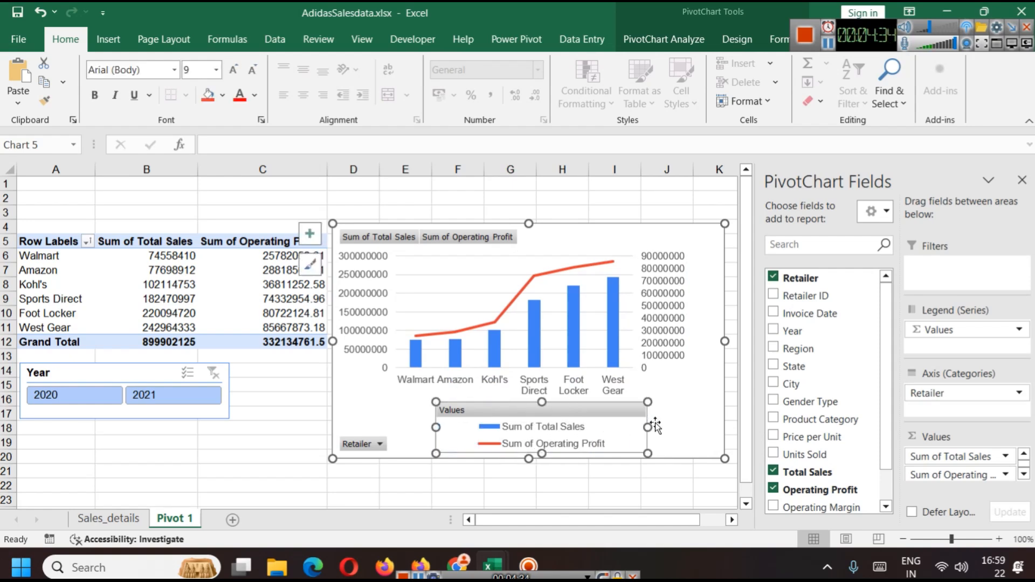
{"action": "left_click", "coordinate": [679, 432]}
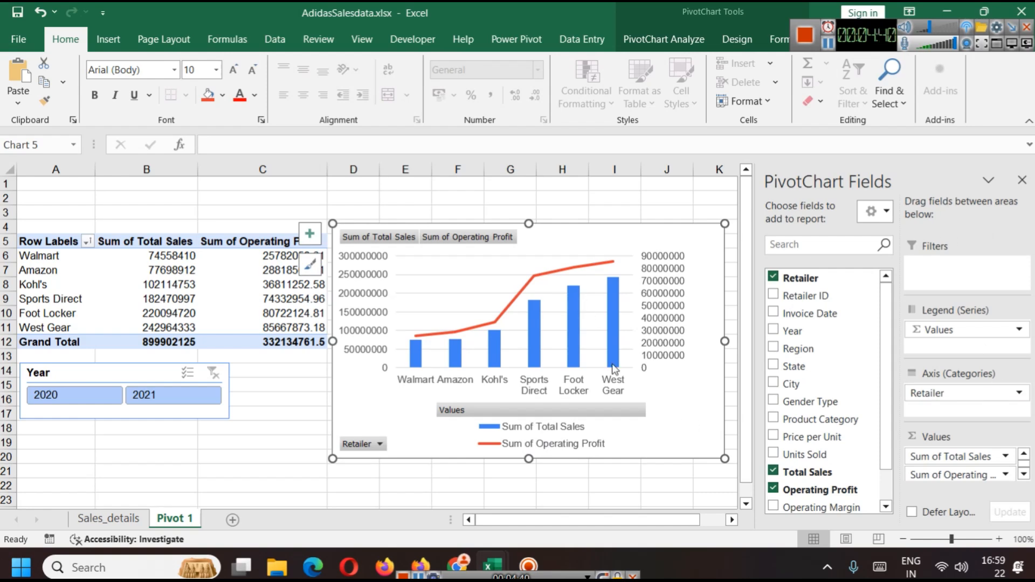
Step: Format the chart area with a light blue border and rounded corners
{"action": "right_click", "coordinate": [667, 419]}
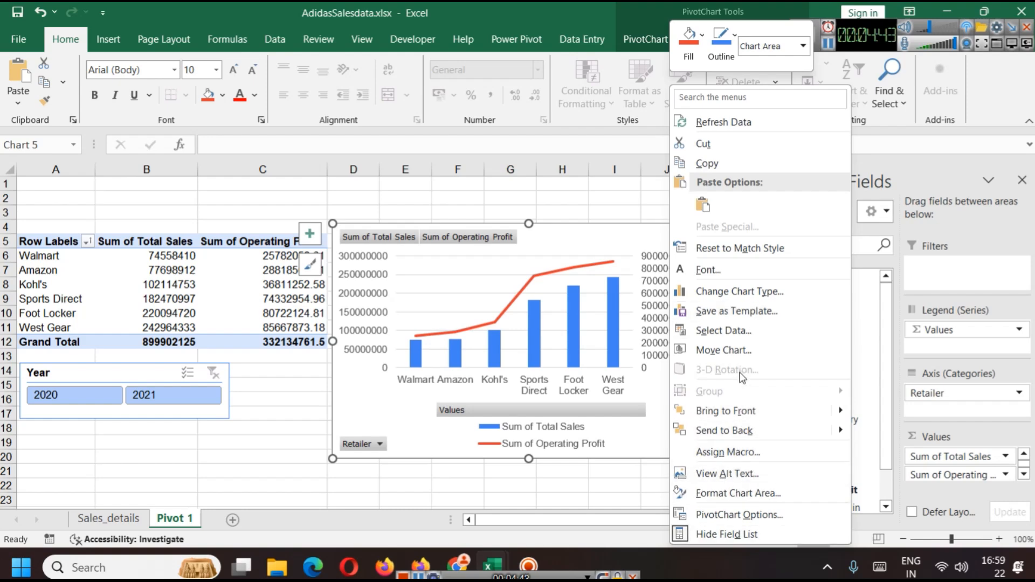
{"action": "left_click", "coordinate": [738, 493]}
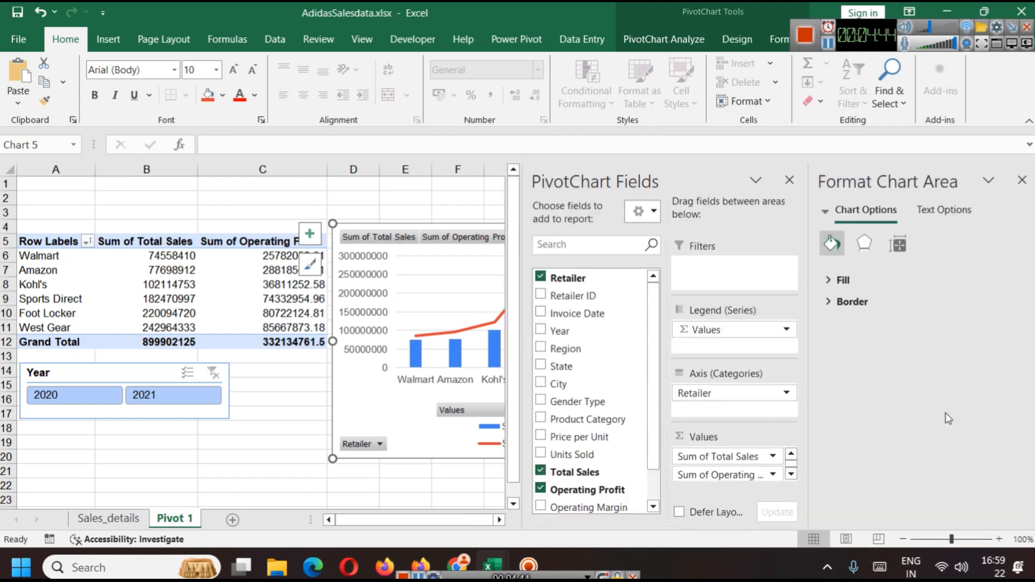
{"action": "left_click", "coordinate": [832, 302]}
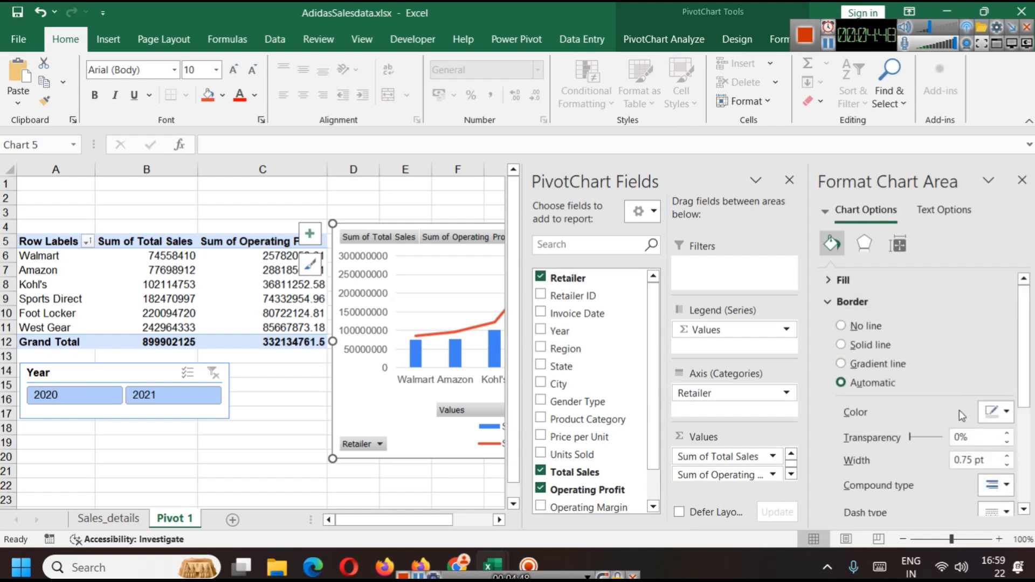
{"action": "left_click", "coordinate": [1003, 413]}
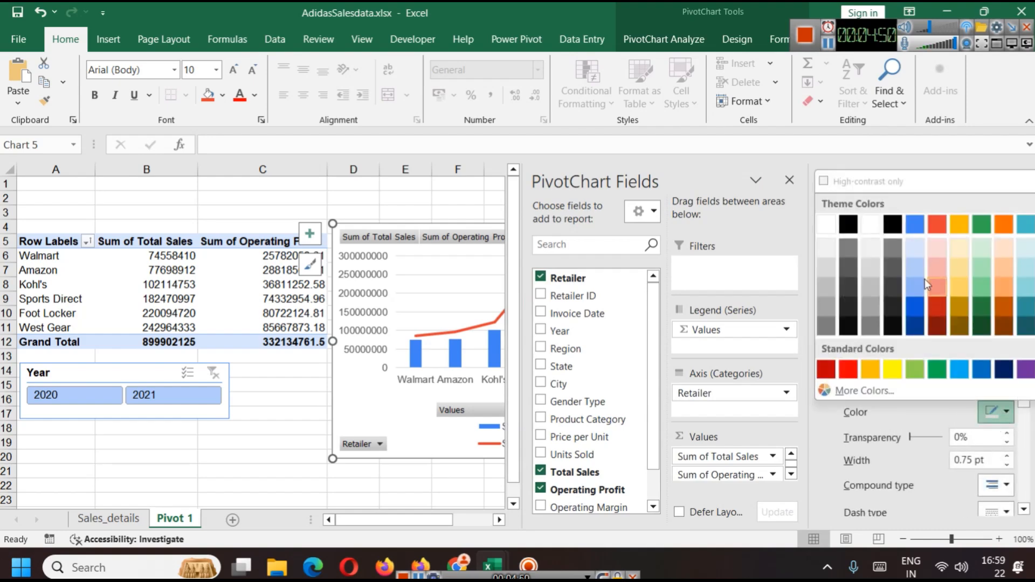
{"action": "left_click", "coordinate": [919, 231]}
{"action": "scroll", "coordinate": [885, 464], "scroll_direction": "down", "scroll_amount": 5}
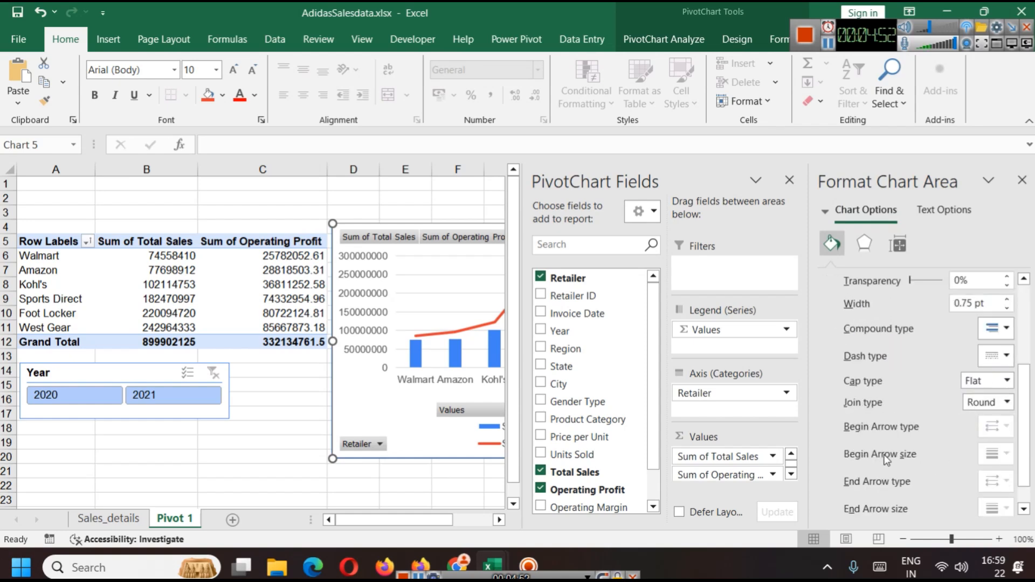
{"action": "left_click", "coordinate": [850, 501]}
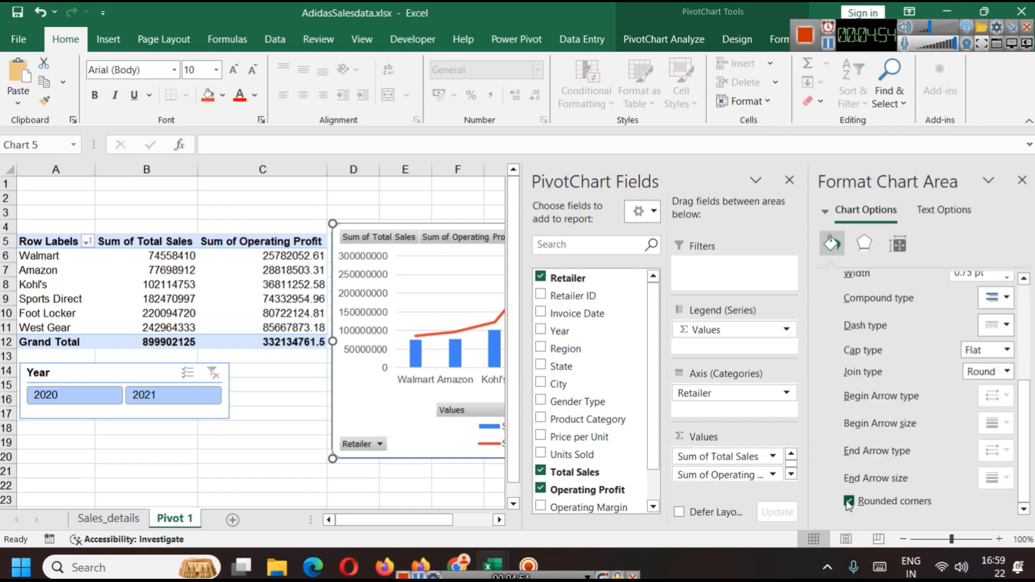
{"action": "left_click", "coordinate": [312, 445]}
{"action": "left_click", "coordinate": [672, 475]}
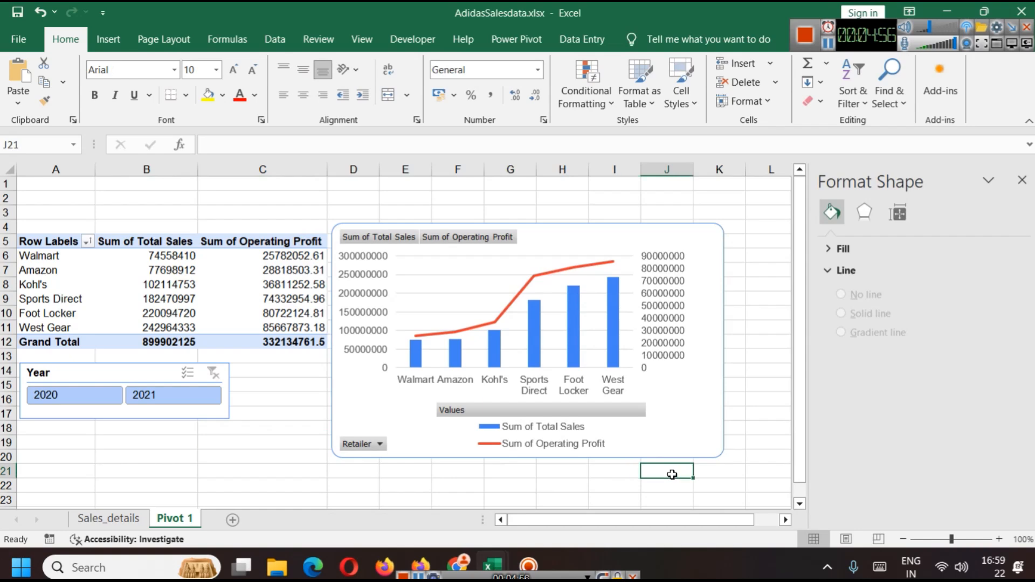
Step: Select the chart and close the PivotChart Fields pane, keeping the Format Chart Area pane open
{"action": "left_click", "coordinate": [674, 397]}
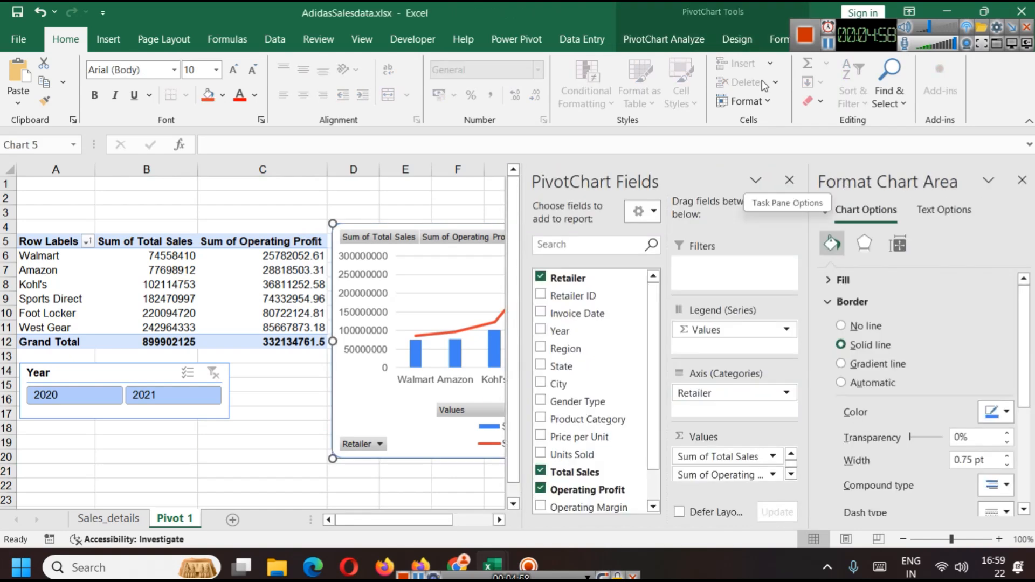
{"action": "left_click", "coordinate": [790, 179]}
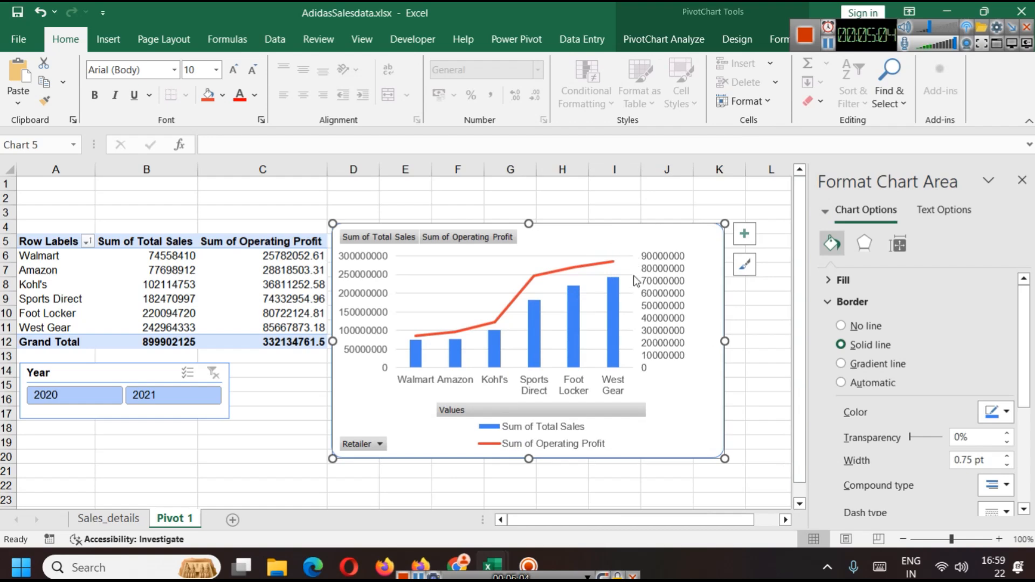
{"action": "scroll", "coordinate": [937, 370], "scroll_direction": "down", "scroll_amount": 6}
{"action": "scroll", "coordinate": [937, 369], "scroll_direction": "up", "scroll_amount": 5}
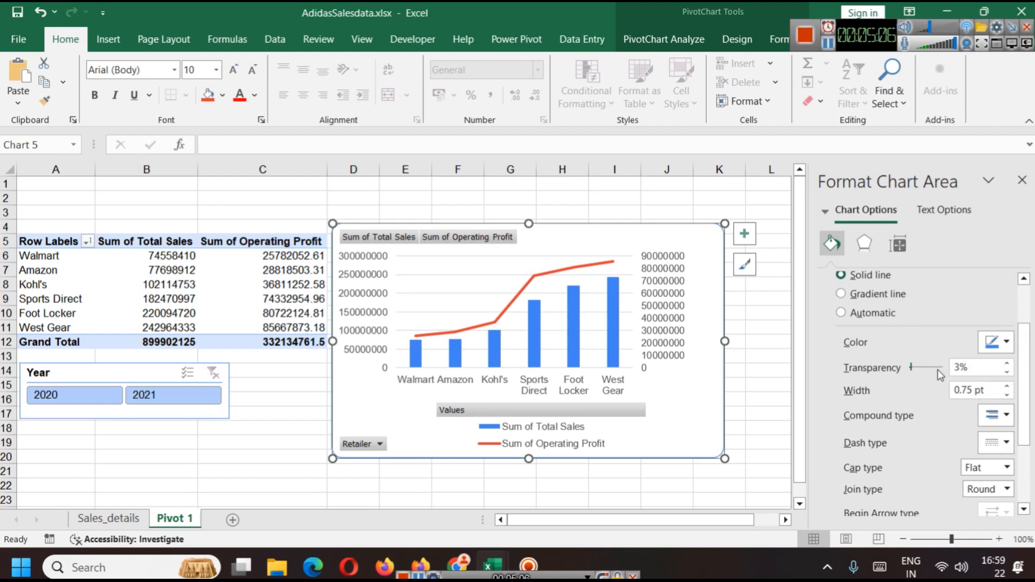
Step: Try No fill, Solid fill and Gradient fill for the chart text, settling on Solid fill
{"action": "left_click", "coordinate": [935, 215]}
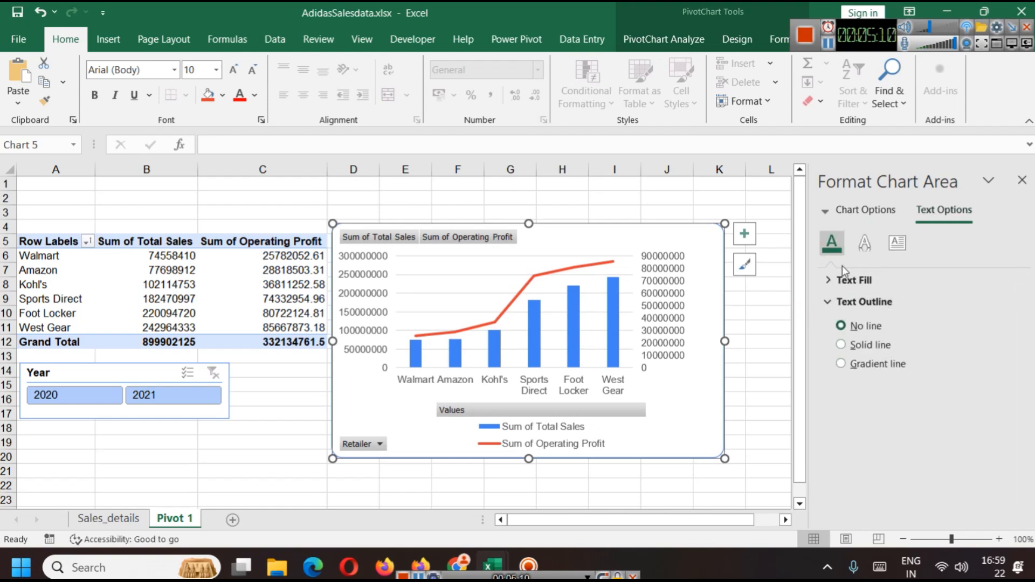
{"action": "left_click", "coordinate": [828, 280]}
{"action": "left_click", "coordinate": [865, 304]}
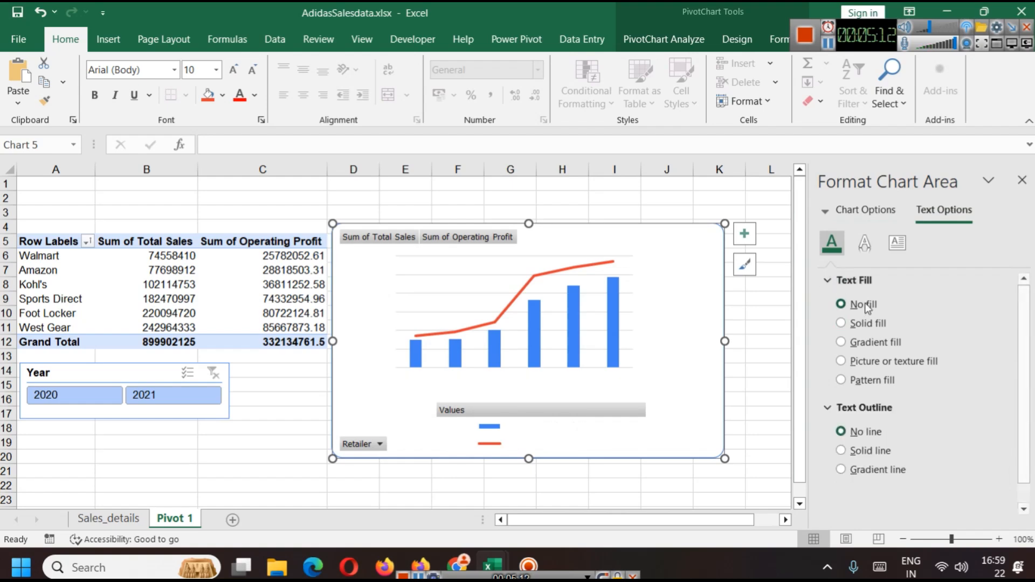
{"action": "left_click", "coordinate": [868, 323]}
{"action": "left_click", "coordinate": [864, 341]}
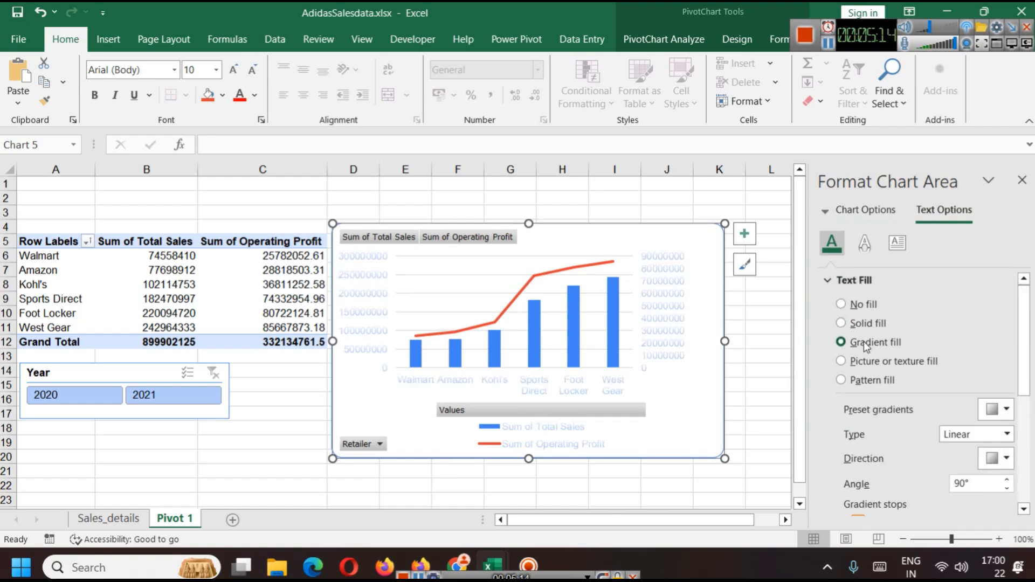
{"action": "left_click", "coordinate": [867, 324]}
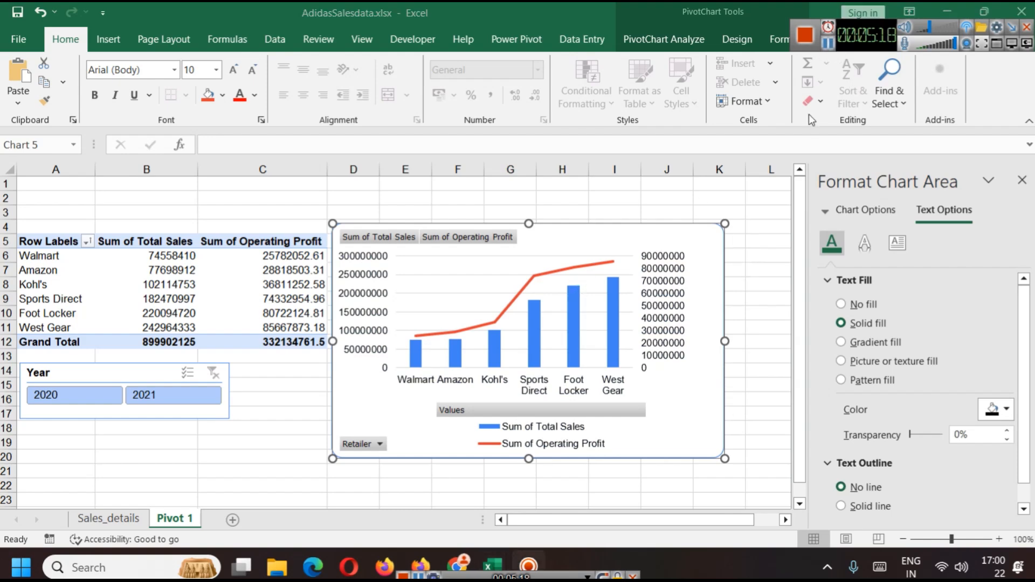
Step: Apply a chart style with line markers and striped columns from the chart styles gallery
{"action": "left_click", "coordinate": [745, 265]}
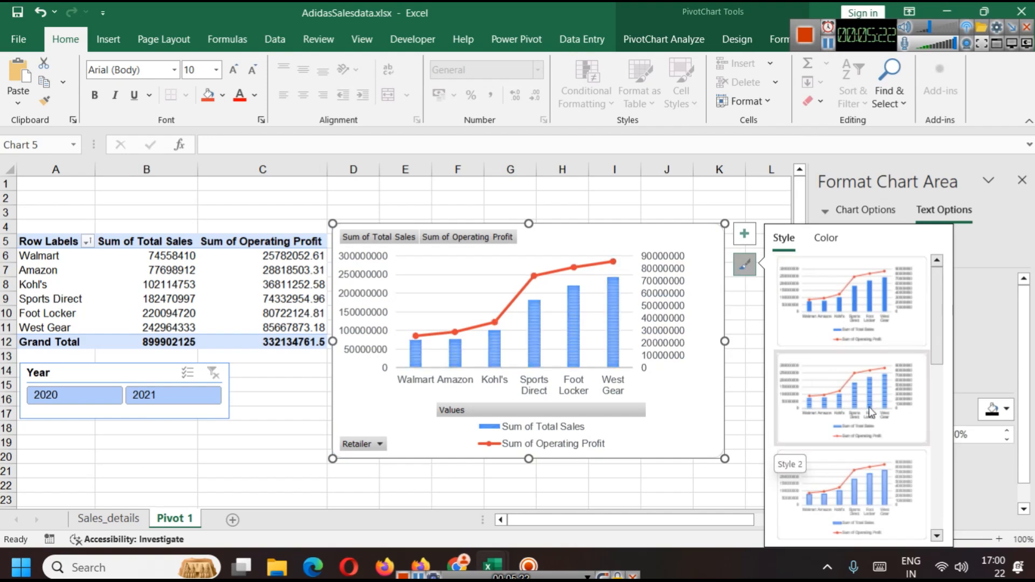
{"action": "scroll", "coordinate": [857, 464], "scroll_direction": "down", "scroll_amount": 3}
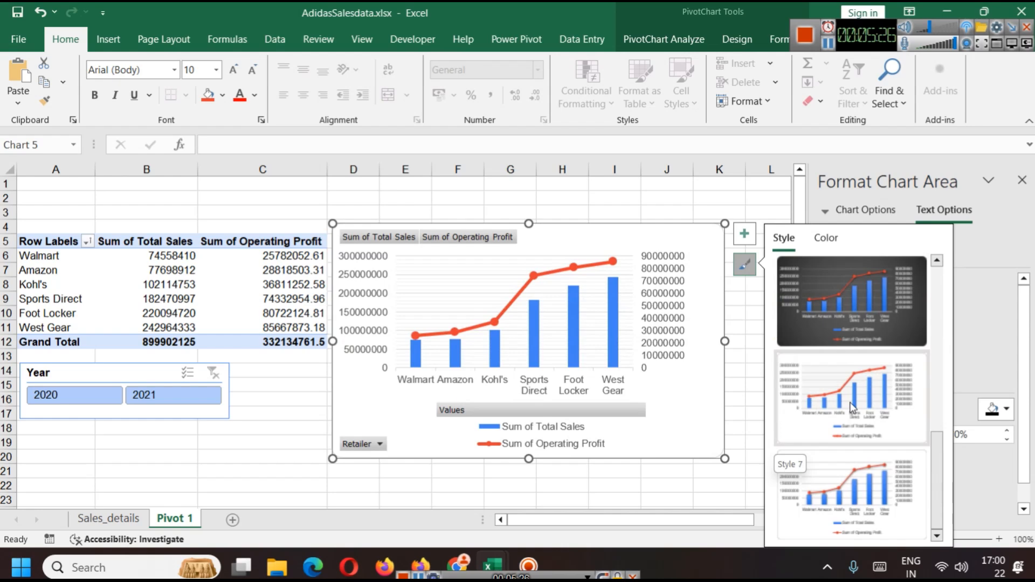
{"action": "scroll", "coordinate": [880, 454], "scroll_direction": "up", "scroll_amount": 3}
{"action": "scroll", "coordinate": [882, 451], "scroll_direction": "down", "scroll_amount": 3}
{"action": "scroll", "coordinate": [882, 440], "scroll_direction": "up", "scroll_amount": 3}
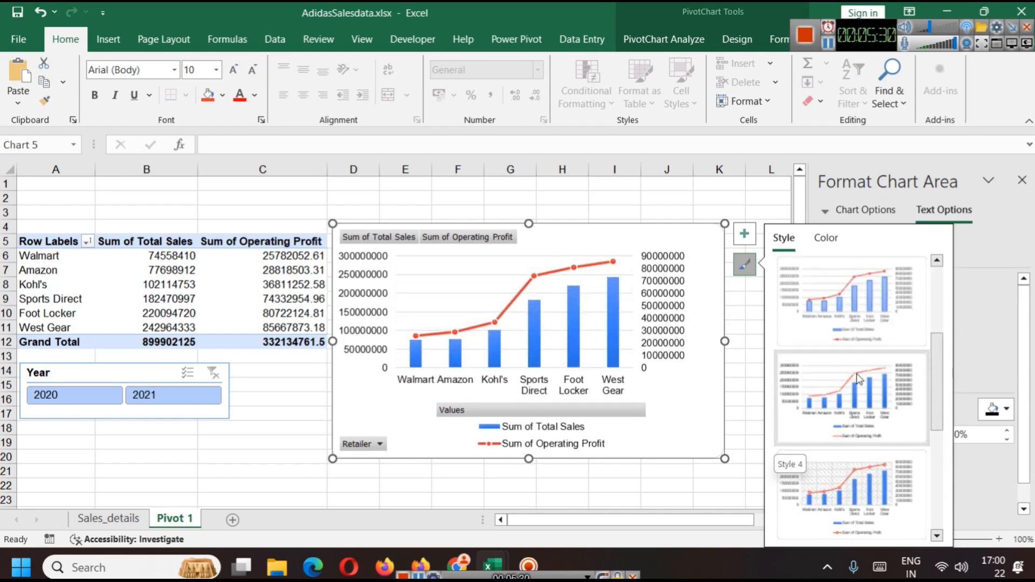
{"action": "scroll", "coordinate": [865, 388], "scroll_direction": "up", "scroll_amount": 1}
{"action": "left_click", "coordinate": [872, 396]}
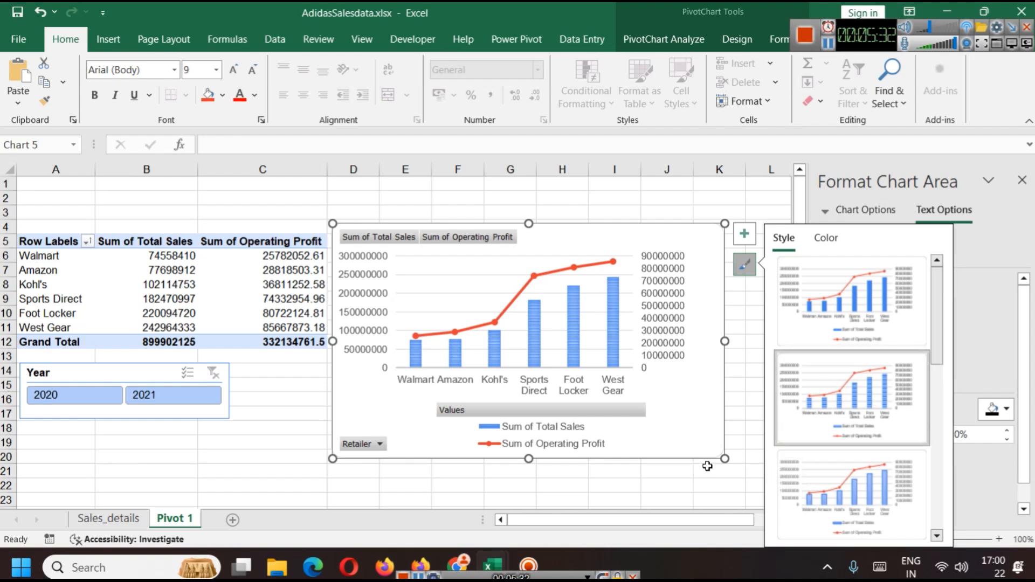
{"action": "left_click", "coordinate": [680, 503]}
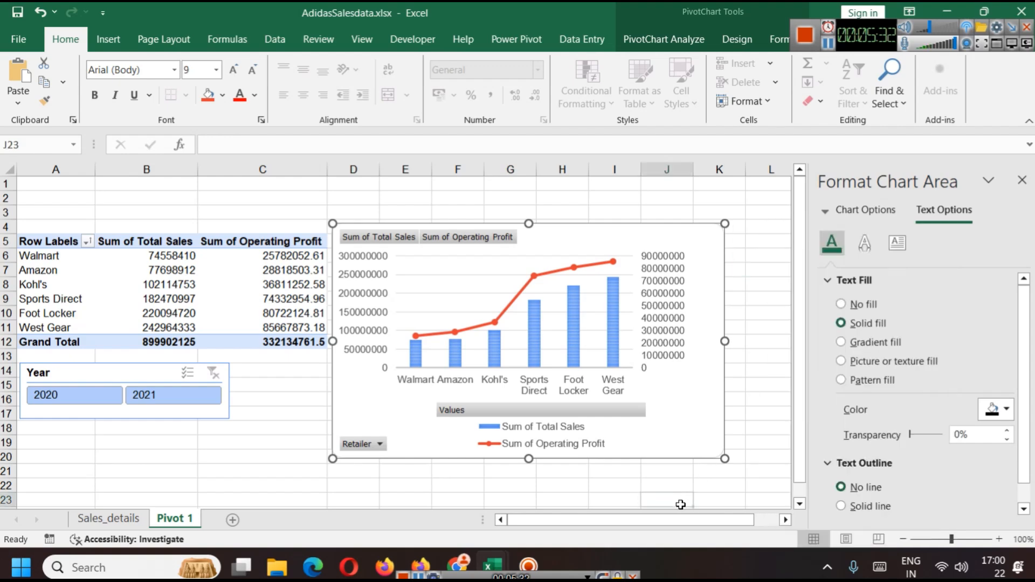
Step: Open Format Chart Area and review the chart's fill and border options
{"action": "left_click", "coordinate": [697, 430]}
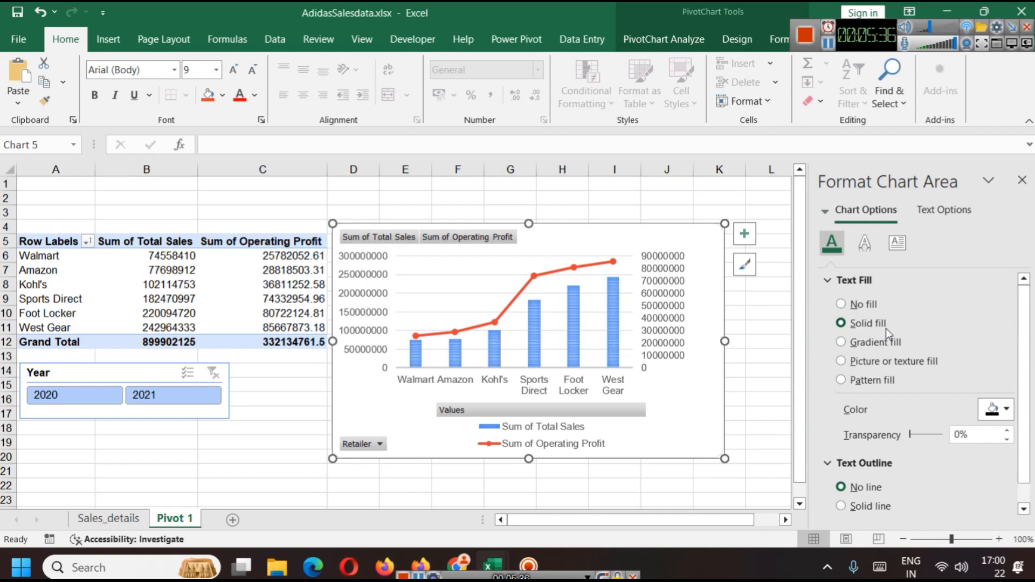
{"action": "right_click", "coordinate": [665, 228]}
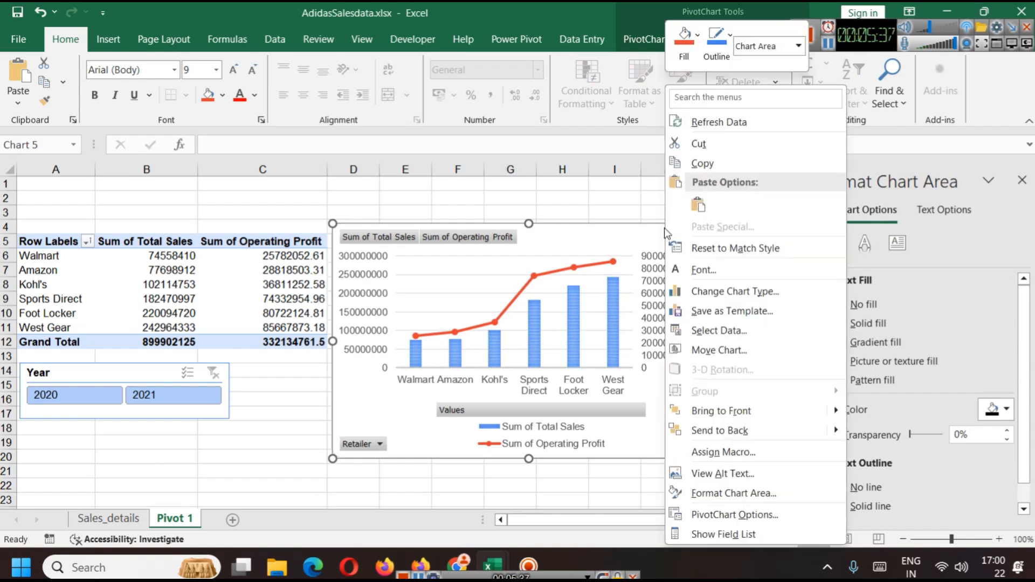
{"action": "left_click", "coordinate": [719, 499]}
{"action": "scroll", "coordinate": [878, 414], "scroll_direction": "down", "scroll_amount": 3}
{"action": "scroll", "coordinate": [873, 412], "scroll_direction": "up", "scroll_amount": 3}
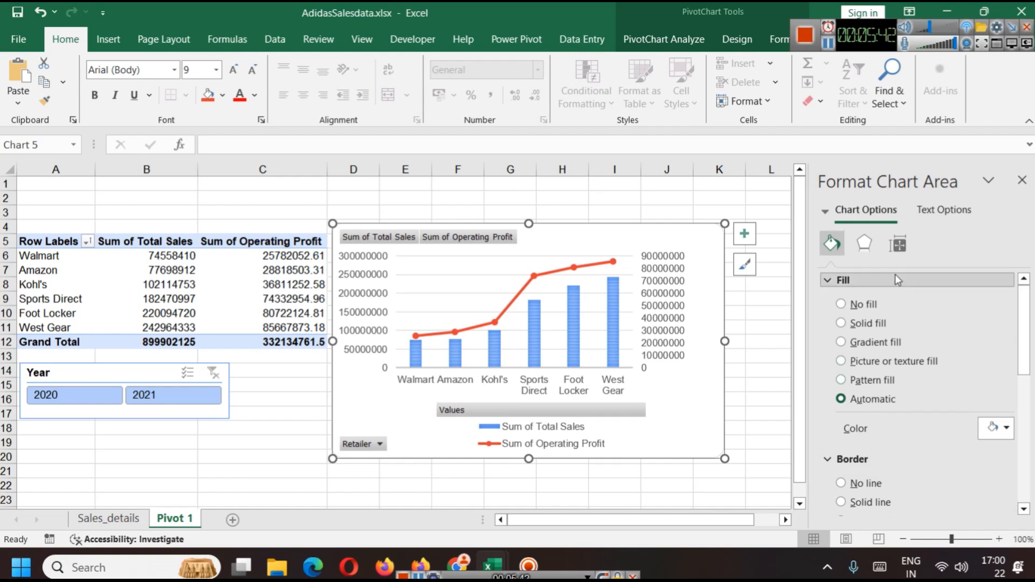
{"action": "left_click", "coordinate": [861, 247]}
{"action": "left_click", "coordinate": [833, 242]}
{"action": "scroll", "coordinate": [892, 407], "scroll_direction": "down", "scroll_amount": 5}
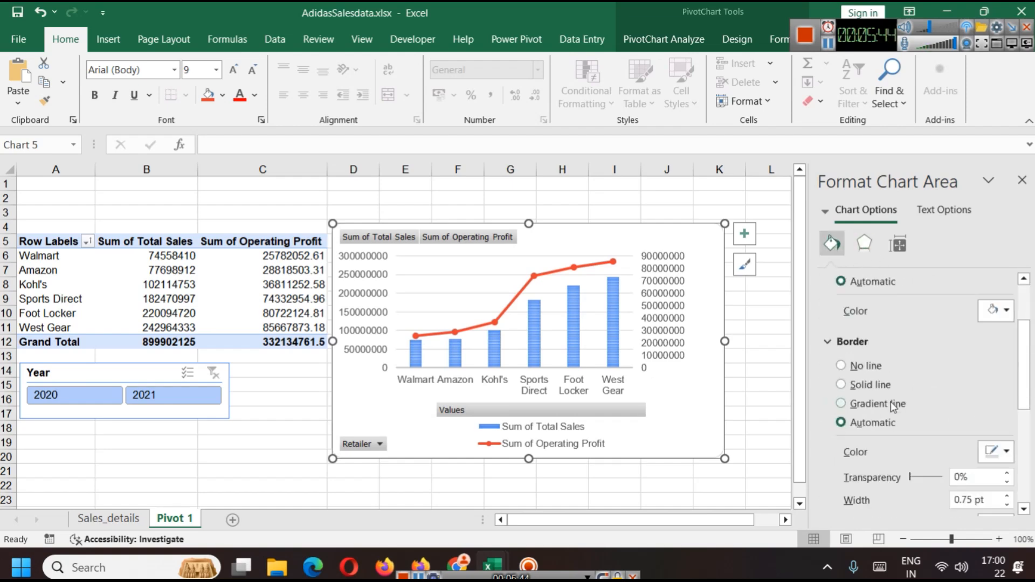
{"action": "scroll", "coordinate": [892, 407], "scroll_direction": "down", "scroll_amount": 2}
{"action": "scroll", "coordinate": [897, 473], "scroll_direction": "up", "scroll_amount": 8}
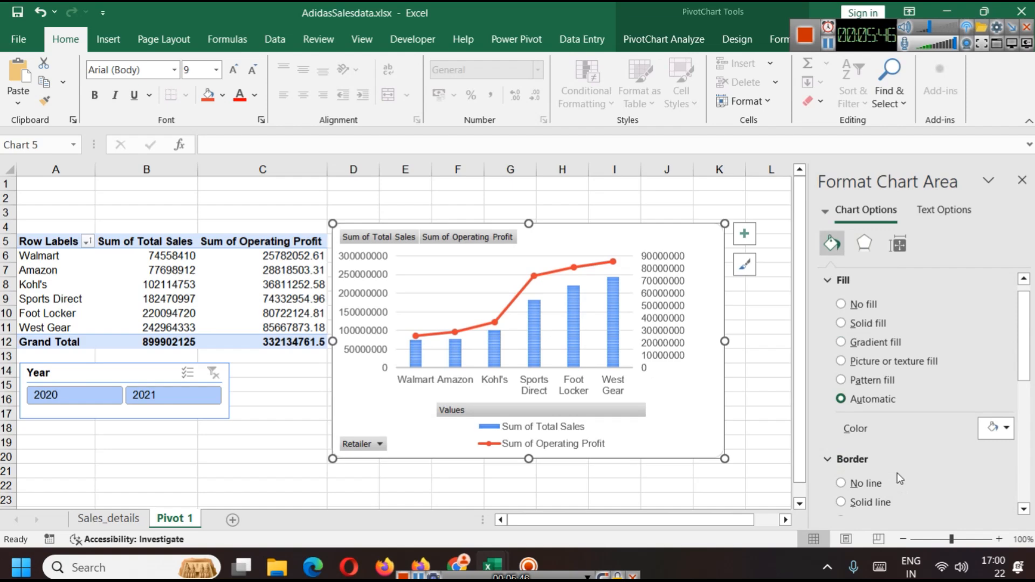
{"action": "scroll", "coordinate": [920, 405], "scroll_direction": "down", "scroll_amount": 1}
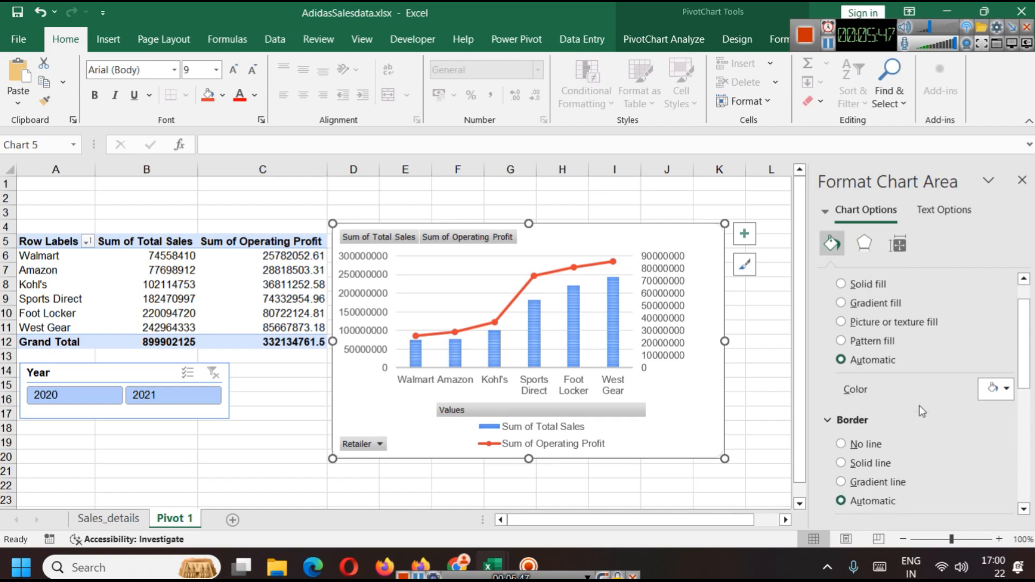
Step: Try a light blue fill for the chart area and undo it
{"action": "left_click", "coordinate": [1002, 391]}
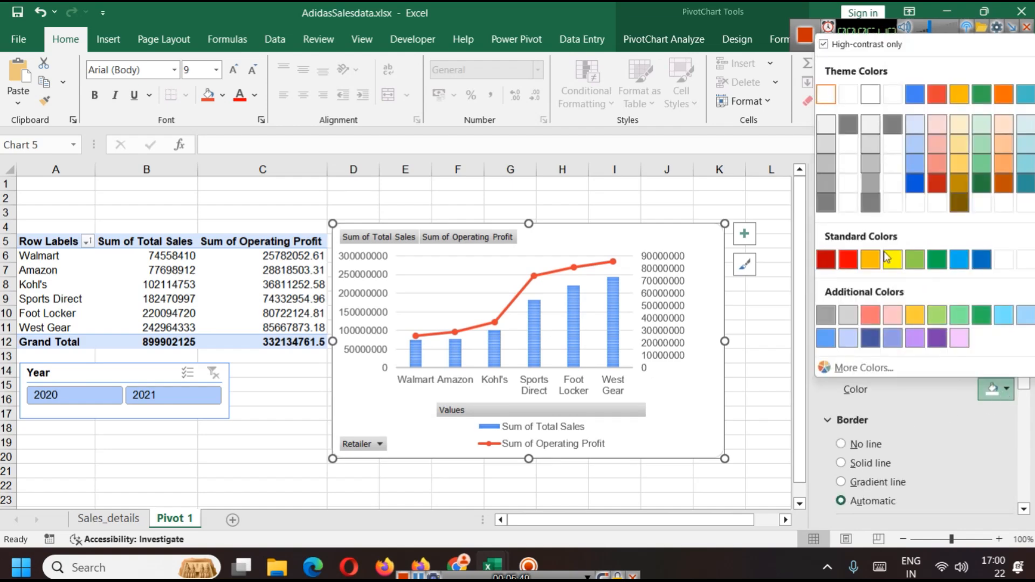
{"action": "left_click", "coordinate": [826, 338]}
{"action": "key", "text": "ctrl+z"}
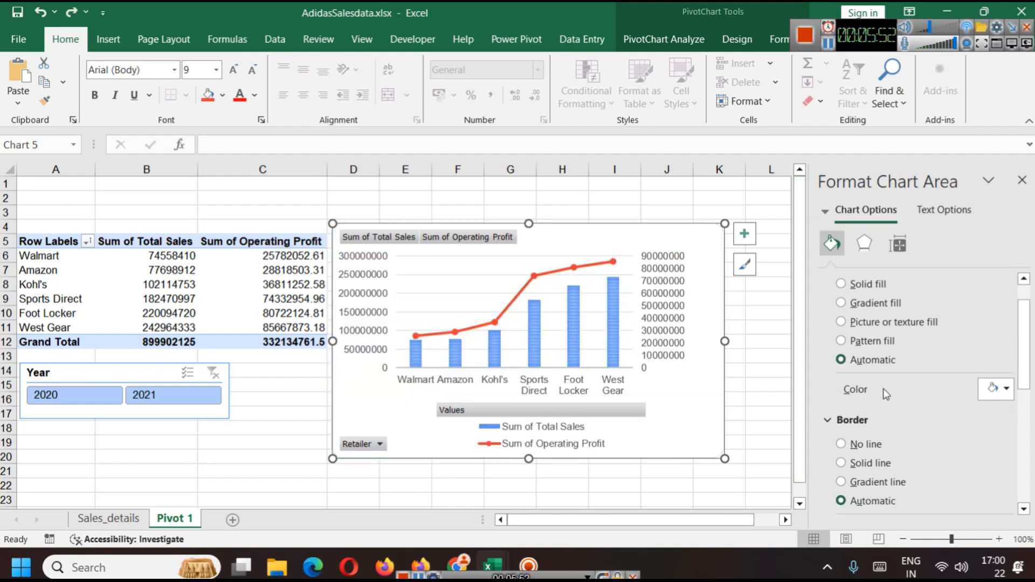
Step: Set the chart area's border colour to blue from the standard colours
{"action": "scroll", "coordinate": [904, 381], "scroll_direction": "down", "scroll_amount": 2}
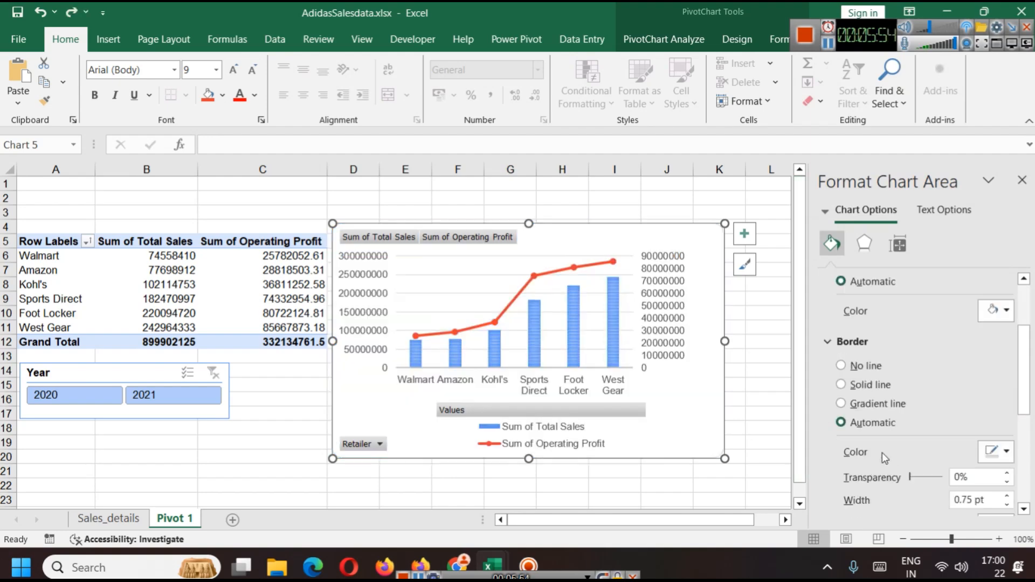
{"action": "left_click", "coordinate": [993, 454]}
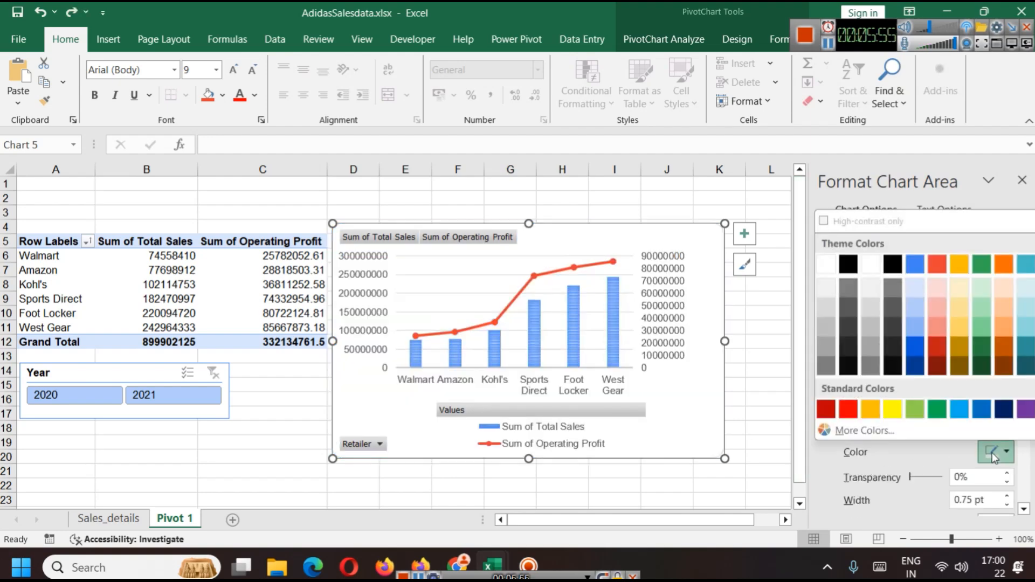
{"action": "left_click", "coordinate": [983, 413]}
{"action": "left_click", "coordinate": [785, 453]}
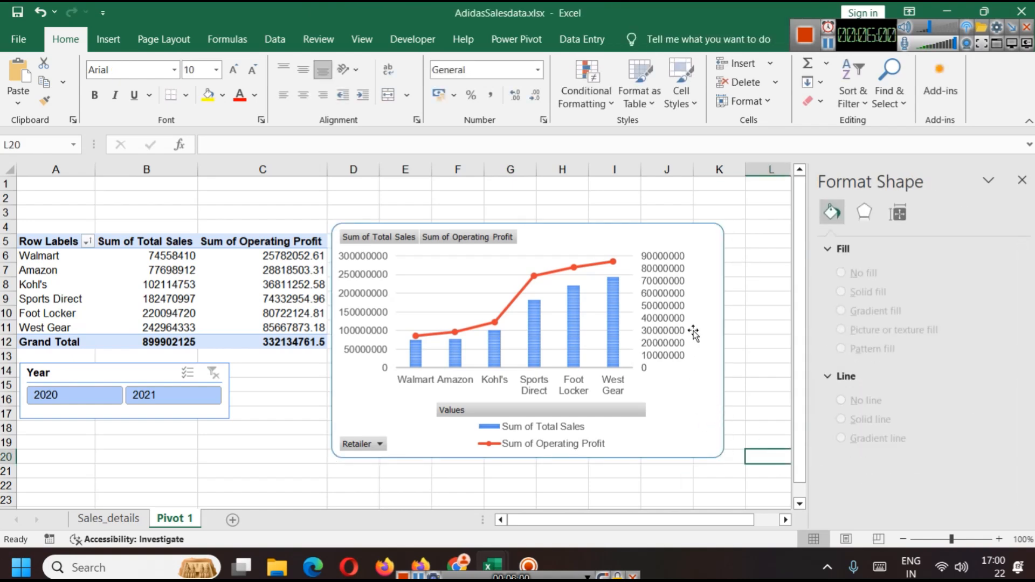
Step: Test the Year slicer by filtering the pivot chart to 2021 and then to 2020
{"action": "left_click", "coordinate": [111, 396]}
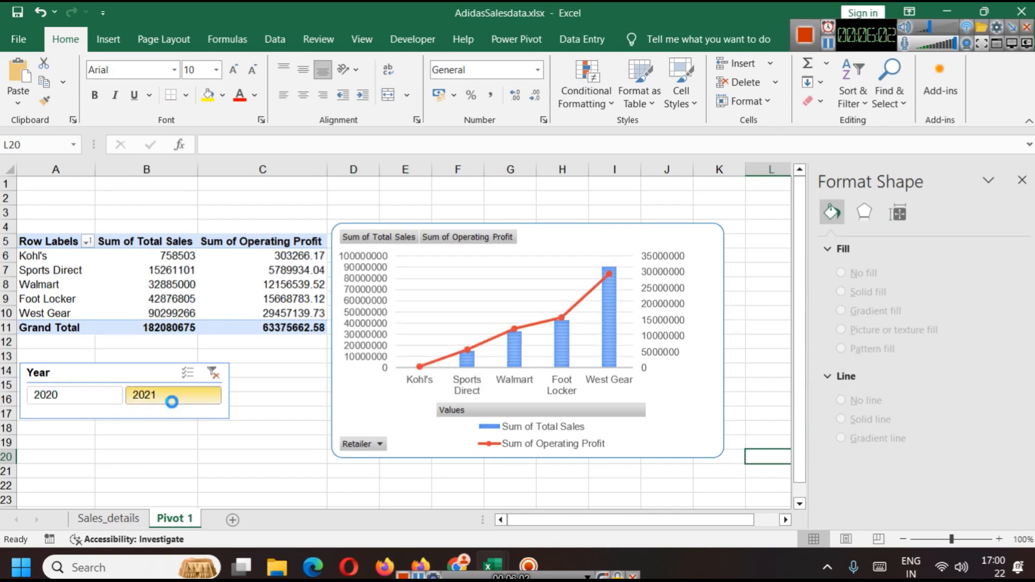
{"action": "left_click", "coordinate": [172, 402]}
{"action": "left_click", "coordinate": [85, 394]}
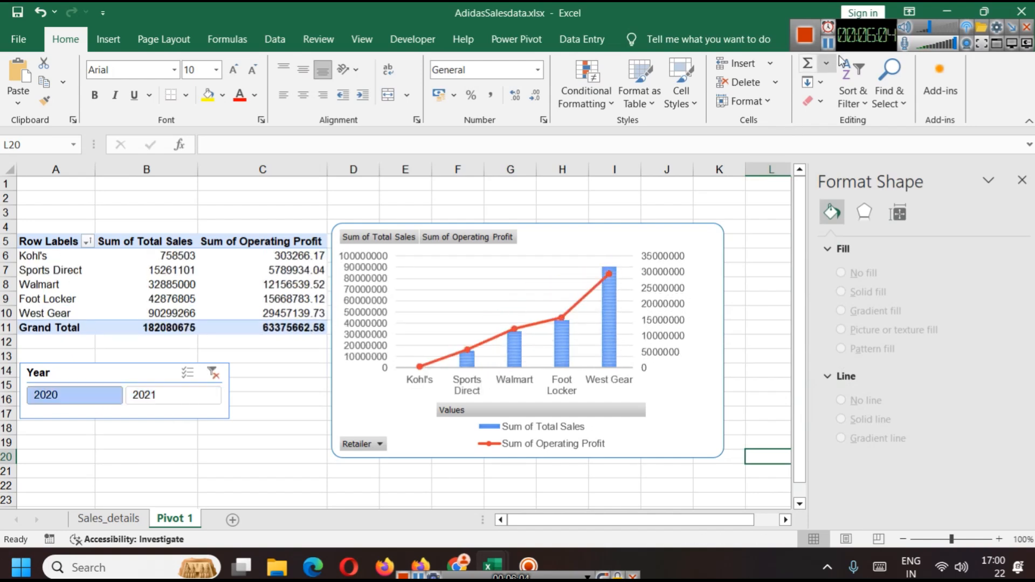
Step: Add a new worksheet and rename it Dashboard
{"action": "scroll", "coordinate": [317, 494], "scroll_direction": "down", "scroll_amount": 1}
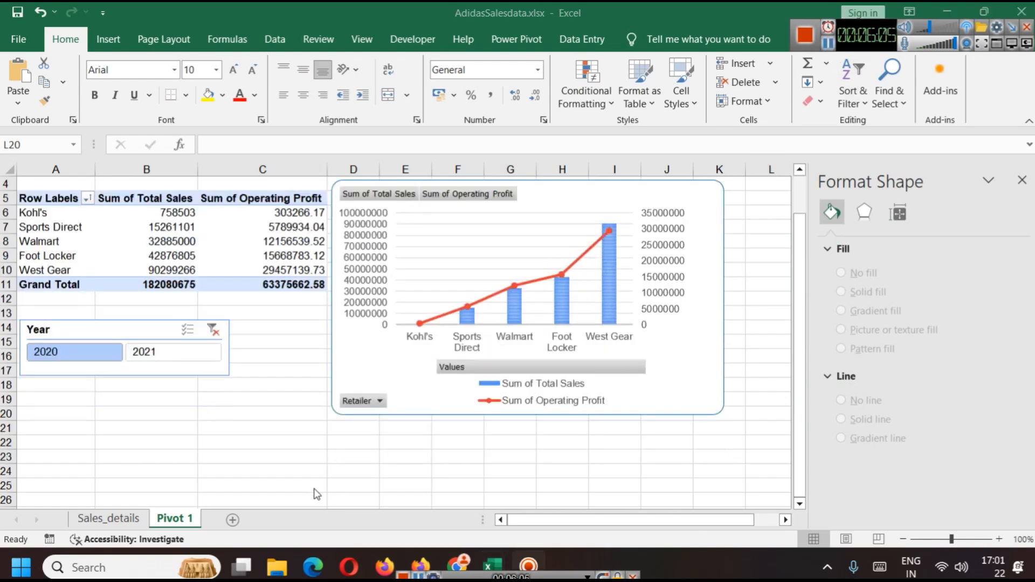
{"action": "left_click", "coordinate": [232, 522]}
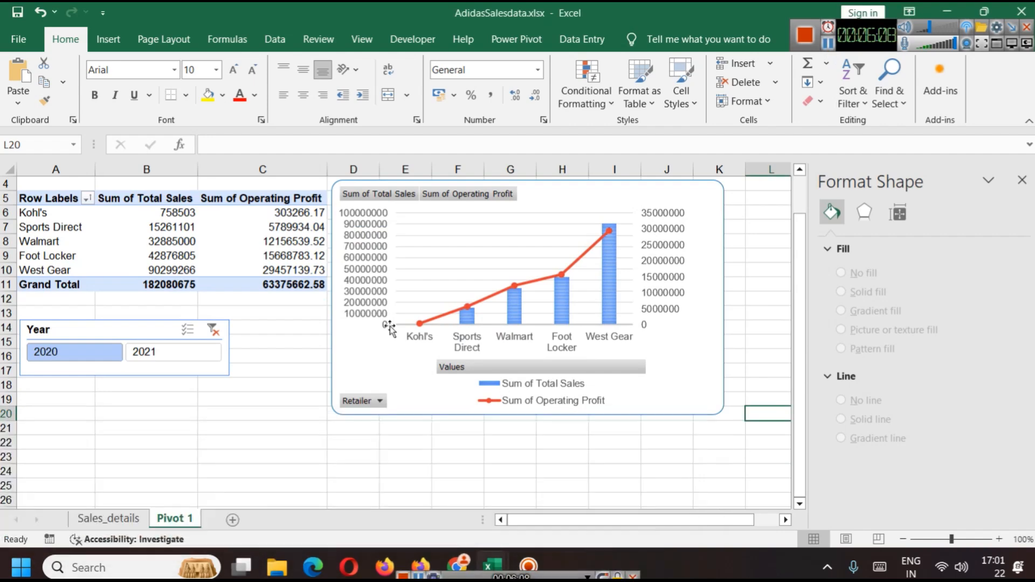
{"action": "left_click", "coordinate": [232, 520]}
{"action": "right_click", "coordinate": [237, 520]}
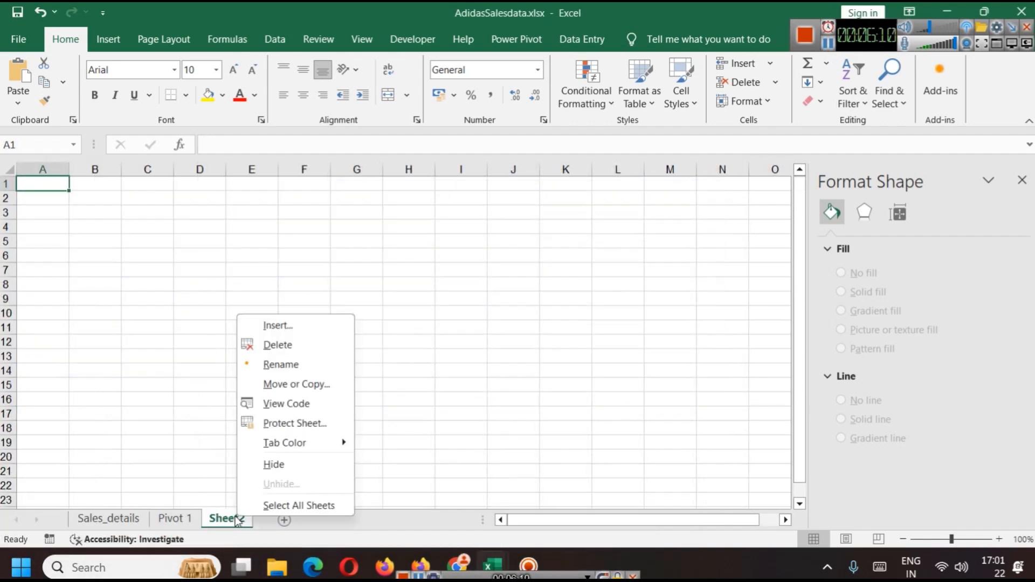
{"action": "left_click", "coordinate": [311, 365]}
{"action": "type", "text": "Dashboard"}
{"action": "left_click", "coordinate": [359, 300]}
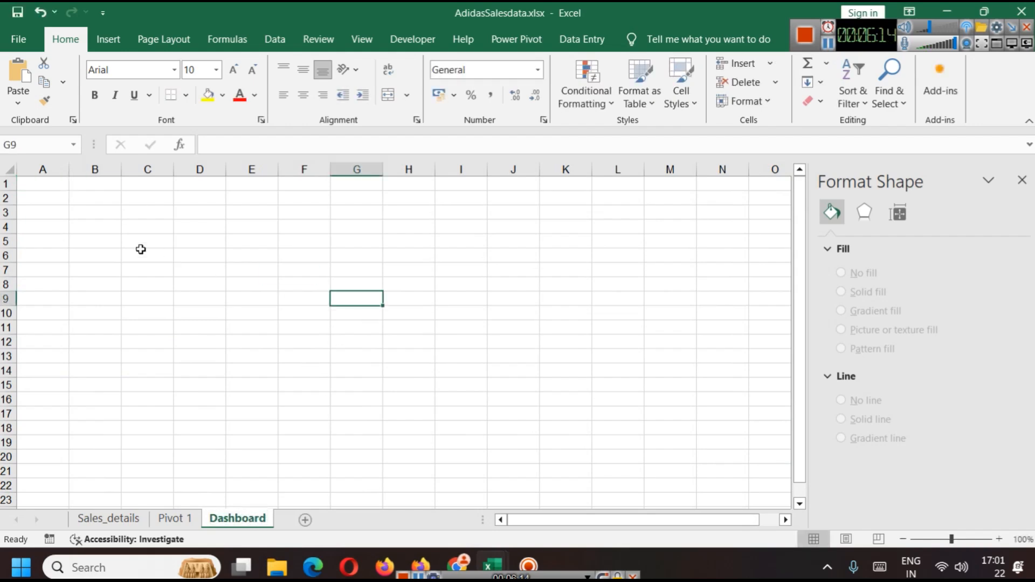
Step: Close the format pane and turn off gridlines for the whole Dashboard sheet
{"action": "left_click", "coordinate": [1022, 180]}
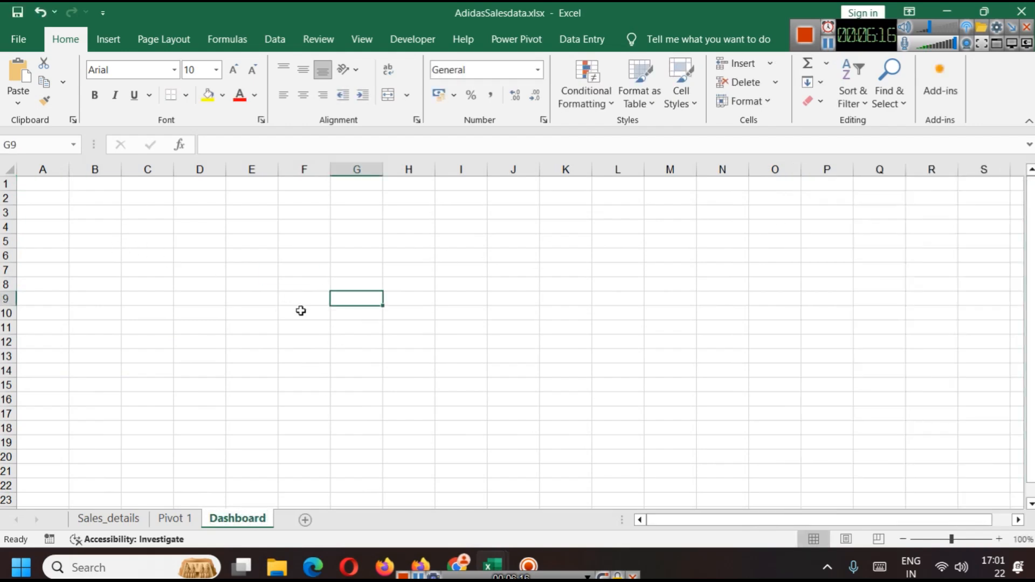
{"action": "key", "text": "ctrl+a"}
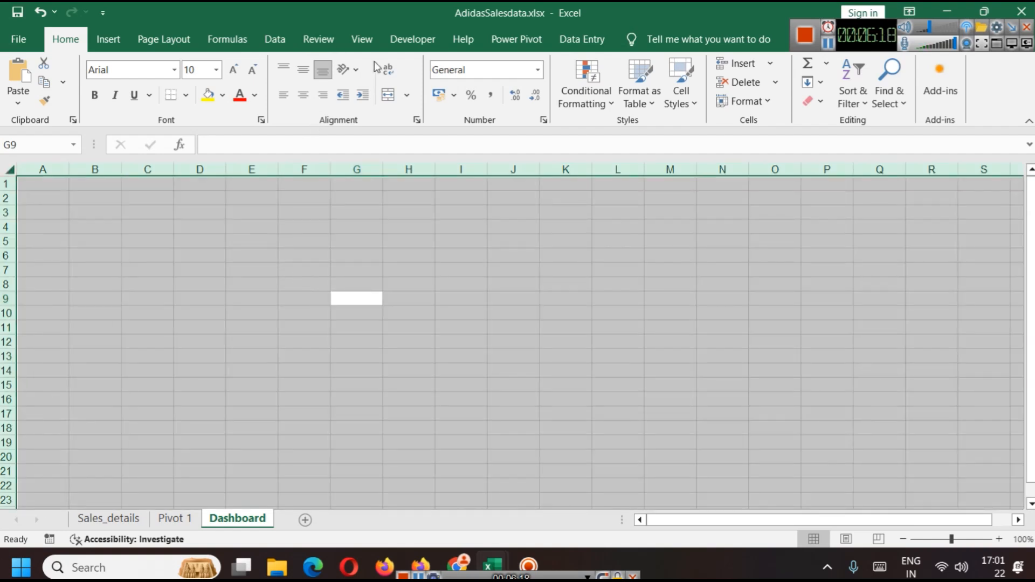
{"action": "left_click", "coordinate": [372, 42]}
{"action": "left_click", "coordinate": [222, 84]}
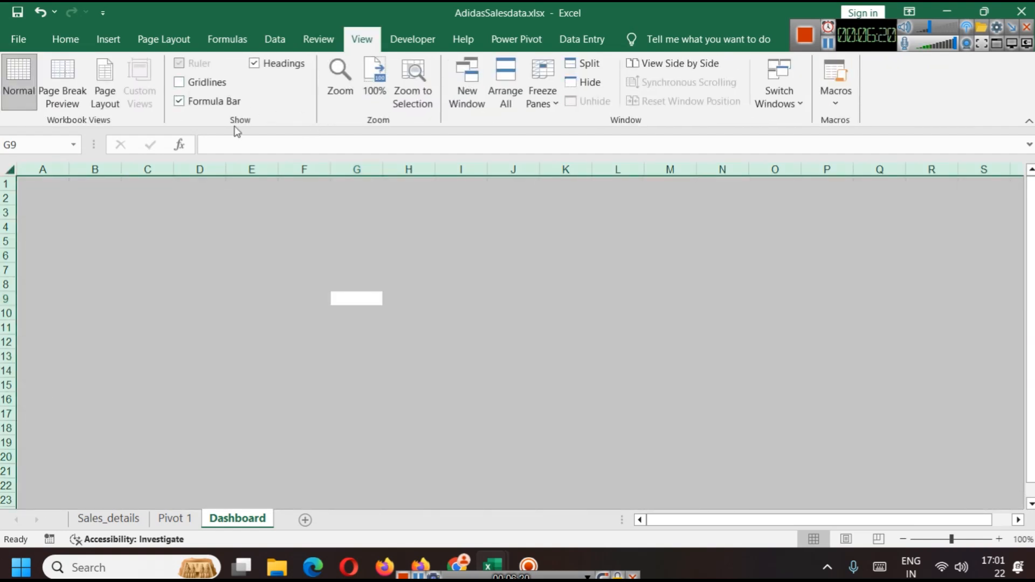
{"action": "left_click", "coordinate": [255, 200]}
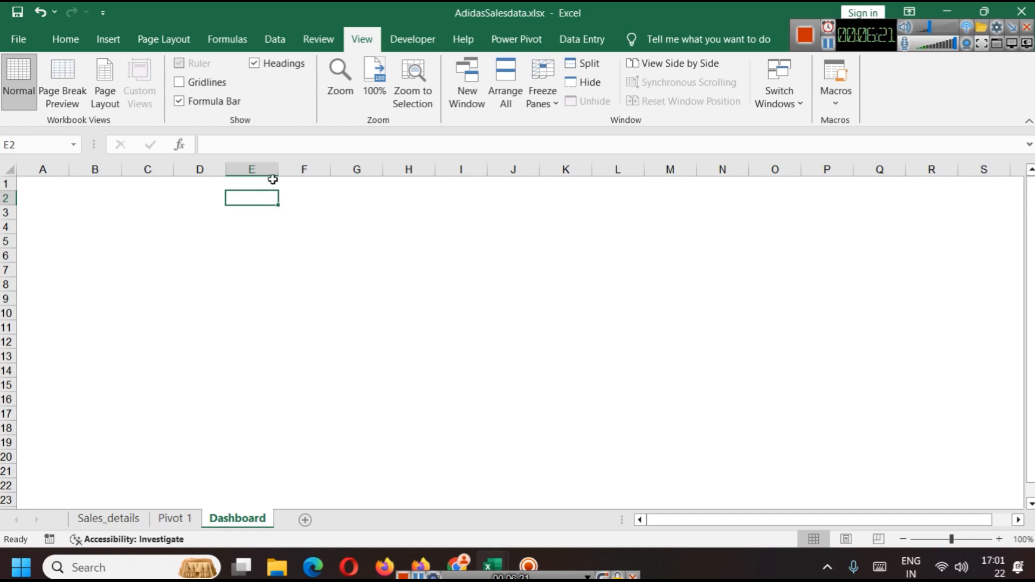
Step: Draw a rounded rectangle banner about 2.16 cm by 31.92 cm across the top and enter the title ADIDAS SALES ANALYSIS DASHBOARD
{"action": "left_click", "coordinate": [120, 40]}
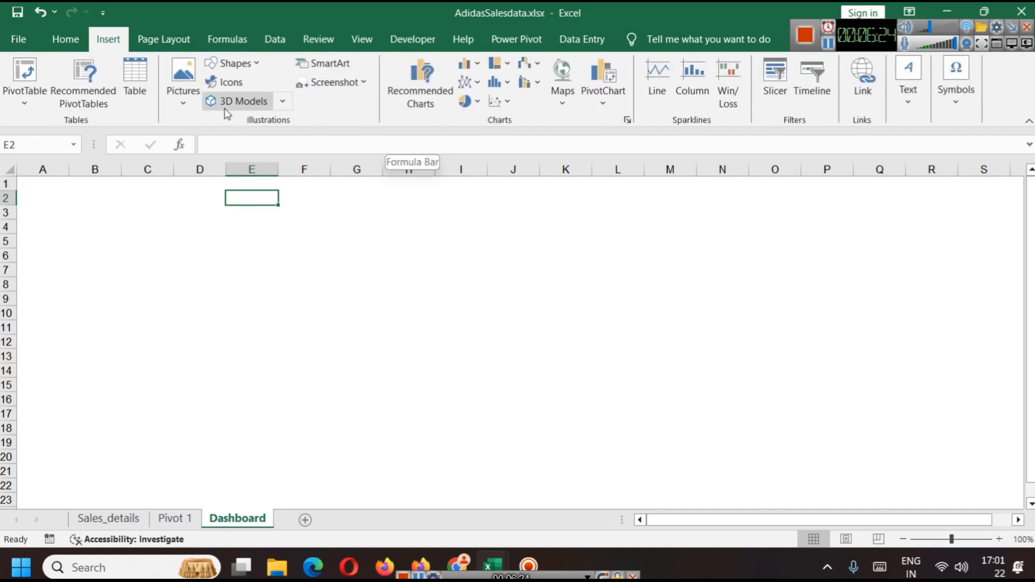
{"action": "left_click", "coordinate": [252, 63]}
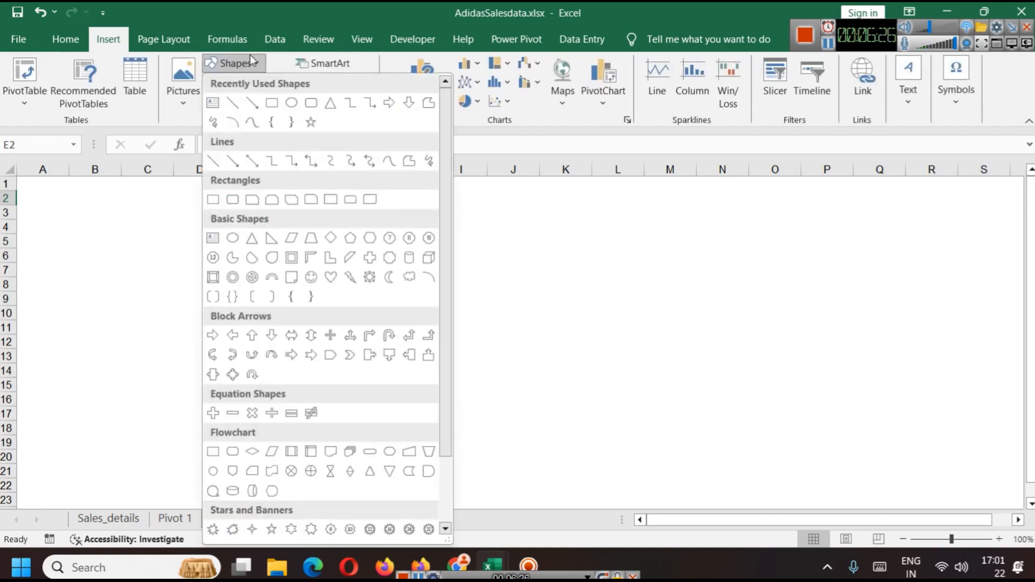
{"action": "left_click", "coordinate": [311, 103]}
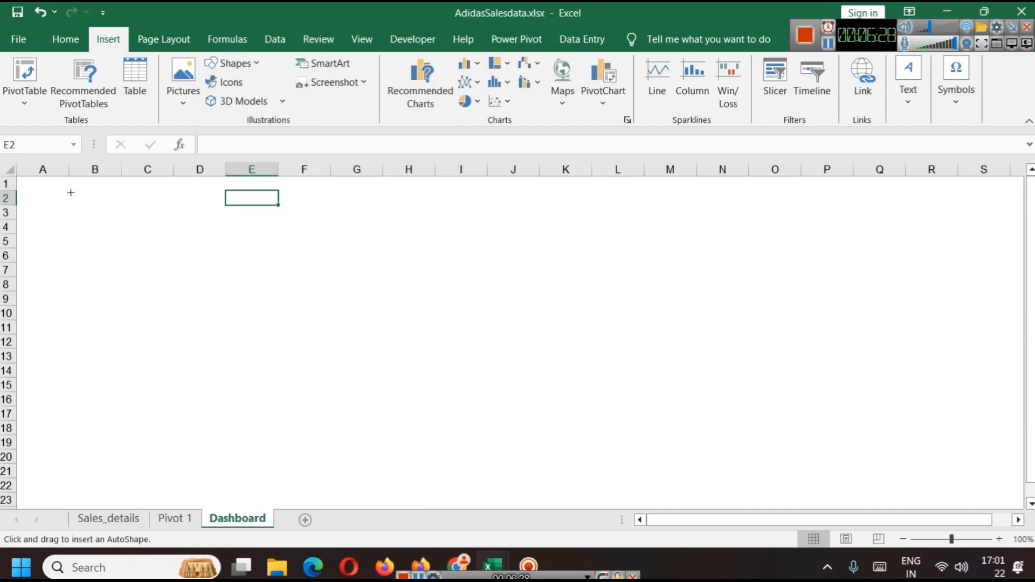
{"action": "left_click_drag", "start_coordinate": [25, 182], "coordinate": [1011, 247]}
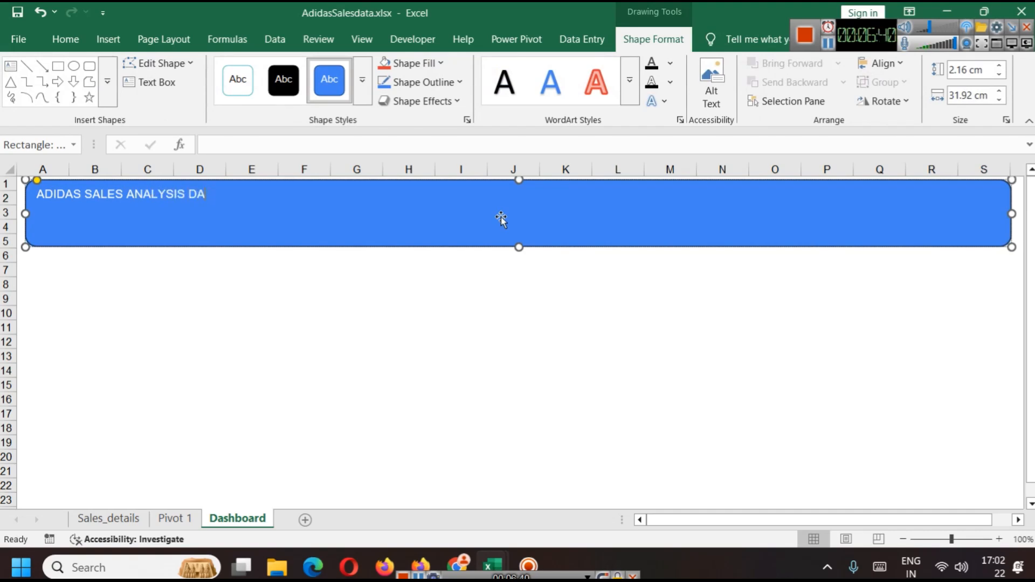
{"action": "type", "text": "D"}
Step: Center the title text within the banner
{"action": "key", "text": "ctrl+a"}
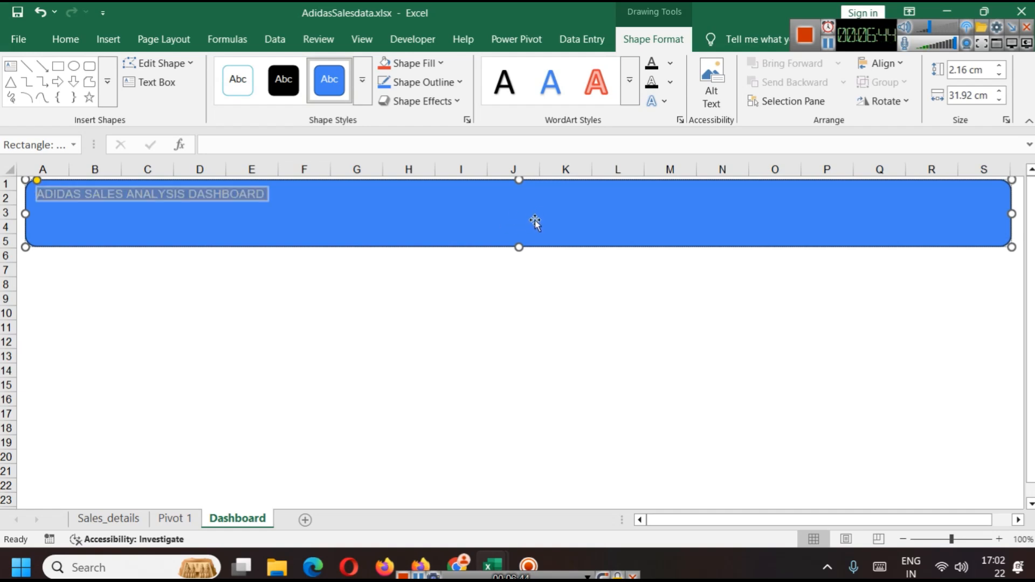
{"action": "left_click", "coordinate": [467, 227]}
{"action": "triple_click", "coordinate": [196, 204]}
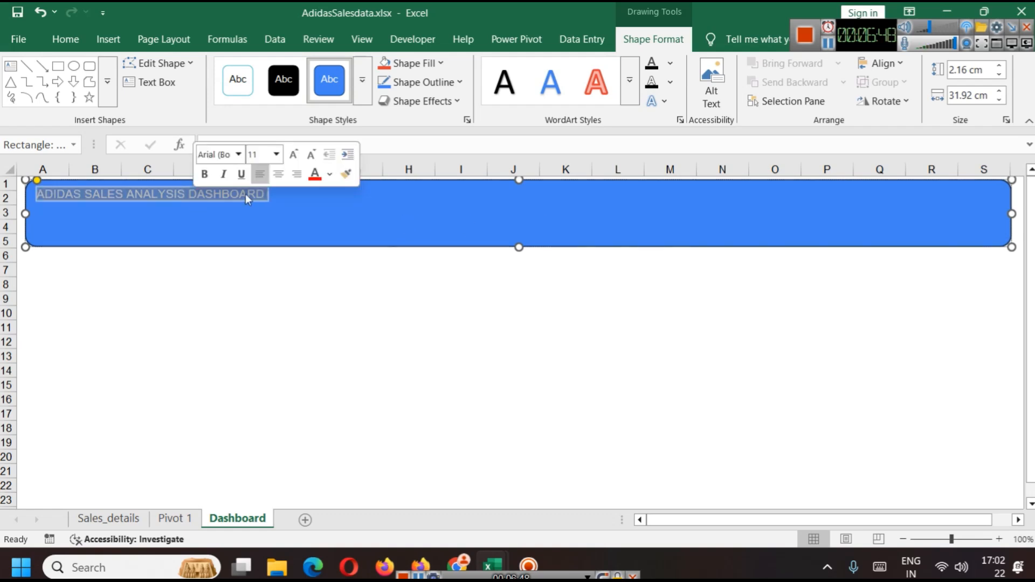
{"action": "left_click", "coordinate": [278, 174]}
{"action": "left_click", "coordinate": [544, 203]}
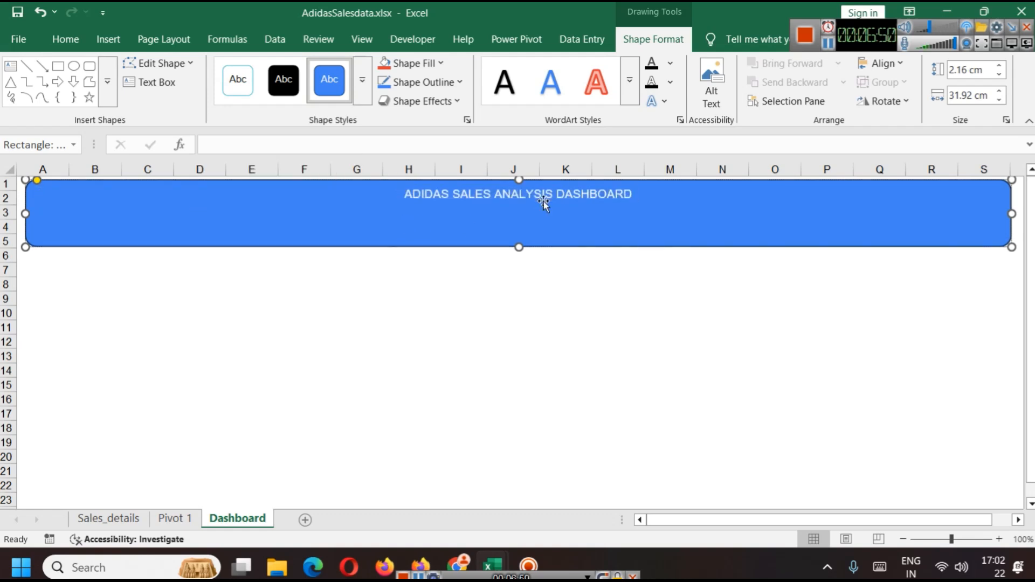
Step: Enlarge the title's font size in three increments and make it bold
{"action": "triple_click", "coordinate": [543, 202]}
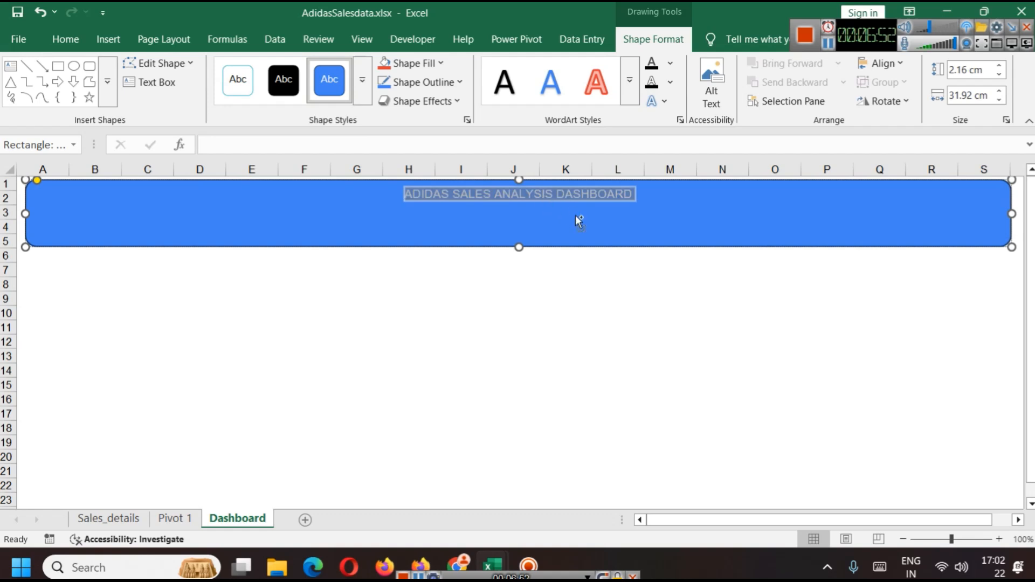
{"action": "key", "text": "ctrl+shift+period"}
{"action": "key", "text": "ctrl+shift+period"}
{"action": "key", "text": "ctrl+shift+period"}
{"action": "key", "text": "ctrl+shift+period"}
{"action": "key", "text": "ctrl+shift+period"}
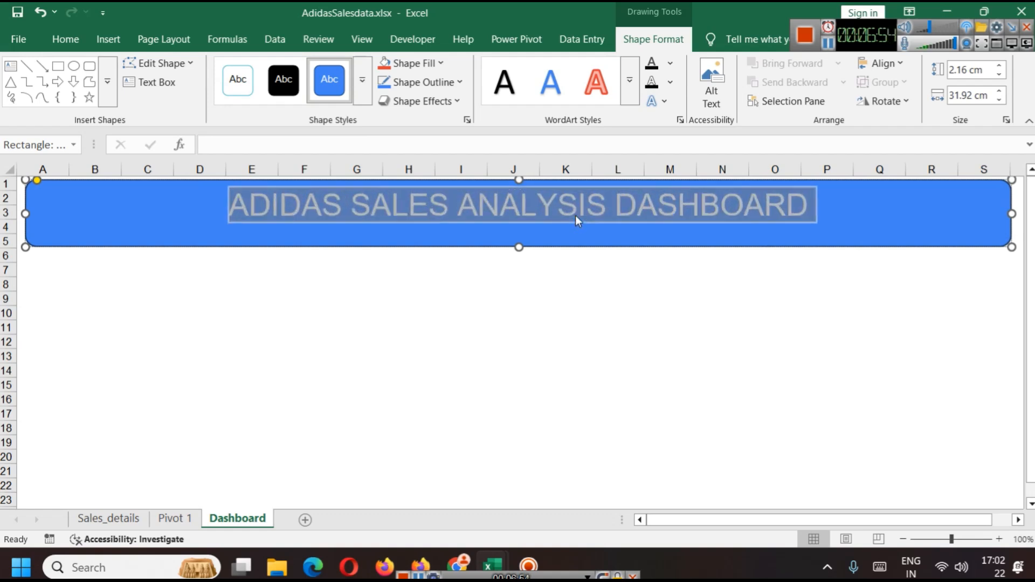
{"action": "key", "text": "ctrl+b"}
{"action": "left_click", "coordinate": [595, 228]}
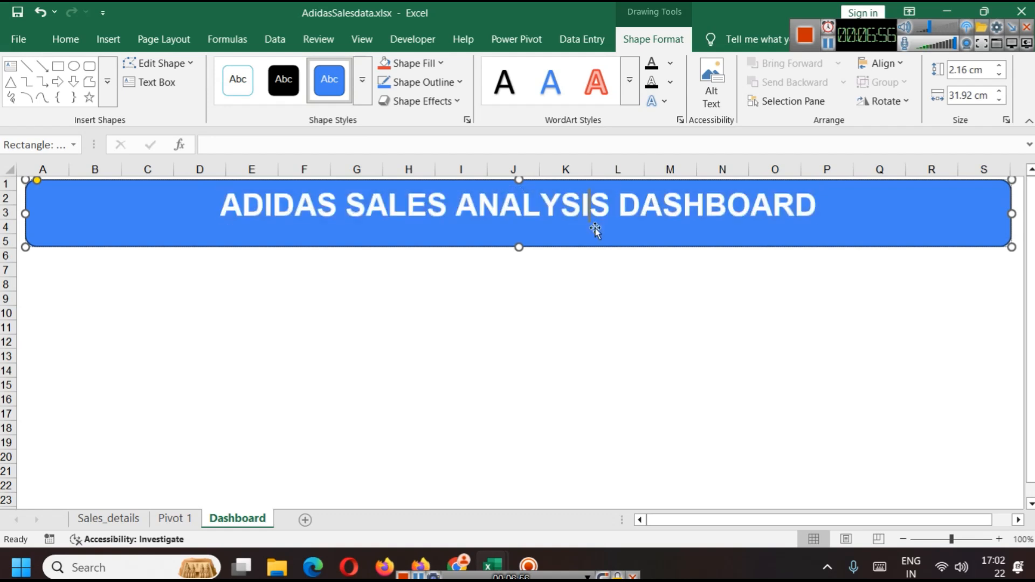
Step: Reduce the banner's height slightly so it ends around row 4
{"action": "left_click", "coordinate": [563, 322]}
{"action": "left_click", "coordinate": [517, 247]}
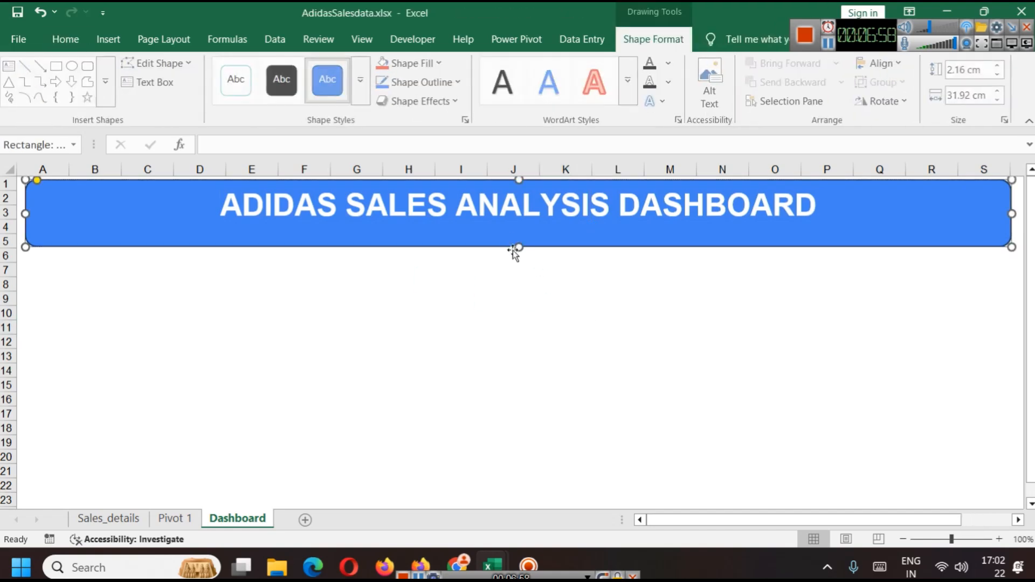
{"action": "left_click_drag", "start_coordinate": [518, 246], "coordinate": [519, 234]}
{"action": "left_click", "coordinate": [527, 282]}
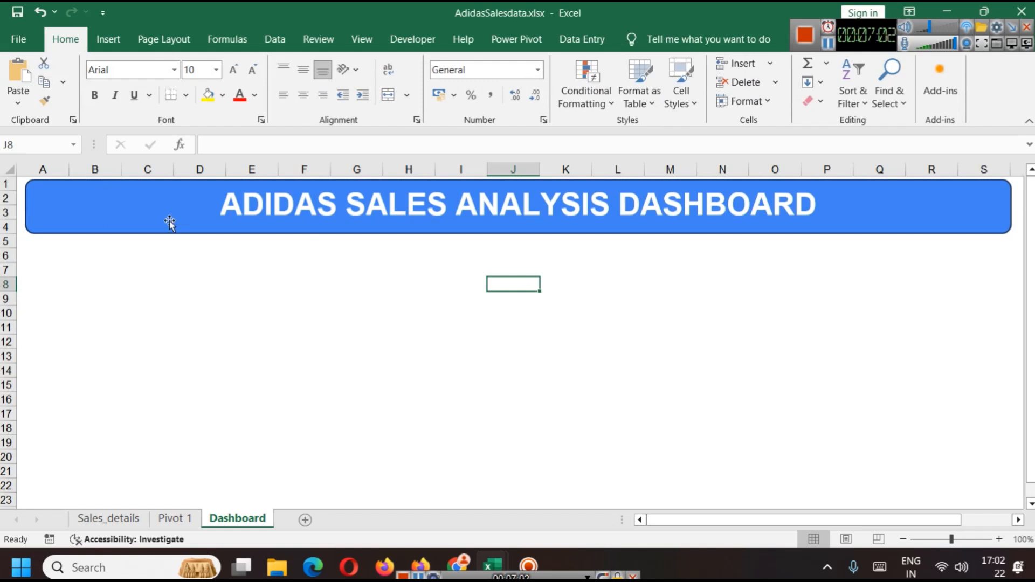
Step: Copy the combo pivot chart from Pivot 1 and paste it below the banner at the Dashboard's left side
{"action": "left_click", "coordinate": [276, 303]}
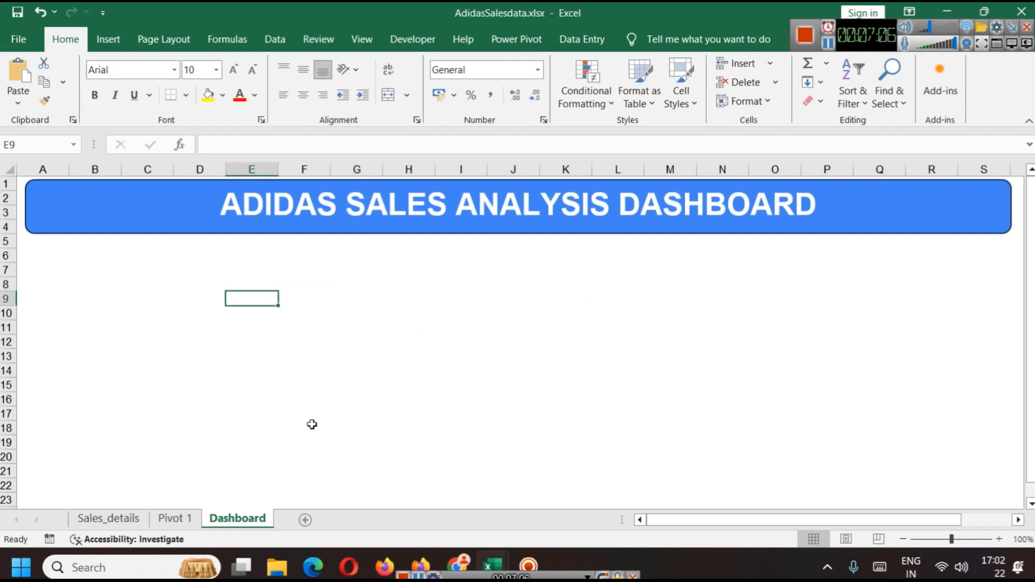
{"action": "left_click", "coordinate": [174, 519]}
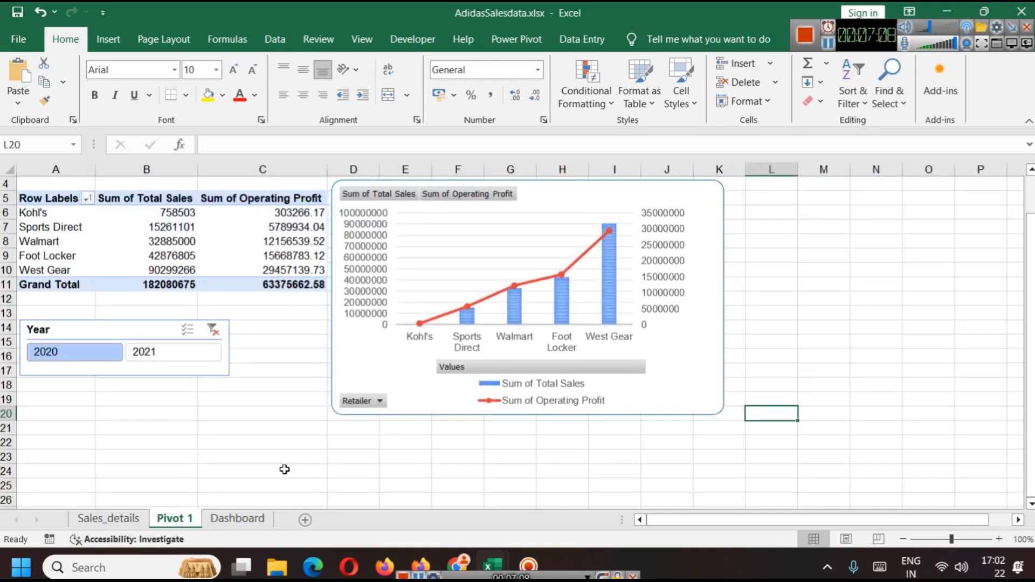
{"action": "left_click", "coordinate": [420, 338]}
{"action": "left_click", "coordinate": [239, 519]}
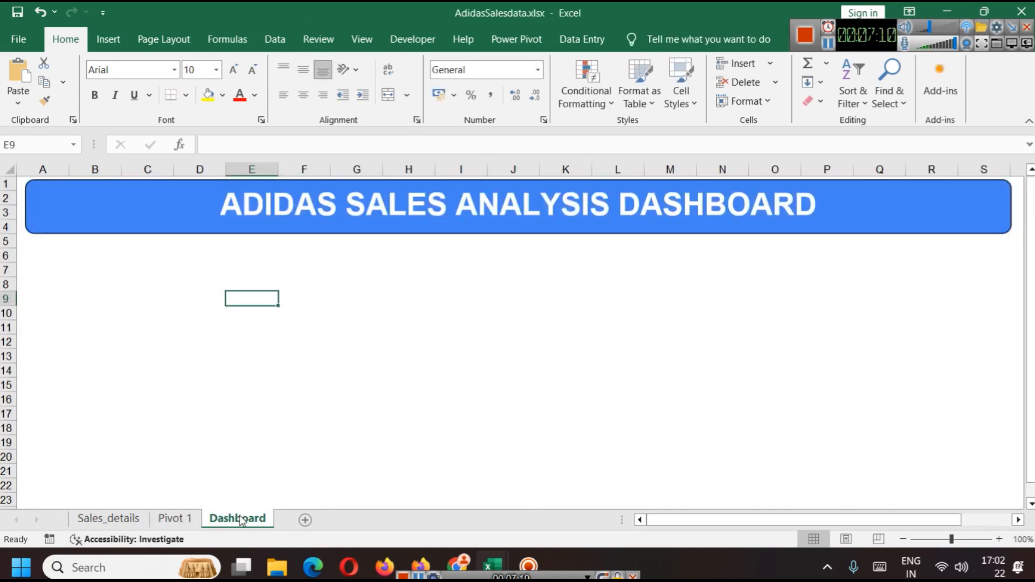
{"action": "key", "text": "ctrl+v"}
{"action": "left_click_drag", "start_coordinate": [492, 298], "coordinate": [340, 254]}
{"action": "left_click", "coordinate": [624, 327]}
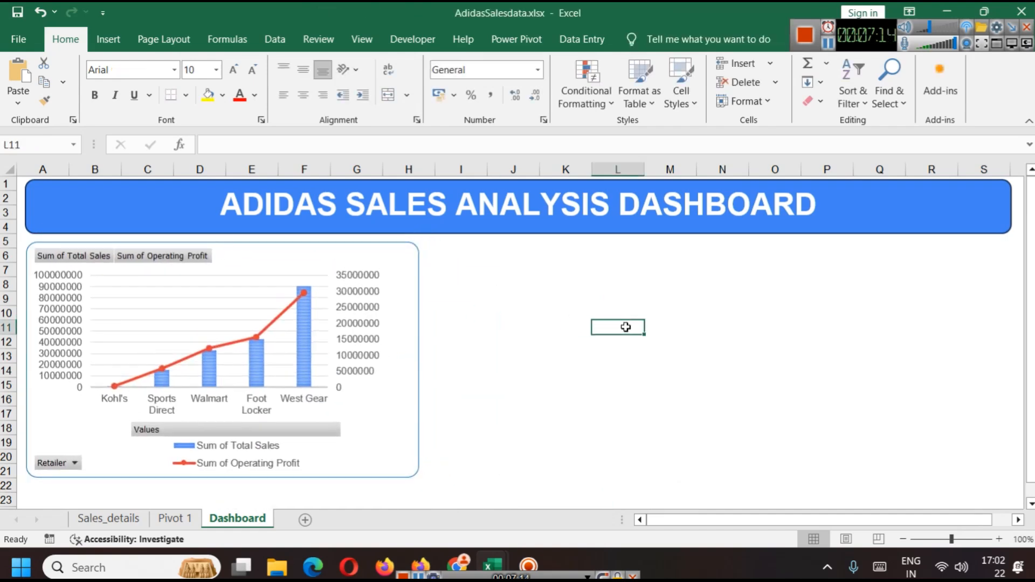
Step: Clear the Year slicer filter on the Pivot 1 sheet
{"action": "left_click", "coordinate": [395, 455]}
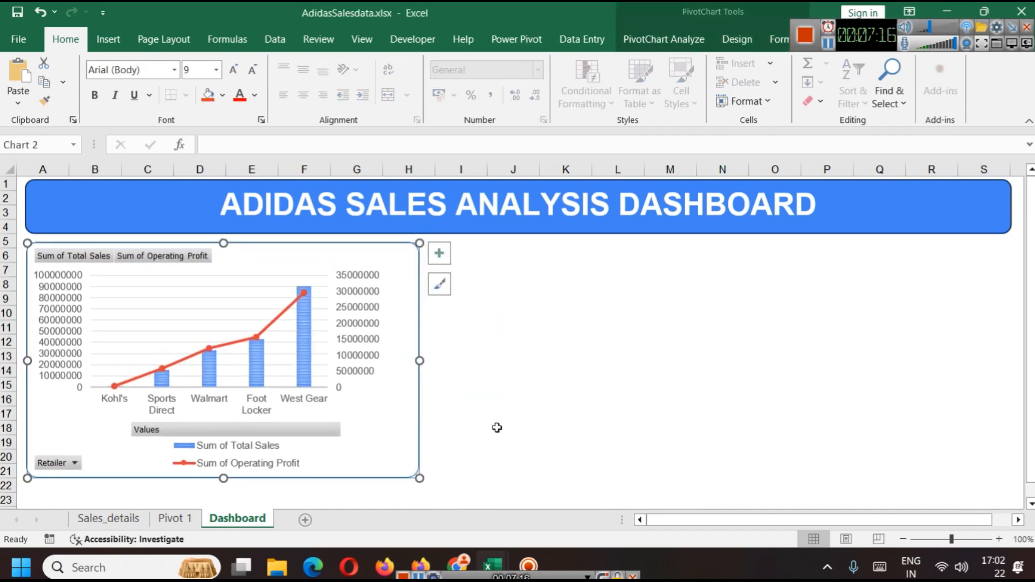
{"action": "left_click", "coordinate": [515, 412]}
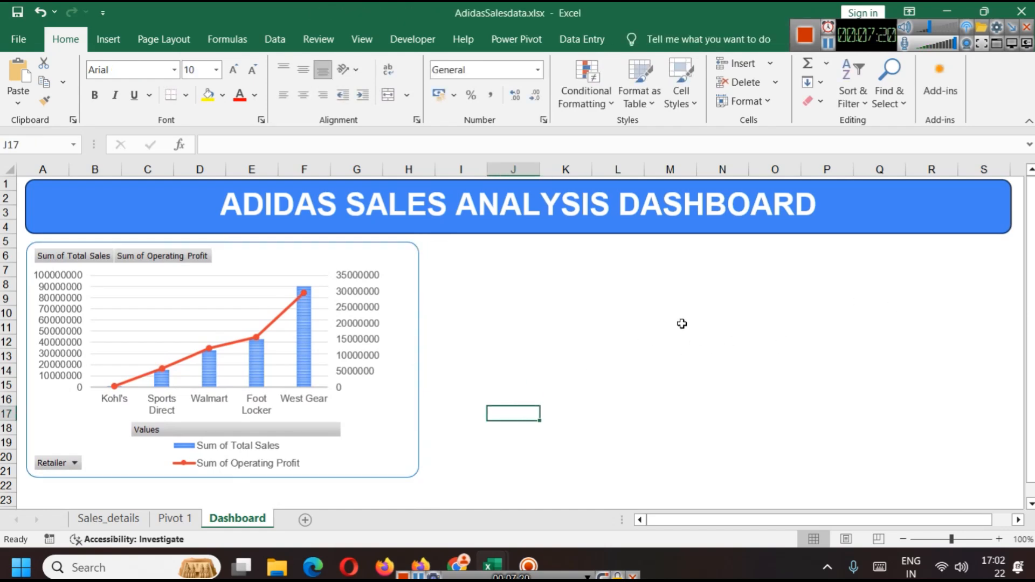
{"action": "left_click", "coordinate": [174, 519]}
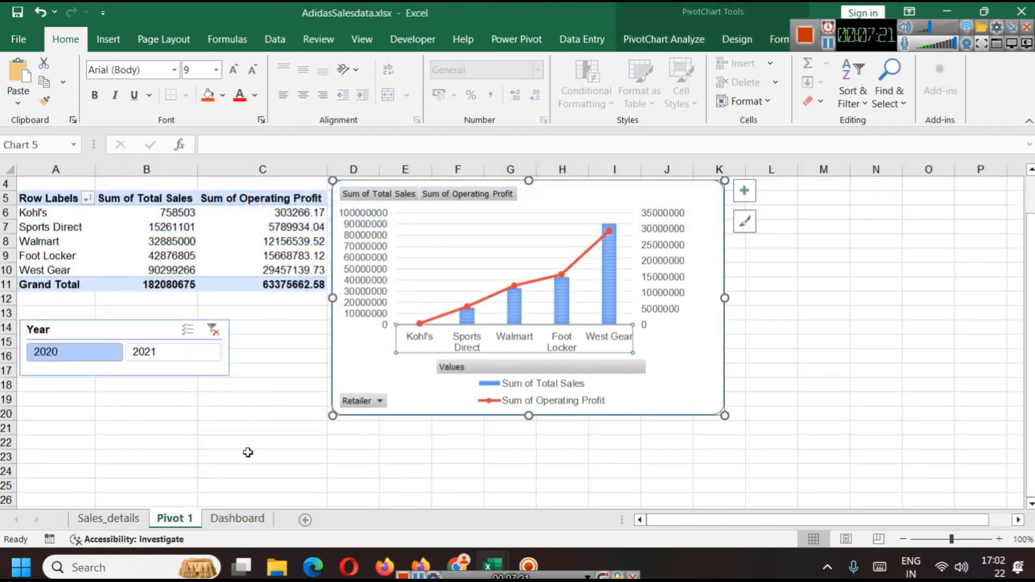
{"action": "left_click", "coordinate": [99, 354]}
{"action": "left_click", "coordinate": [214, 331]}
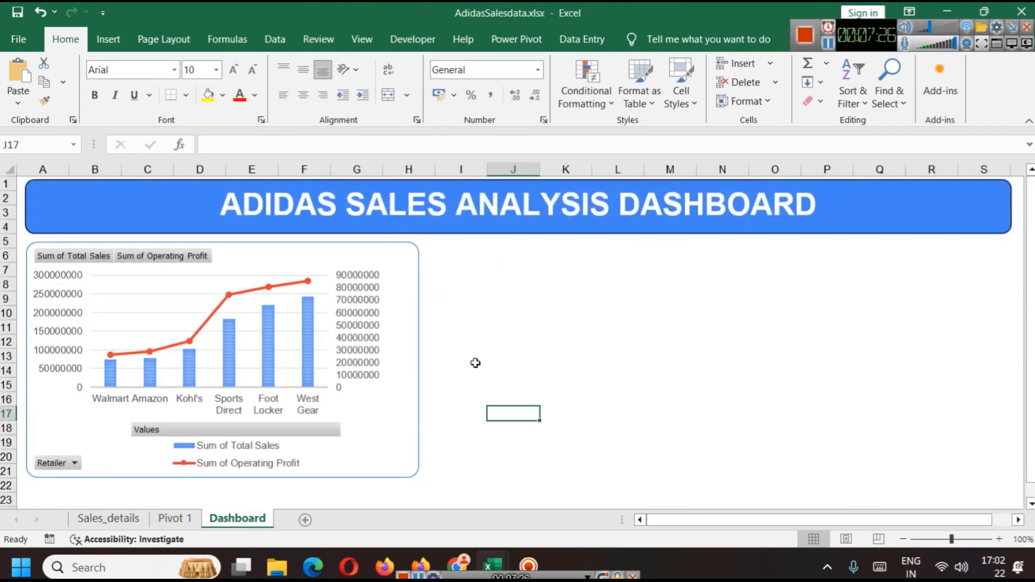
Step: Paste the Year slicer onto the Dashboard and place it at the top right below the banner
{"action": "key", "text": "ctrl+v"}
{"action": "left_click_drag", "start_coordinate": [575, 421], "coordinate": [893, 259]}
{"action": "left_click_drag", "start_coordinate": [800, 270], "coordinate": [862, 276]}
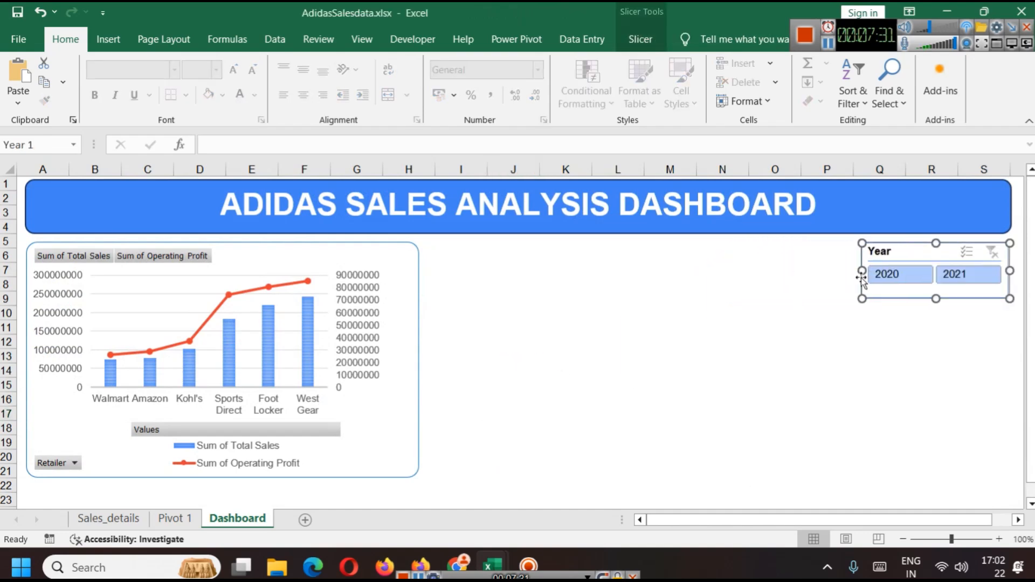
{"action": "left_click", "coordinate": [924, 374]}
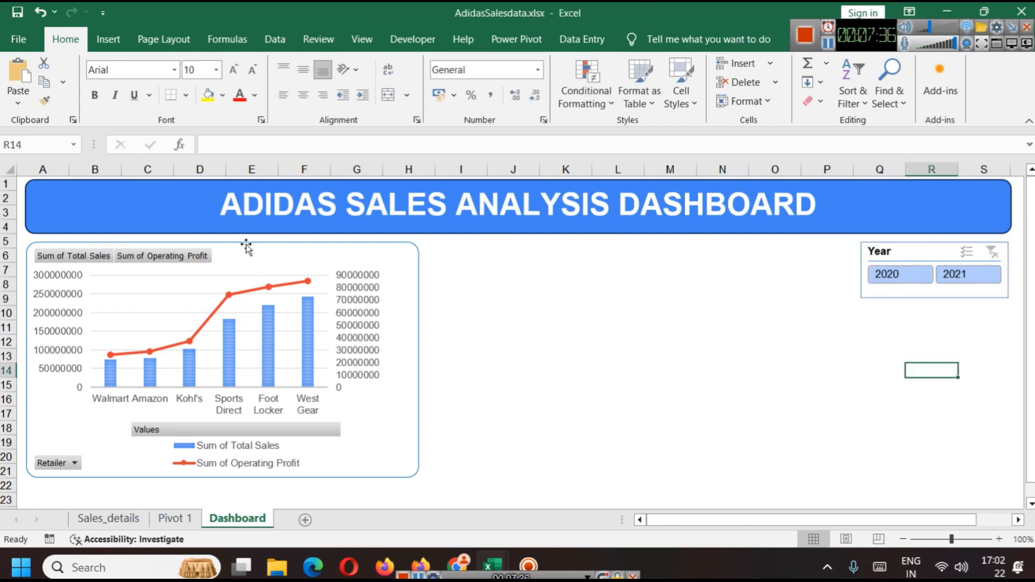
Step: Copy the Retailer pivot table on Pivot 1 and paste a duplicate below it starting at row 23
{"action": "left_click", "coordinate": [175, 518]}
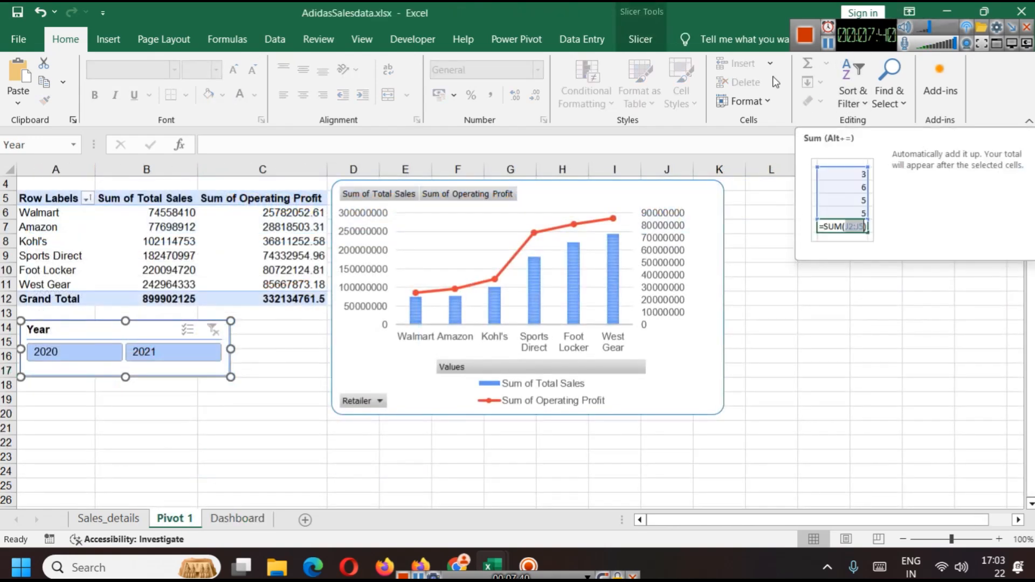
{"action": "left_click", "coordinate": [33, 195]}
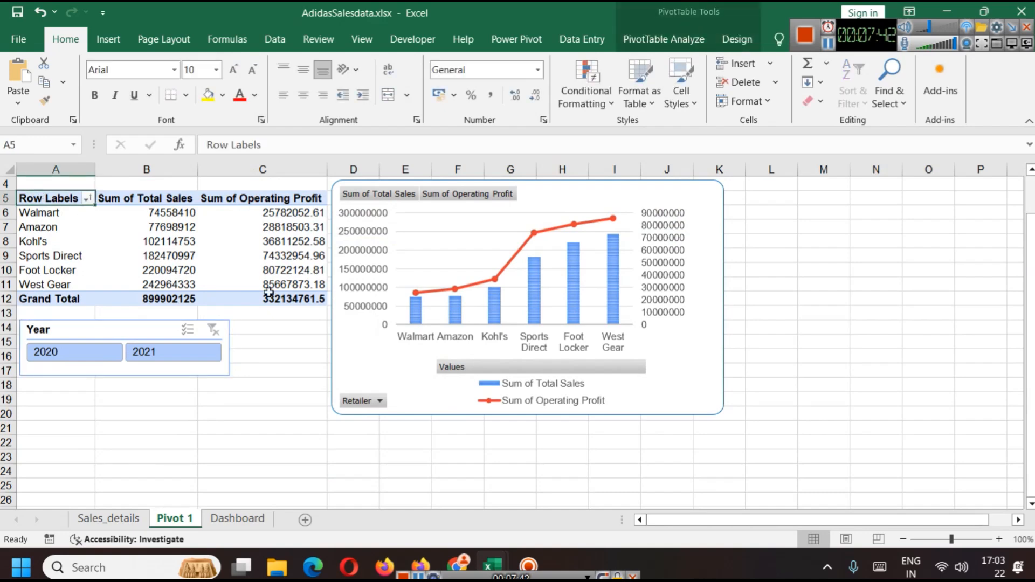
{"action": "left_click_drag", "start_coordinate": [287, 295], "coordinate": [33, 198]}
{"action": "key", "text": "ctrl+c"}
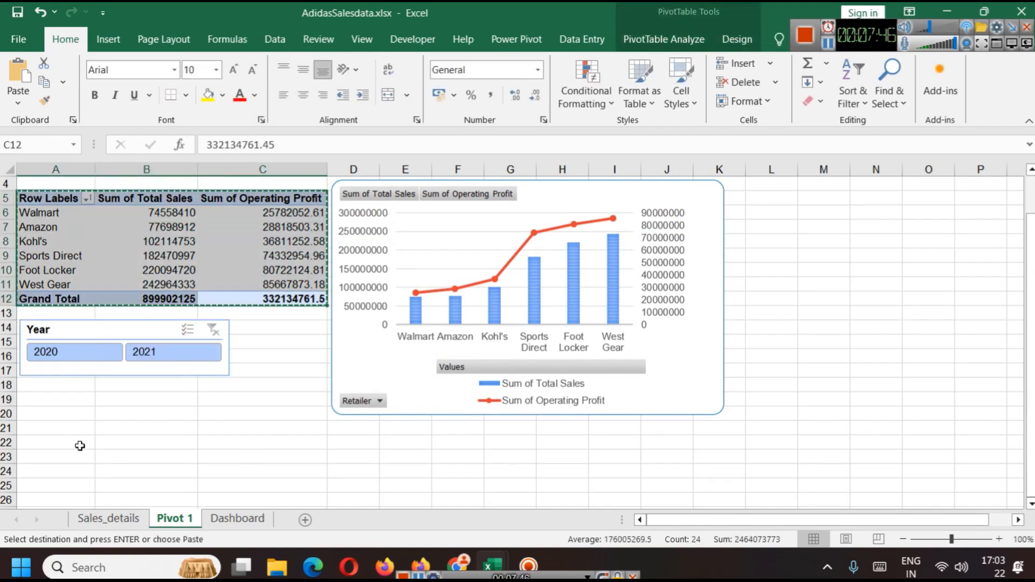
{"action": "left_click", "coordinate": [67, 460]}
{"action": "key", "text": "ctrl+v"}
{"action": "scroll", "coordinate": [67, 460], "scroll_direction": "down", "scroll_amount": 2}
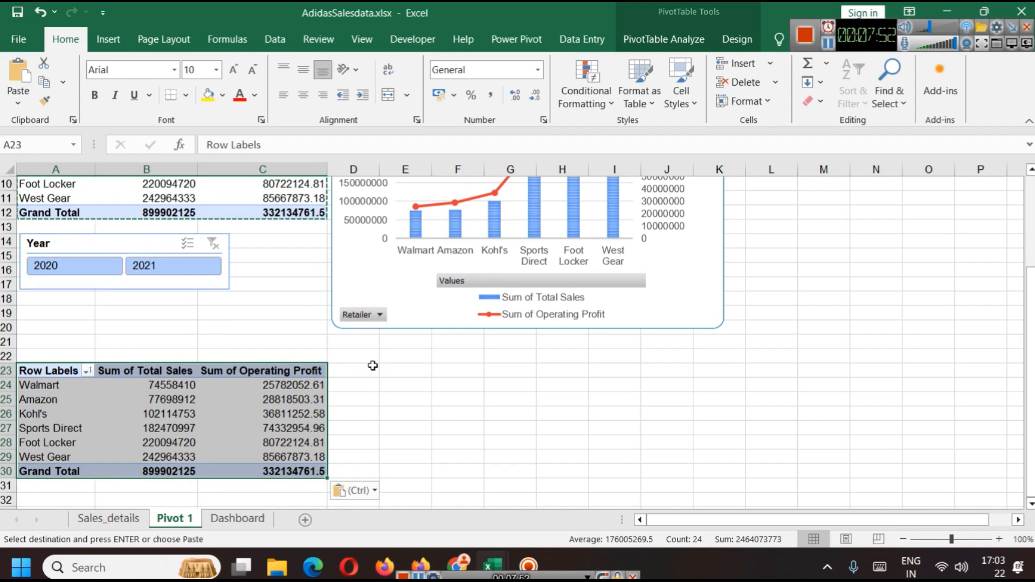
Step: Move the combo pivot chart up and to the right, away from the duplicated pivot table
{"action": "left_click", "coordinate": [361, 292]}
{"action": "left_click_drag", "start_coordinate": [333, 329], "coordinate": [373, 278]}
{"action": "left_click", "coordinate": [416, 342]}
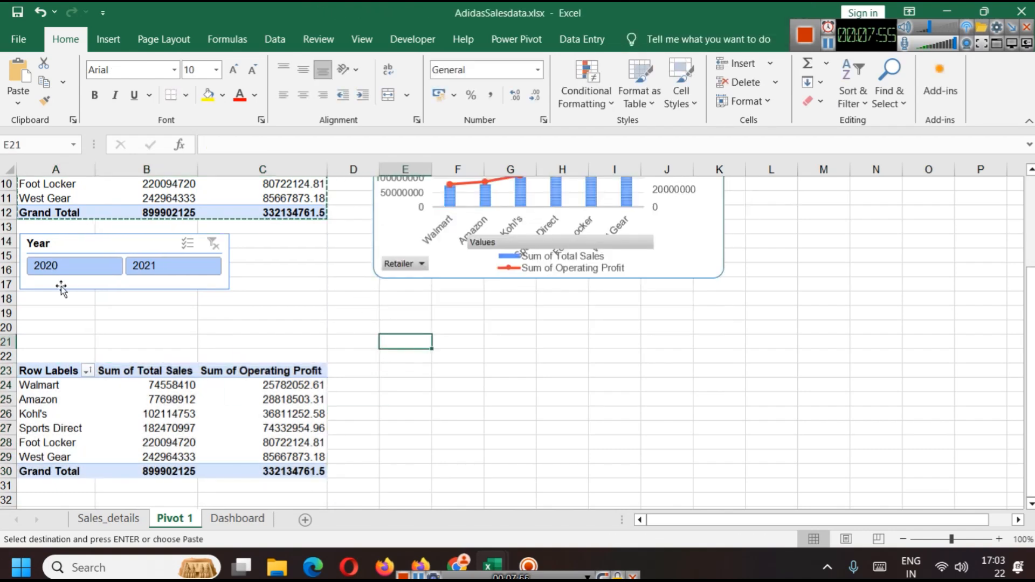
{"action": "left_click", "coordinate": [48, 368]}
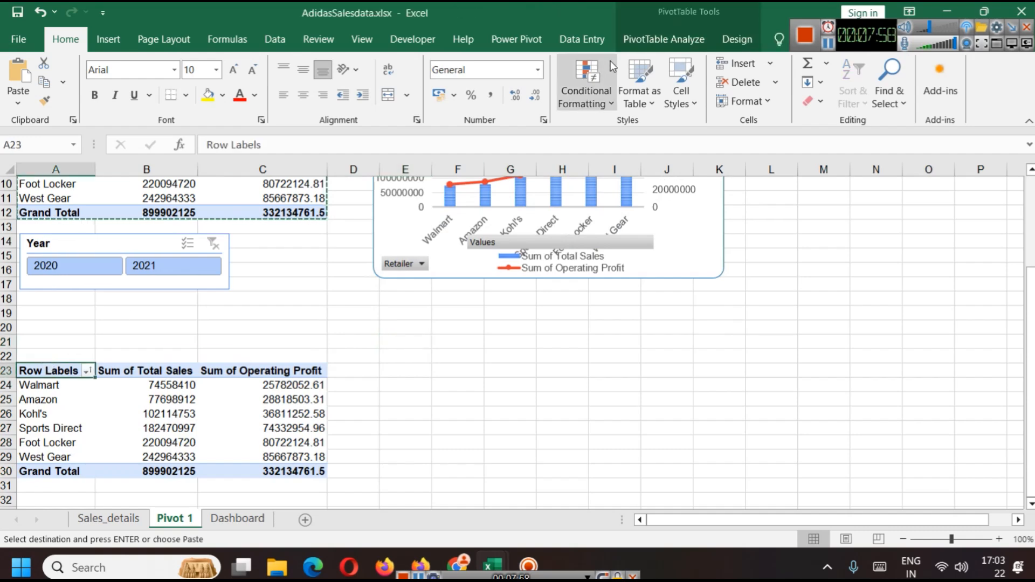
{"action": "left_click", "coordinate": [636, 35]}
{"action": "left_click", "coordinate": [362, 101]}
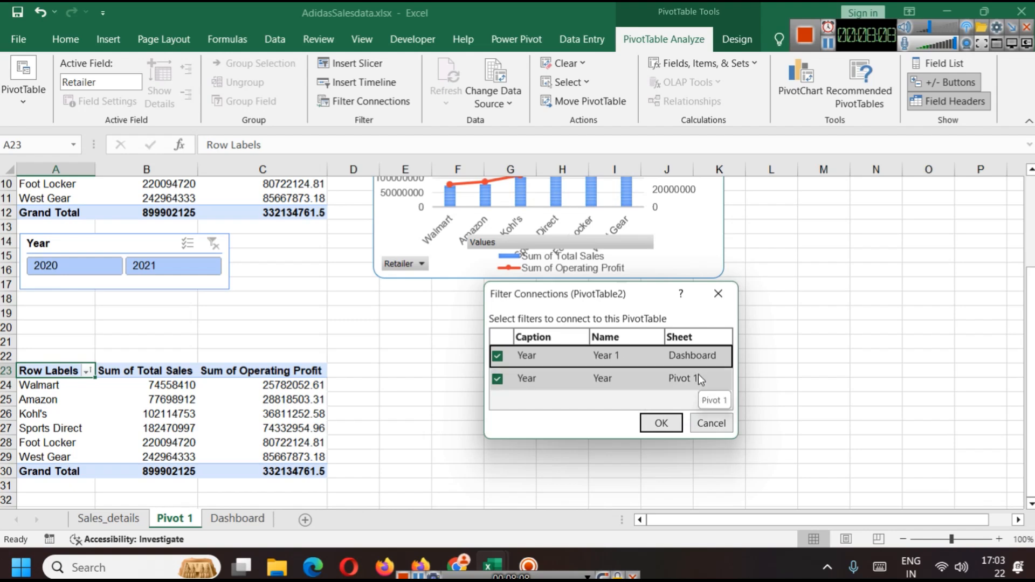
{"action": "left_click", "coordinate": [709, 425]}
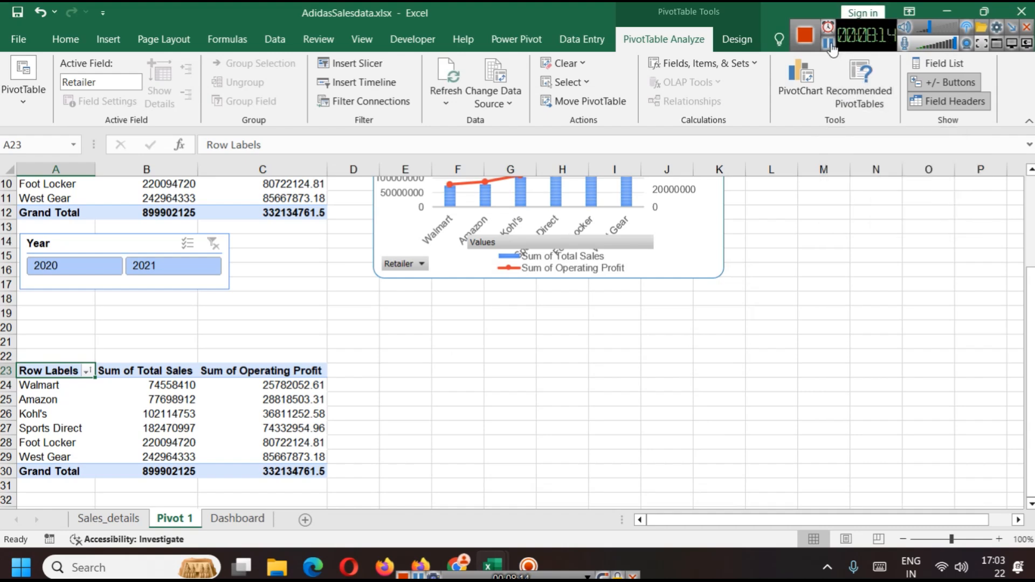
Step: Switch to the Dashboard sheet and undo a stray paste into a cell there
{"action": "key", "text": "ctrl+Page_Down"}
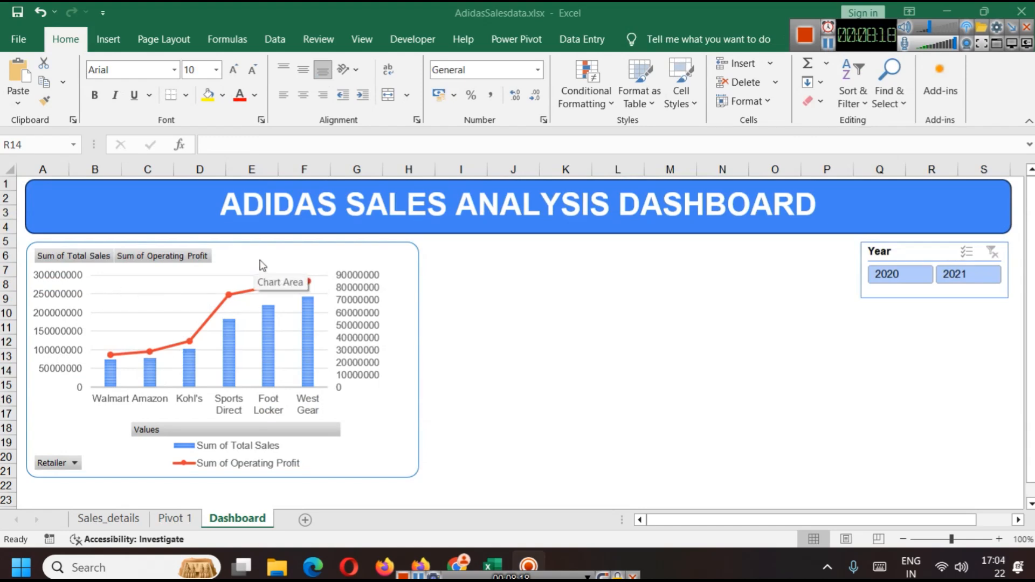
{"action": "key", "text": "Escape"}
{"action": "key", "text": "ctrl+v"}
{"action": "key", "text": "ctrl+z"}
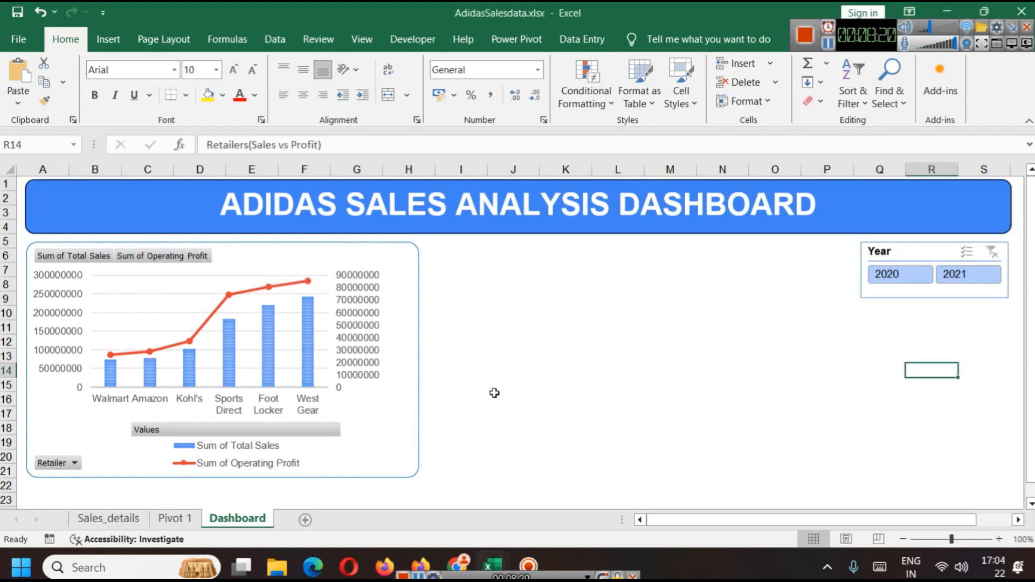
Step: Insert a text box on the Dashboard chart and paste the title Retailers(Sales vs Profit) into it
{"action": "left_click", "coordinate": [257, 257]}
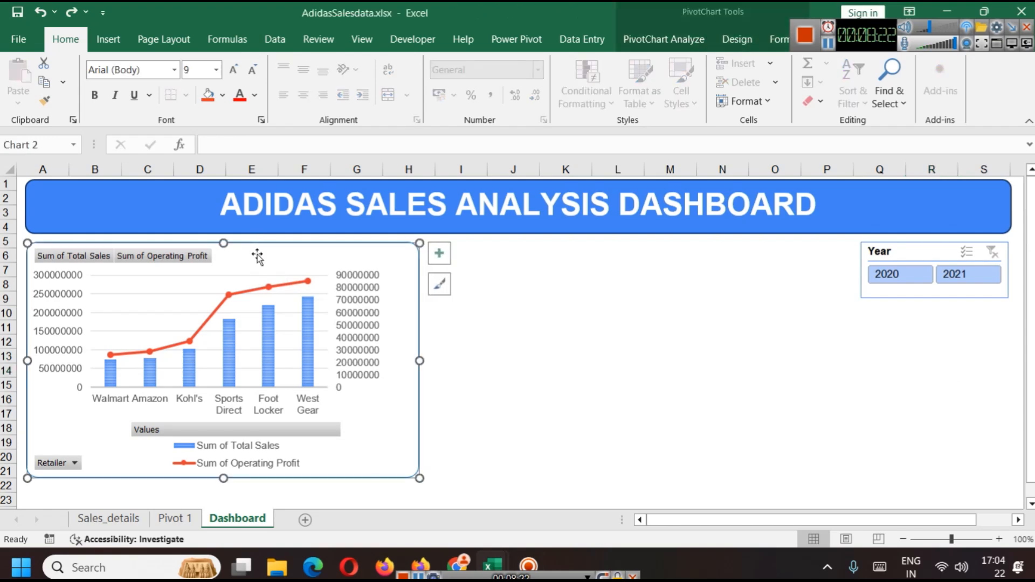
{"action": "left_click_drag", "start_coordinate": [870, 37], "coordinate": [874, 20]}
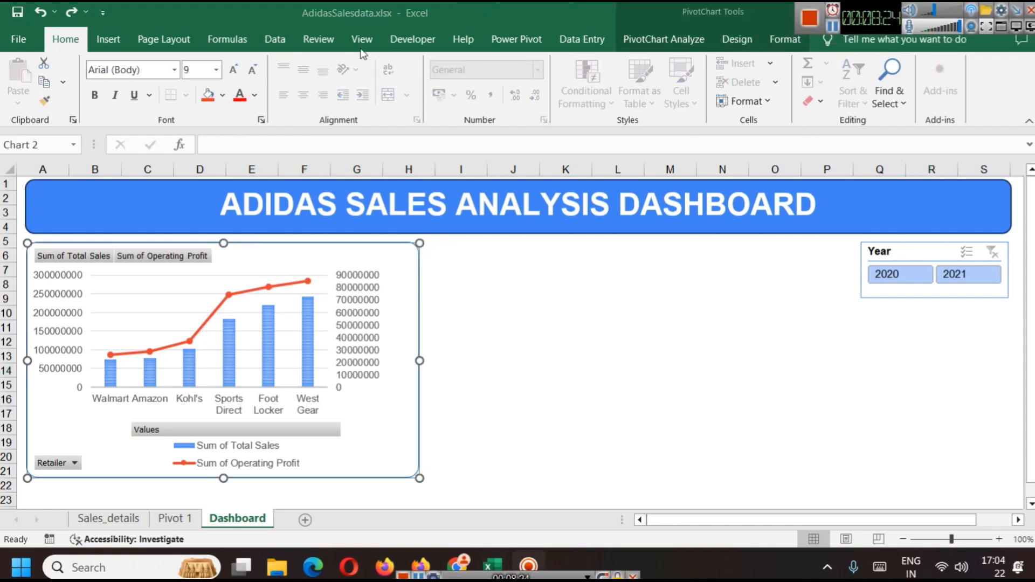
{"action": "left_click", "coordinate": [107, 42]}
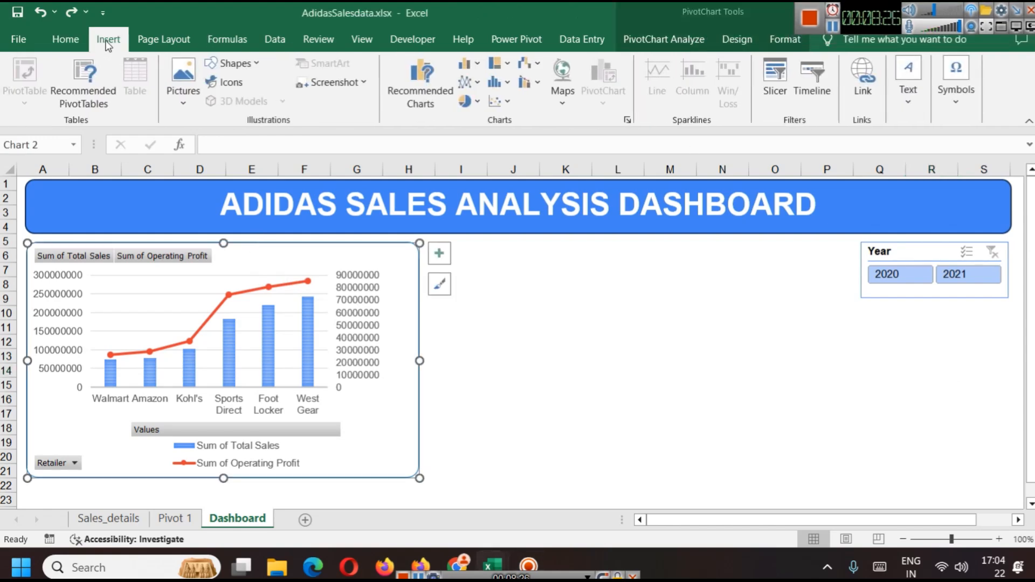
{"action": "left_click", "coordinate": [907, 100]}
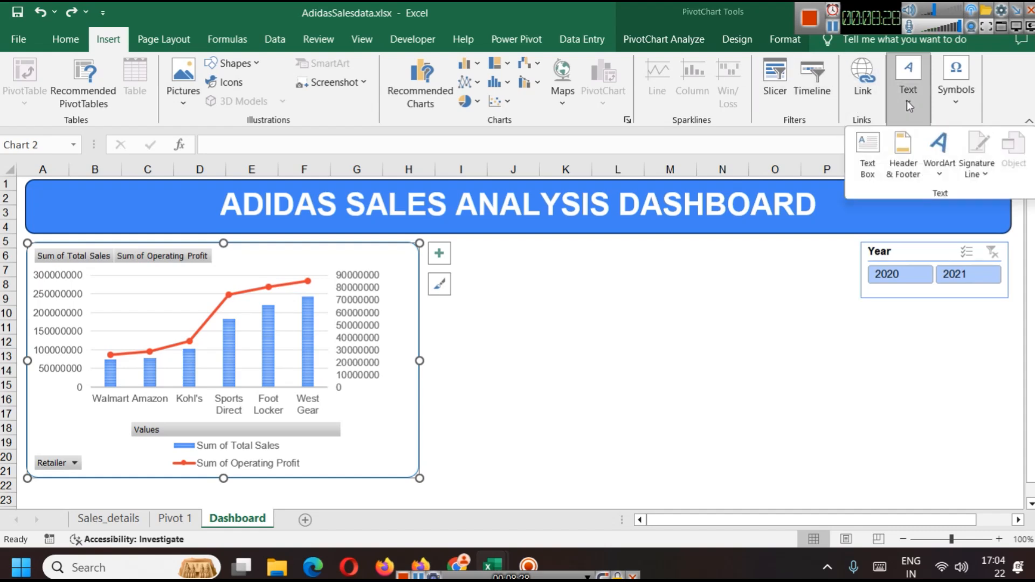
{"action": "left_click", "coordinate": [866, 167]}
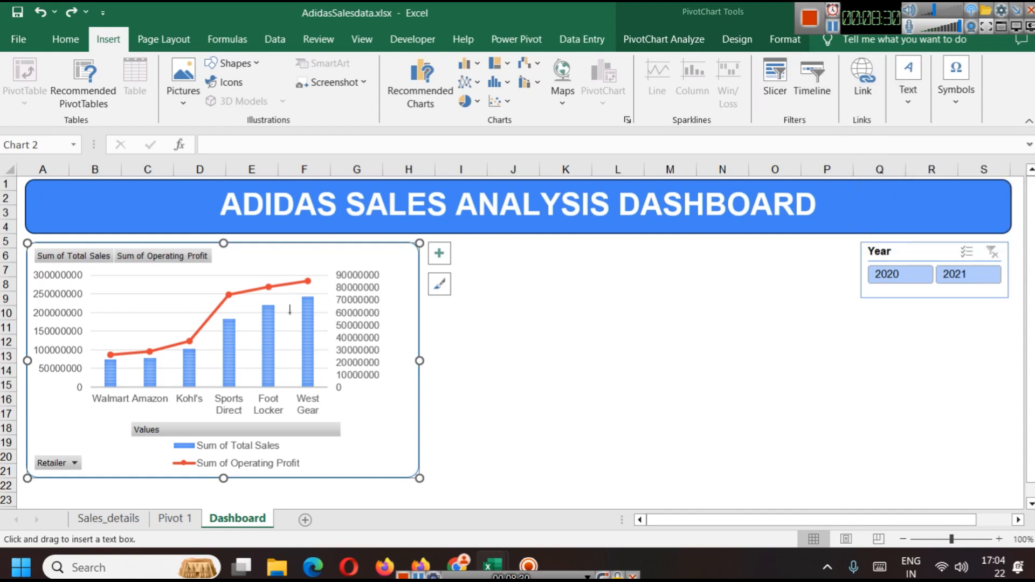
{"action": "left_click", "coordinate": [226, 259]}
{"action": "key", "text": "ctrl+v"}
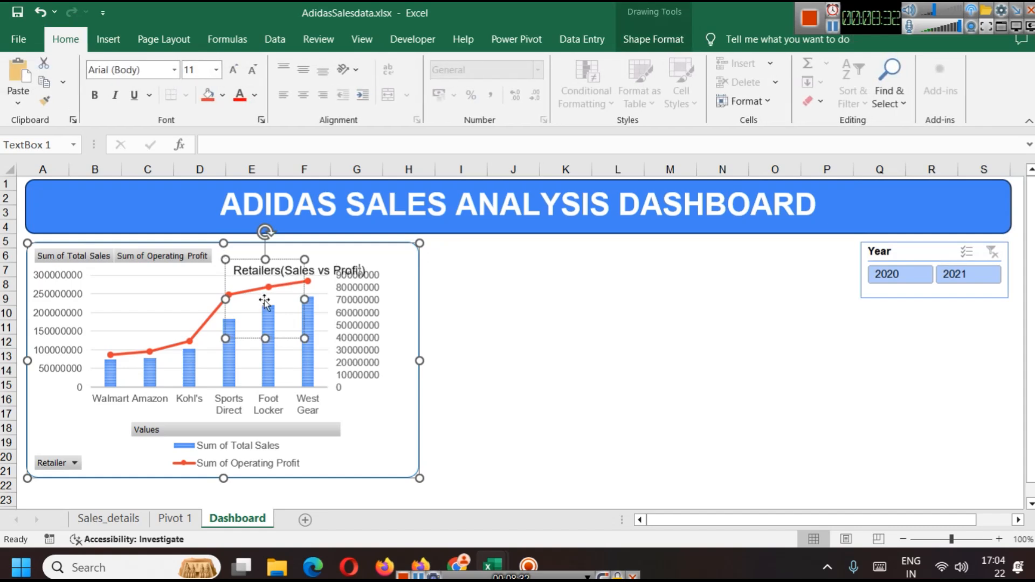
Step: Move the title text box to the chart's top right and resize it to fit the text
{"action": "left_click", "coordinate": [366, 330]}
{"action": "left_click", "coordinate": [282, 259]}
{"action": "left_click_drag", "start_coordinate": [282, 259], "coordinate": [285, 245]}
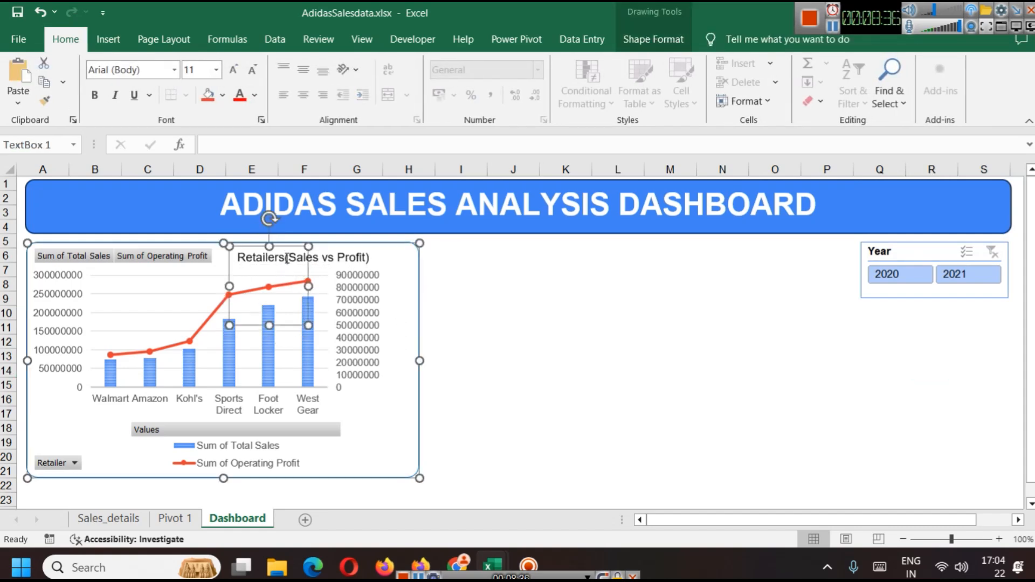
{"action": "left_click_drag", "start_coordinate": [312, 285], "coordinate": [380, 272]}
{"action": "left_click_drag", "start_coordinate": [304, 326], "coordinate": [309, 274]}
{"action": "left_click_drag", "start_coordinate": [384, 258], "coordinate": [404, 260]}
Step: Format the chart title text as bold, 12 pt, in blue
{"action": "double_click", "coordinate": [347, 262]}
{"action": "triple_click", "coordinate": [348, 260]}
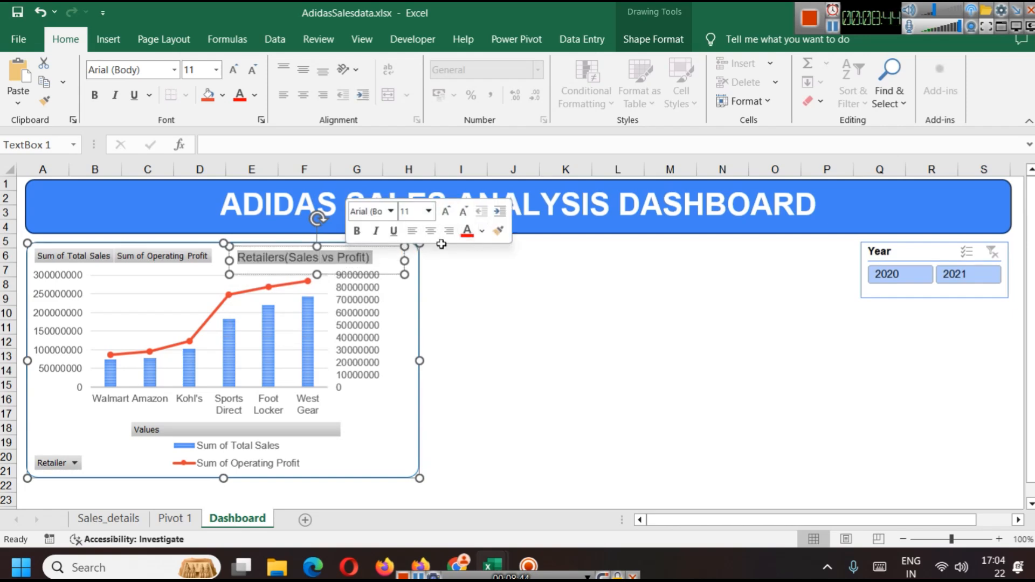
{"action": "left_click", "coordinate": [357, 232]}
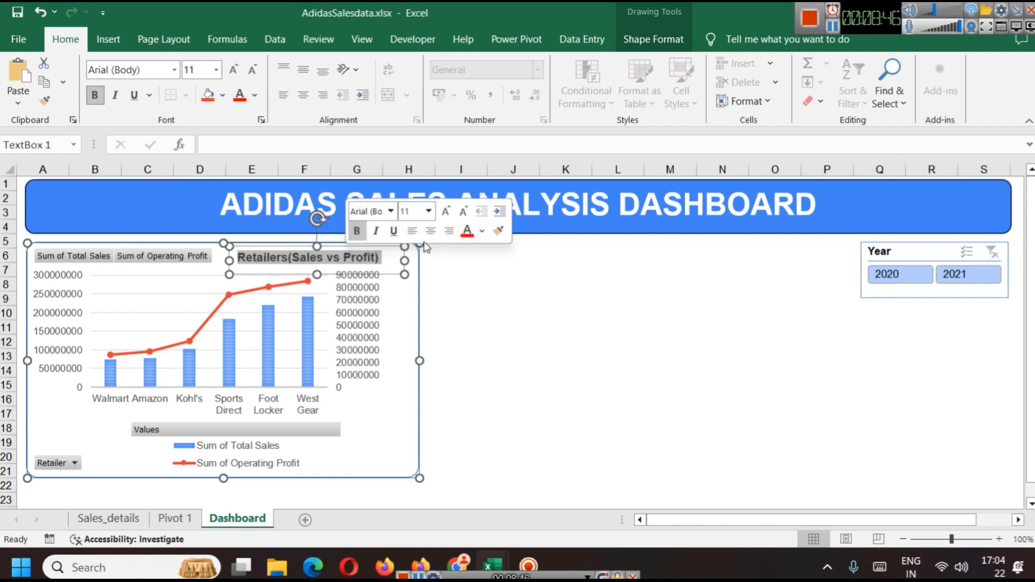
{"action": "left_click", "coordinate": [429, 211]}
{"action": "left_click", "coordinate": [405, 306]}
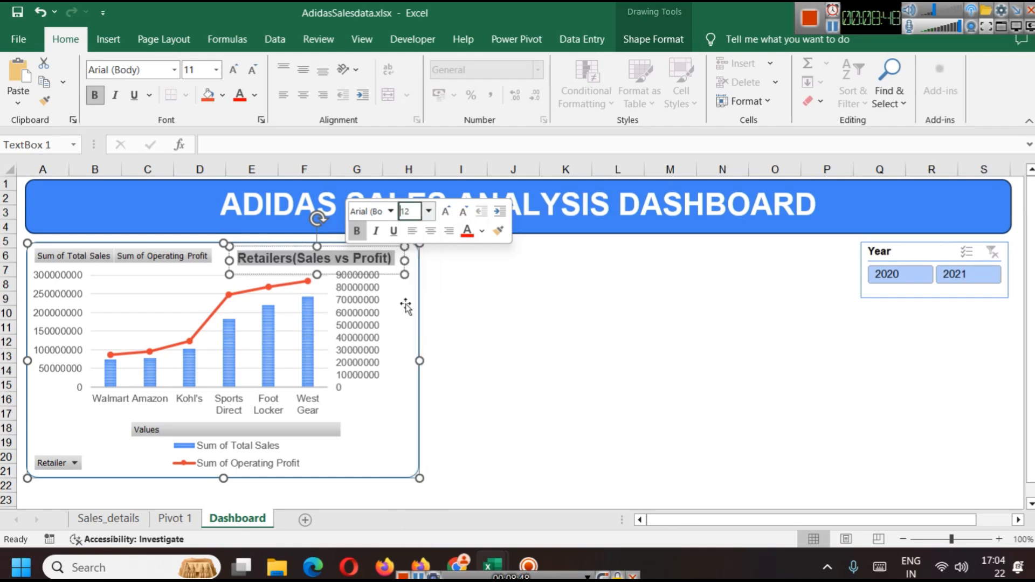
{"action": "left_click", "coordinate": [481, 232]}
{"action": "left_click", "coordinate": [558, 329]}
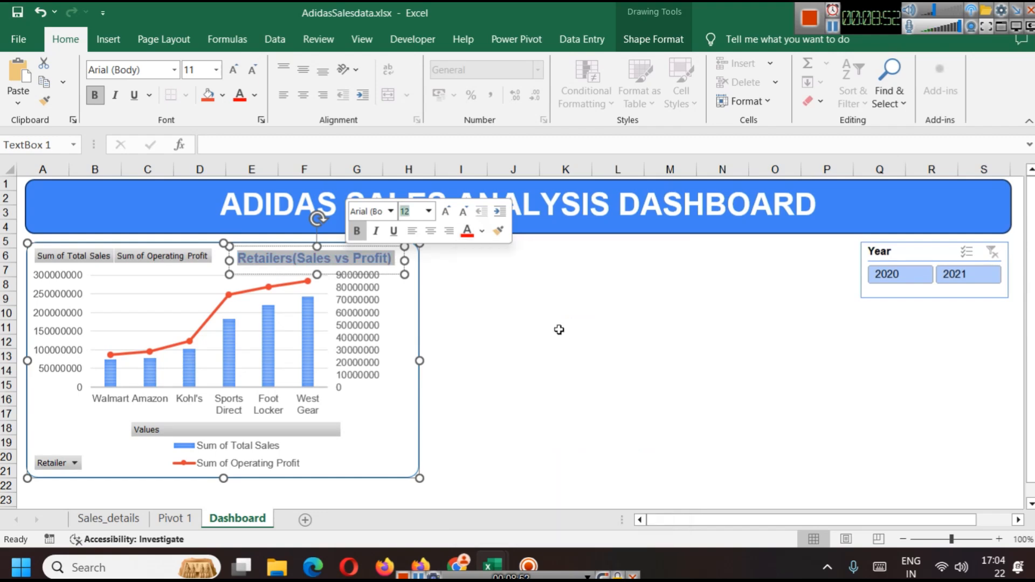
{"action": "left_click", "coordinate": [448, 322]}
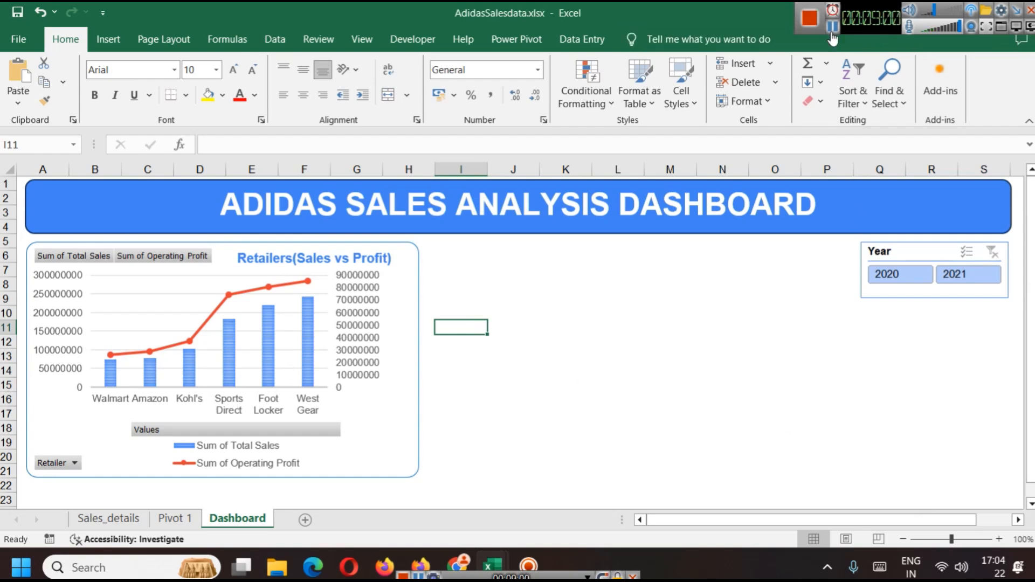
Step: On Pivot 1, change the duplicated pivot table to show Total Sales by Region, removing Retailer and Operating Profit
{"action": "key", "text": "ctrl+Page_Up"}
{"action": "left_click", "coordinate": [33, 372]}
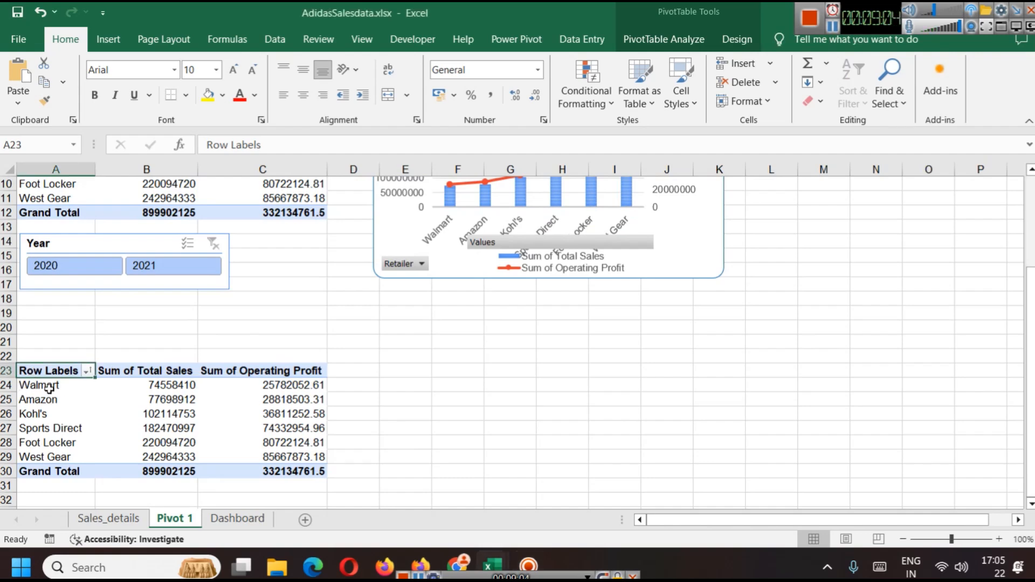
{"action": "left_click", "coordinate": [679, 38]}
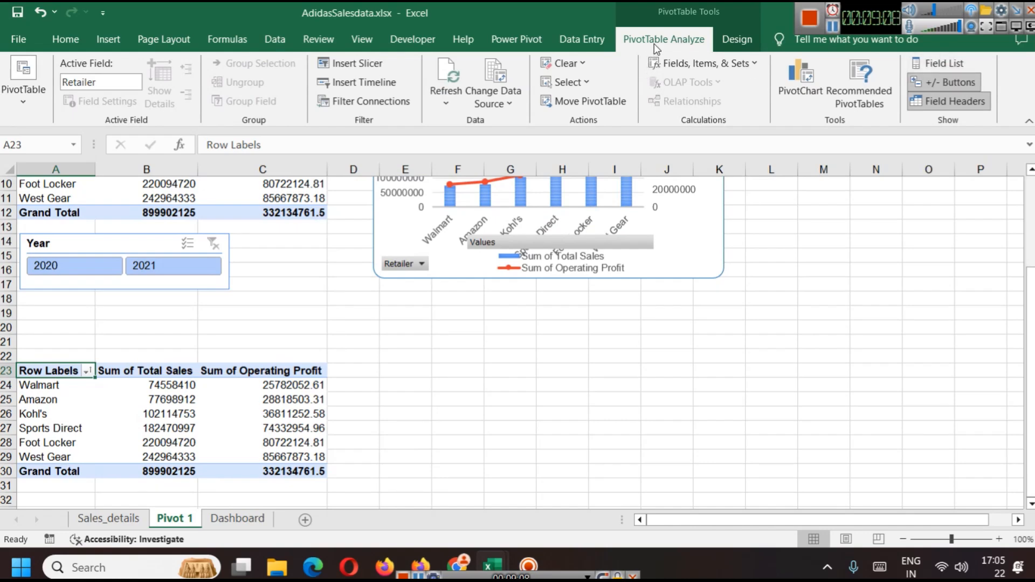
{"action": "left_click", "coordinate": [949, 63]}
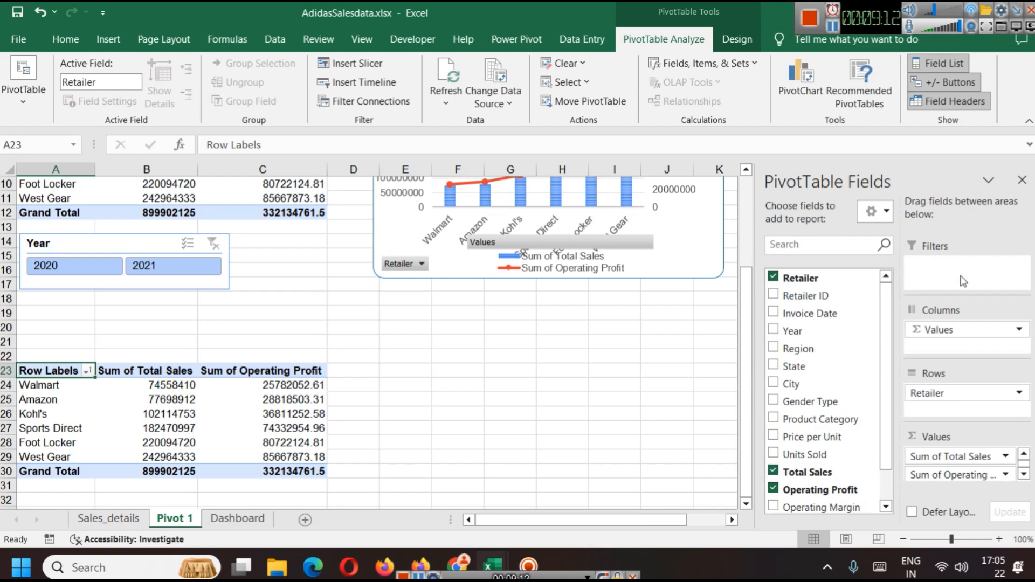
{"action": "left_click", "coordinate": [779, 279]}
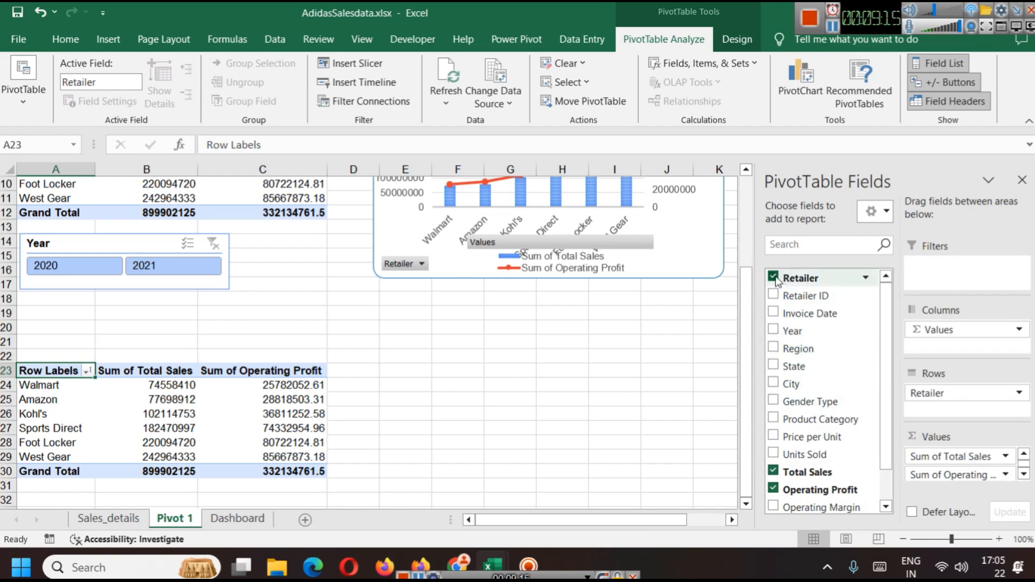
{"action": "left_click", "coordinate": [774, 489]}
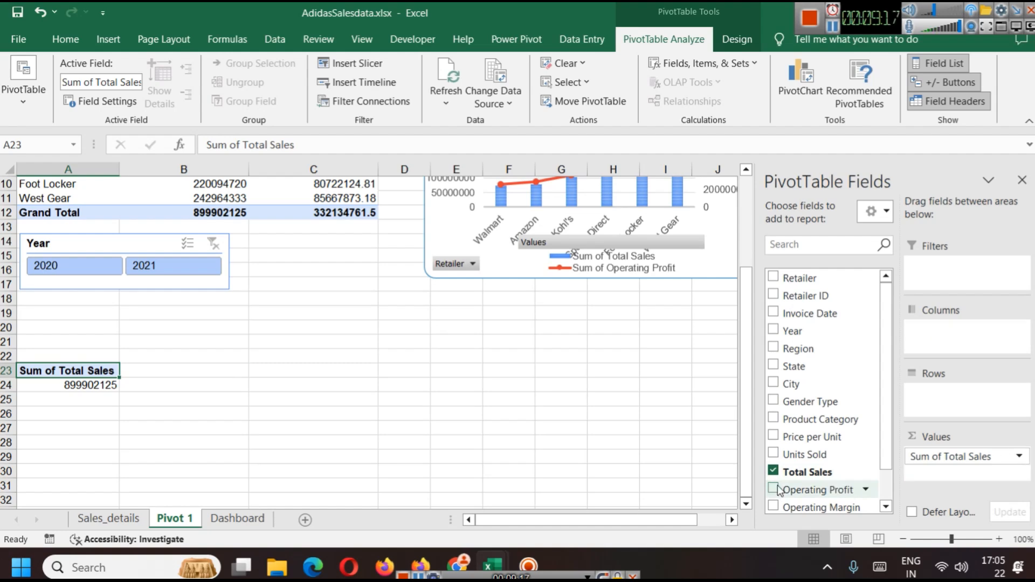
{"action": "left_click", "coordinate": [774, 349]}
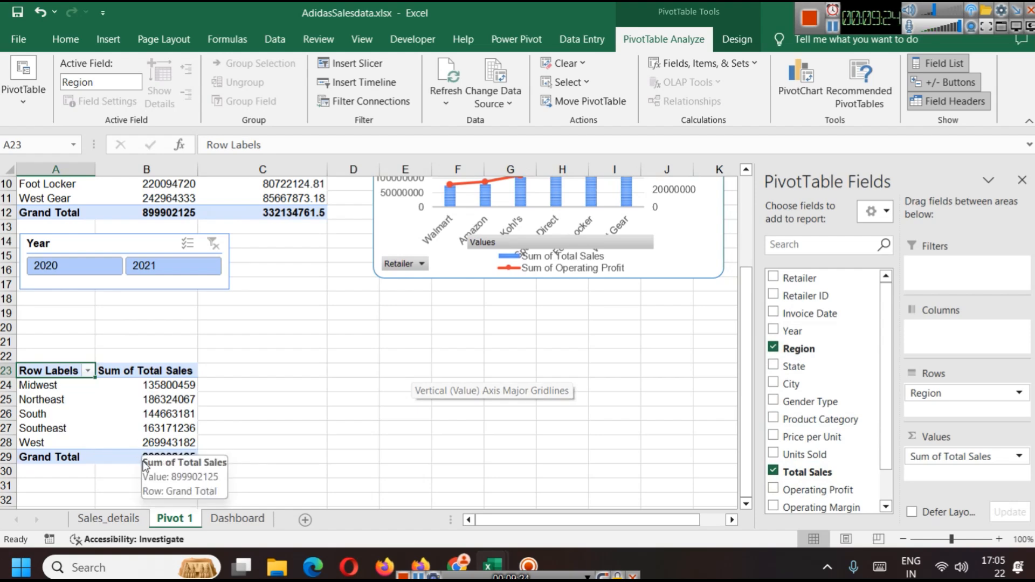
Step: Insert a doughnut pivot chart from the Region sales pivot table
{"action": "left_click_drag", "start_coordinate": [138, 457], "coordinate": [22, 375]}
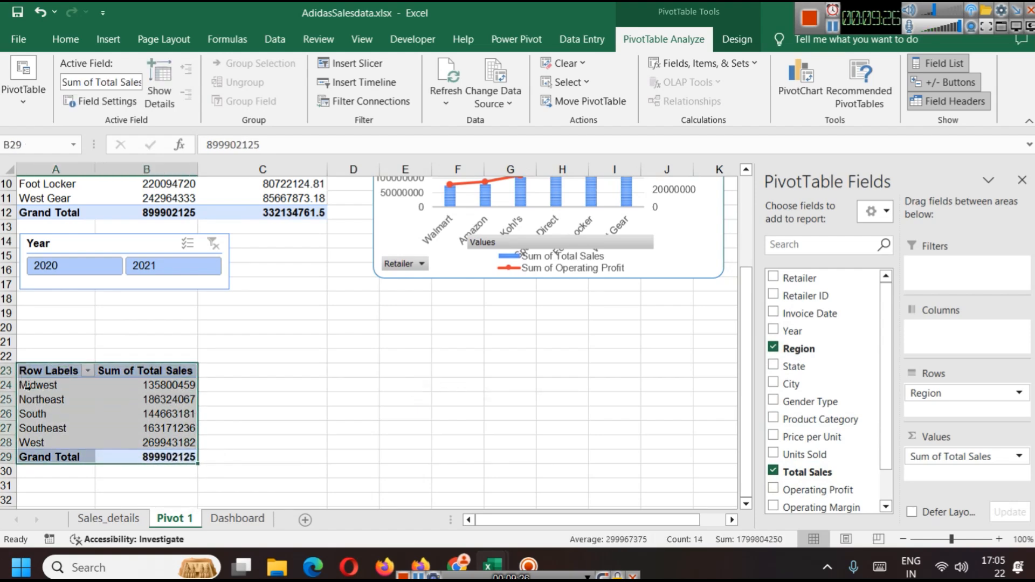
{"action": "left_click", "coordinate": [23, 385]}
{"action": "left_click", "coordinate": [36, 375]}
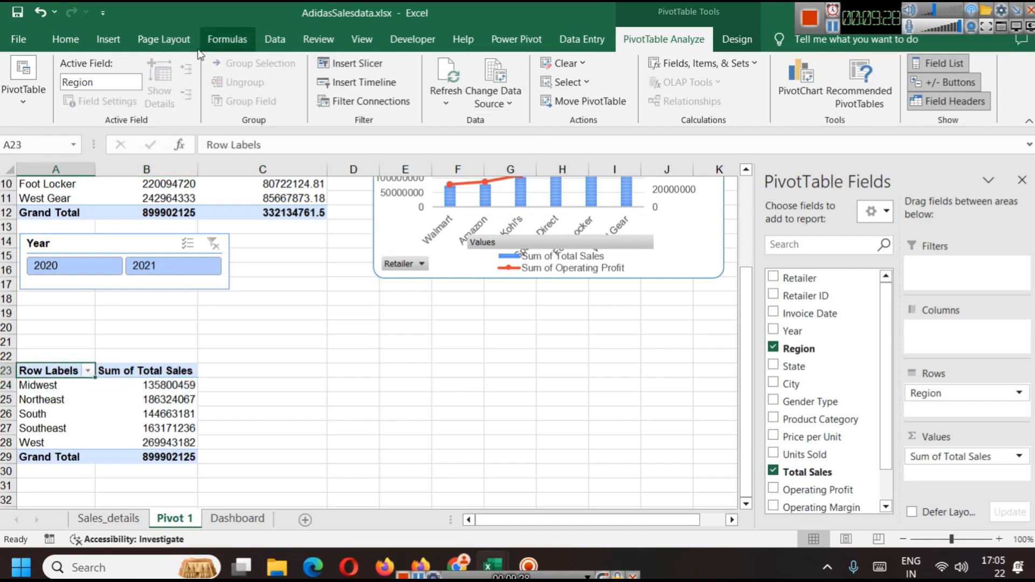
{"action": "left_click", "coordinate": [116, 39]}
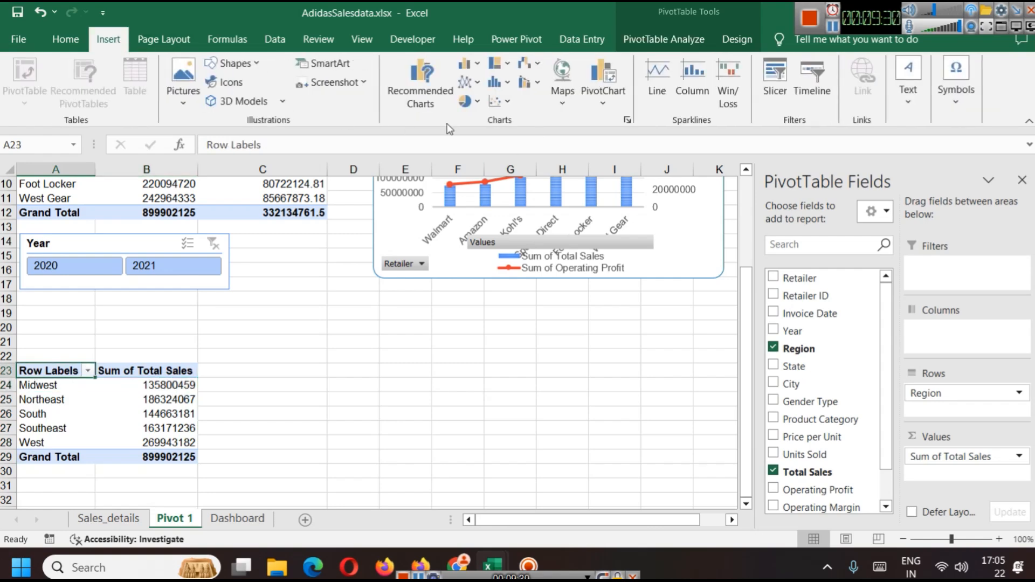
{"action": "left_click", "coordinate": [477, 102]}
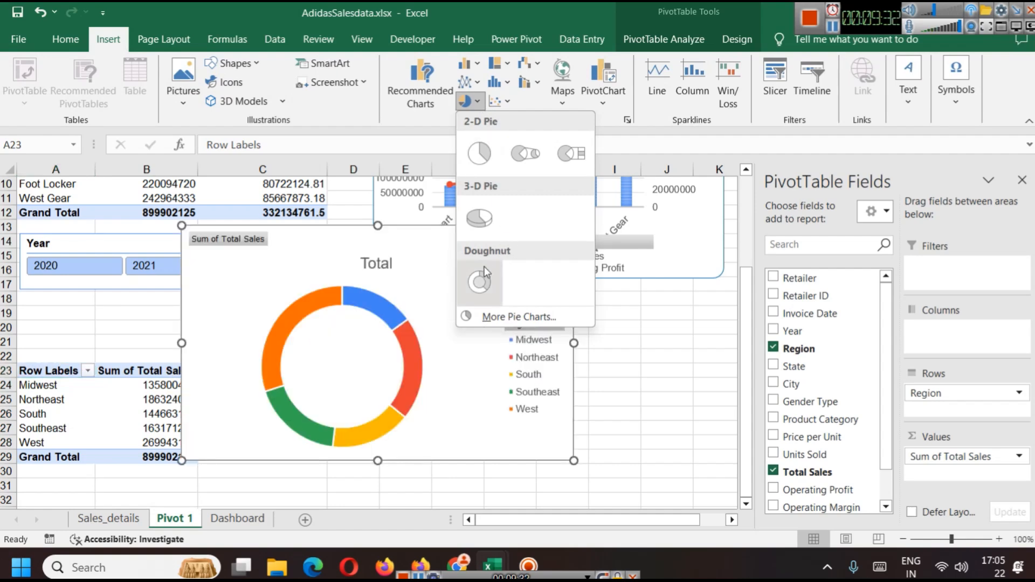
{"action": "left_click", "coordinate": [480, 280]}
Step: Move and resize the doughnut chart beside the Region pivot table
{"action": "left_click_drag", "start_coordinate": [188, 228], "coordinate": [270, 253]}
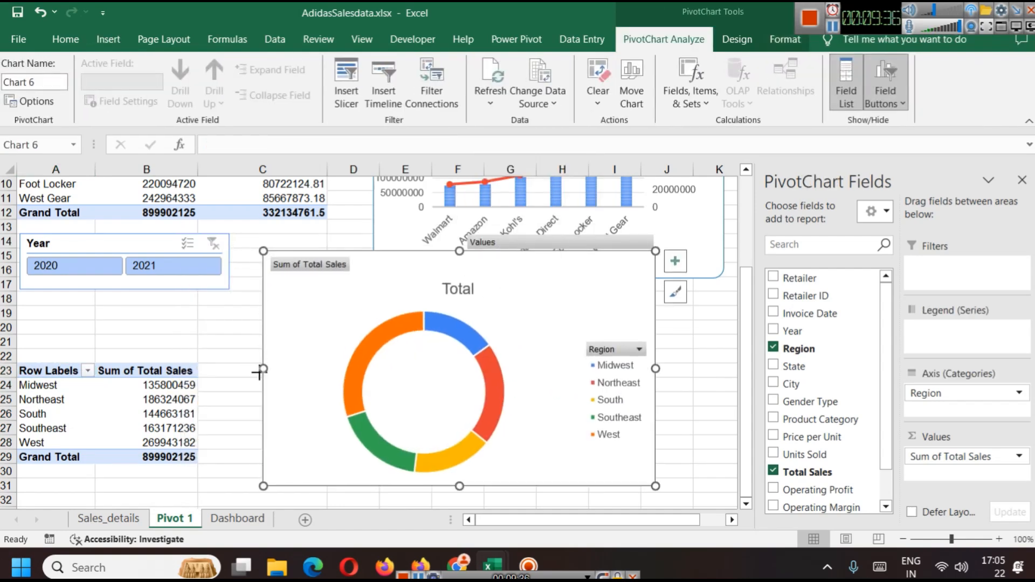
{"action": "left_click_drag", "start_coordinate": [262, 369], "coordinate": [361, 355]}
{"action": "left_click_drag", "start_coordinate": [506, 263], "coordinate": [423, 314]}
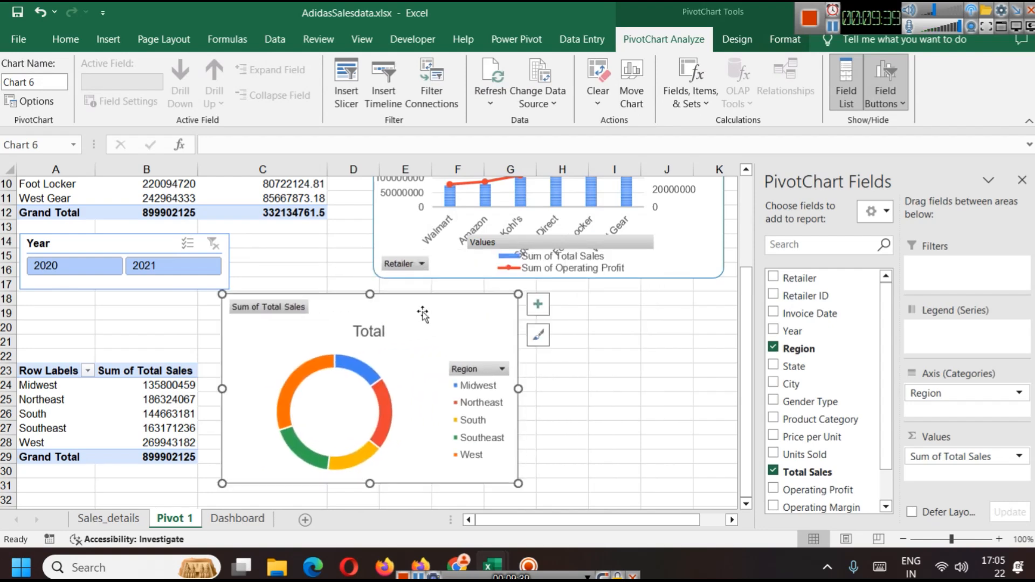
Step: Apply a doughnut chart style with percentage data labels and shift the chart slightly right
{"action": "left_click", "coordinate": [539, 343]}
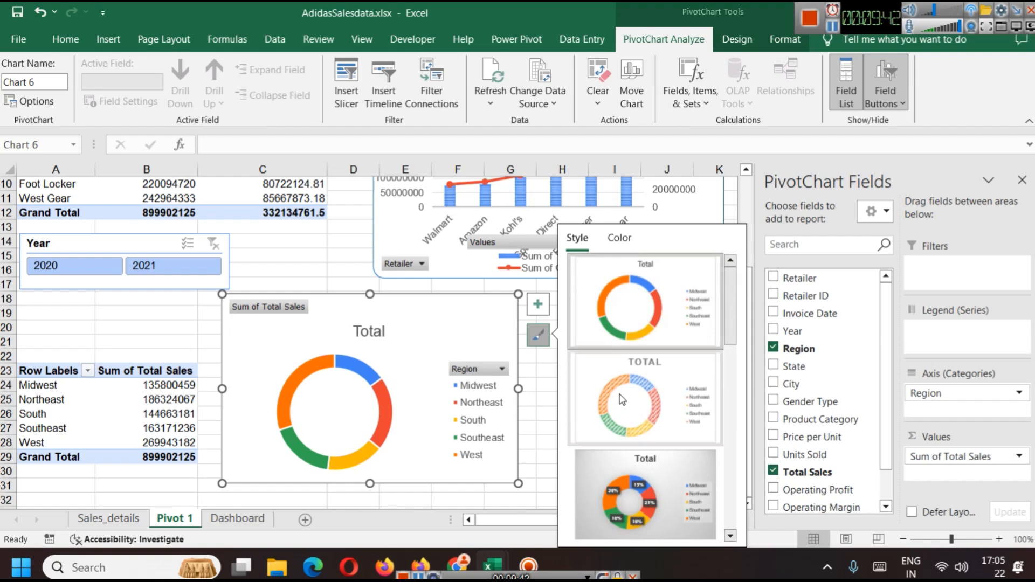
{"action": "scroll", "coordinate": [668, 420], "scroll_direction": "down", "scroll_amount": 5}
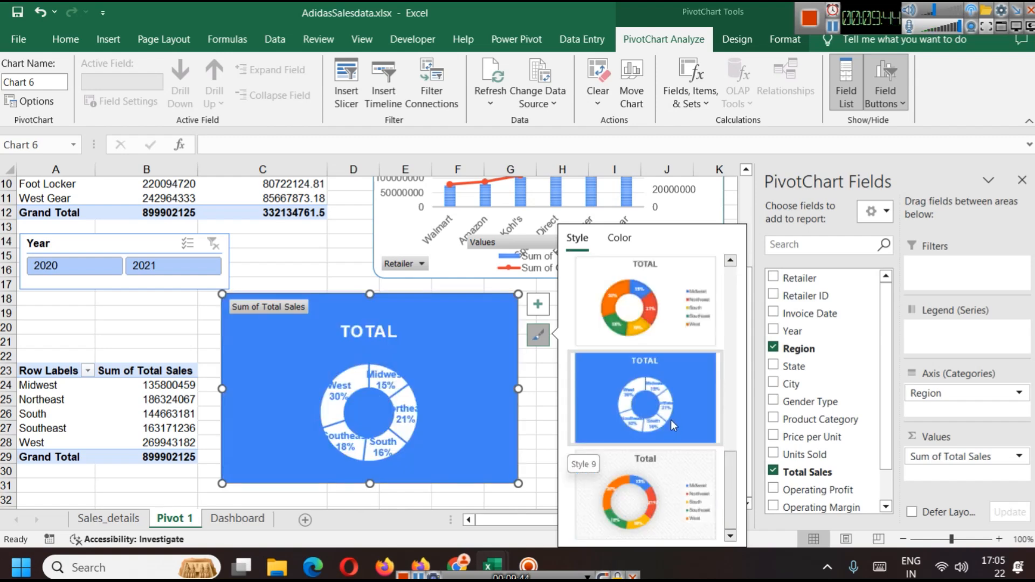
{"action": "scroll", "coordinate": [666, 432], "scroll_direction": "up", "scroll_amount": 4}
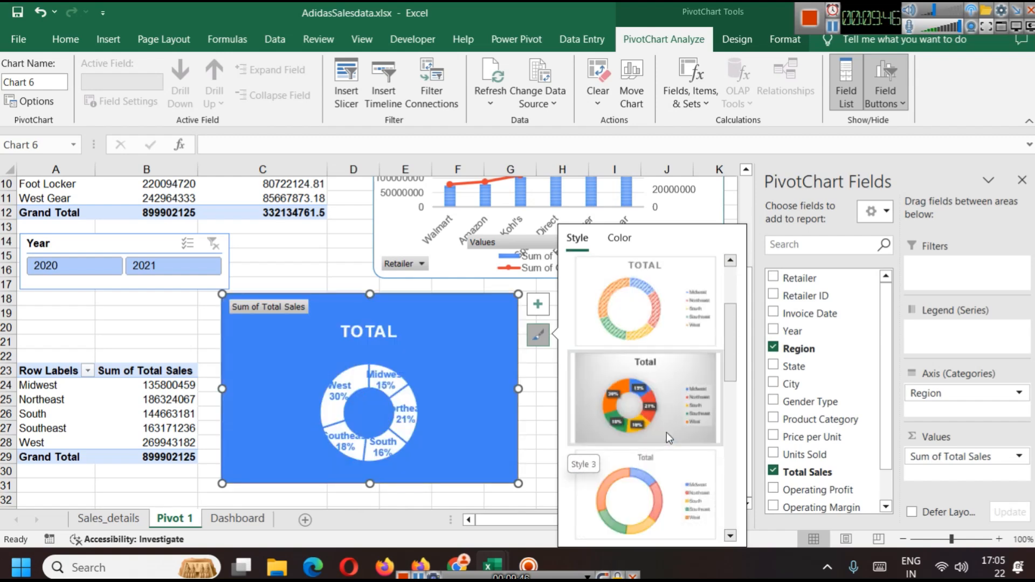
{"action": "scroll", "coordinate": [665, 391], "scroll_direction": "down", "scroll_amount": 5}
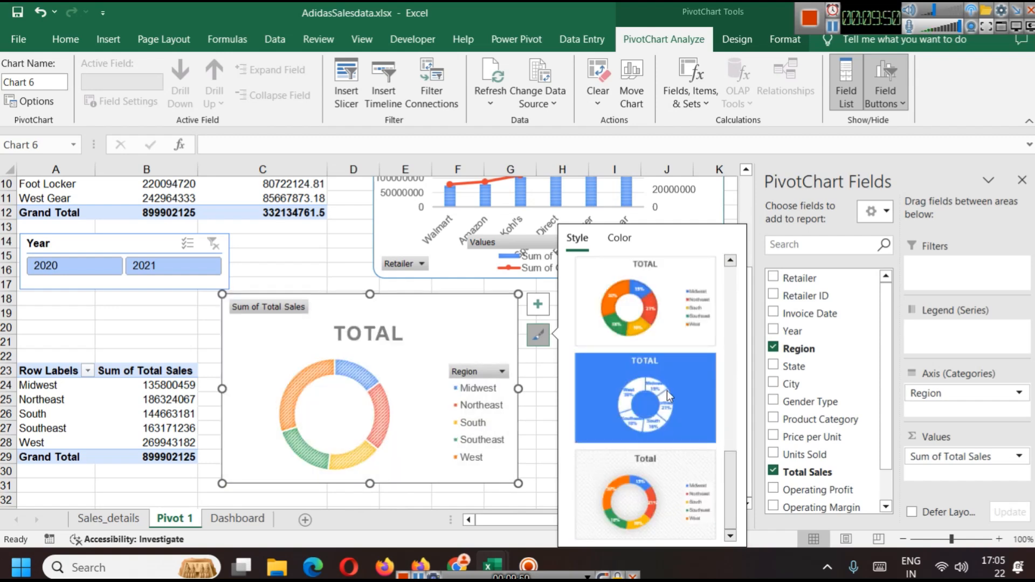
{"action": "left_click", "coordinate": [682, 308]}
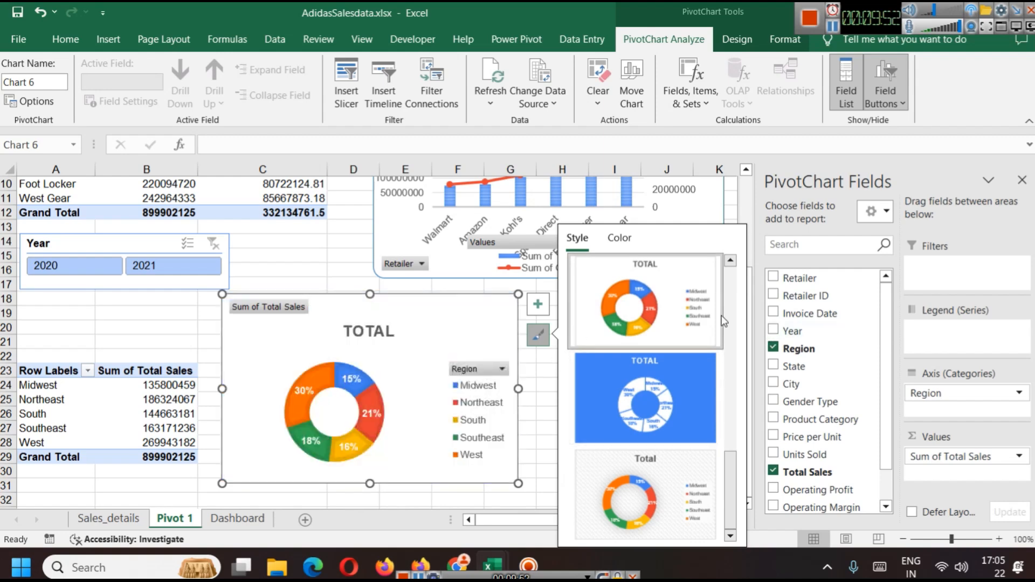
{"action": "left_click", "coordinate": [465, 284]}
{"action": "left_click_drag", "start_coordinate": [442, 347], "coordinate": [471, 355]}
Step: Test the Year slicer by filtering to 2021 and 2020, then clear the filter
{"action": "left_click", "coordinate": [151, 277]}
{"action": "left_click", "coordinate": [150, 267]}
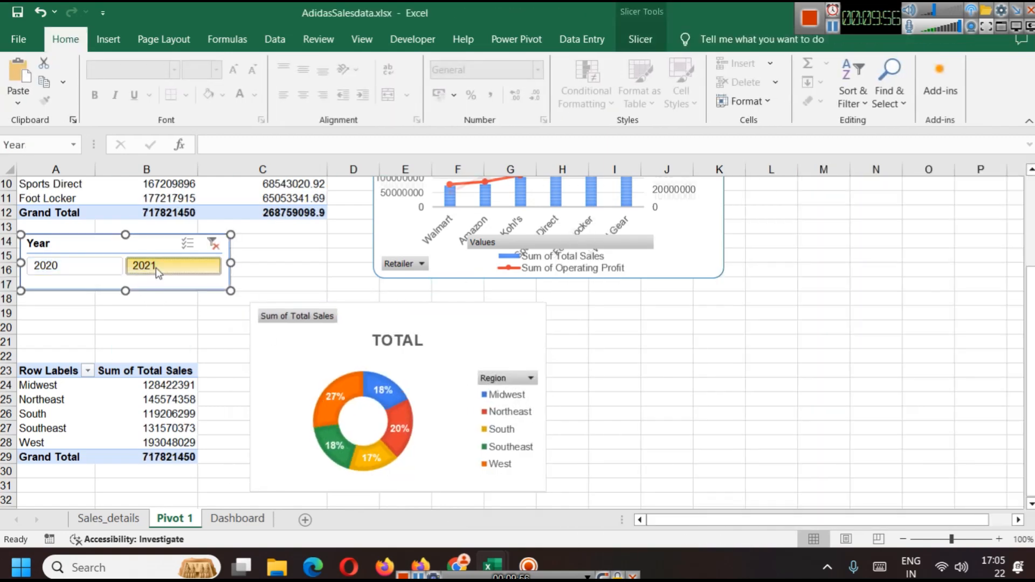
{"action": "left_click", "coordinate": [73, 266]}
{"action": "left_click", "coordinate": [148, 268]}
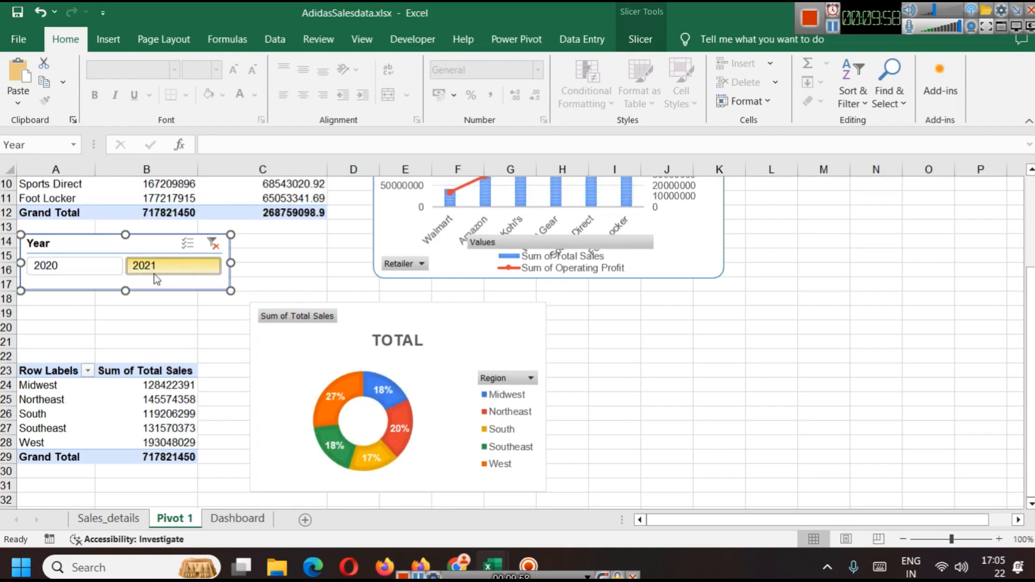
{"action": "left_click", "coordinate": [212, 243]}
Step: Rename the doughnut chart's title to SALES BY REGION
{"action": "left_click", "coordinate": [460, 333]}
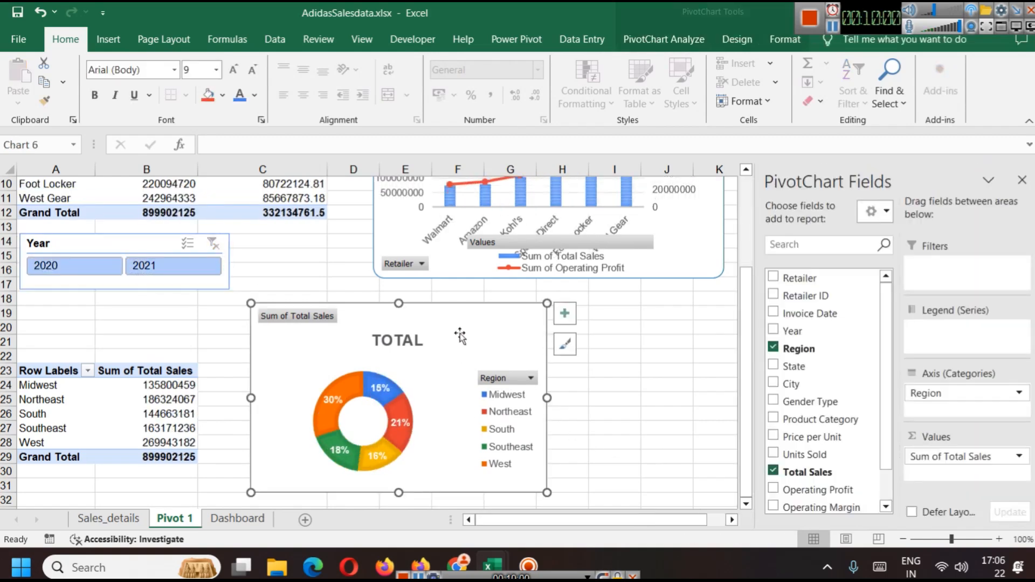
{"action": "double_click", "coordinate": [407, 340]}
{"action": "double_click", "coordinate": [407, 340]}
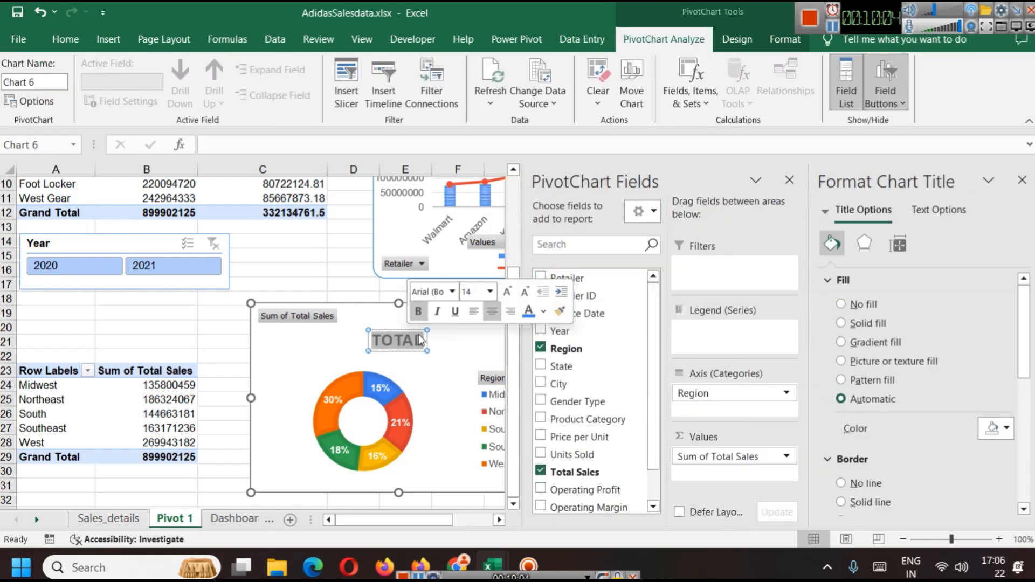
{"action": "type", "text": "SALES BY"}
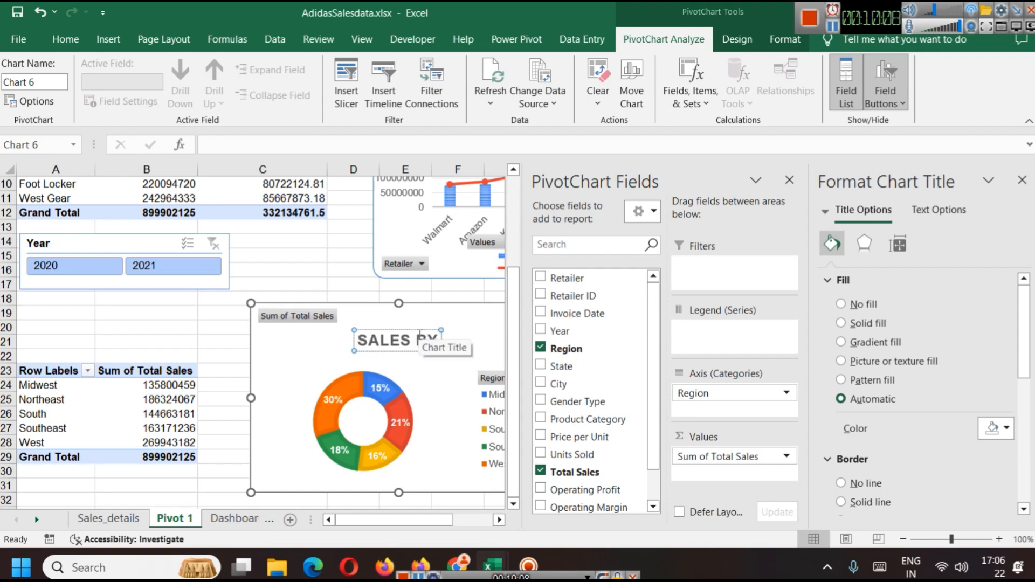
{"action": "type", "text": " REGION"}
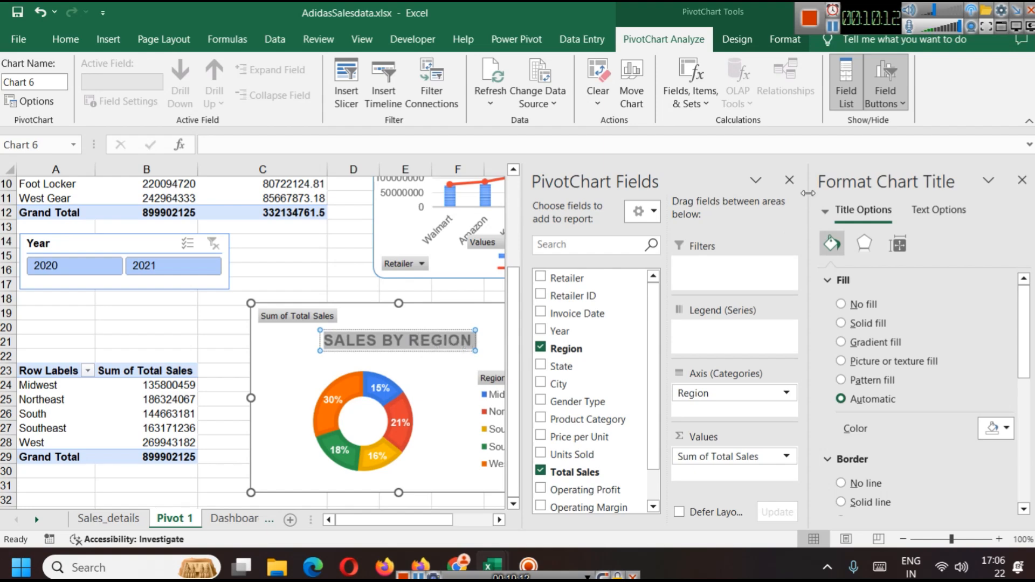
Step: Close the side panes and delete the doughnut chart's title
{"action": "left_click", "coordinate": [790, 181]}
{"action": "left_click", "coordinate": [1022, 180]}
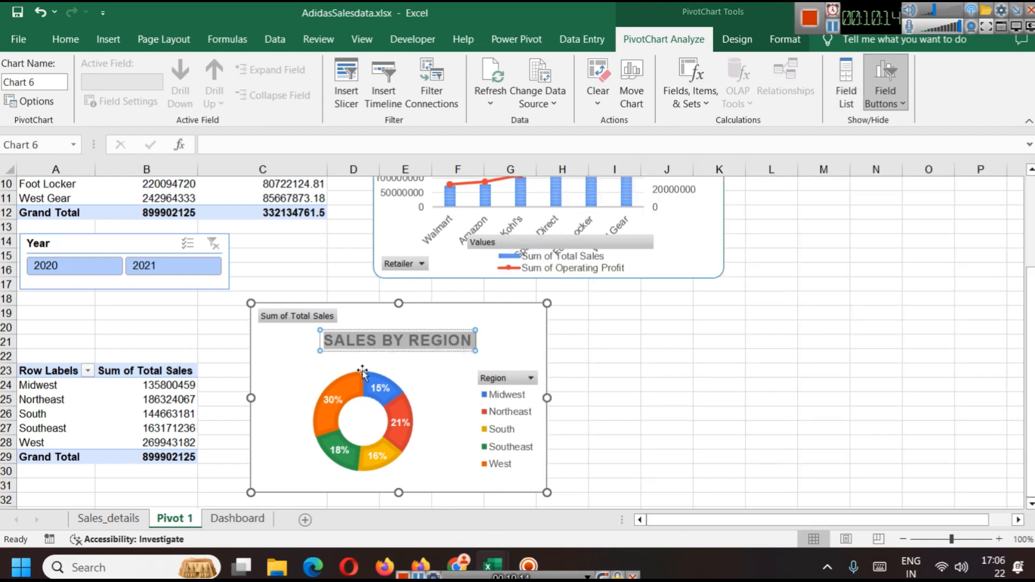
{"action": "right_click", "coordinate": [410, 345]}
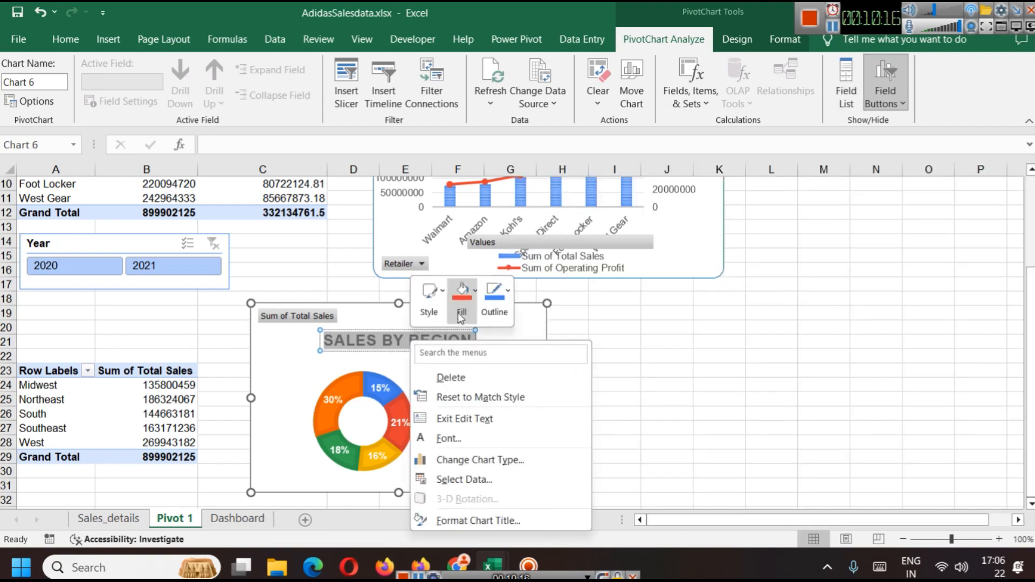
{"action": "left_click", "coordinate": [615, 317]}
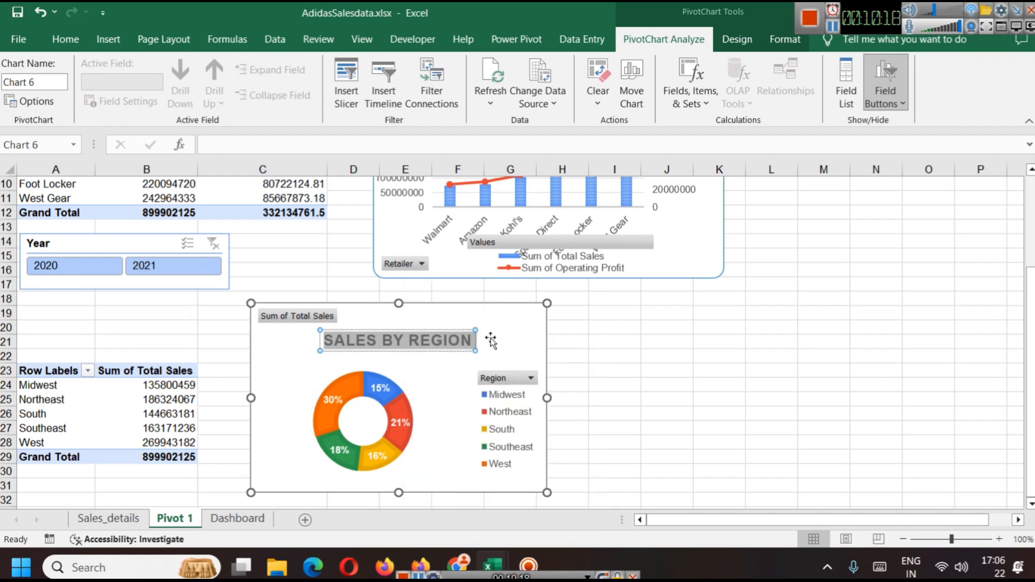
{"action": "left_click", "coordinate": [492, 339]}
{"action": "left_click", "coordinate": [440, 338]}
{"action": "key", "text": "Delete"}
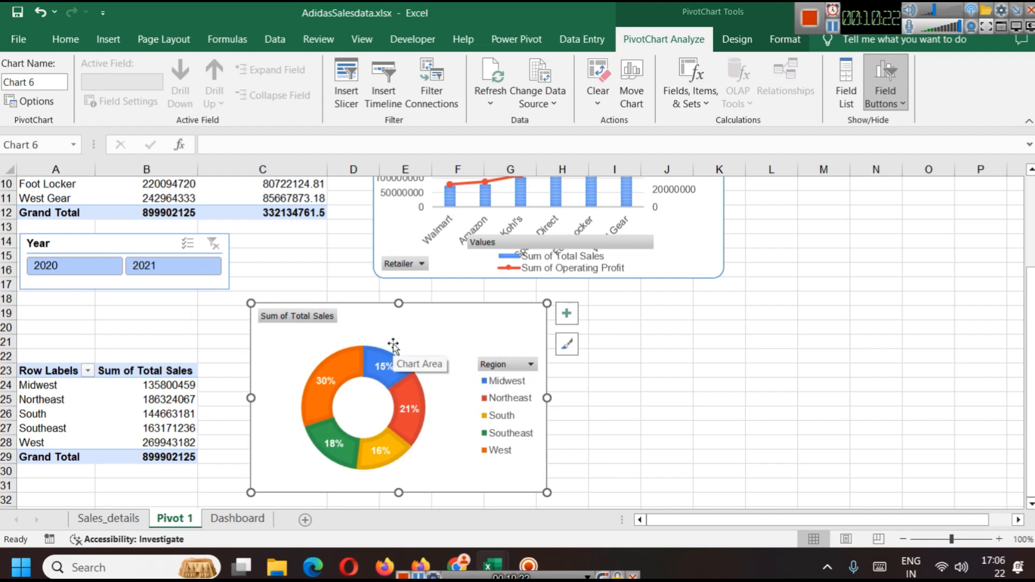
Step: Format the doughnut chart area with a blue border and rounded corners
{"action": "right_click", "coordinate": [455, 327]}
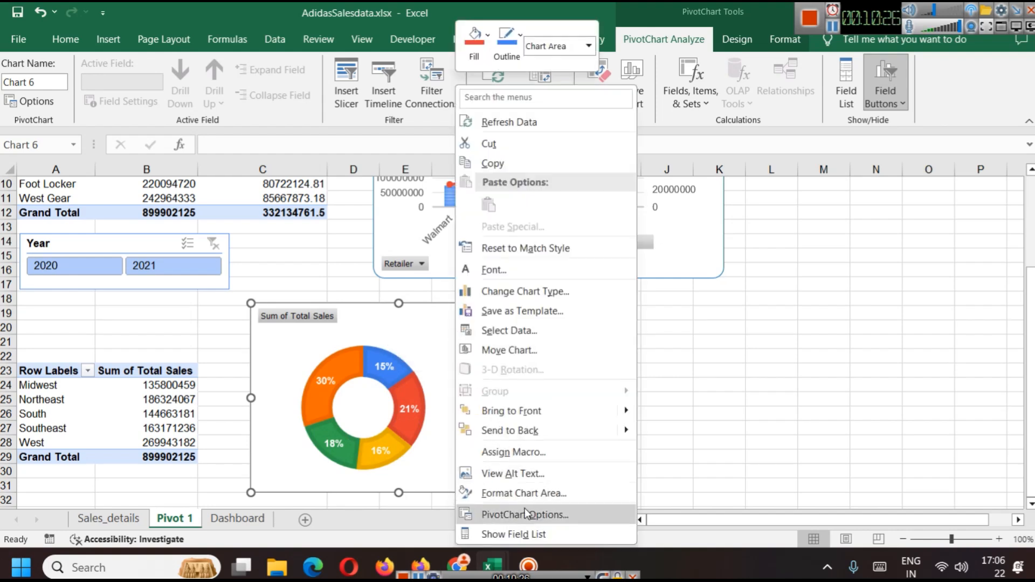
{"action": "left_click", "coordinate": [526, 493]}
{"action": "left_click", "coordinate": [868, 247]}
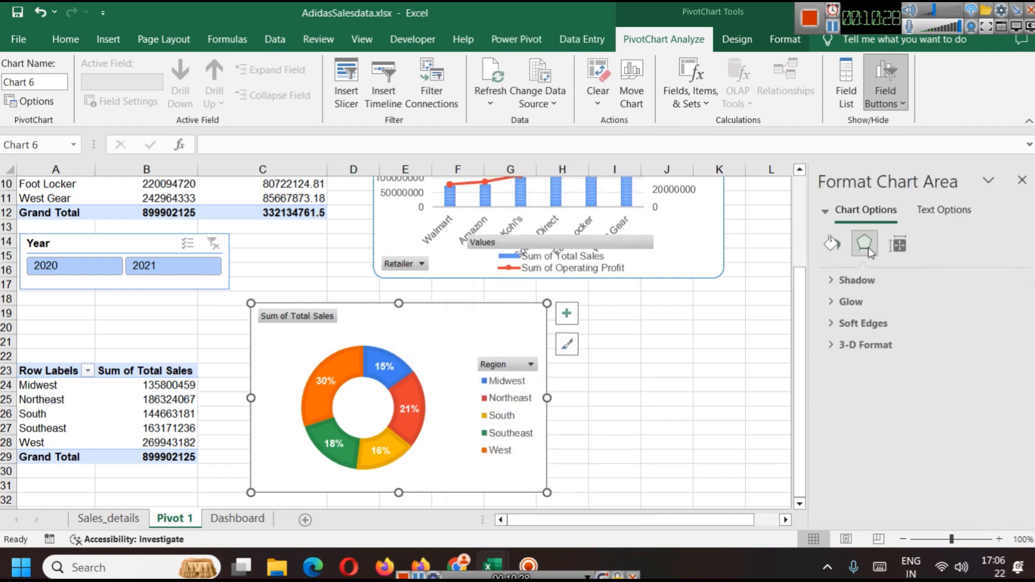
{"action": "left_click", "coordinate": [829, 246]}
{"action": "scroll", "coordinate": [901, 378], "scroll_direction": "down", "scroll_amount": 3}
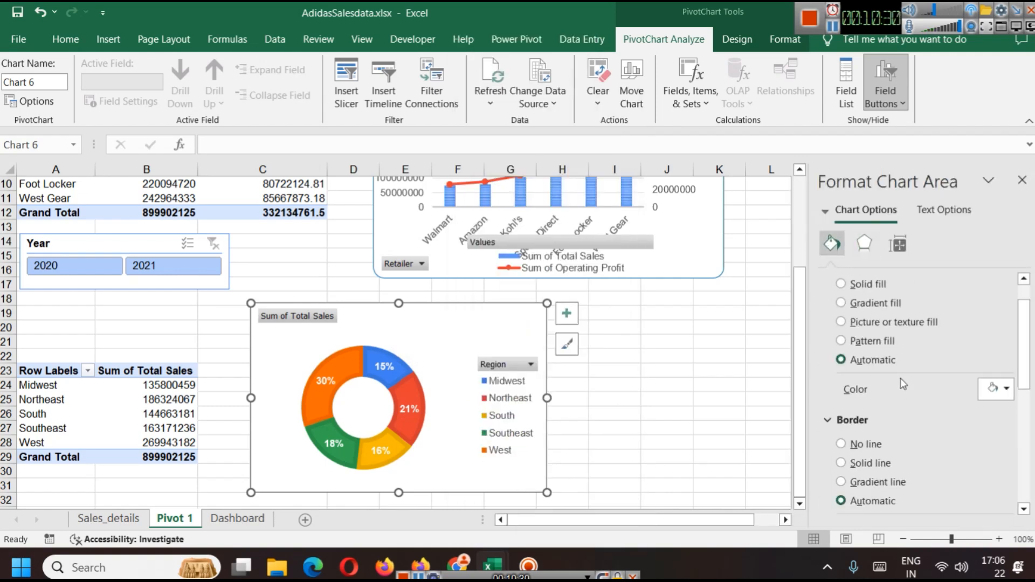
{"action": "left_click", "coordinate": [1006, 451]}
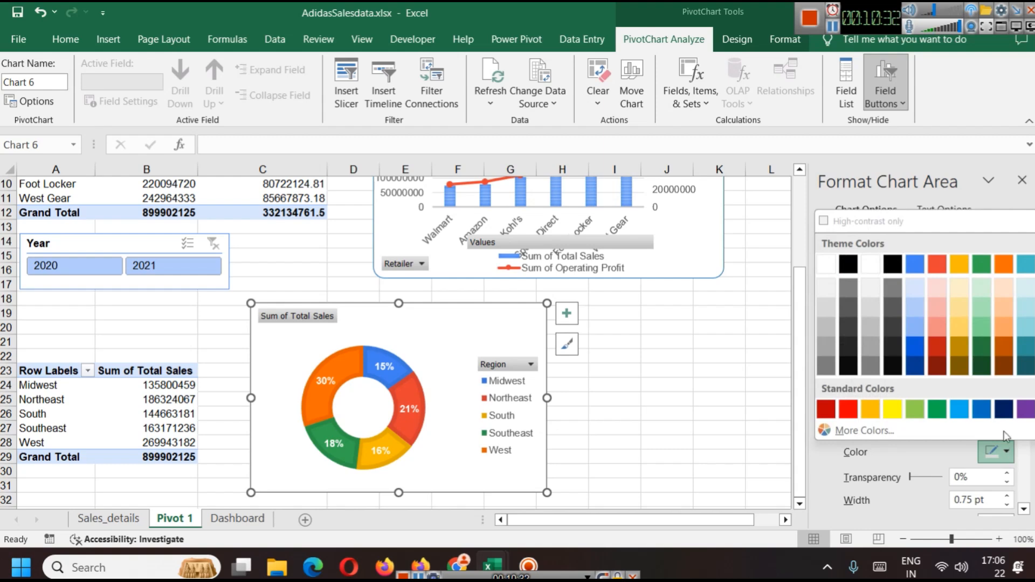
{"action": "left_click", "coordinate": [923, 261]}
{"action": "scroll", "coordinate": [879, 464], "scroll_direction": "down", "scroll_amount": 4}
{"action": "left_click", "coordinate": [849, 502]}
{"action": "left_click", "coordinate": [641, 391]}
{"action": "left_click", "coordinate": [504, 324]}
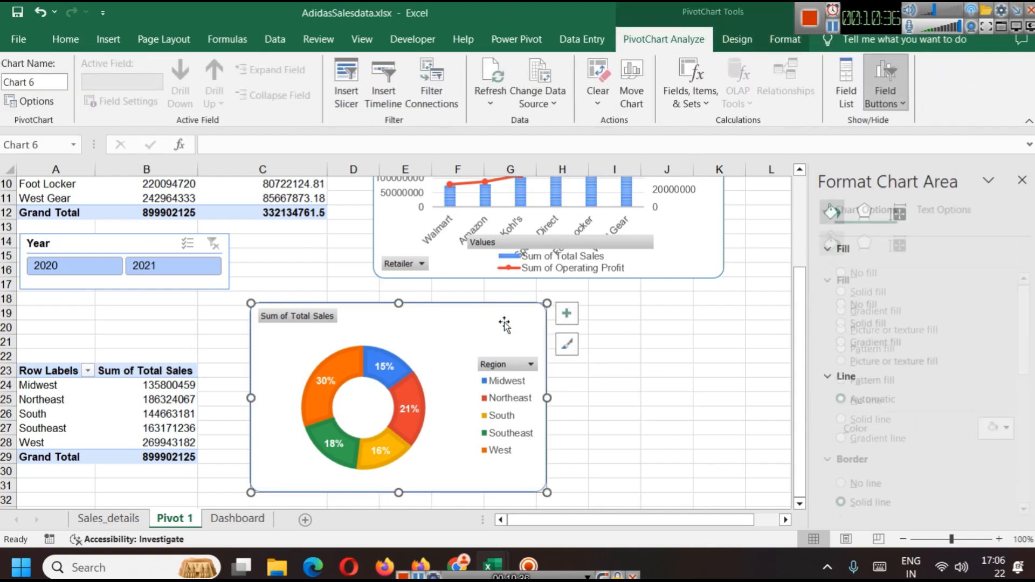
Step: Paste the doughnut chart onto the Dashboard sheet beside the retailer chart and enlarge it
{"action": "left_click", "coordinate": [240, 517]}
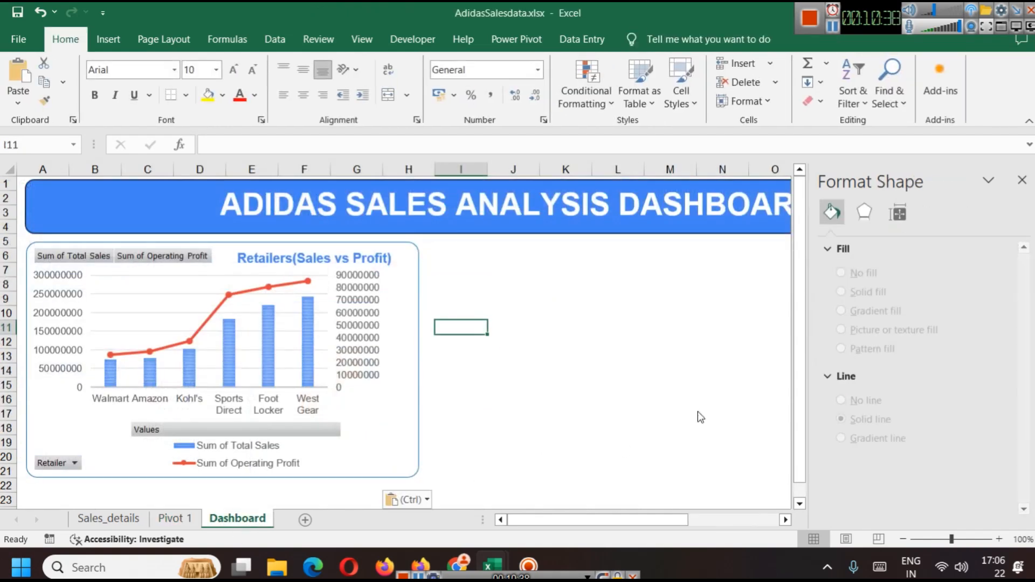
{"action": "key", "text": "ctrl+v"}
{"action": "left_click_drag", "start_coordinate": [609, 331], "coordinate": [596, 251]}
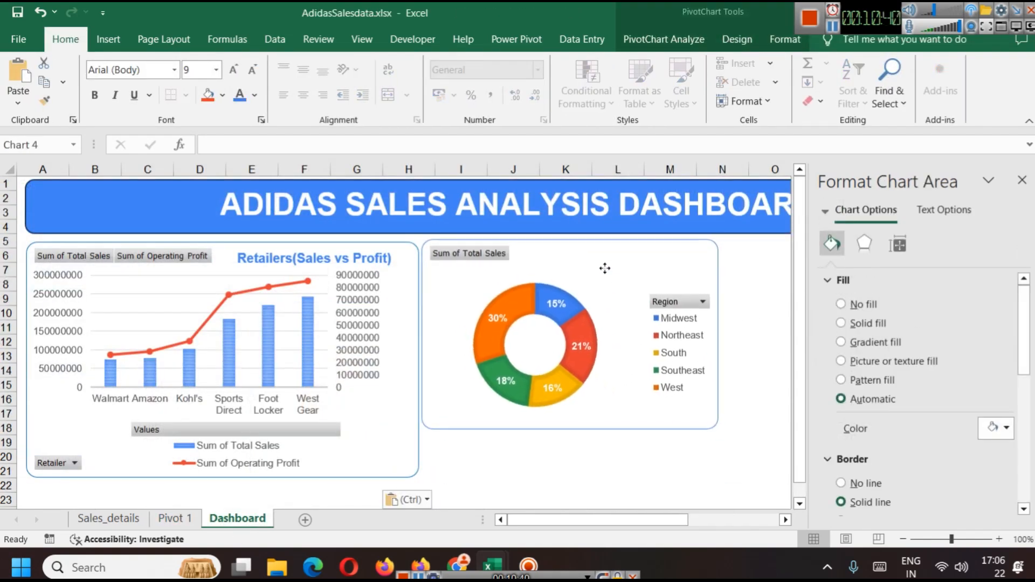
{"action": "left_click_drag", "start_coordinate": [571, 430], "coordinate": [597, 477]}
{"action": "left_click", "coordinate": [1021, 179]}
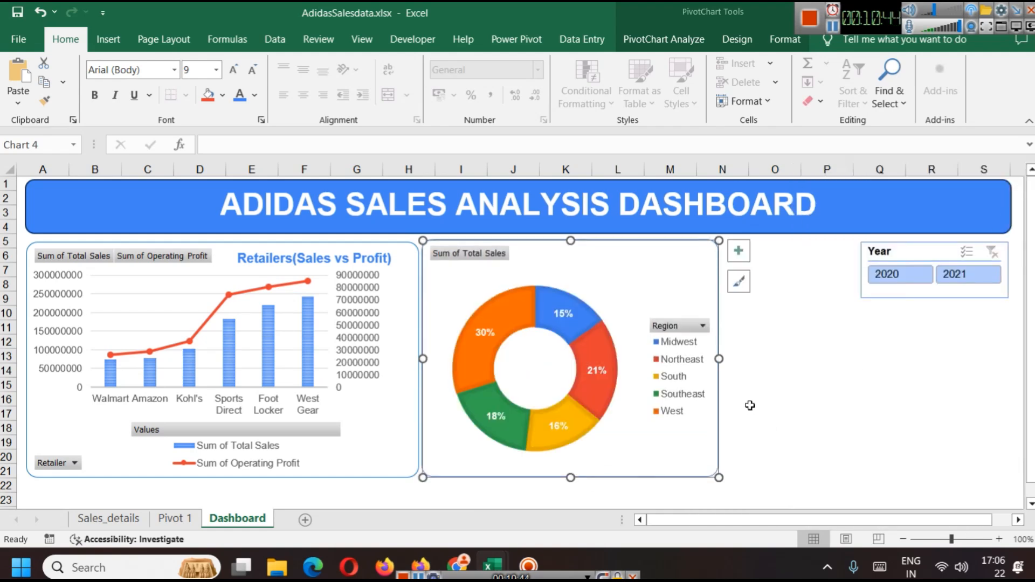
Step: Resize and align the retailer chart, doughnut chart and Year slicer side by side under the dashboard title
{"action": "scroll", "coordinate": [598, 373], "scroll_direction": "down", "scroll_amount": 2}
{"action": "left_click_drag", "start_coordinate": [503, 297], "coordinate": [544, 296]}
{"action": "left_click", "coordinate": [613, 366]}
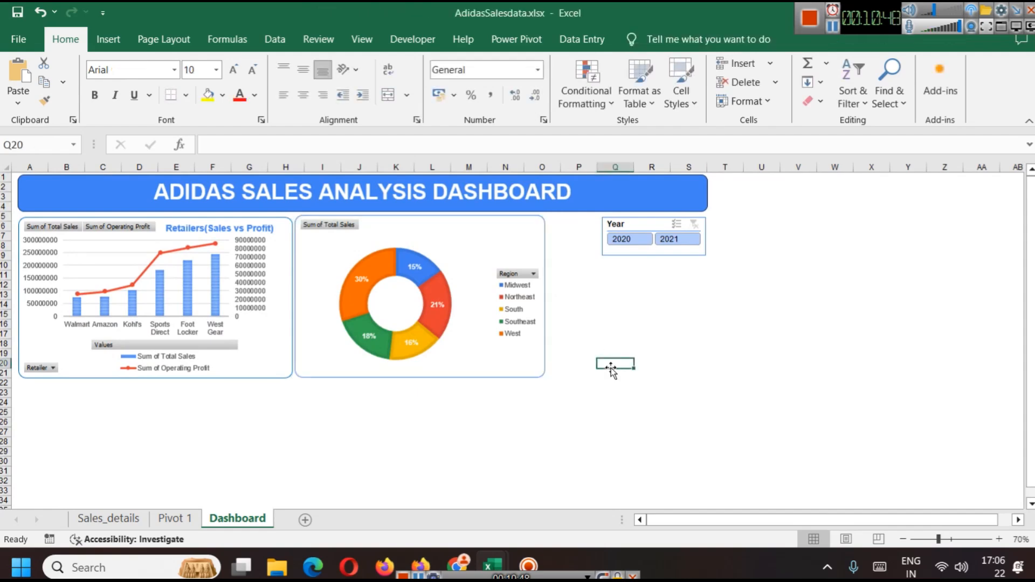
{"action": "left_click", "coordinate": [530, 247]}
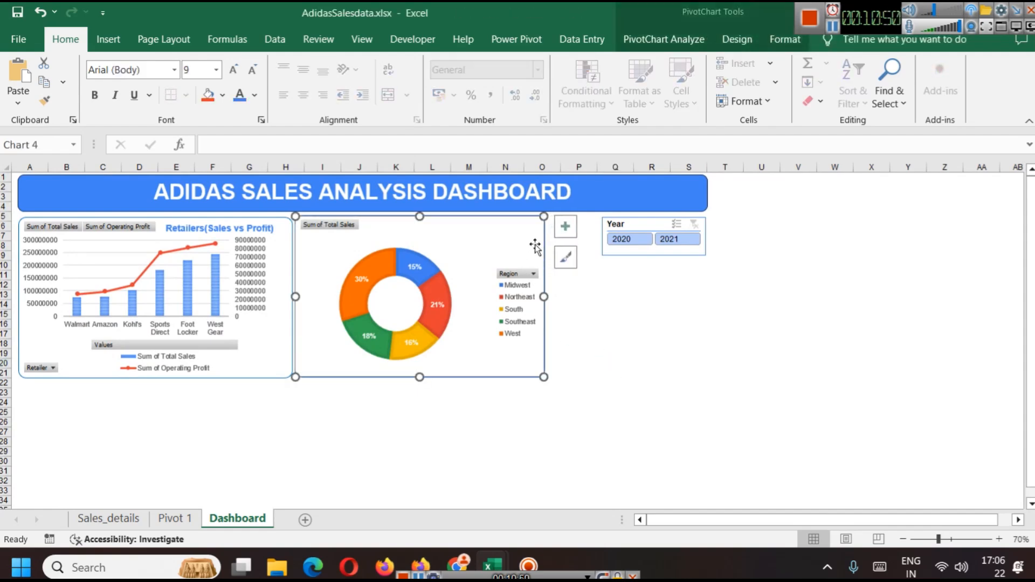
{"action": "left_click_drag", "start_coordinate": [545, 297], "coordinate": [574, 297]}
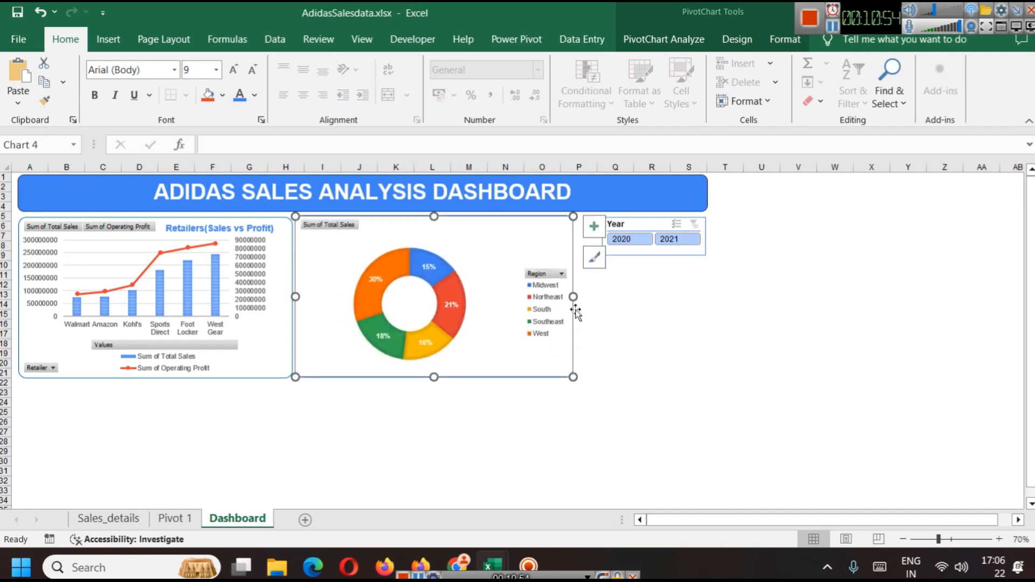
{"action": "left_click_drag", "start_coordinate": [464, 243], "coordinate": [477, 237]}
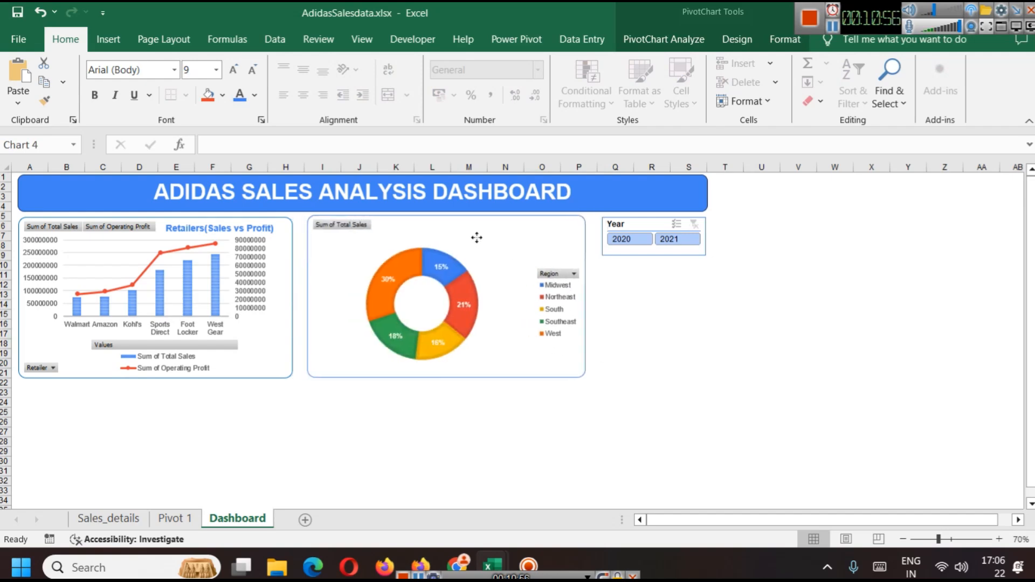
{"action": "left_click", "coordinate": [294, 268]}
{"action": "left_click_drag", "start_coordinate": [293, 297], "coordinate": [300, 297]}
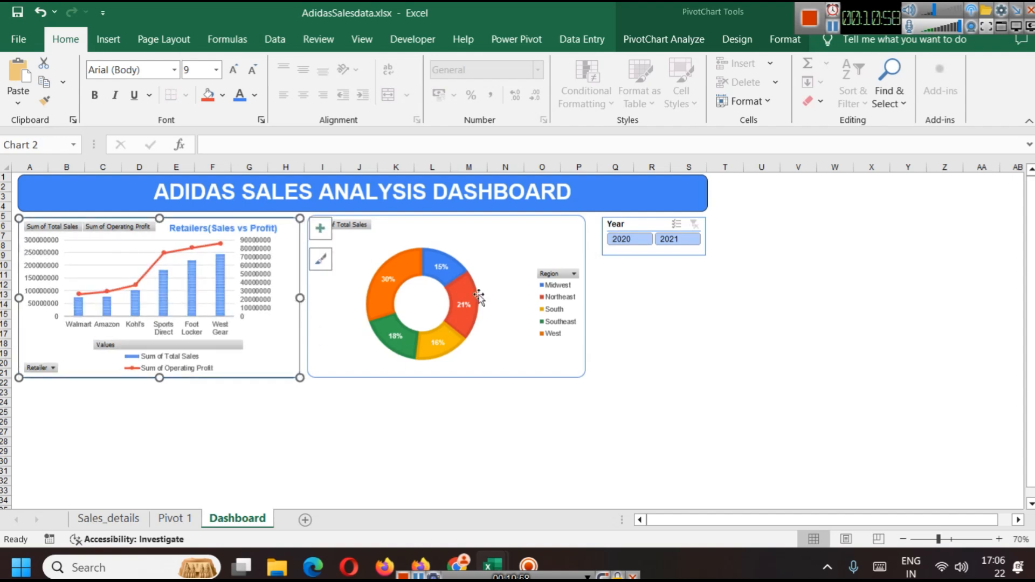
{"action": "left_click", "coordinate": [517, 238]}
{"action": "left_click", "coordinate": [598, 238]}
{"action": "left_click_drag", "start_coordinate": [599, 239], "coordinate": [589, 235]}
{"action": "left_click", "coordinate": [613, 313]}
{"action": "left_click", "coordinate": [607, 443]}
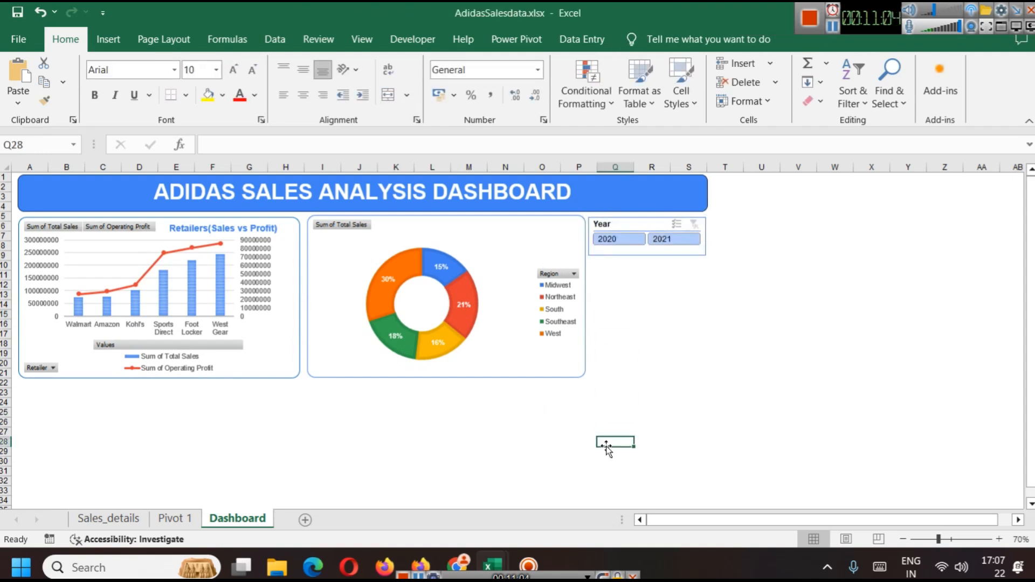
Step: Filter the dashboard charts to the year 2021 with the Year slicer
{"action": "left_click", "coordinate": [606, 239]}
{"action": "left_click", "coordinate": [661, 241]}
{"action": "left_click", "coordinate": [600, 241]}
{"action": "left_click", "coordinate": [681, 239]}
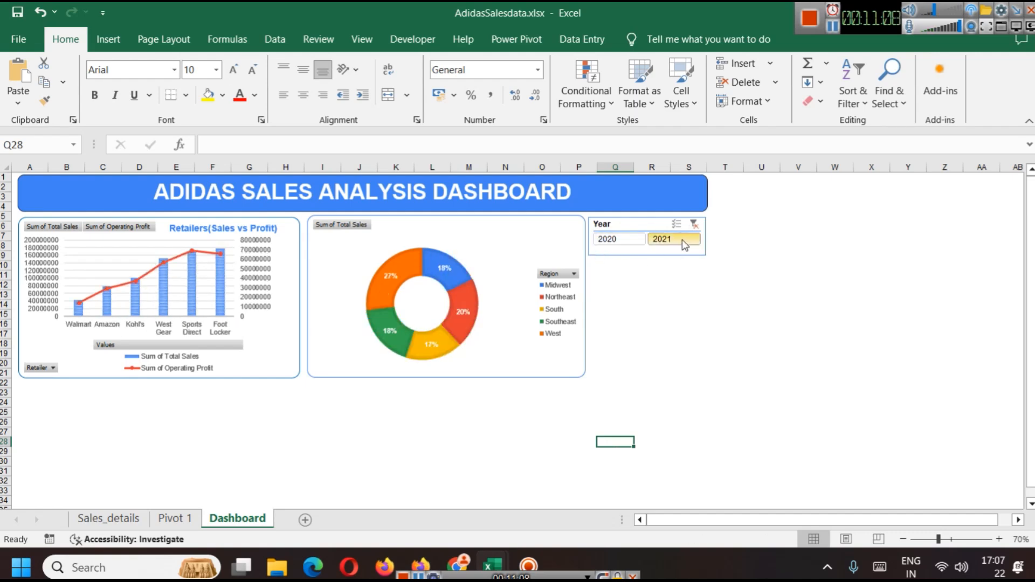
{"action": "left_click", "coordinate": [665, 334]}
{"action": "left_click", "coordinate": [690, 314]}
{"action": "scroll", "coordinate": [709, 377], "scroll_direction": "up", "scroll_amount": 3, "text": "ctrl"}
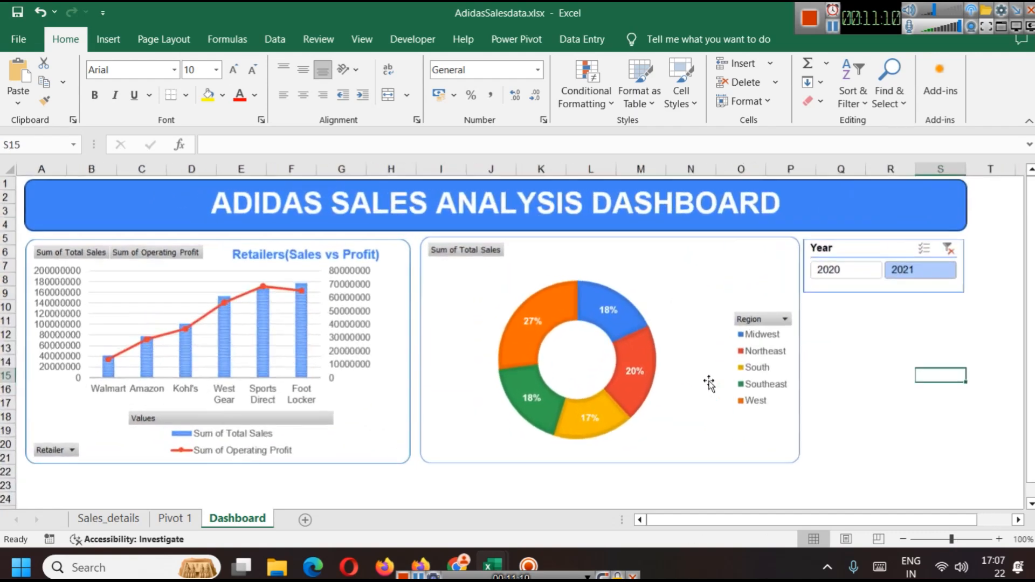
{"action": "left_click", "coordinate": [965, 443]}
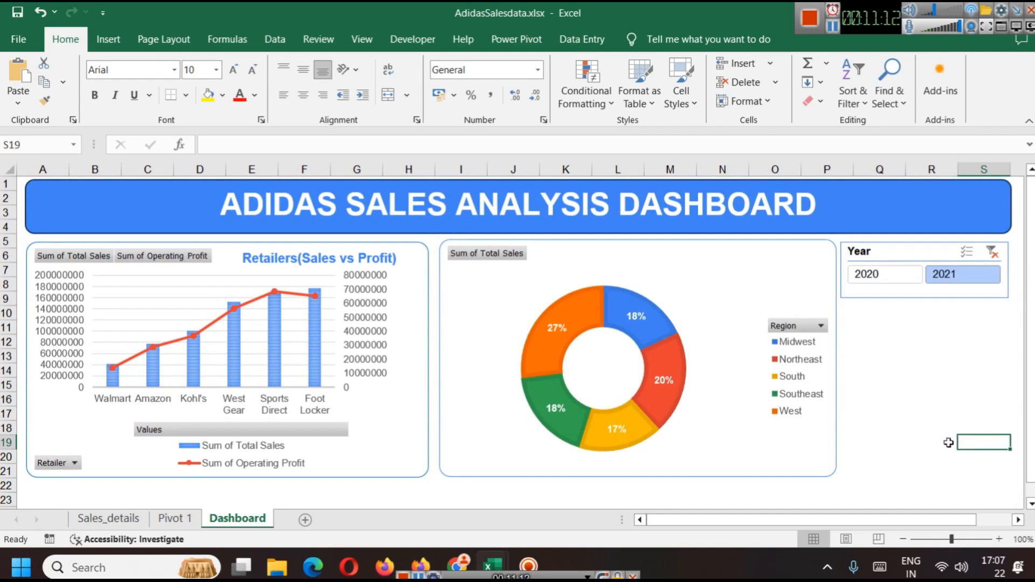
Step: Copy the Region sales pivot table on the Pivot 1 sheet
{"action": "left_click", "coordinate": [174, 519]}
{"action": "scroll", "coordinate": [368, 360], "scroll_direction": "down", "scroll_amount": 1}
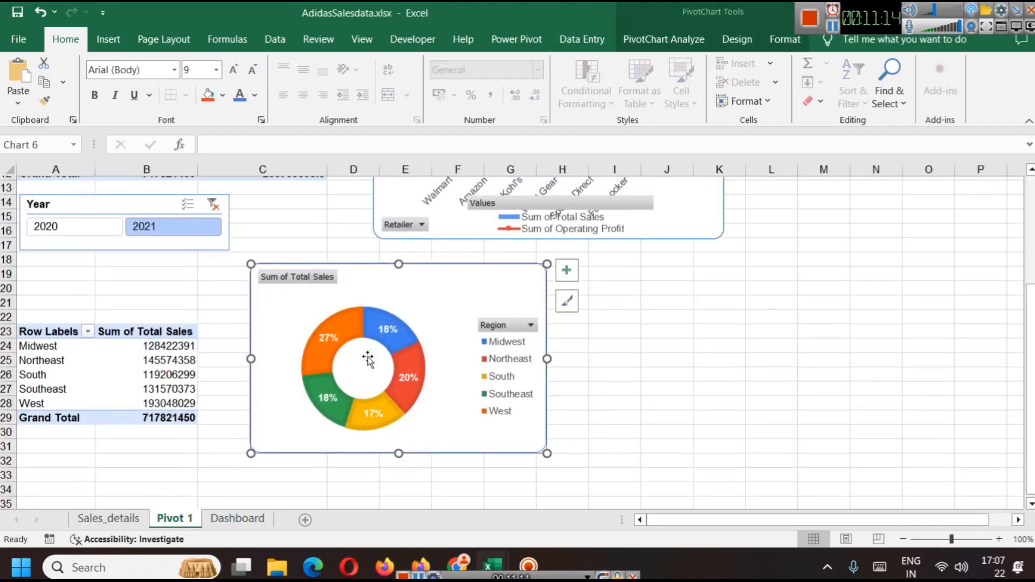
{"action": "scroll", "coordinate": [367, 360], "scroll_direction": "down", "scroll_amount": 2}
{"action": "left_click", "coordinate": [41, 241]}
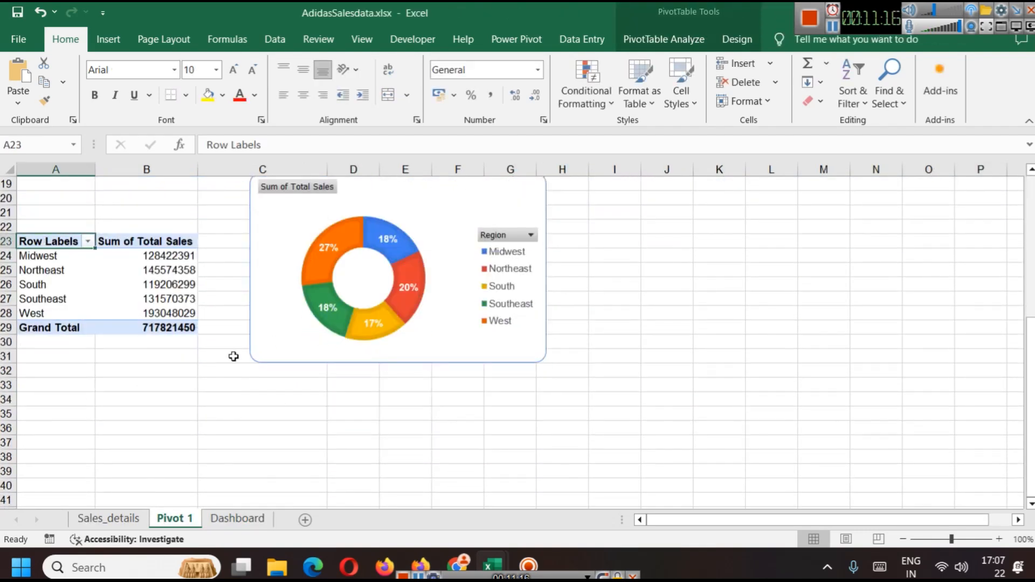
{"action": "left_click_drag", "start_coordinate": [173, 329], "coordinate": [32, 241]}
{"action": "key", "text": "ctrl+c"}
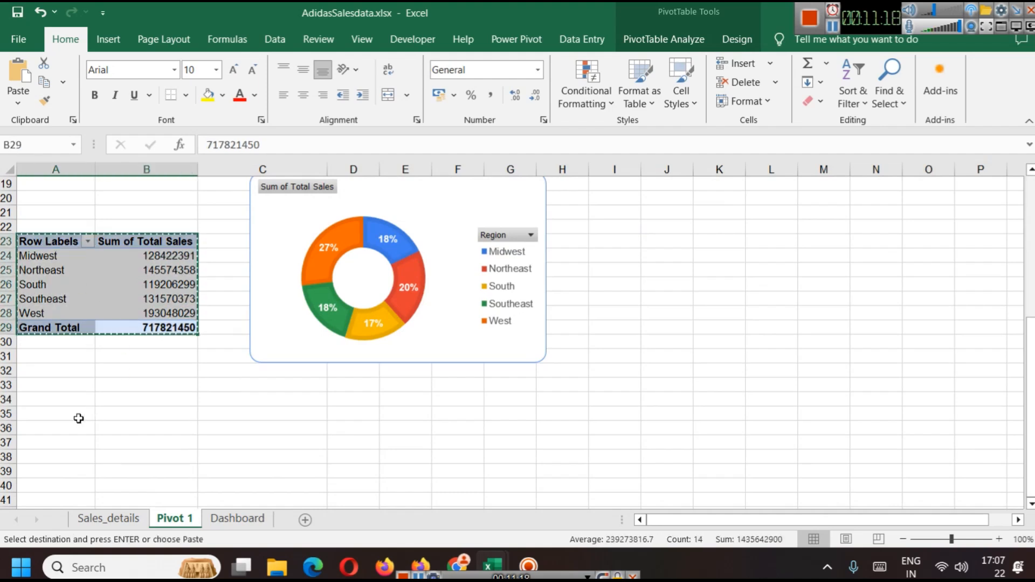
Step: Paste the copied Region pivot table at cell A35 below the doughnut chart on the Pivot 1 sheet
{"action": "left_click", "coordinate": [79, 419]}
{"action": "key", "text": "ctrl+v"}
{"action": "scroll", "coordinate": [261, 386], "scroll_direction": "down", "scroll_amount": 2}
{"action": "left_click", "coordinate": [281, 389]}
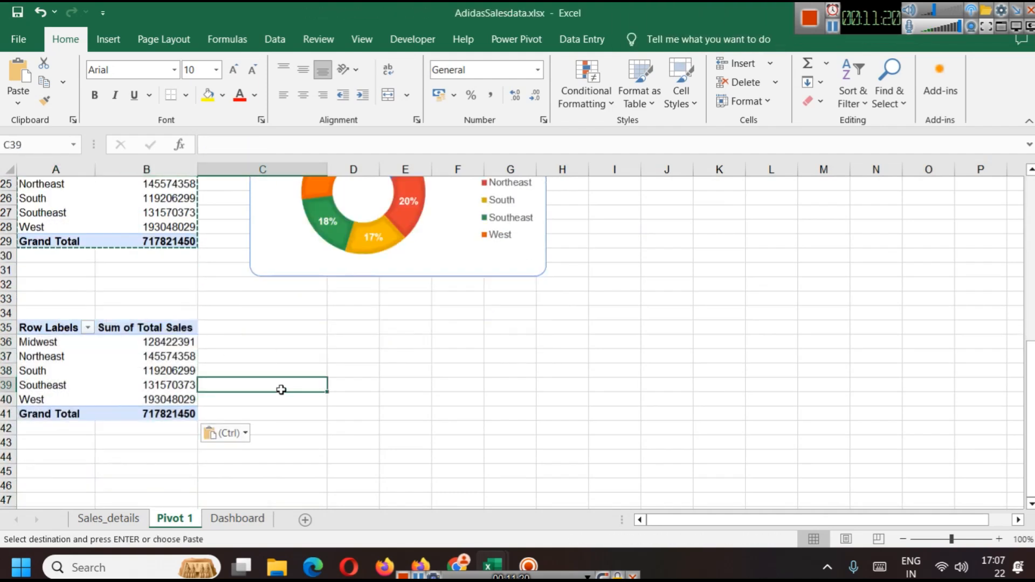
Step: Open the field list for the pasted pivot table and replace Region with State as its row field
{"action": "left_click", "coordinate": [48, 332]}
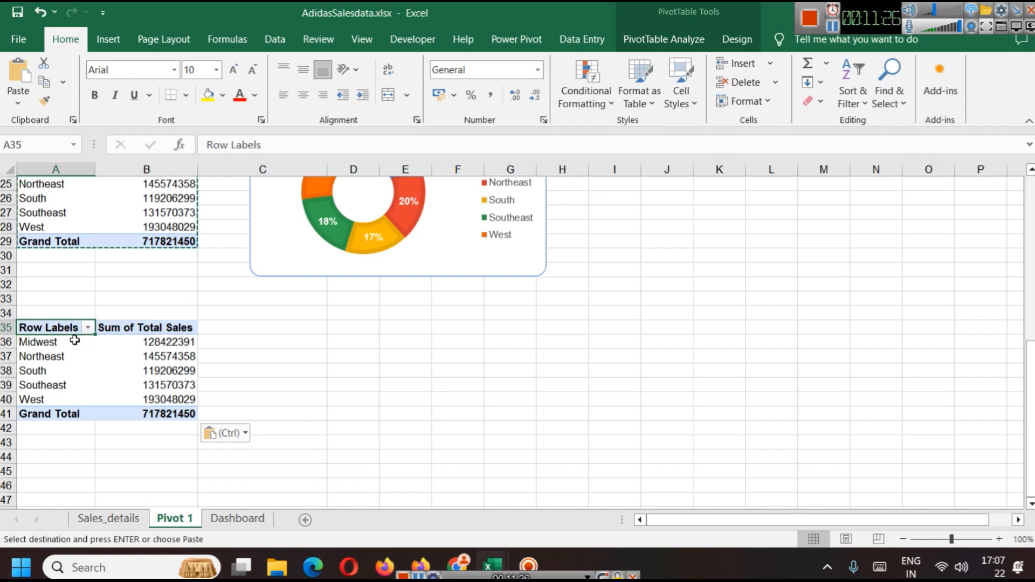
{"action": "left_click", "coordinate": [663, 39]}
{"action": "left_click", "coordinate": [941, 65]}
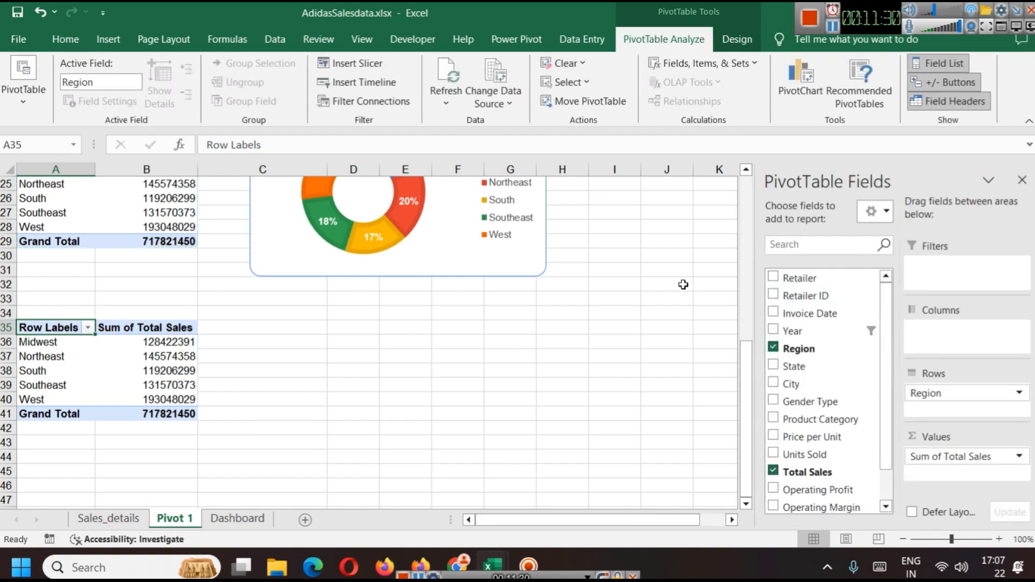
{"action": "left_click", "coordinate": [773, 347]}
{"action": "left_click", "coordinate": [773, 365]}
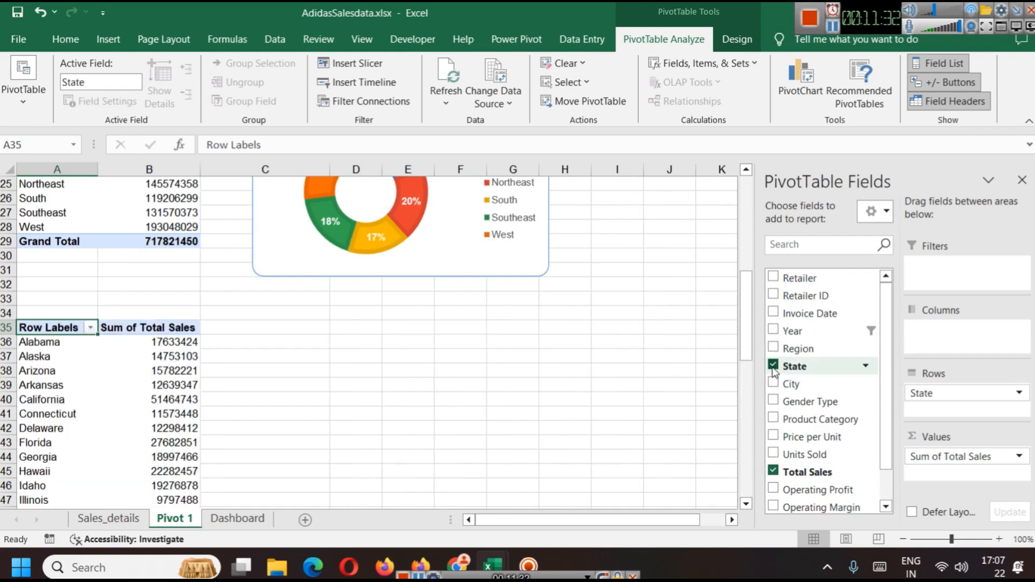
Step: Scroll through the state-by-state total sales list of the new pivot table
{"action": "scroll", "coordinate": [143, 357], "scroll_direction": "down", "scroll_amount": 15}
{"action": "scroll", "coordinate": [139, 361], "scroll_direction": "up", "scroll_amount": 14}
{"action": "scroll", "coordinate": [174, 356], "scroll_direction": "down", "scroll_amount": 11}
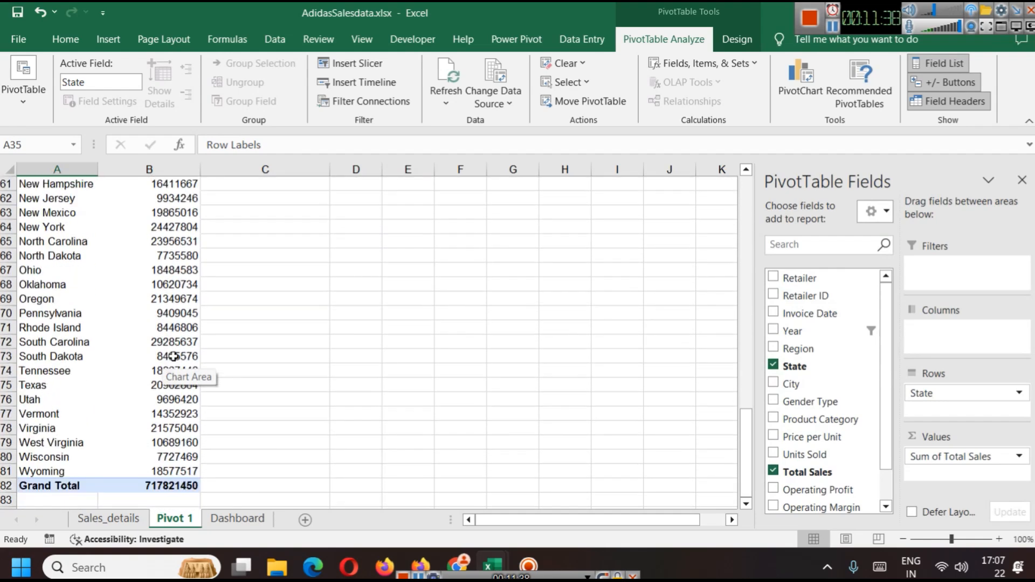
{"action": "scroll", "coordinate": [167, 356], "scroll_direction": "up", "scroll_amount": 12}
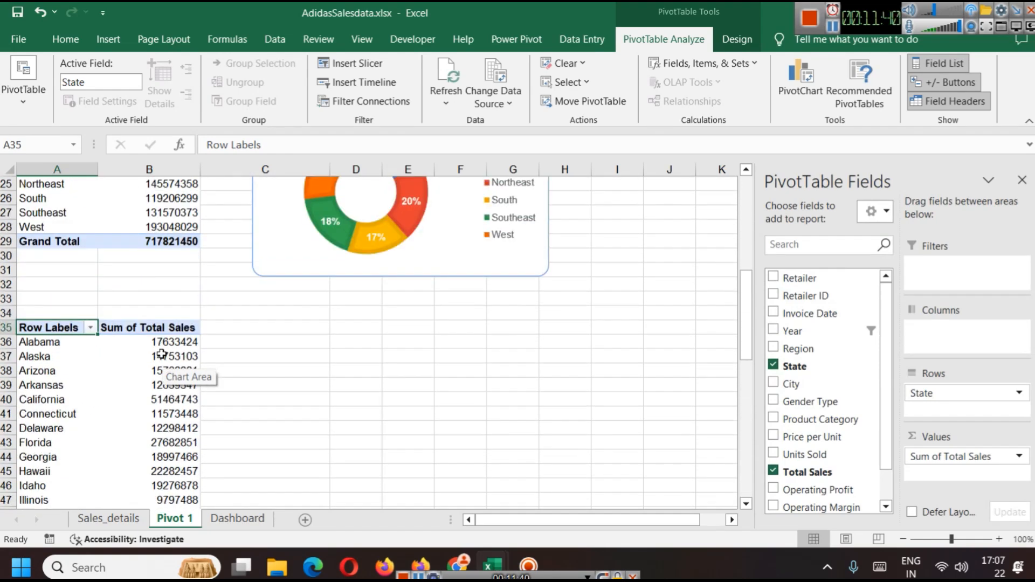
{"action": "scroll", "coordinate": [233, 355], "scroll_direction": "down", "scroll_amount": 11}
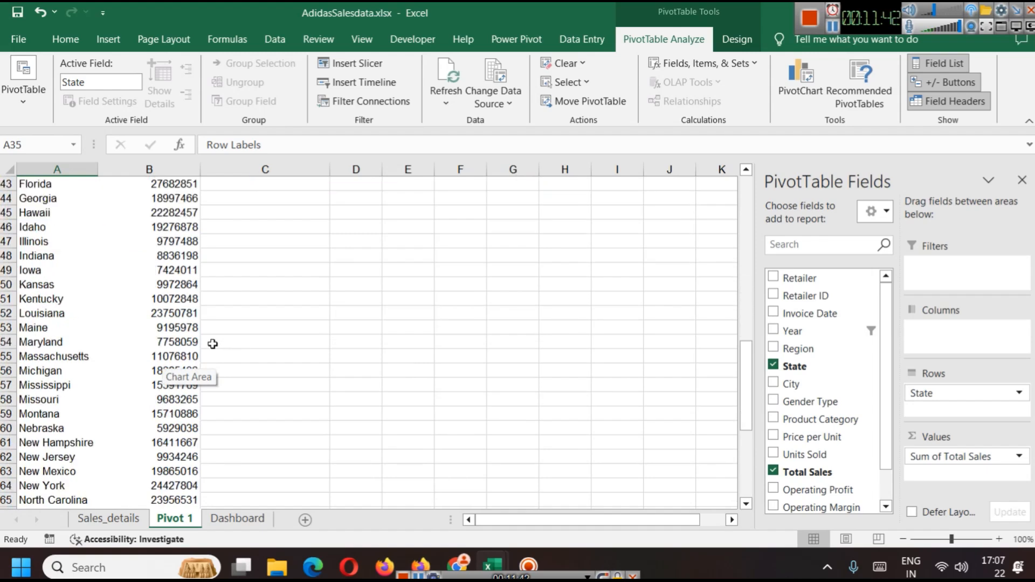
{"action": "scroll", "coordinate": [234, 362], "scroll_direction": "up", "scroll_amount": 10}
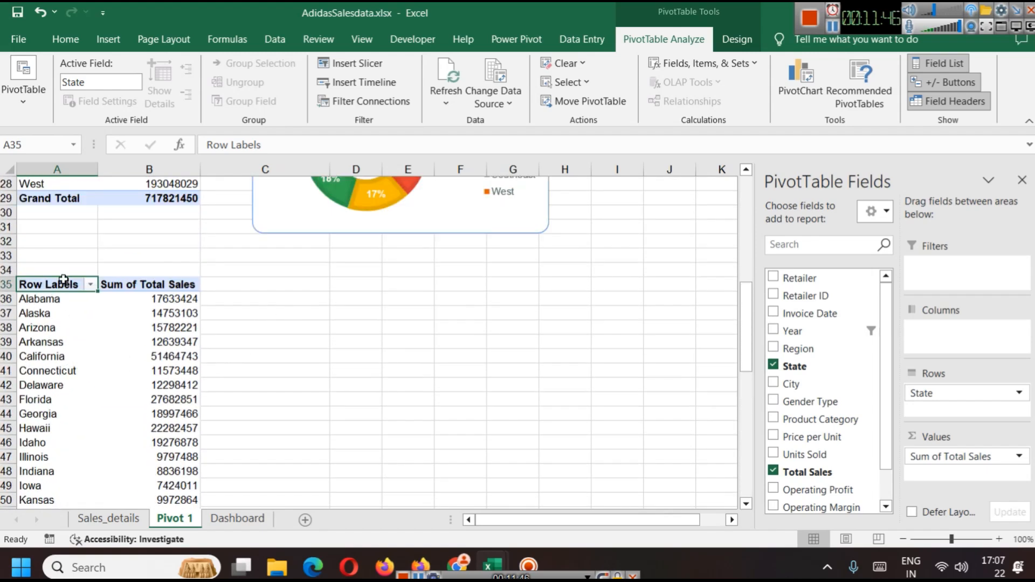
{"action": "left_click", "coordinate": [109, 40]}
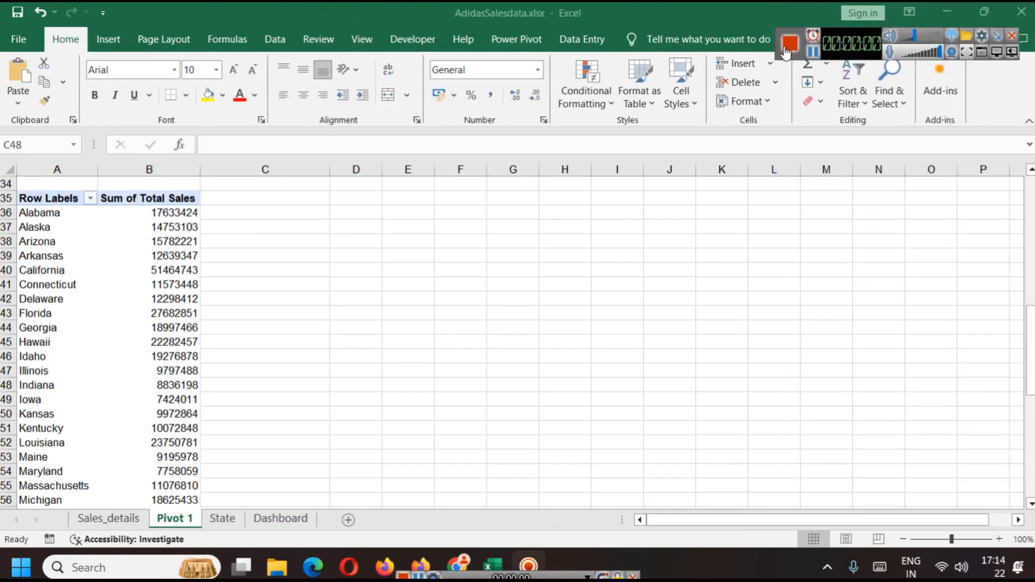
{"action": "scroll", "coordinate": [400, 339], "scroll_direction": "up", "scroll_amount": 4}
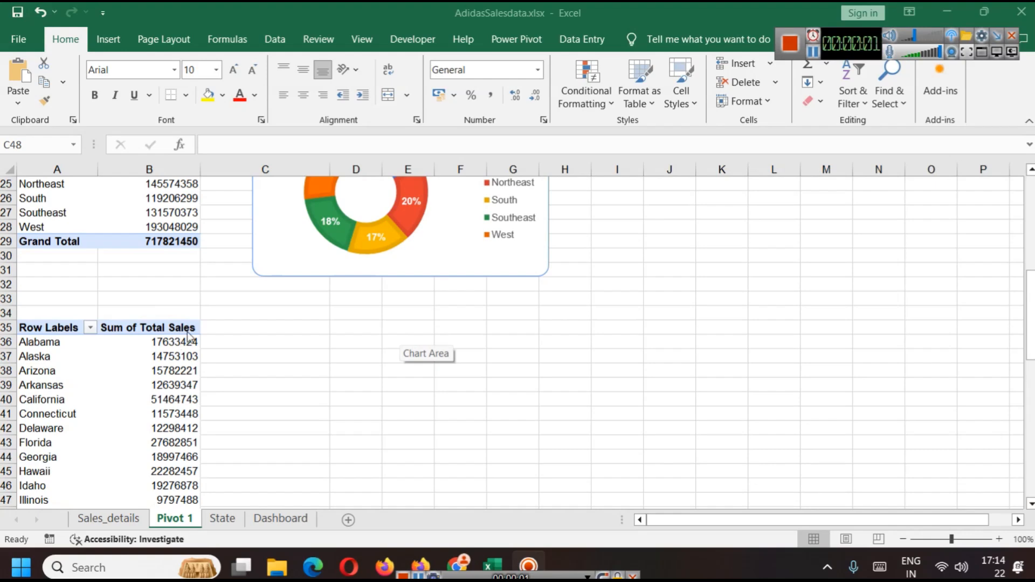
{"action": "scroll", "coordinate": [255, 357], "scroll_direction": "down", "scroll_amount": 2}
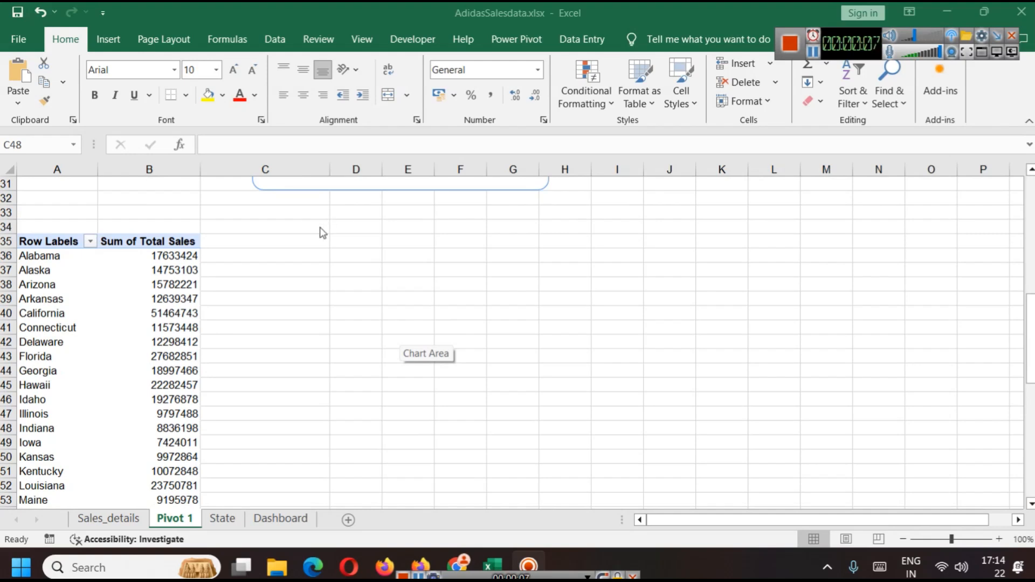
Step: Try to insert a Filled Map chart from the State pivot table and dismiss the information dialog
{"action": "left_click", "coordinate": [49, 243]}
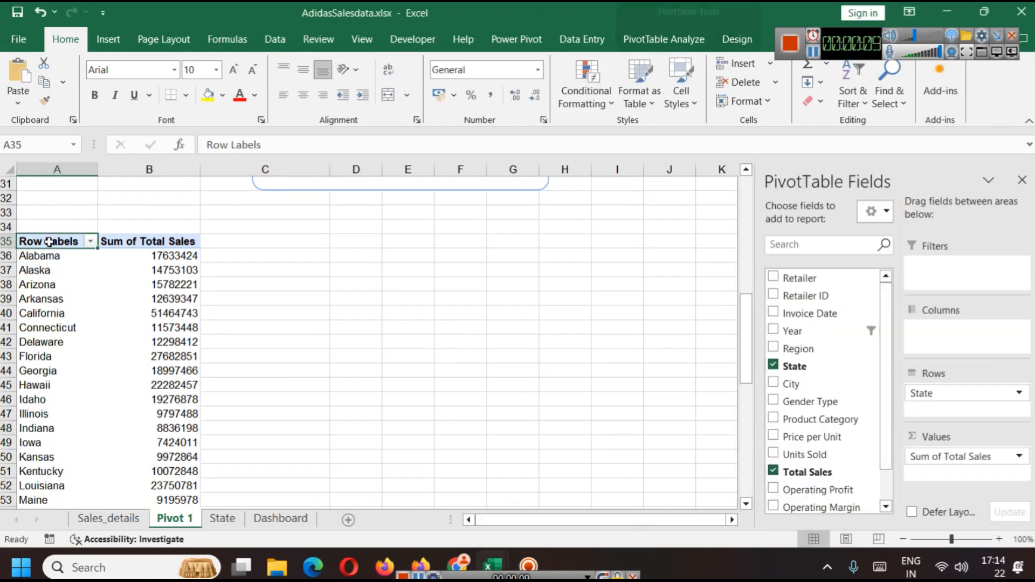
{"action": "left_click", "coordinate": [108, 39]}
{"action": "left_click", "coordinate": [562, 103]}
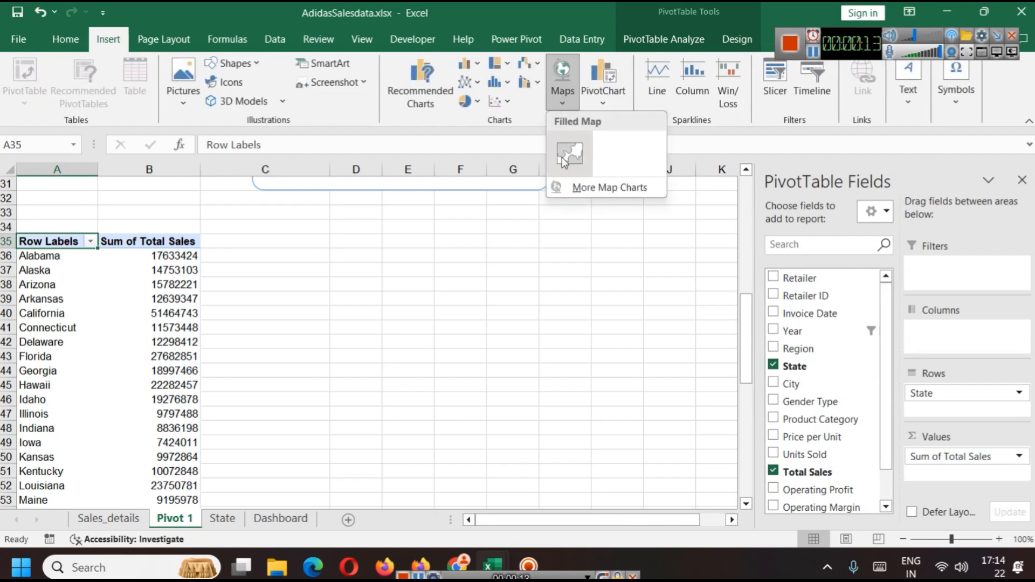
{"action": "left_click", "coordinate": [563, 157]}
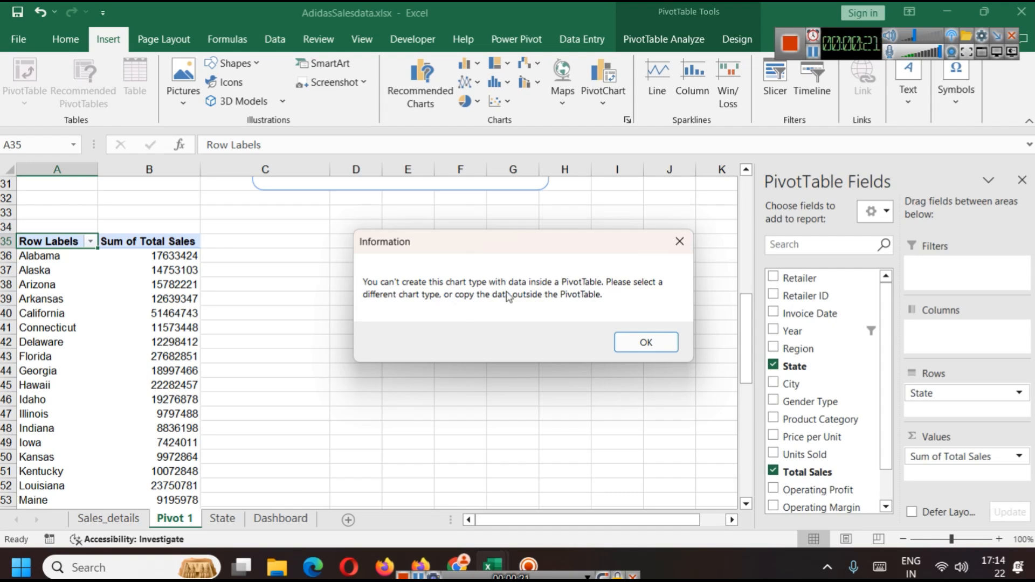
{"action": "left_click", "coordinate": [628, 343]}
{"action": "scroll", "coordinate": [162, 294], "scroll_direction": "down", "scroll_amount": 3}
{"action": "scroll", "coordinate": [168, 298], "scroll_direction": "up", "scroll_amount": 3}
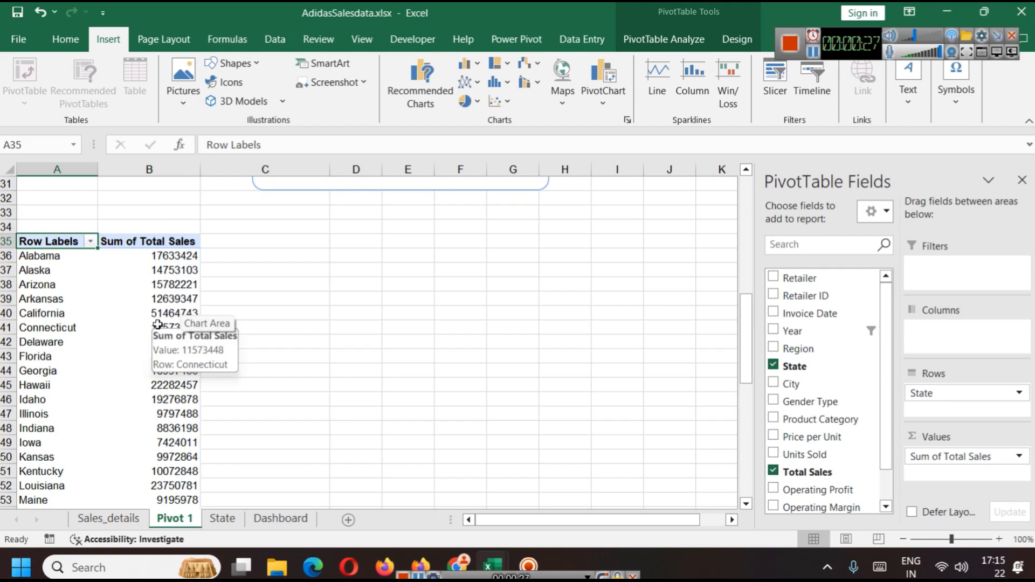
{"action": "scroll", "coordinate": [127, 297], "scroll_direction": "down", "scroll_amount": 6}
{"action": "scroll", "coordinate": [124, 294], "scroll_direction": "up", "scroll_amount": 5}
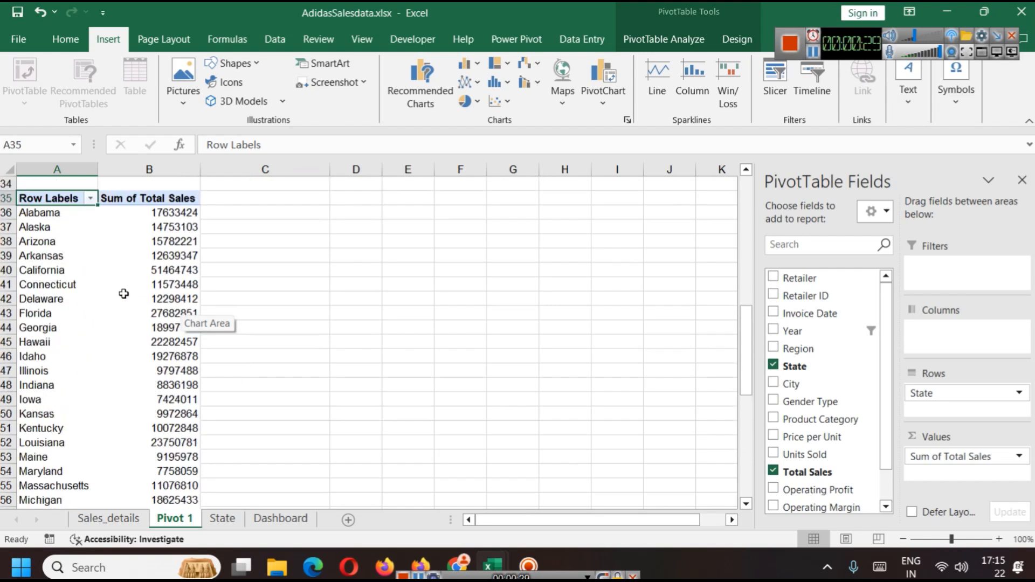
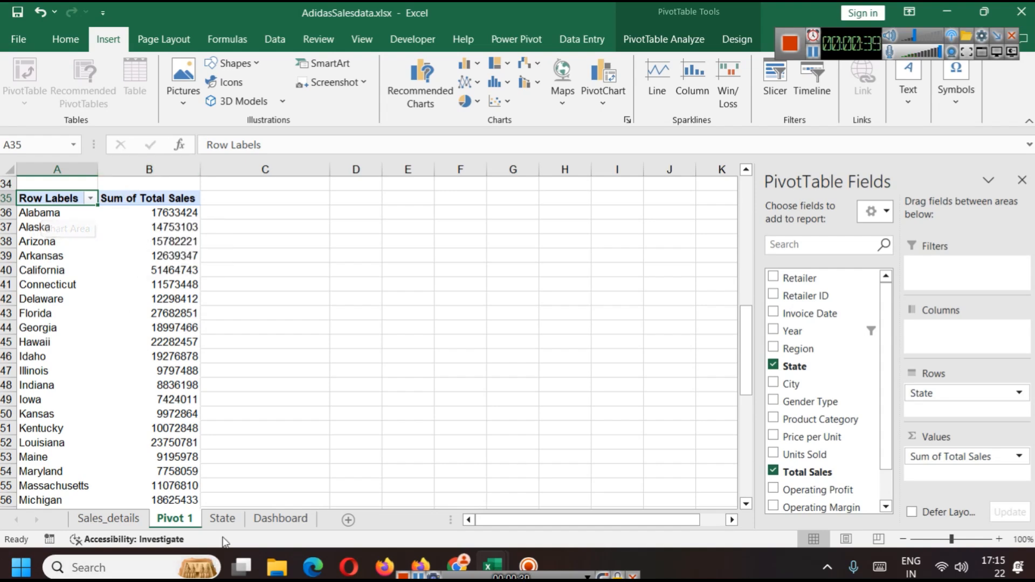
Step: Insert a new worksheet next to Pivot 1
{"action": "right_click", "coordinate": [177, 523]}
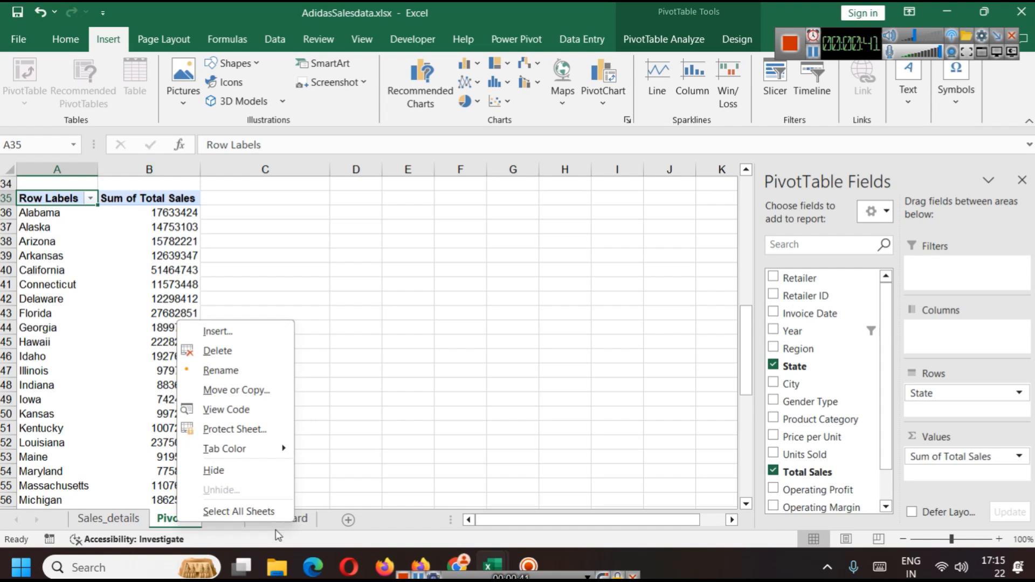
{"action": "left_click", "coordinate": [348, 523]}
{"action": "left_click", "coordinate": [347, 520]}
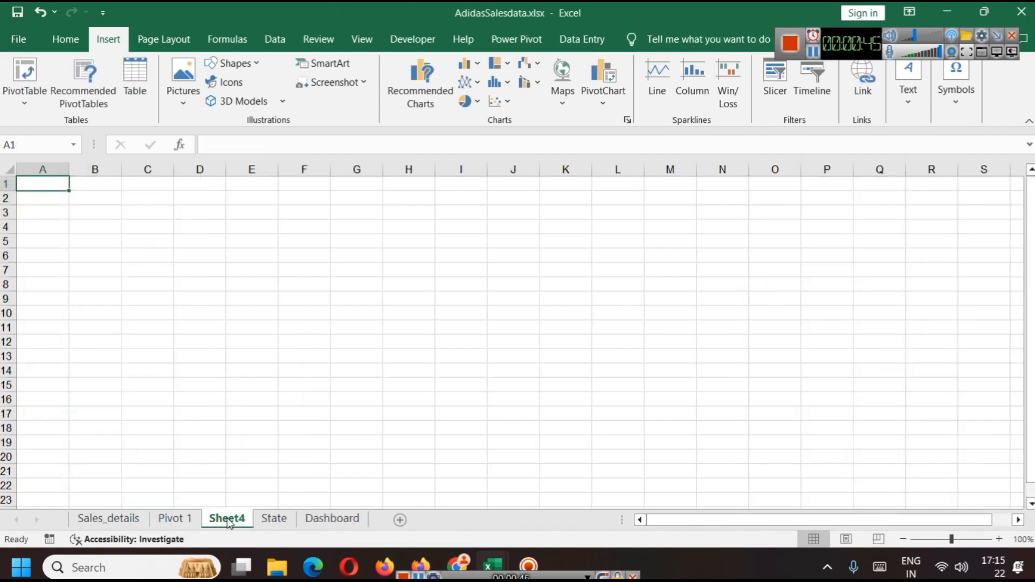
Step: Enter the column headers Statename and Total Sales in A1 and B1 of the new sheet
{"action": "type", "text": "Statename"}
{"action": "key", "text": "Tab"}
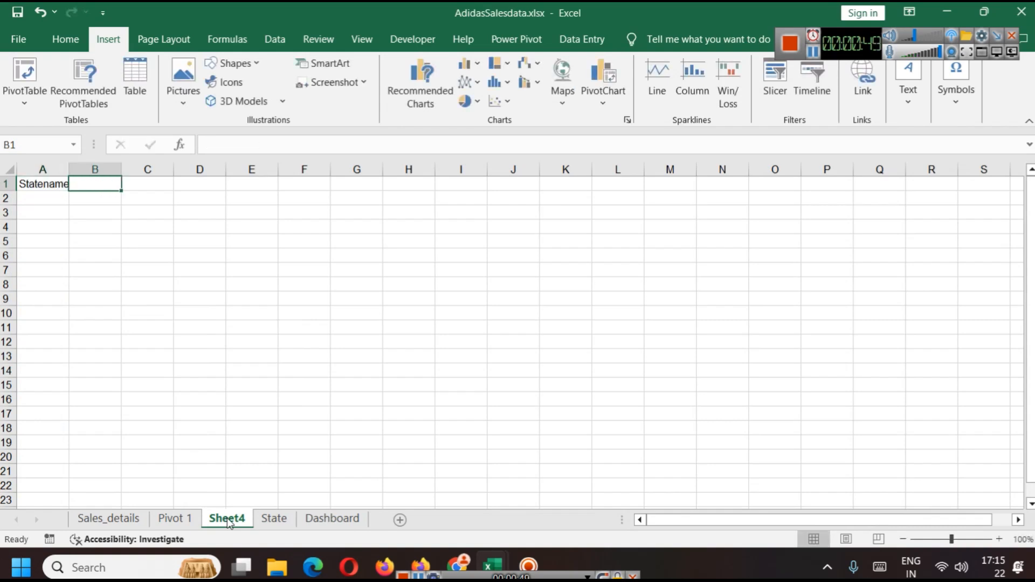
{"action": "type", "text": "Total Sales"}
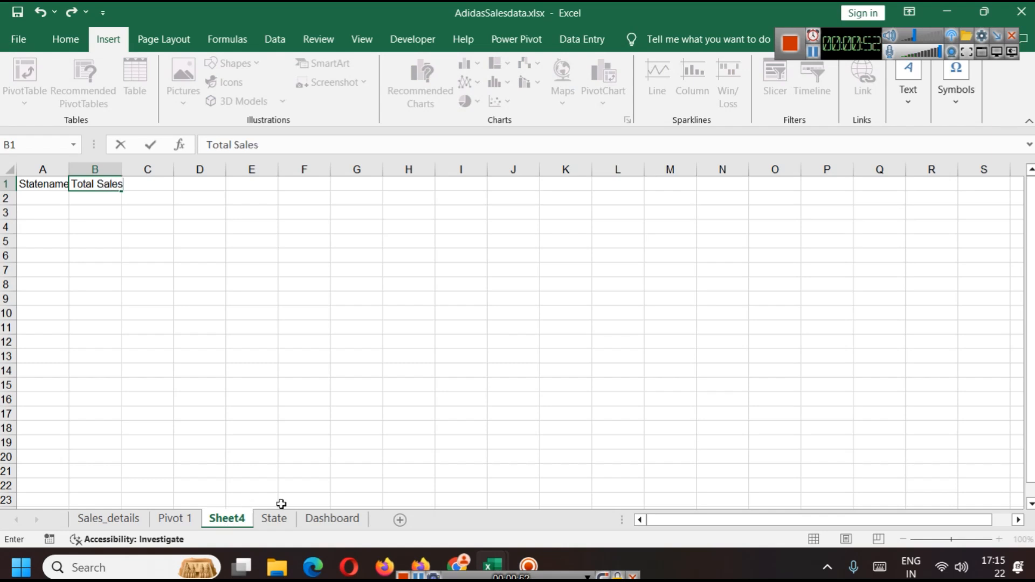
{"action": "left_click", "coordinate": [281, 504]}
{"action": "left_click", "coordinate": [41, 202]}
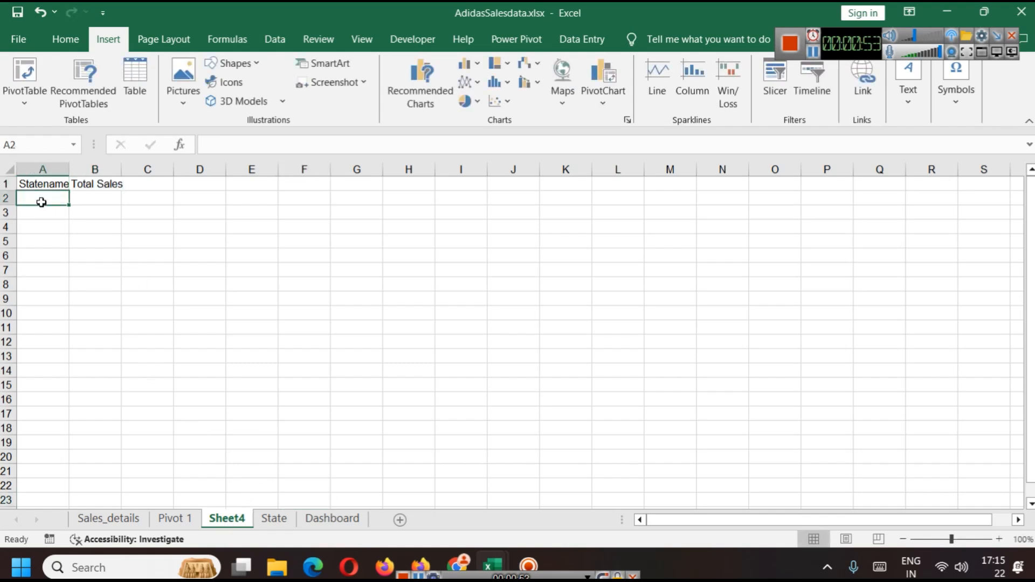
Step: Link cell A2 to the pivot table's first state with the formula ='Pivot 1'!A36
{"action": "left_click", "coordinate": [236, 146]}
{"action": "type", "text": "="}
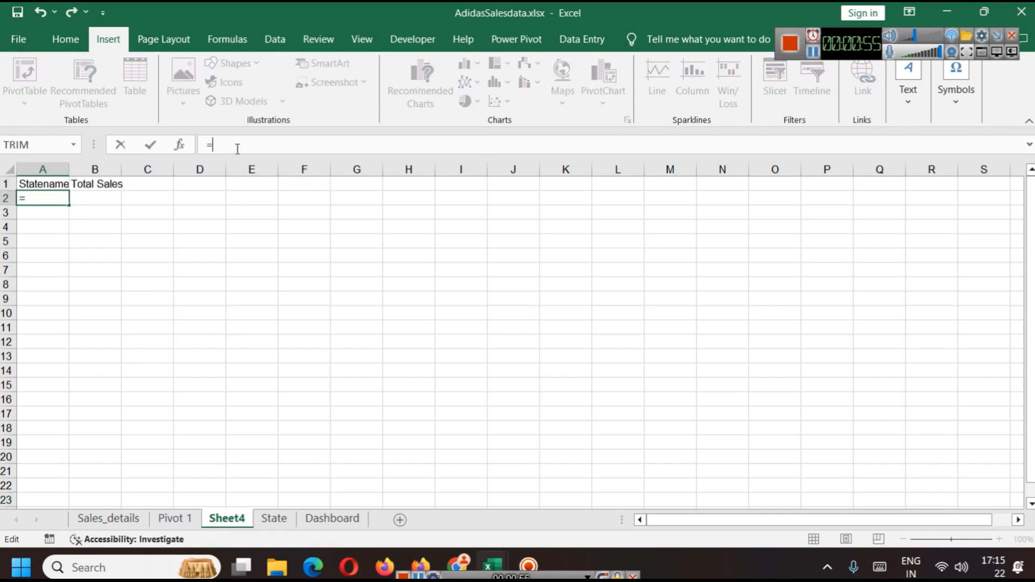
{"action": "type", "text": "'P"}
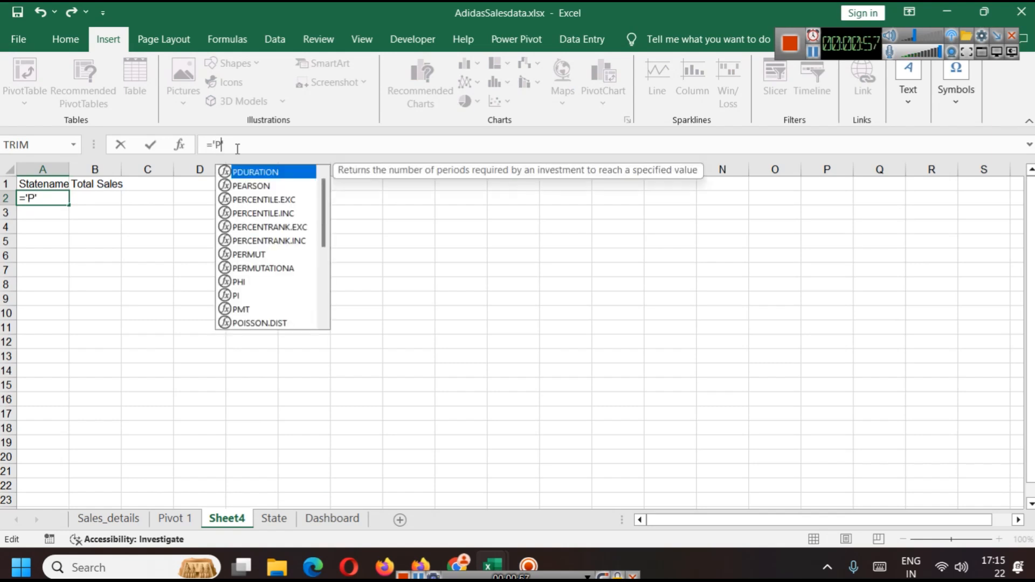
{"action": "type", "text": "ivot 1'z"}
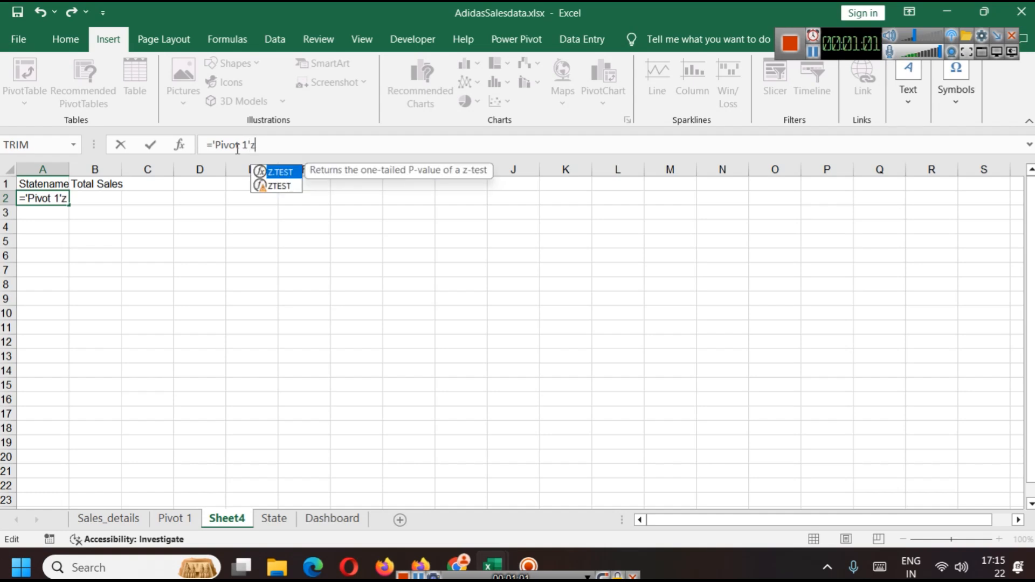
{"action": "type", "text": "A36"}
{"action": "key", "text": "Return"}
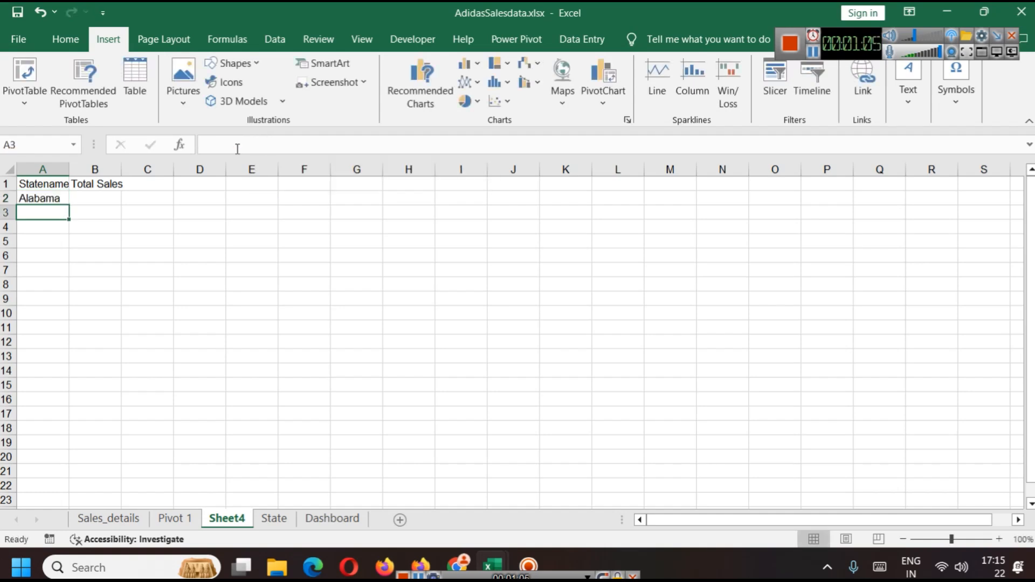
Step: Copy the linking formula from A2 into B2 to pull the matching sales value
{"action": "left_click", "coordinate": [37, 198]}
{"action": "key", "text": "ctrl+c"}
{"action": "left_click", "coordinate": [87, 197]}
{"action": "key", "text": "ctrl+v"}
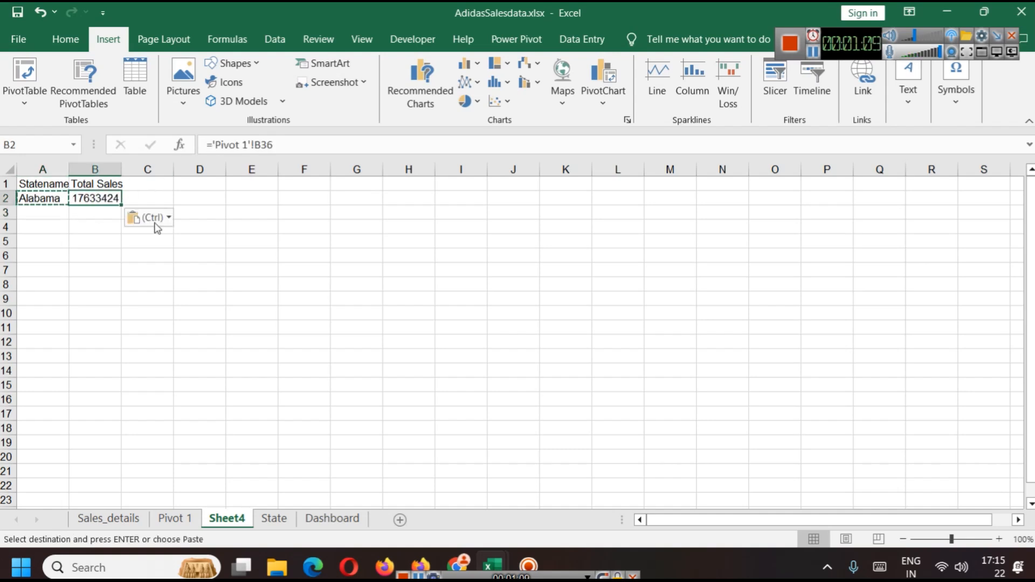
Step: Fill the linked state and sales formulas down both columns through row 23
{"action": "left_click", "coordinate": [293, 144]}
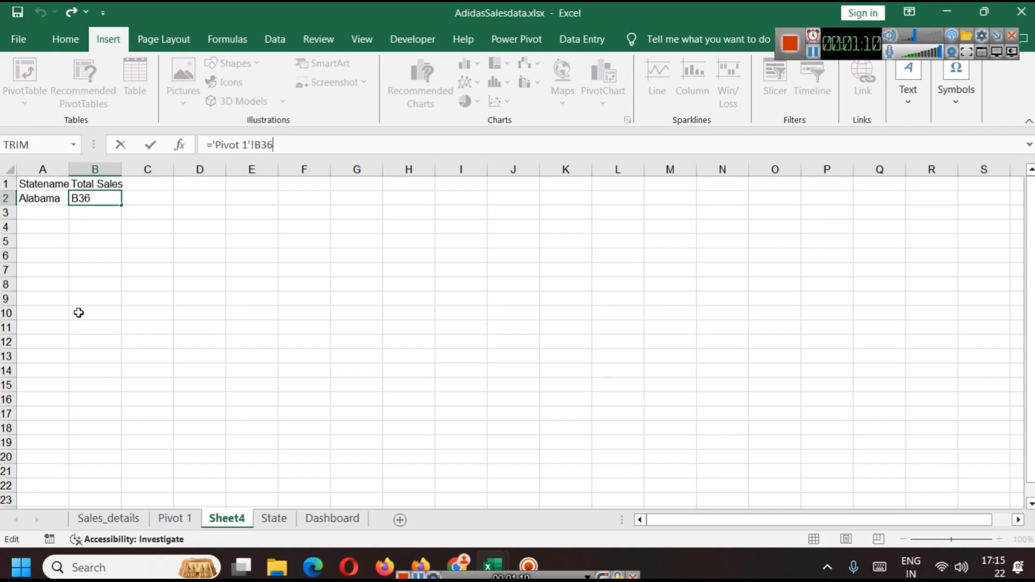
{"action": "left_click", "coordinate": [64, 199]}
{"action": "left_click", "coordinate": [95, 240]}
{"action": "left_click_drag", "start_coordinate": [38, 198], "coordinate": [95, 494]}
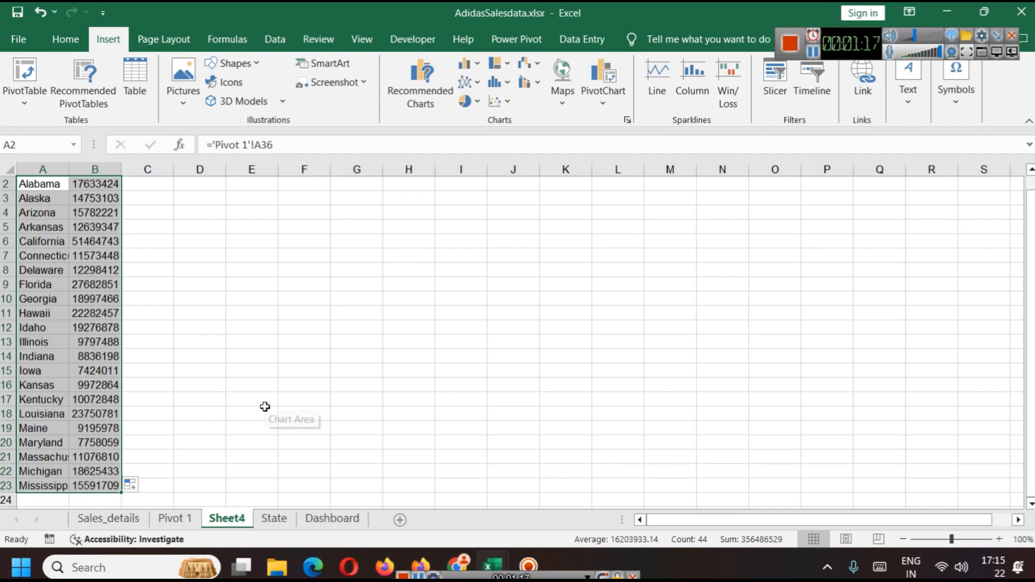
Step: Delete Sheet4 from the workbook
{"action": "left_click", "coordinate": [811, 51]}
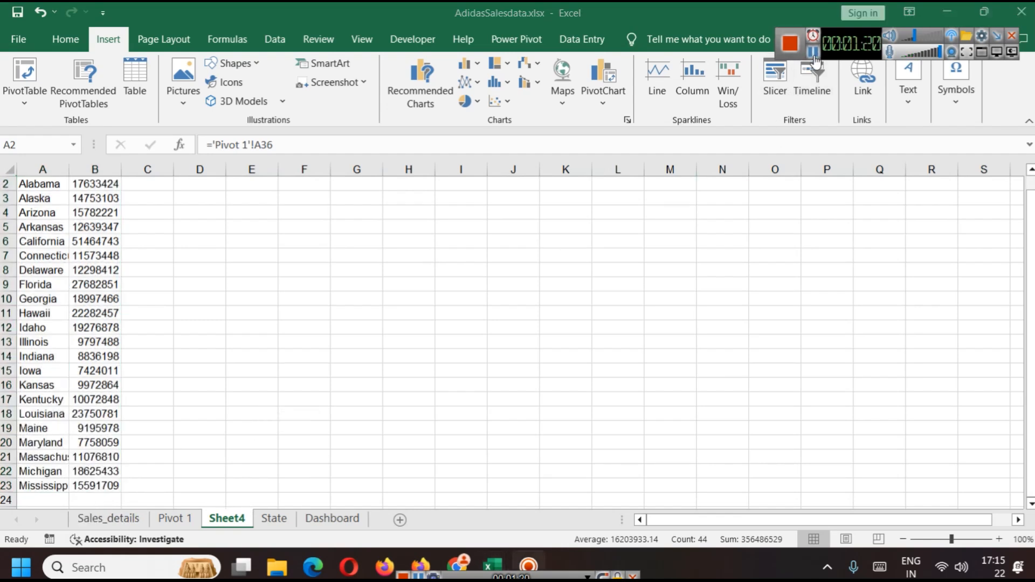
{"action": "right_click", "coordinate": [233, 519]}
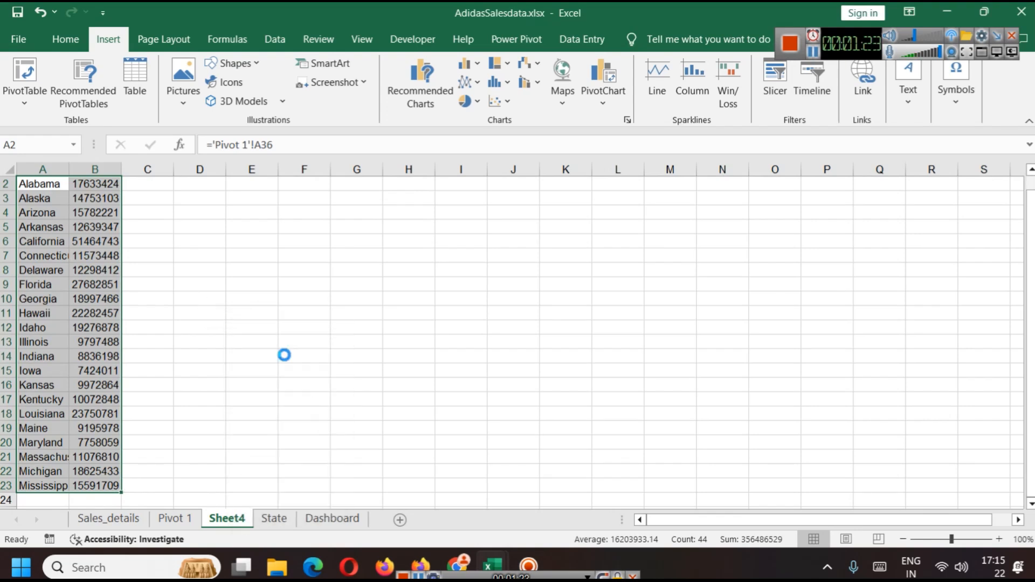
{"action": "left_click", "coordinate": [285, 350]}
{"action": "left_click", "coordinate": [489, 326]}
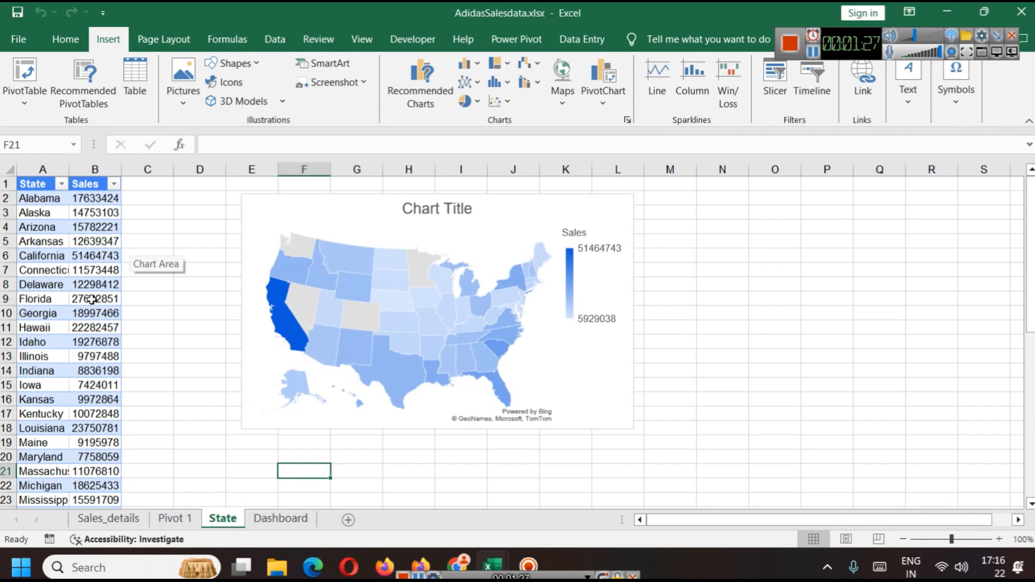
Step: Compare the State sheet's table with the State pivot table on Pivot 1
{"action": "scroll", "coordinate": [92, 299], "scroll_direction": "down", "scroll_amount": 11}
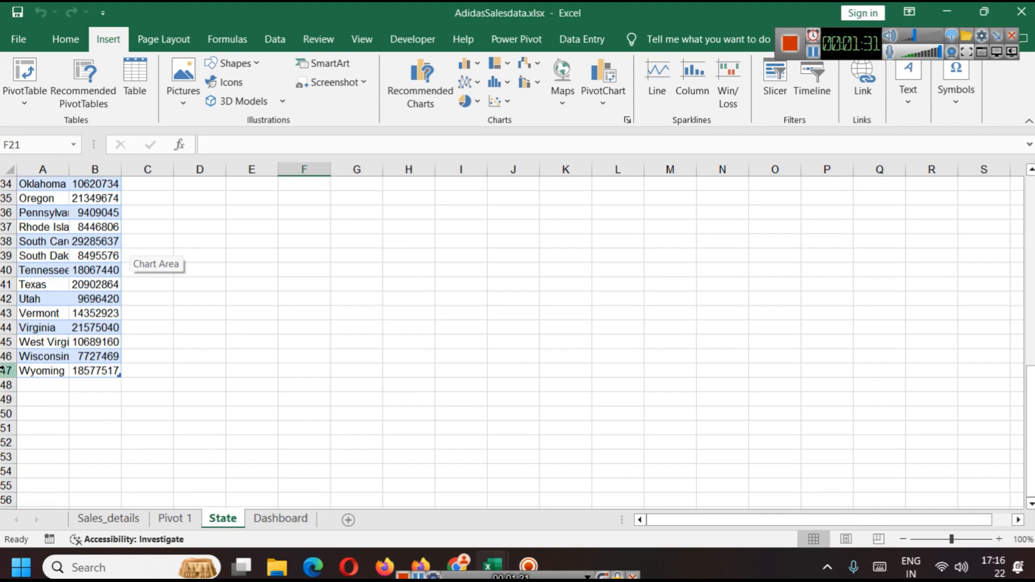
{"action": "left_click", "coordinate": [174, 519]}
{"action": "scroll", "coordinate": [127, 407], "scroll_direction": "down", "scroll_amount": 15}
{"action": "scroll", "coordinate": [135, 402], "scroll_direction": "up", "scroll_amount": 2}
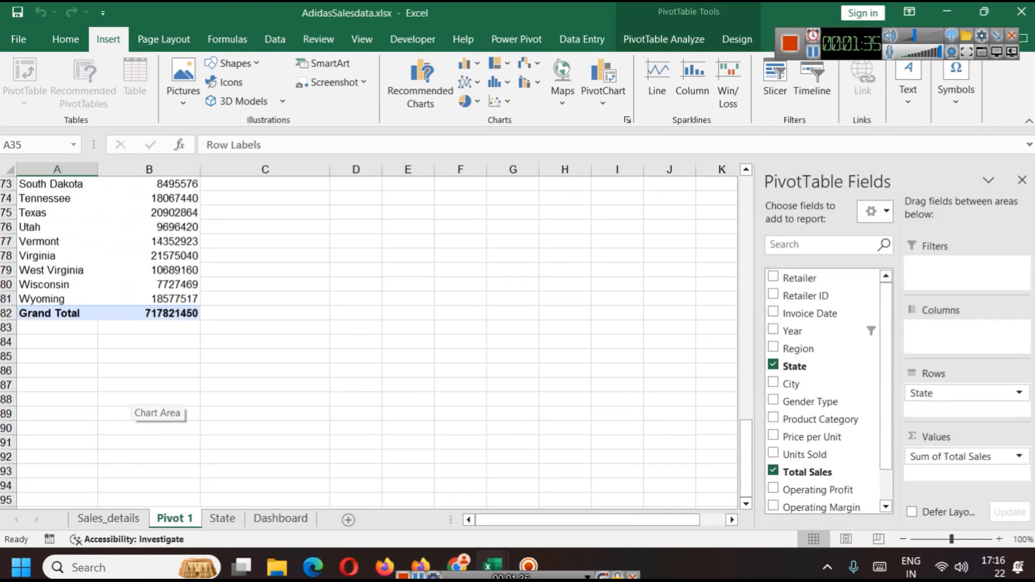
{"action": "left_click", "coordinate": [222, 518]}
{"action": "scroll", "coordinate": [132, 412], "scroll_direction": "up", "scroll_amount": 6}
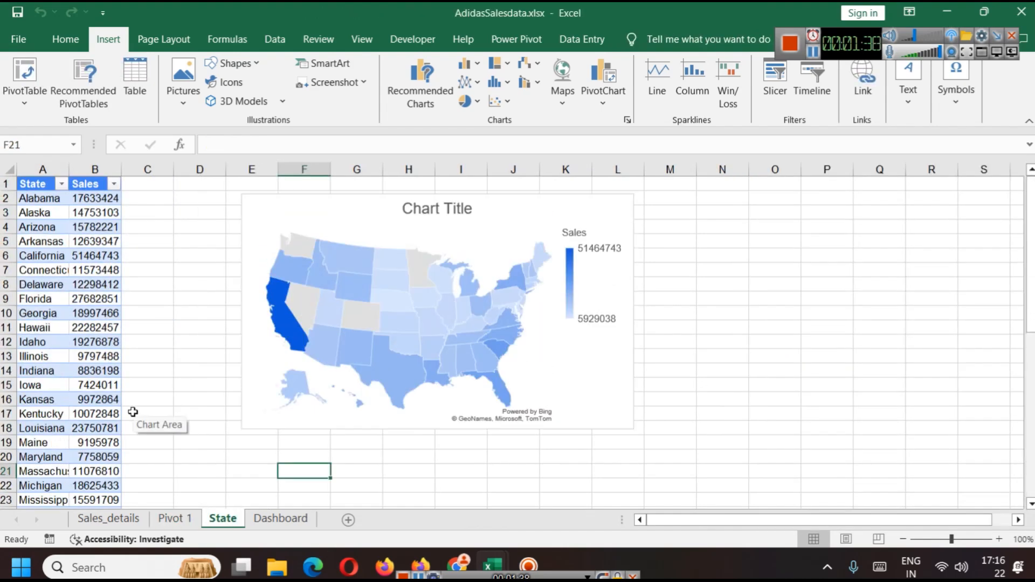
Step: Select and compare the data ranges of the State table and the State pivot table
{"action": "left_click", "coordinate": [36, 198]}
{"action": "key", "text": "ctrl+shift+Down"}
{"action": "key", "text": "ctrl+shift+Right"}
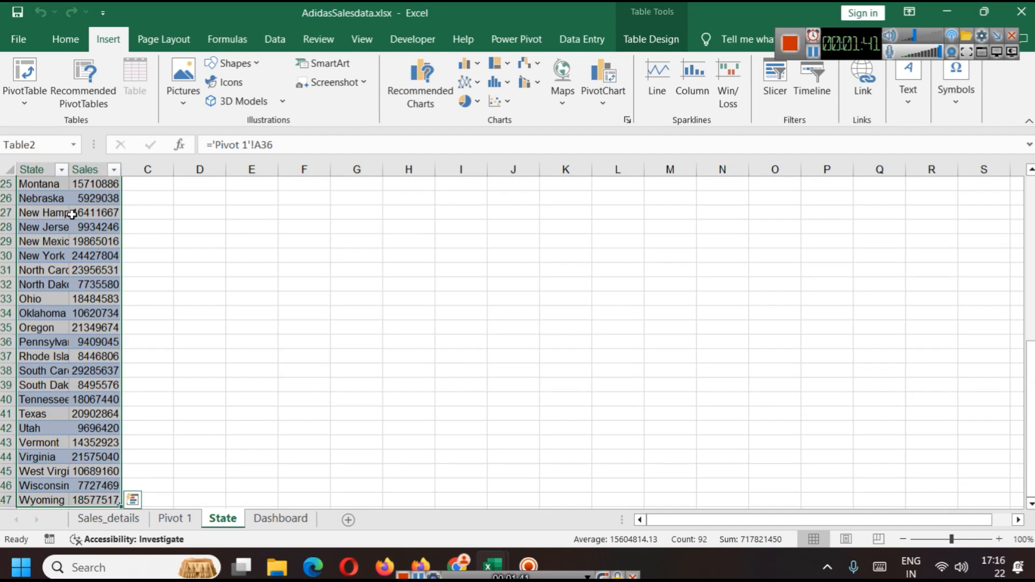
{"action": "scroll", "coordinate": [160, 318], "scroll_direction": "up", "scroll_amount": 8}
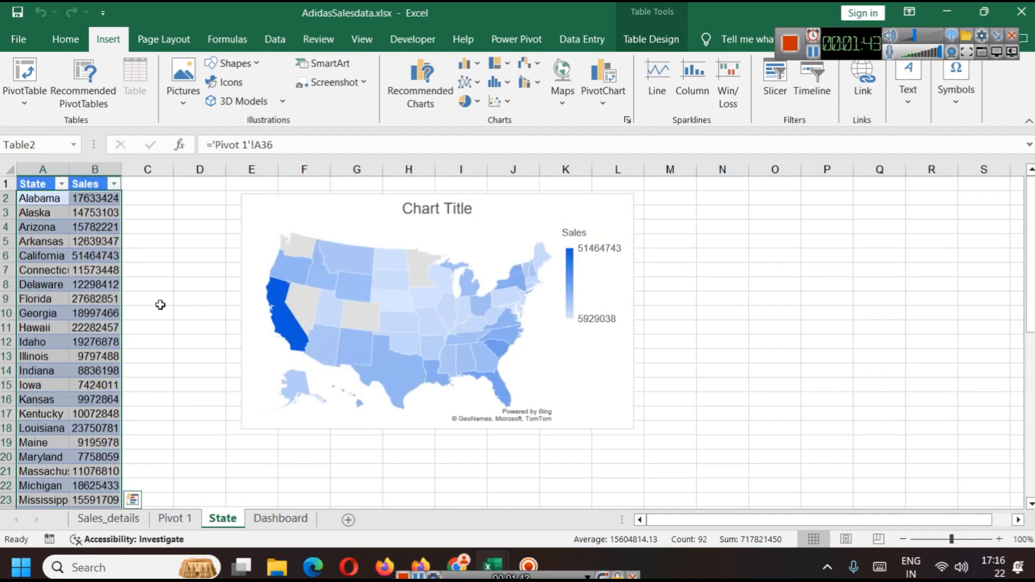
{"action": "left_click", "coordinate": [153, 241]}
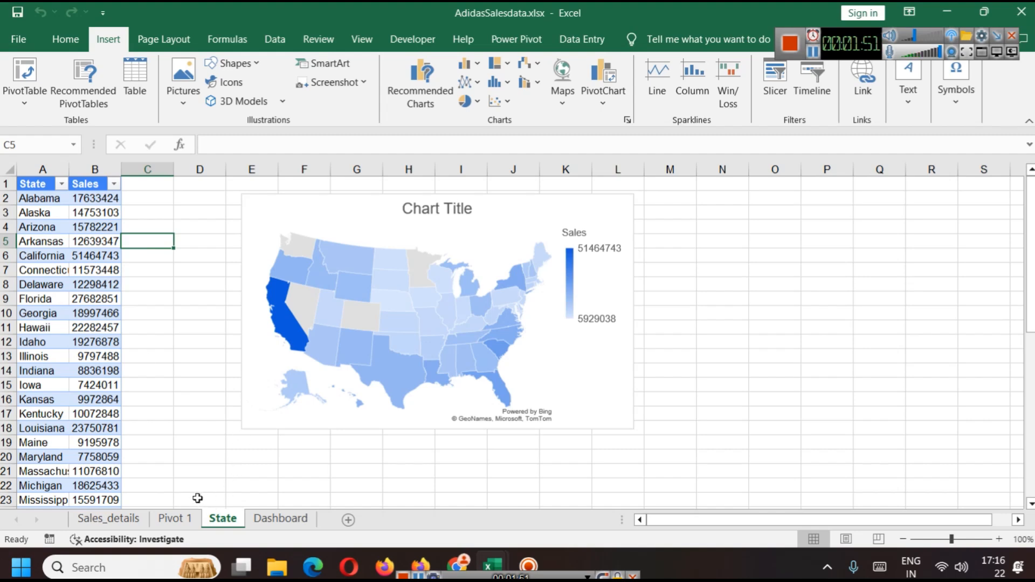
{"action": "left_click", "coordinate": [175, 518]}
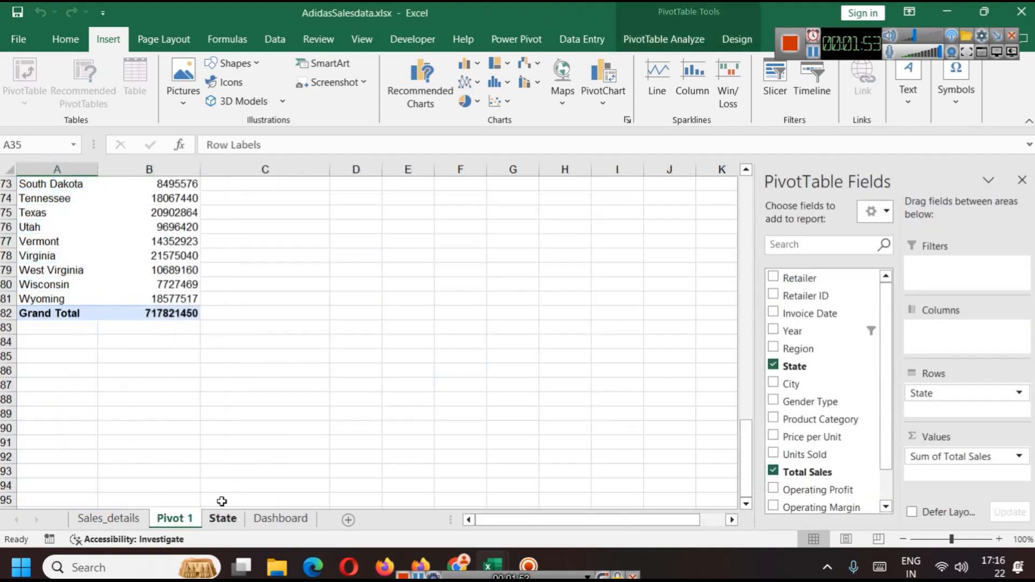
{"action": "scroll", "coordinate": [107, 313], "scroll_direction": "up", "scroll_amount": 12}
{"action": "scroll", "coordinate": [95, 293], "scroll_direction": "up", "scroll_amount": 2}
{"action": "left_click_drag", "start_coordinate": [43, 257], "coordinate": [165, 470]}
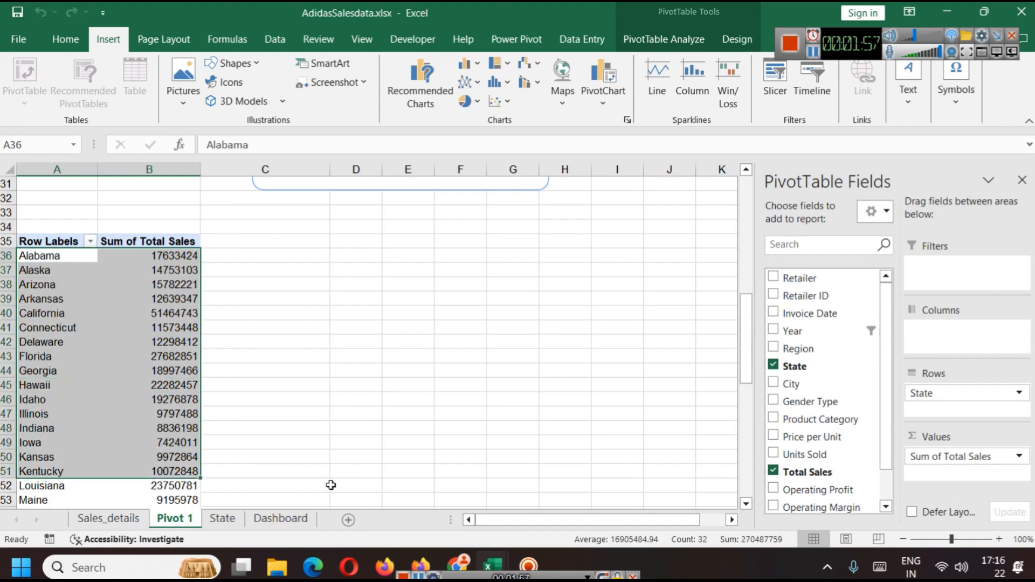
{"action": "left_click", "coordinate": [228, 520]}
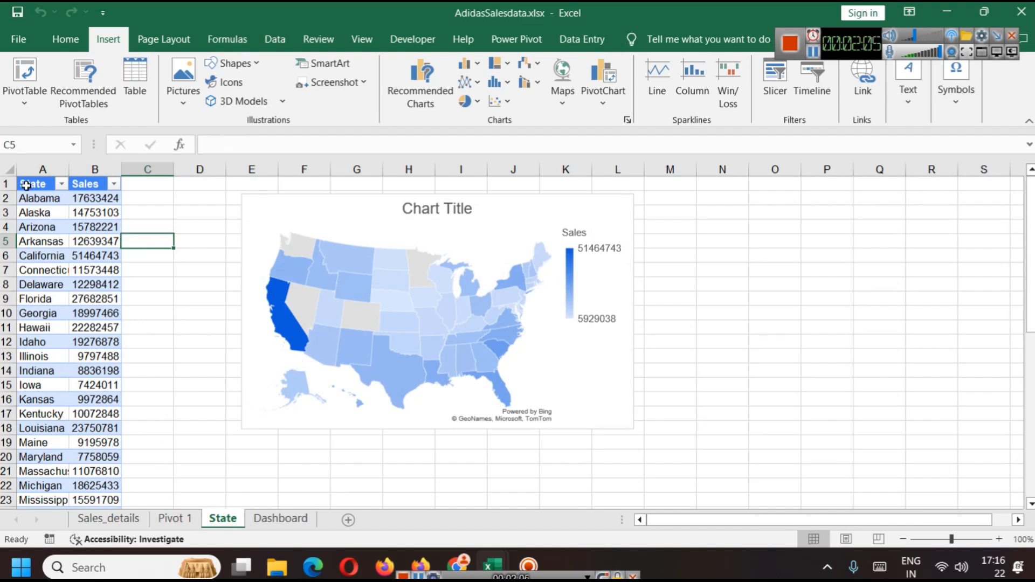
{"action": "left_click", "coordinate": [22, 185]}
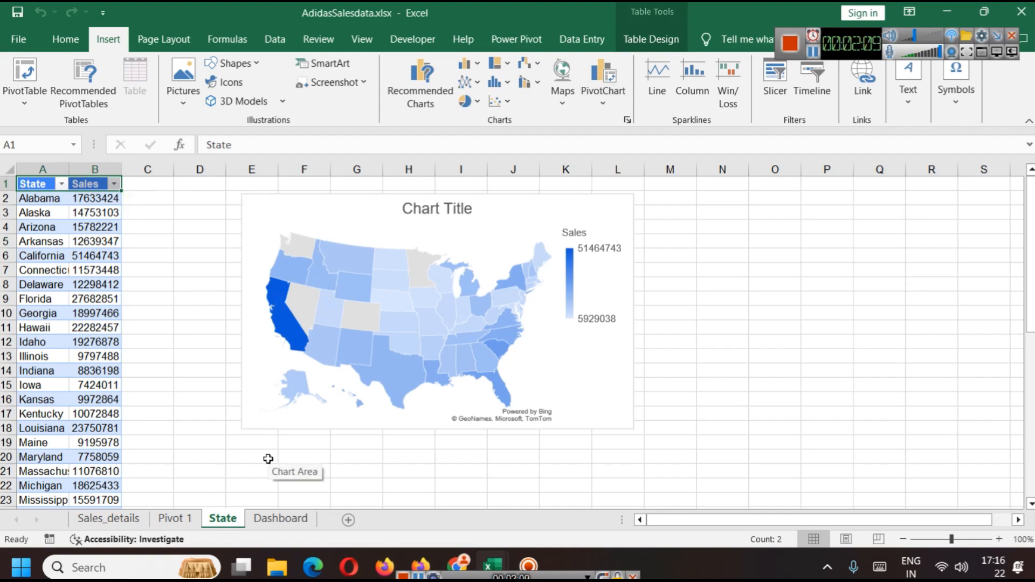
{"action": "left_click", "coordinate": [187, 519]}
{"action": "scroll", "coordinate": [337, 381], "scroll_direction": "down", "scroll_amount": 5}
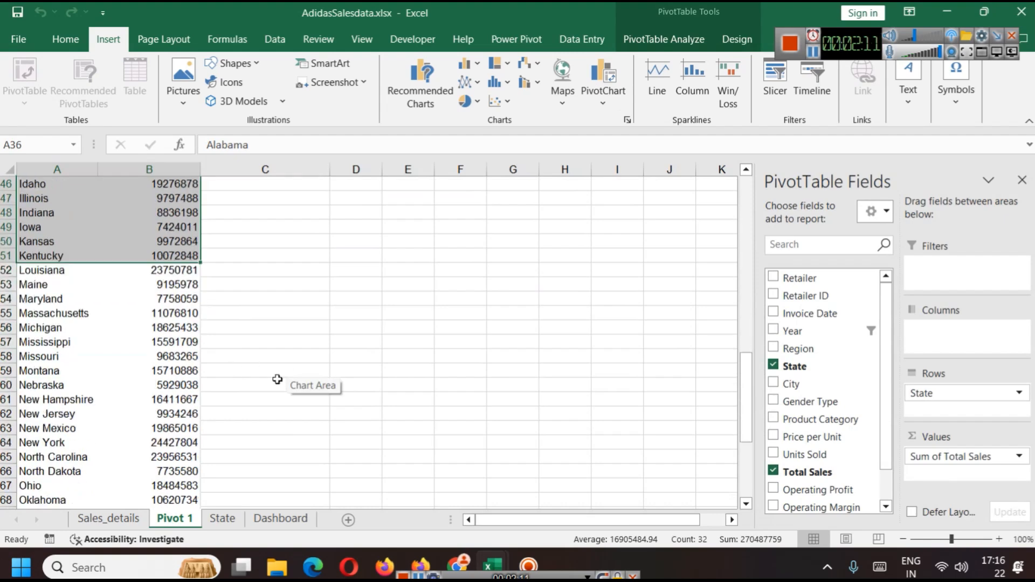
{"action": "scroll", "coordinate": [285, 377], "scroll_direction": "up", "scroll_amount": 14}
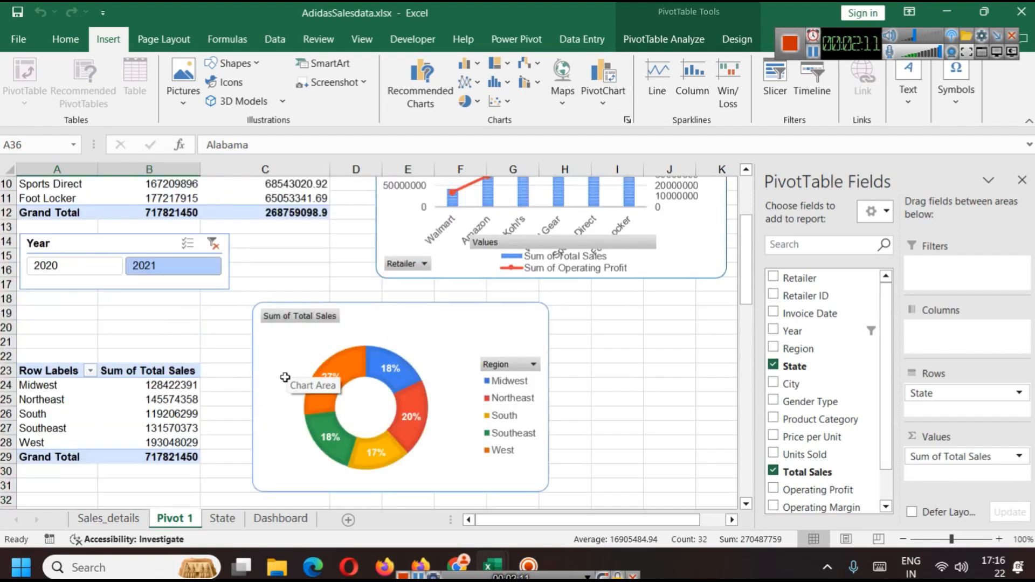
Step: Clear the Year slicer's filter on Pivot 1 and select the slicer
{"action": "left_click", "coordinate": [213, 243]}
{"action": "left_click", "coordinate": [119, 247]}
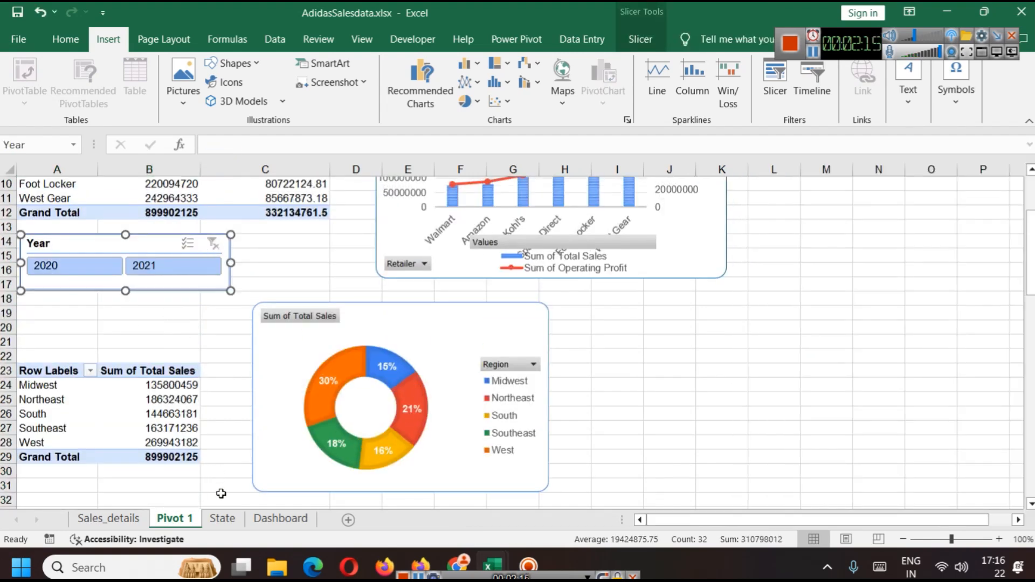
Step: Paste the Year slicer onto the State sheet and place it beside the map chart
{"action": "left_click", "coordinate": [239, 521]}
{"action": "key", "text": "ctrl+v"}
{"action": "left_click_drag", "start_coordinate": [148, 190], "coordinate": [792, 253]}
Step: Test the pasted slicer with the years 2021 and 2020, clear its filter, and delete it
{"action": "left_click", "coordinate": [790, 273]}
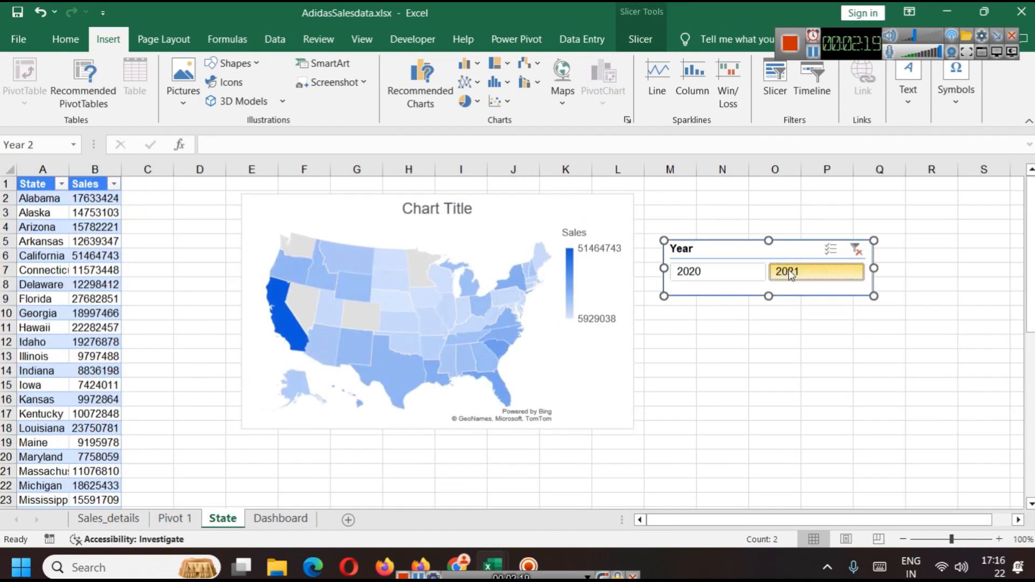
{"action": "left_click", "coordinate": [736, 274]}
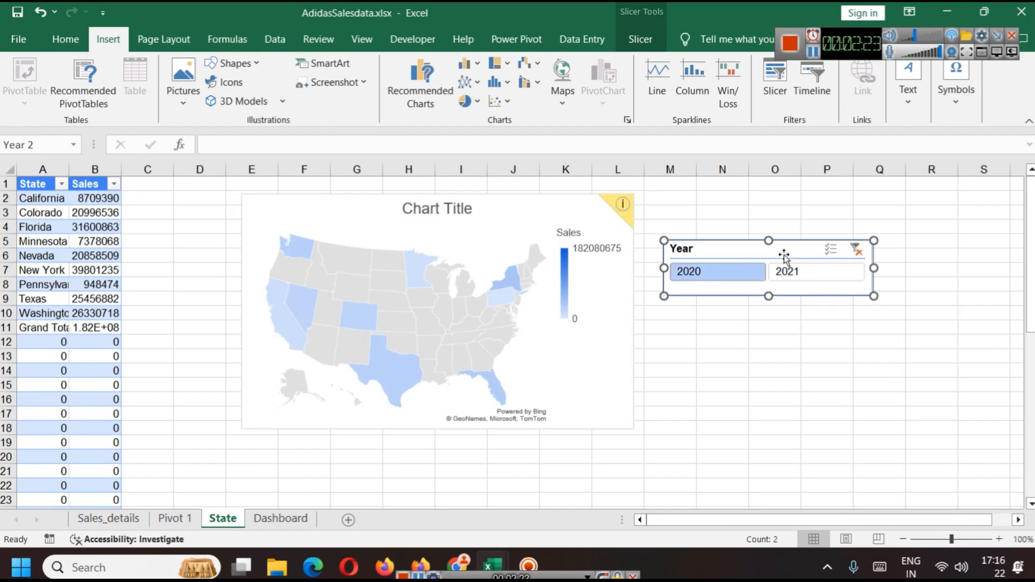
{"action": "left_click", "coordinate": [855, 250]}
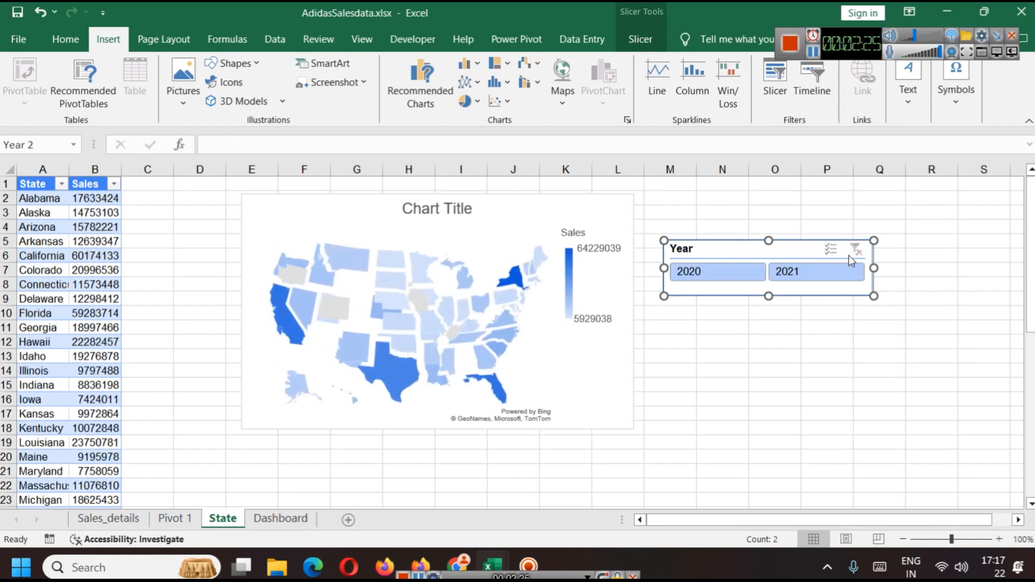
{"action": "key", "text": "Delete"}
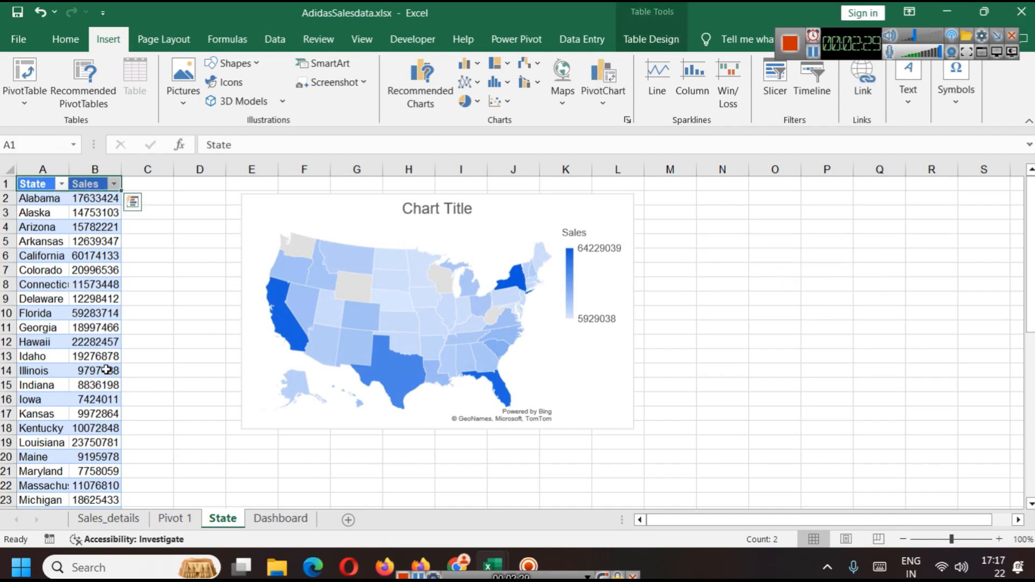
{"action": "key", "text": "ctrl+shift+Down"}
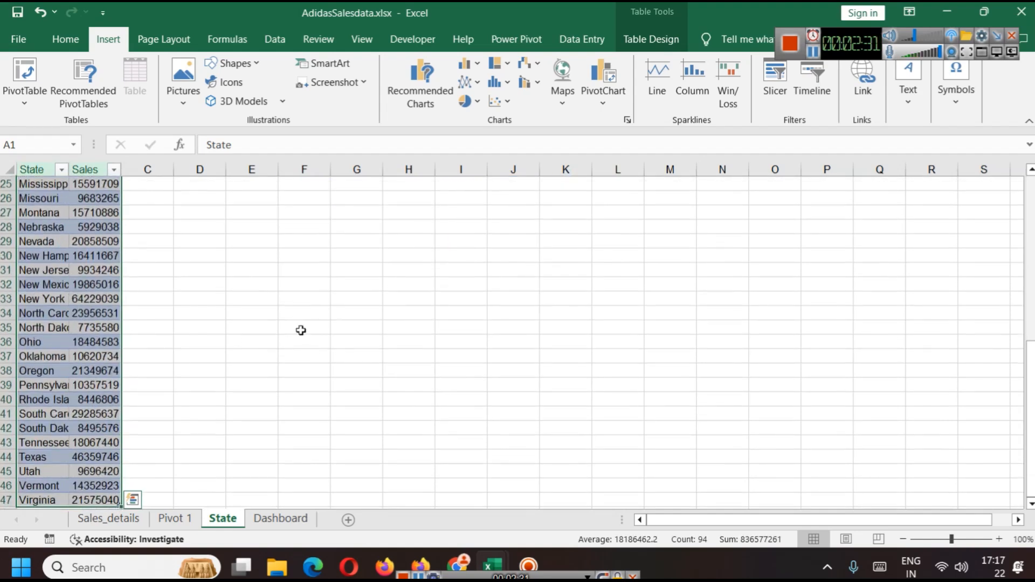
{"action": "scroll", "coordinate": [323, 336], "scroll_direction": "up", "scroll_amount": 8}
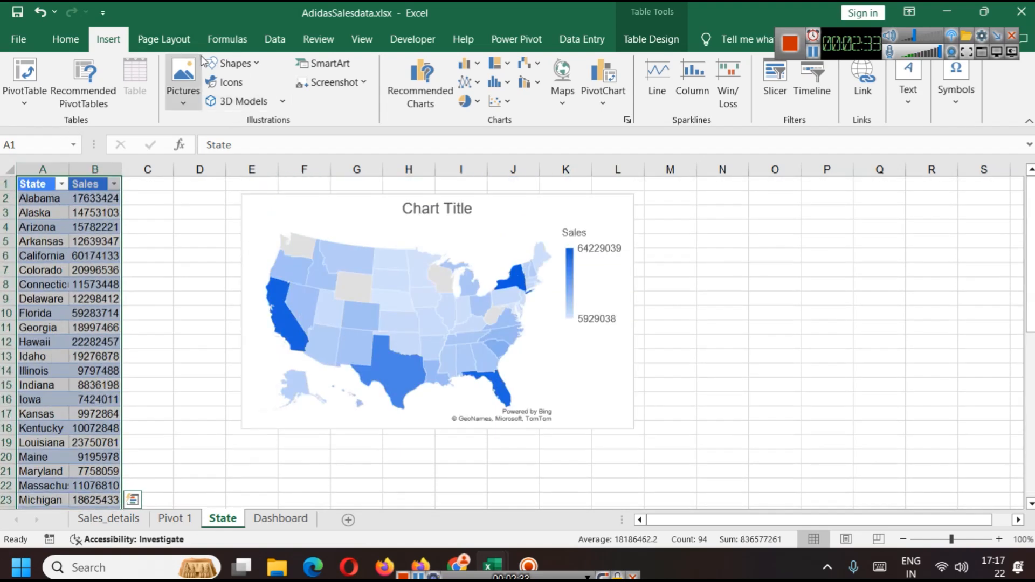
{"action": "left_click", "coordinate": [561, 97]}
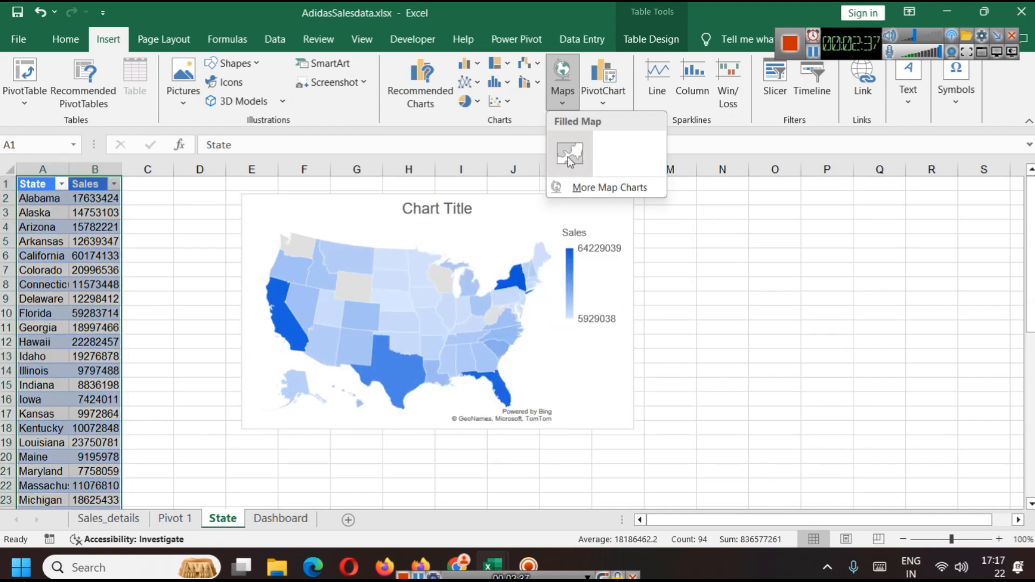
{"action": "left_click", "coordinate": [734, 335]}
{"action": "left_click", "coordinate": [498, 265]}
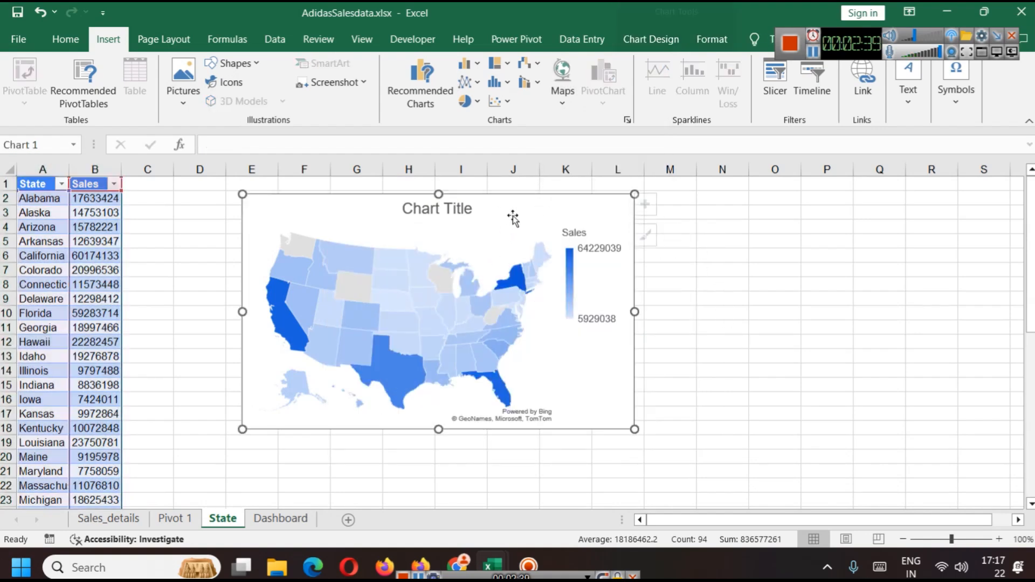
Step: Give the map chart's plot area a solid blue border
{"action": "right_click", "coordinate": [521, 224]}
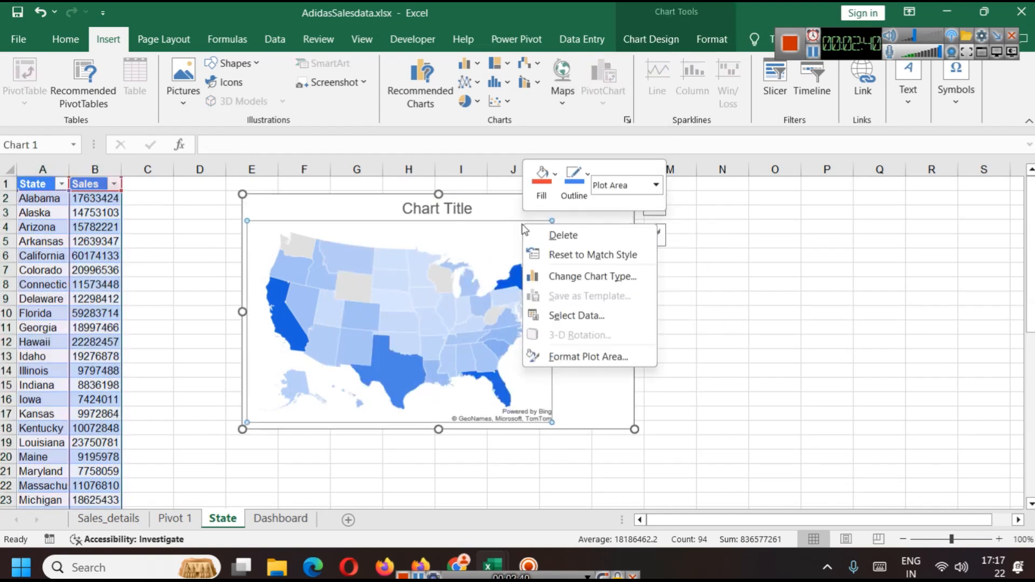
{"action": "left_click", "coordinate": [582, 357]}
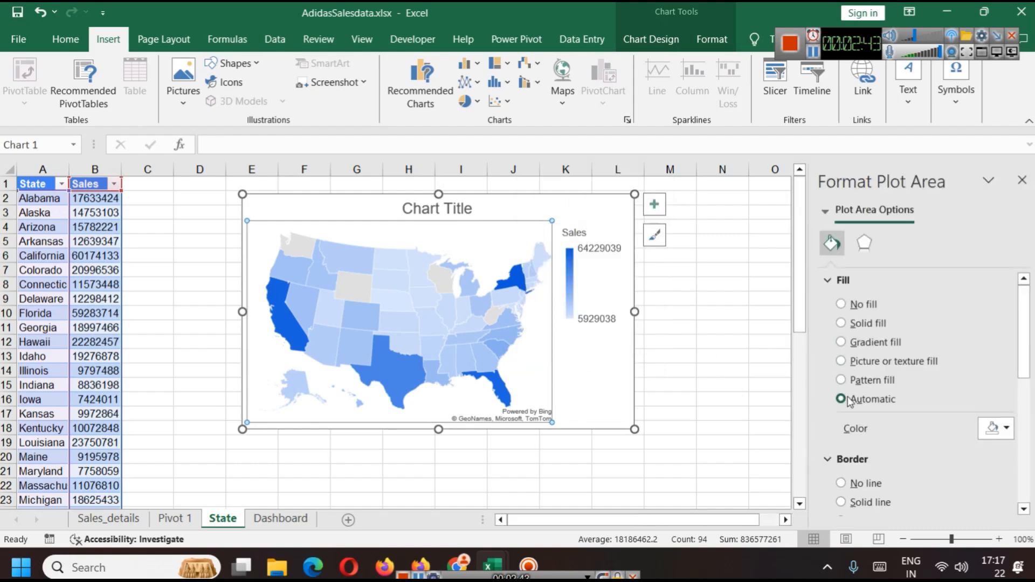
{"action": "scroll", "coordinate": [862, 415], "scroll_direction": "down", "scroll_amount": 3}
{"action": "left_click", "coordinate": [995, 449]}
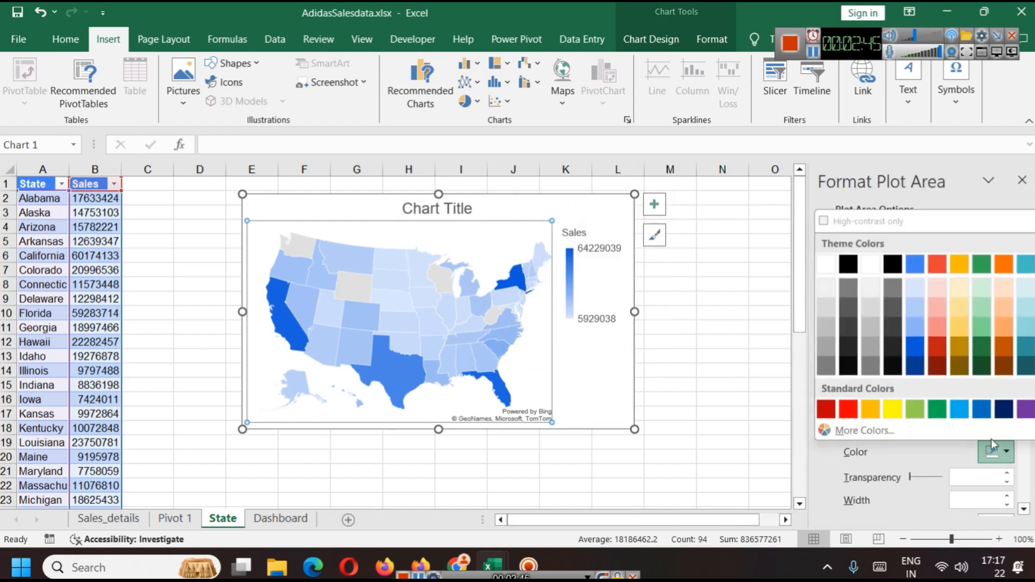
{"action": "left_click", "coordinate": [923, 265]}
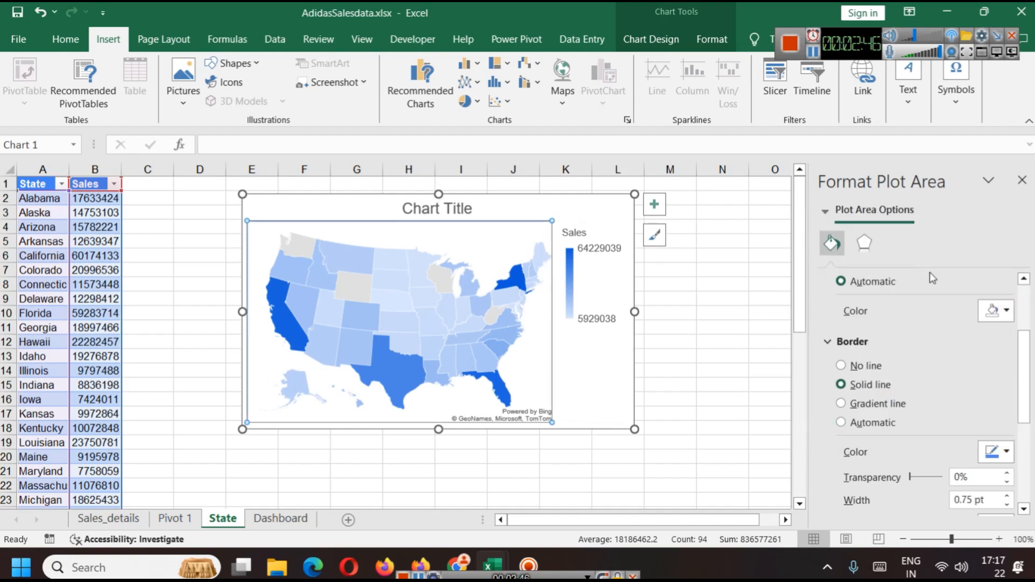
Step: Set the map's chart area border to a solid blue line
{"action": "left_click", "coordinate": [668, 400]}
{"action": "left_click", "coordinate": [612, 377]}
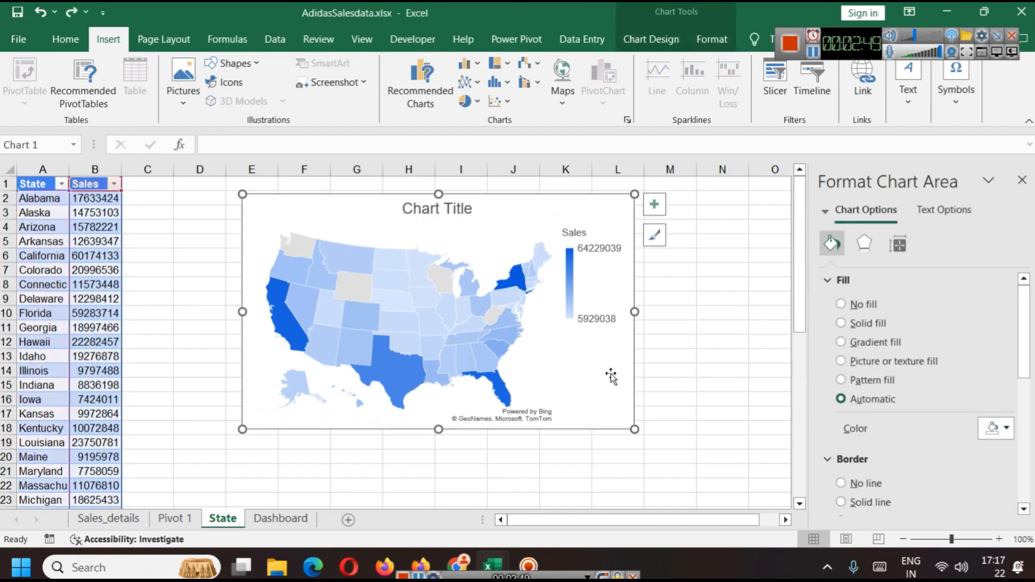
{"action": "scroll", "coordinate": [923, 439], "scroll_direction": "down", "scroll_amount": 1}
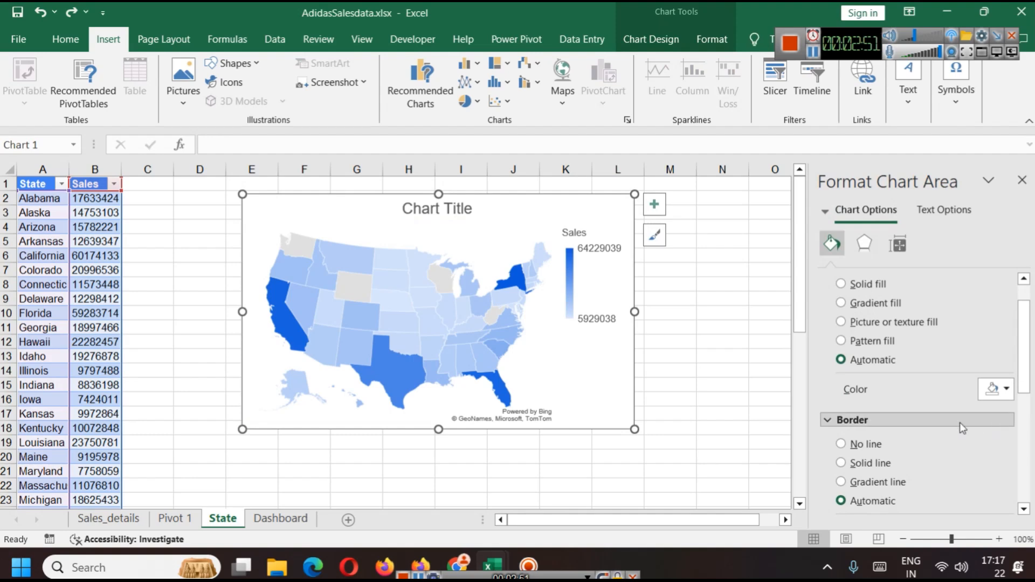
{"action": "scroll", "coordinate": [952, 429], "scroll_direction": "down", "scroll_amount": 2}
{"action": "left_click", "coordinate": [996, 452]}
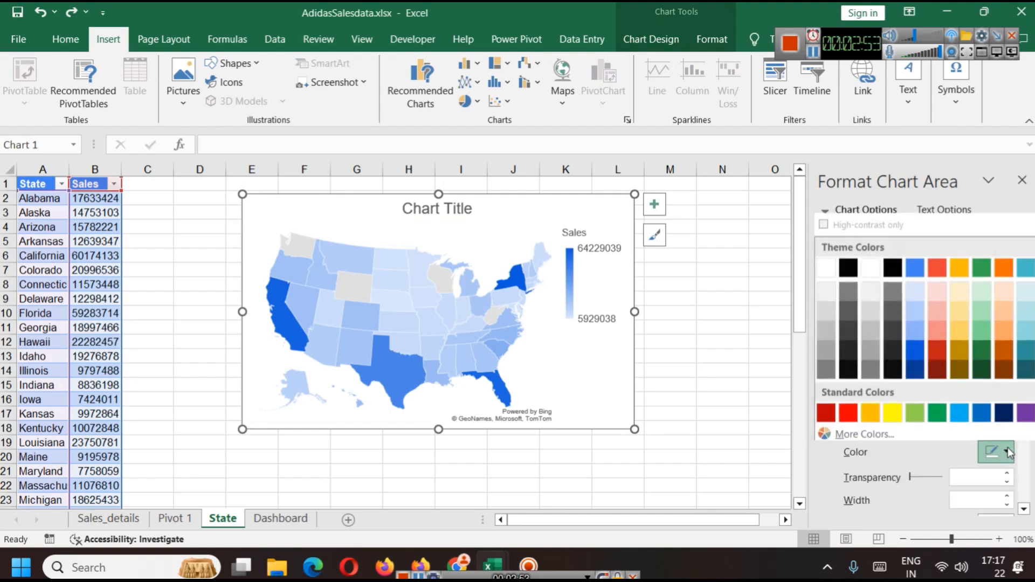
{"action": "left_click", "coordinate": [915, 264]}
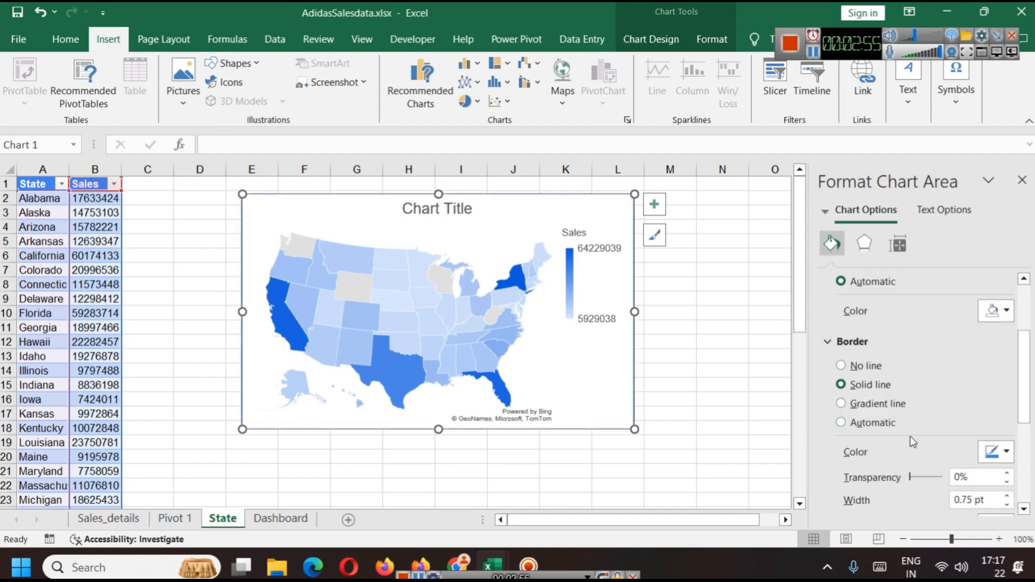
Step: Review the chart area's border settings such as transparency, width and line types
{"action": "scroll", "coordinate": [973, 449], "scroll_direction": "down", "scroll_amount": 3}
{"action": "scroll", "coordinate": [969, 439], "scroll_direction": "down", "scroll_amount": 2}
{"action": "scroll", "coordinate": [917, 430], "scroll_direction": "up", "scroll_amount": 4}
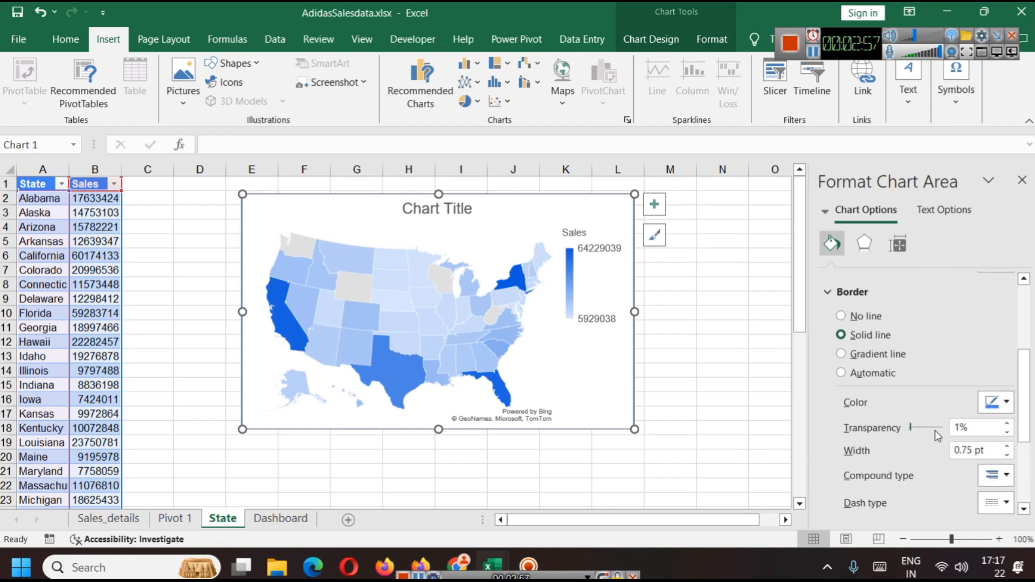
{"action": "left_click", "coordinate": [830, 290]}
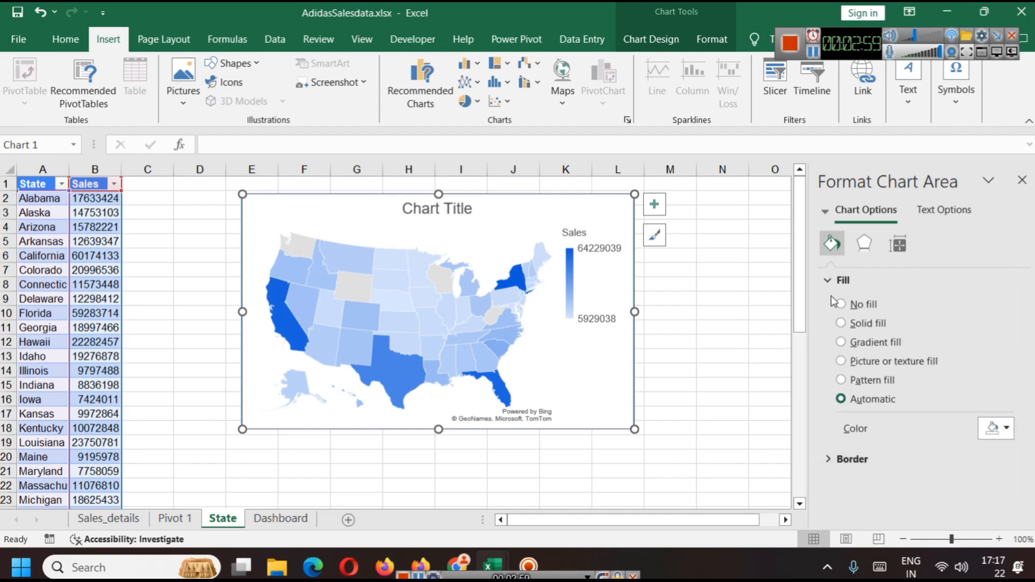
{"action": "left_click", "coordinate": [884, 458]}
{"action": "scroll", "coordinate": [895, 439], "scroll_direction": "down", "scroll_amount": 5}
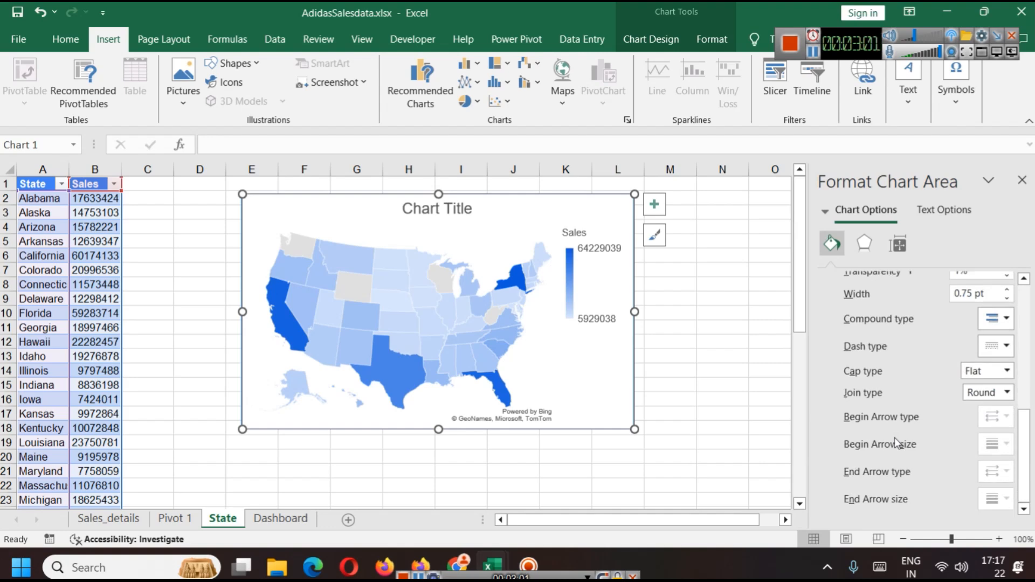
{"action": "scroll", "coordinate": [911, 458], "scroll_direction": "up", "scroll_amount": 3}
{"action": "scroll", "coordinate": [890, 434], "scroll_direction": "up", "scroll_amount": 1}
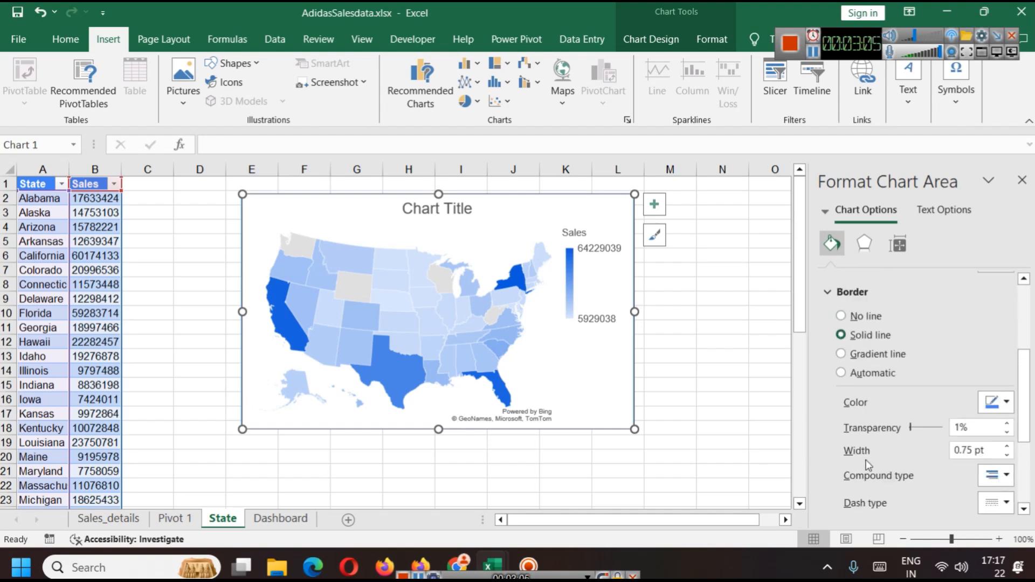
{"action": "left_click", "coordinate": [668, 385]}
{"action": "left_click", "coordinate": [612, 358]}
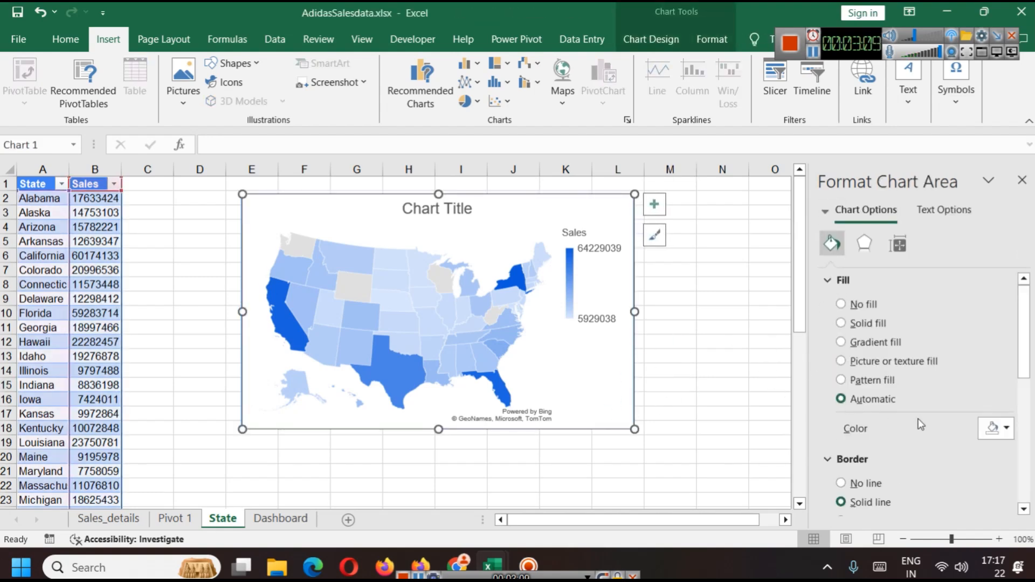
{"action": "scroll", "coordinate": [920, 425], "scroll_direction": "down", "scroll_amount": 3}
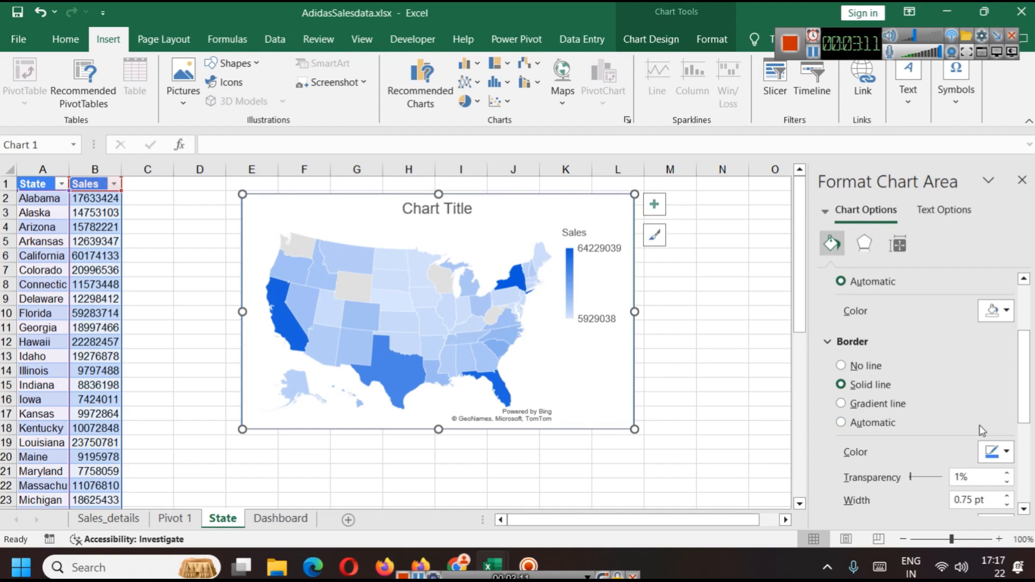
{"action": "scroll", "coordinate": [913, 438], "scroll_direction": "down", "scroll_amount": 6}
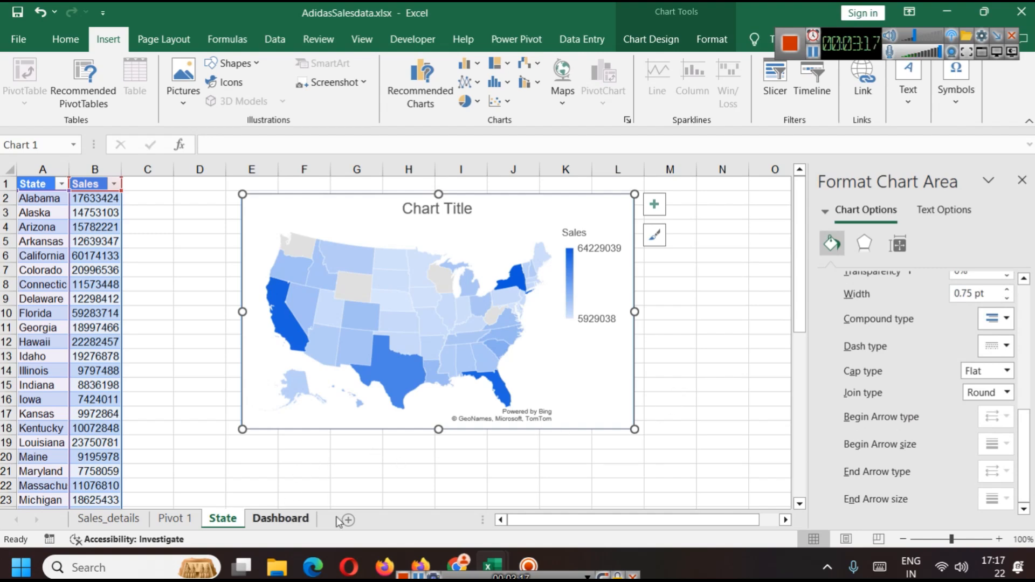
Step: Rename the map chart's title to Statewise Sales
{"action": "left_click", "coordinate": [281, 518]}
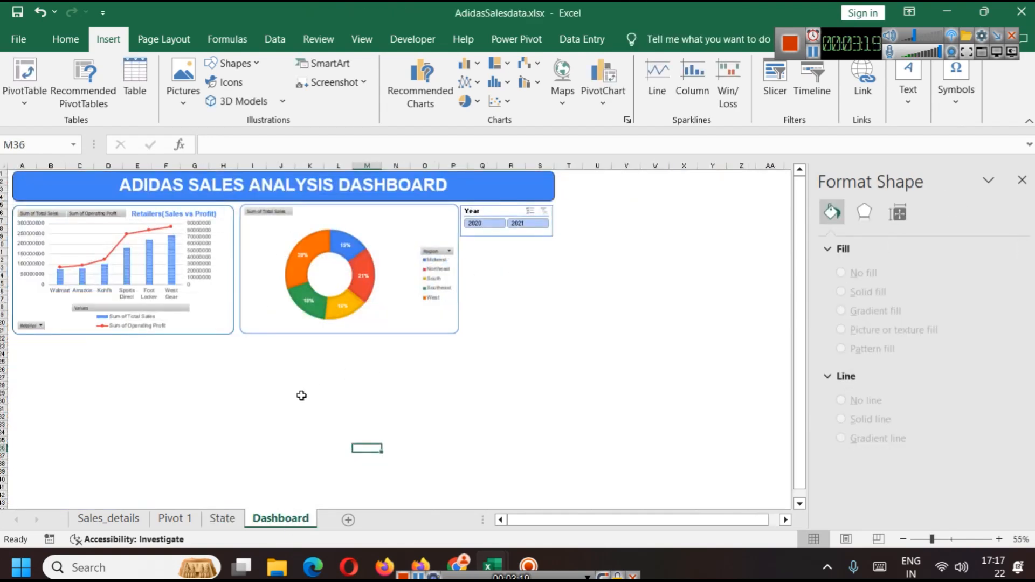
{"action": "left_click", "coordinate": [221, 519]}
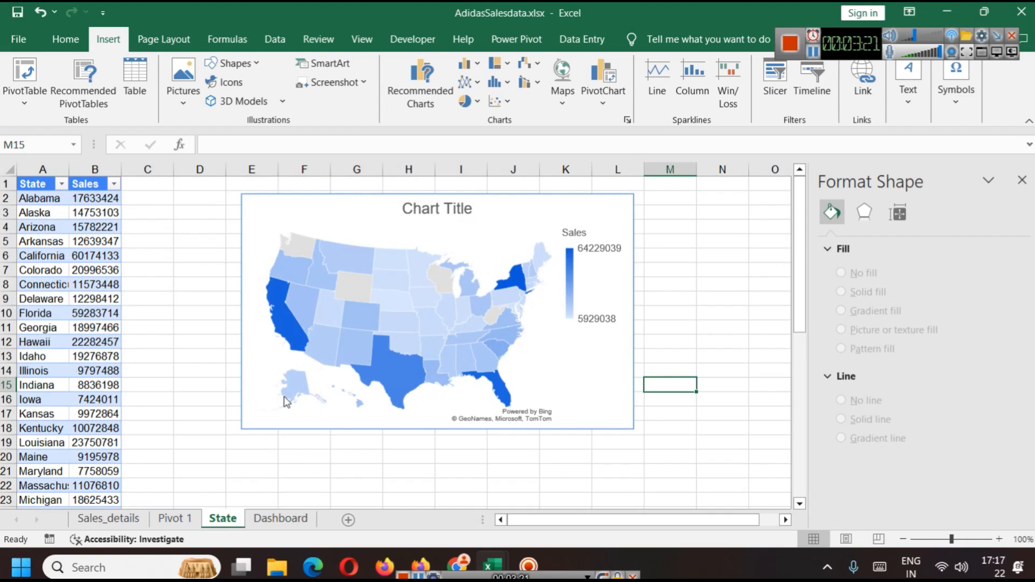
{"action": "left_click", "coordinate": [249, 416]}
{"action": "left_click", "coordinate": [305, 207]}
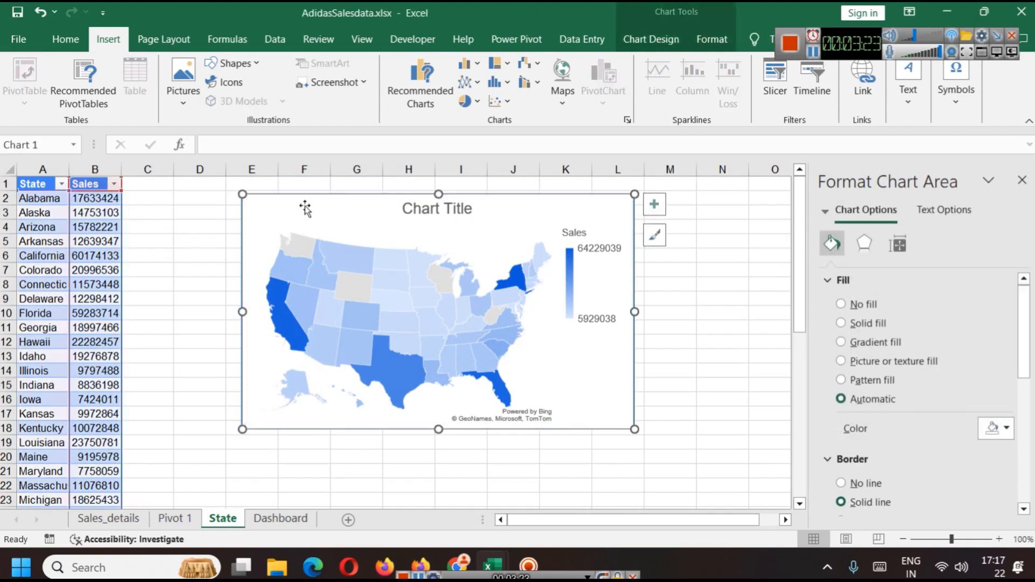
{"action": "left_click", "coordinate": [418, 209]}
{"action": "left_click_drag", "start_coordinate": [418, 209], "coordinate": [415, 207]}
{"action": "type", "text": "State"}
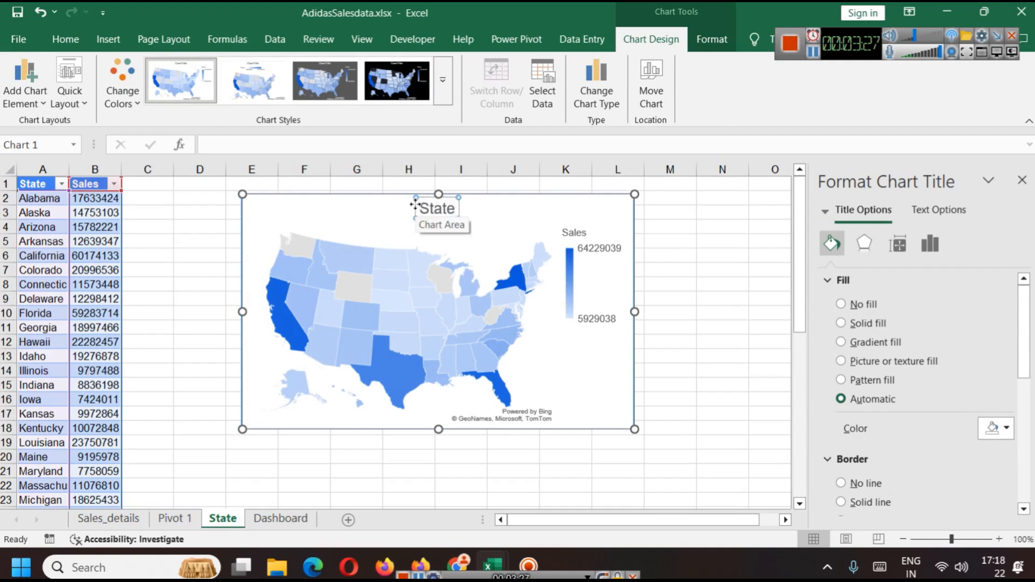
{"action": "type", "text": "wise Sales"}
Step: Copy the map chart onto the Dashboard sheet and place it below the combo chart
{"action": "left_click", "coordinate": [723, 243]}
{"action": "left_click", "coordinate": [528, 214]}
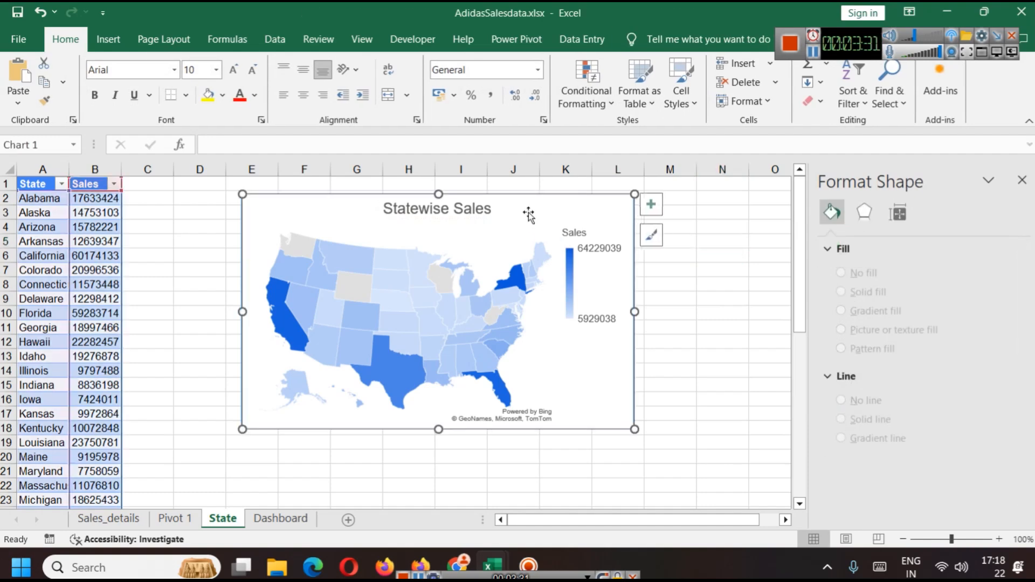
{"action": "key", "text": "ctrl+c"}
{"action": "left_click", "coordinate": [281, 518]}
{"action": "key", "text": "ctrl+v"}
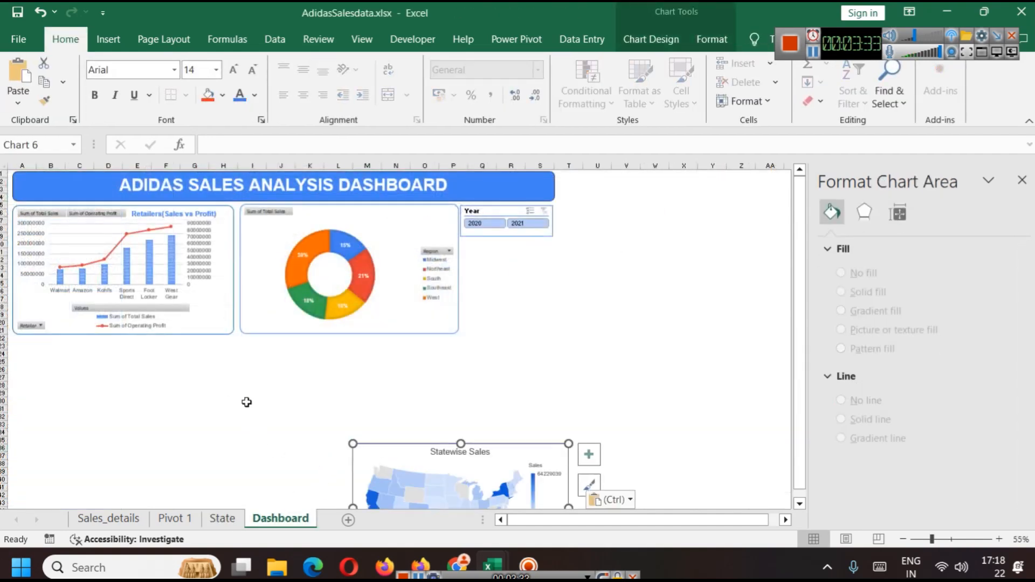
{"action": "left_click_drag", "start_coordinate": [502, 454], "coordinate": [167, 350]}
{"action": "left_click_drag", "start_coordinate": [233, 405], "coordinate": [233, 405]}
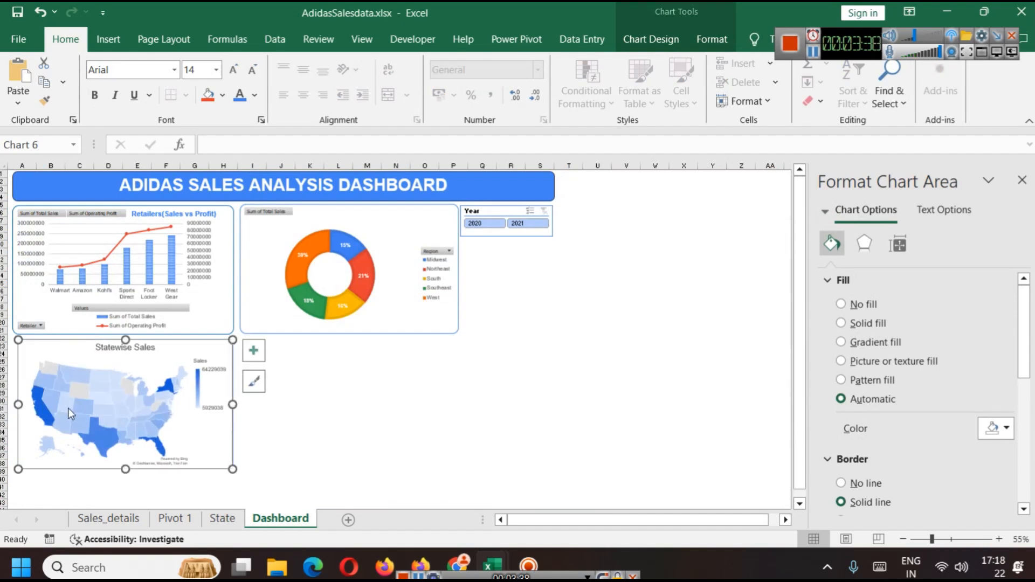
Step: Adjust the pasted map chart's position and size to align with the combo chart above
{"action": "left_click", "coordinate": [24, 352]}
{"action": "left_click", "coordinate": [30, 347]}
{"action": "left_click_drag", "start_coordinate": [67, 353], "coordinate": [64, 354]}
{"action": "left_click_drag", "start_coordinate": [233, 404], "coordinate": [232, 402]}
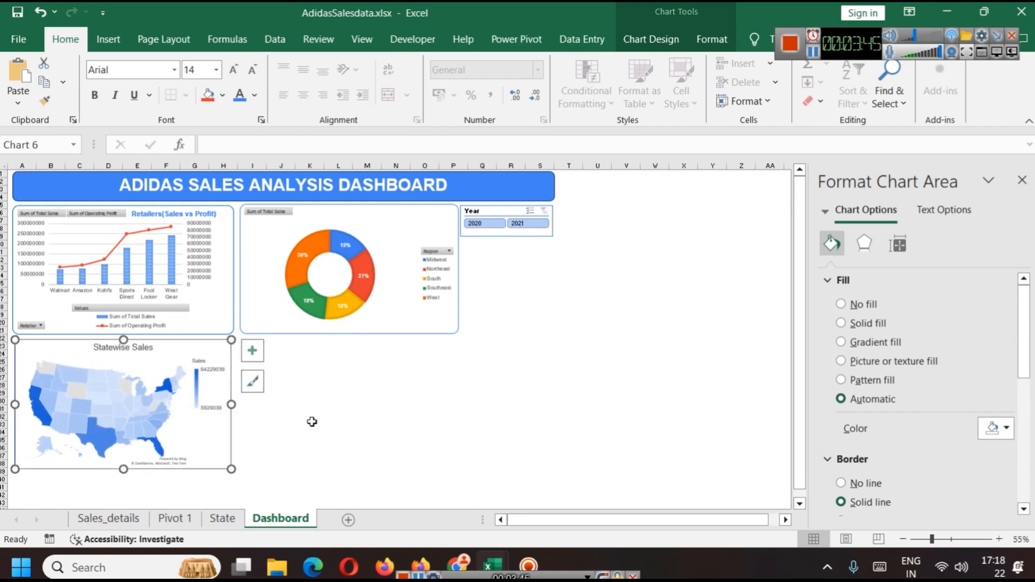
{"action": "left_click", "coordinate": [314, 424]}
{"action": "left_click", "coordinate": [228, 430]}
{"action": "left_click_drag", "start_coordinate": [233, 405], "coordinate": [234, 404]}
{"action": "left_click", "coordinate": [314, 421]}
{"action": "left_click", "coordinate": [216, 445]}
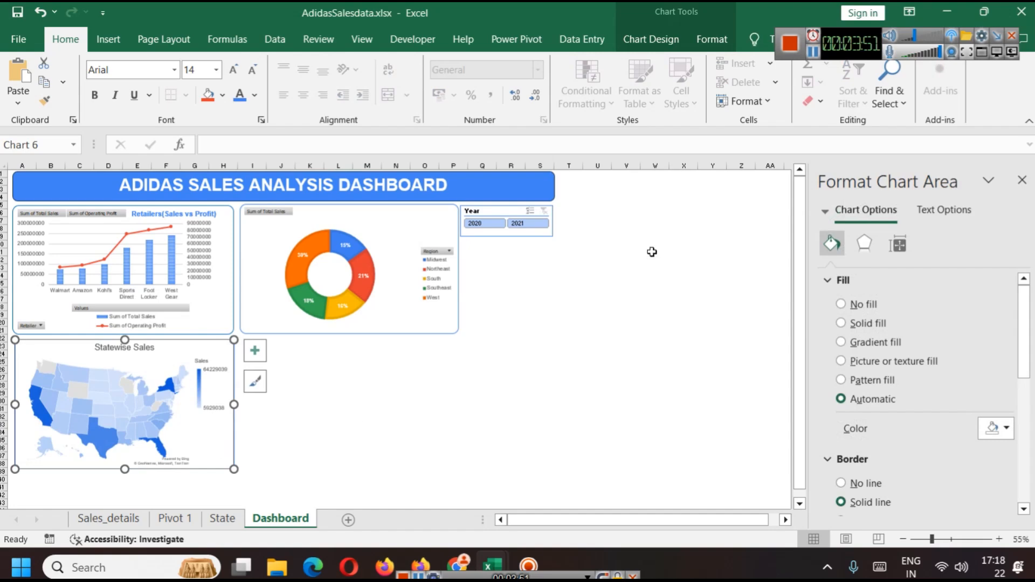
Step: Test the Year slicer on the dashboard with 2021 and 2020, then clear its filter
{"action": "left_click", "coordinate": [539, 267]}
{"action": "left_click", "coordinate": [527, 223]}
{"action": "left_click", "coordinate": [488, 227]}
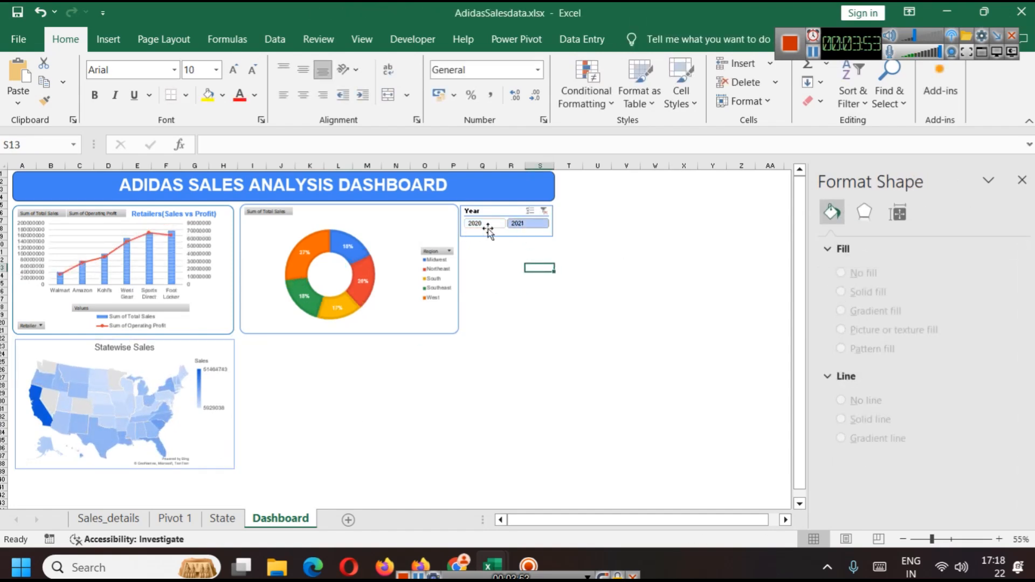
{"action": "left_click", "coordinate": [464, 354]}
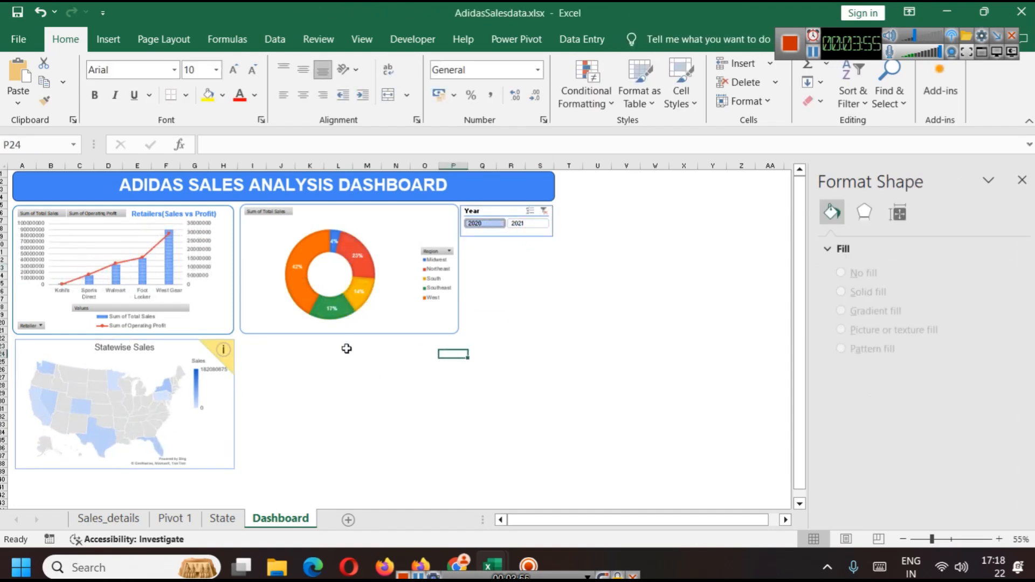
{"action": "left_click", "coordinate": [542, 213]}
Step: Rearrange the dashboard with the map chart beside the combo chart and the doughnut chart below it
{"action": "left_click", "coordinate": [450, 361]}
{"action": "left_click_drag", "start_coordinate": [386, 310], "coordinate": [390, 445]}
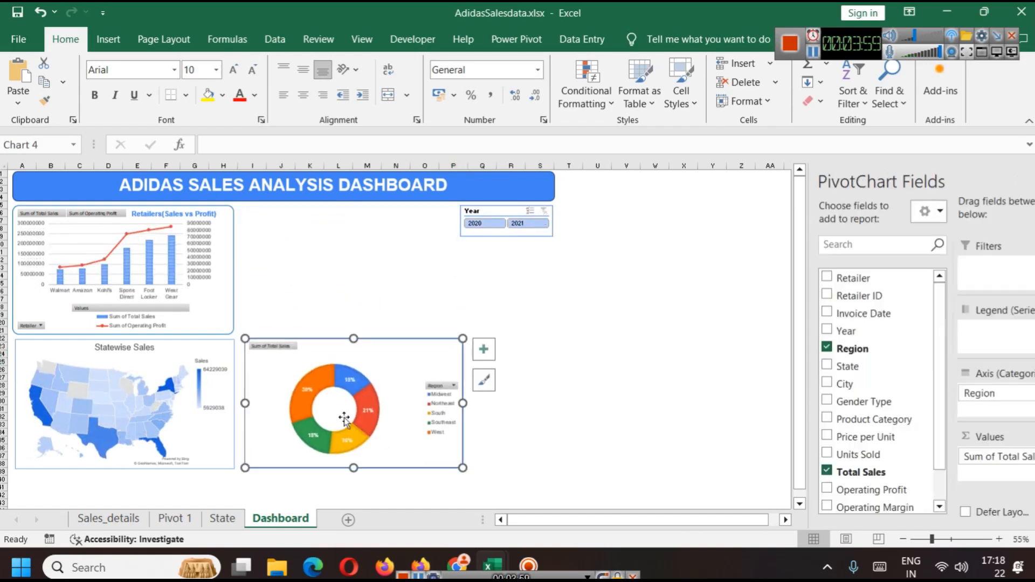
{"action": "left_click", "coordinate": [173, 356]}
{"action": "left_click_drag", "start_coordinate": [173, 356], "coordinate": [397, 218]}
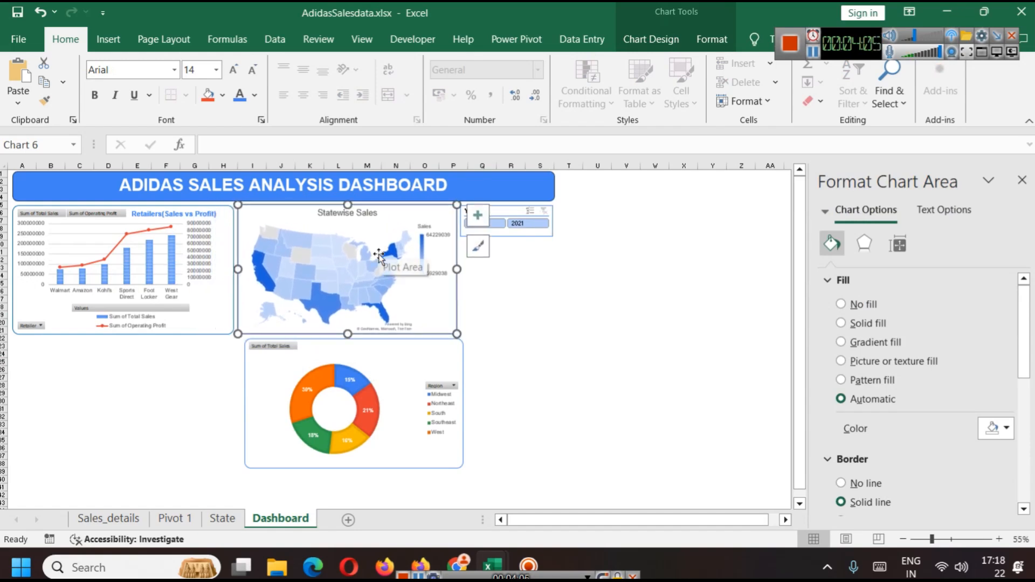
{"action": "left_click", "coordinate": [424, 353]}
{"action": "left_click_drag", "start_coordinate": [418, 351], "coordinate": [189, 352]}
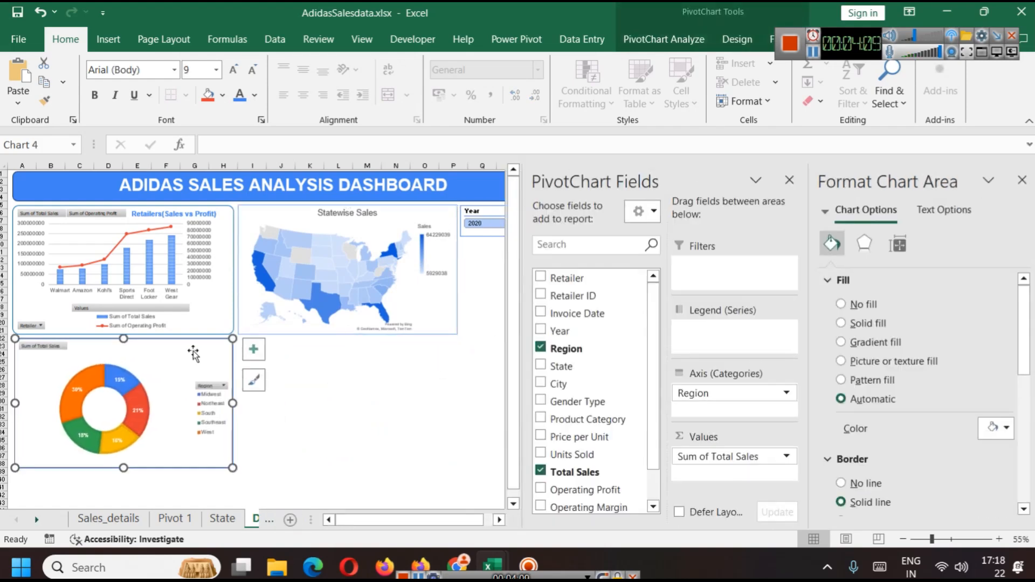
Step: Nudge the doughnut chart into alignment beneath the combo chart
{"action": "left_click", "coordinate": [309, 385]}
{"action": "left_click", "coordinate": [193, 370]}
{"action": "left_click_drag", "start_coordinate": [193, 370], "coordinate": [194, 371]}
{"action": "left_click", "coordinate": [411, 387]}
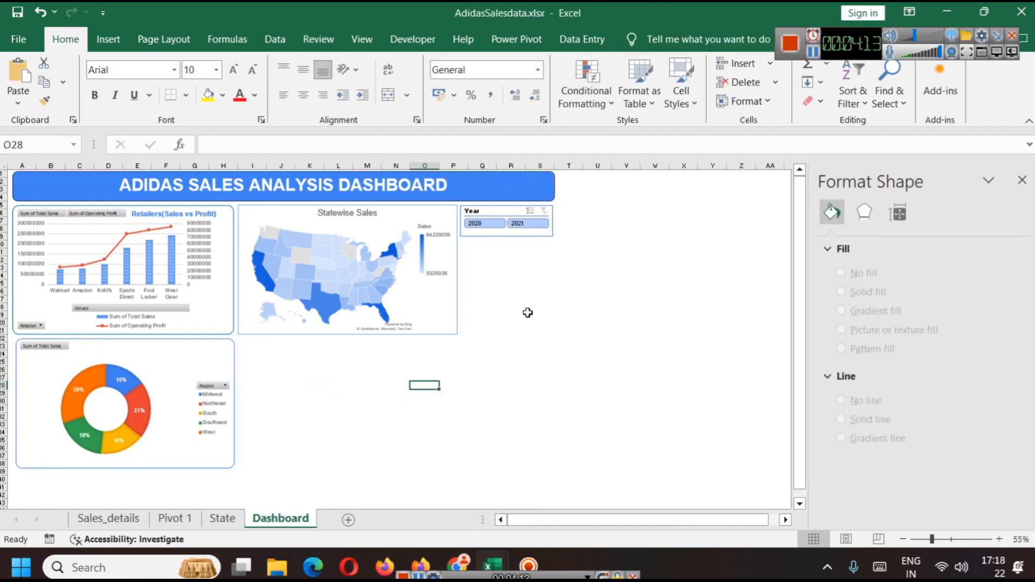
{"action": "scroll", "coordinate": [635, 355], "scroll_direction": "up", "scroll_amount": 1, "text": "ctrl"}
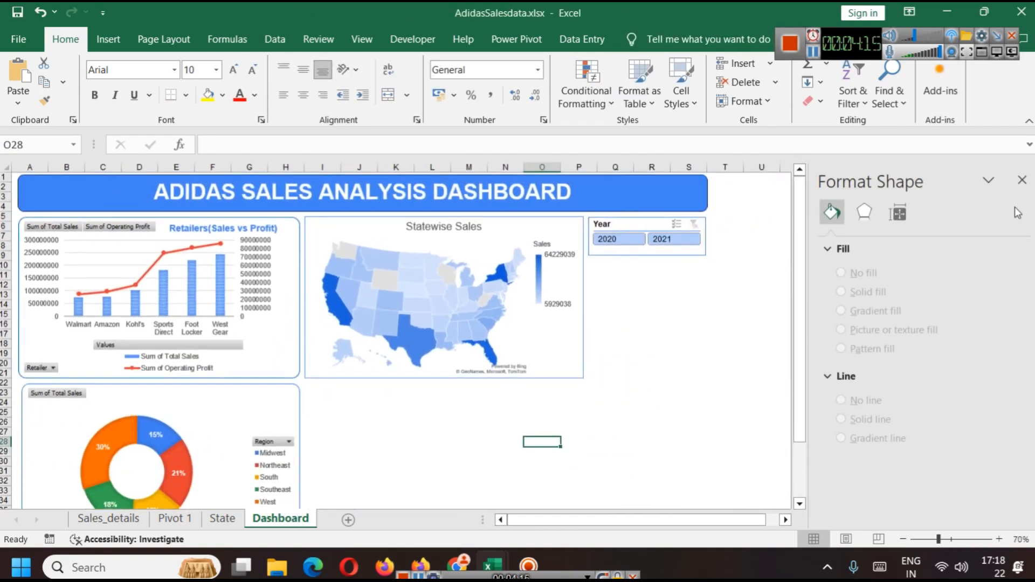
Step: Copy the Region sales pivot table on Pivot 1 and paste it at cell A89
{"action": "left_click", "coordinate": [1021, 179]}
{"action": "scroll", "coordinate": [698, 344], "scroll_direction": "up", "scroll_amount": 1, "text": "ctrl"}
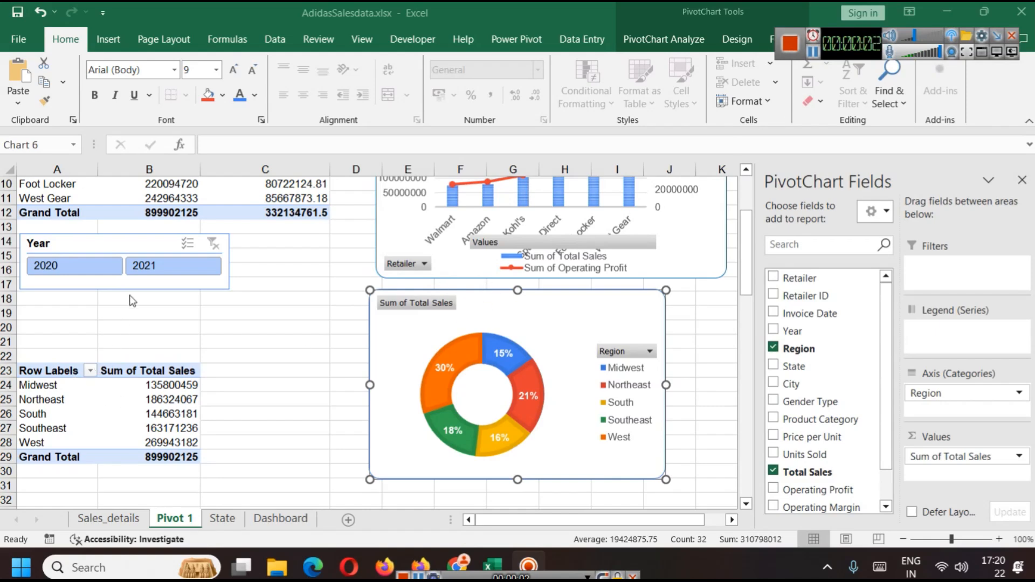
{"action": "scroll", "coordinate": [128, 344], "scroll_direction": "up", "scroll_amount": 3}
{"action": "scroll", "coordinate": [33, 261], "scroll_direction": "down", "scroll_amount": 6}
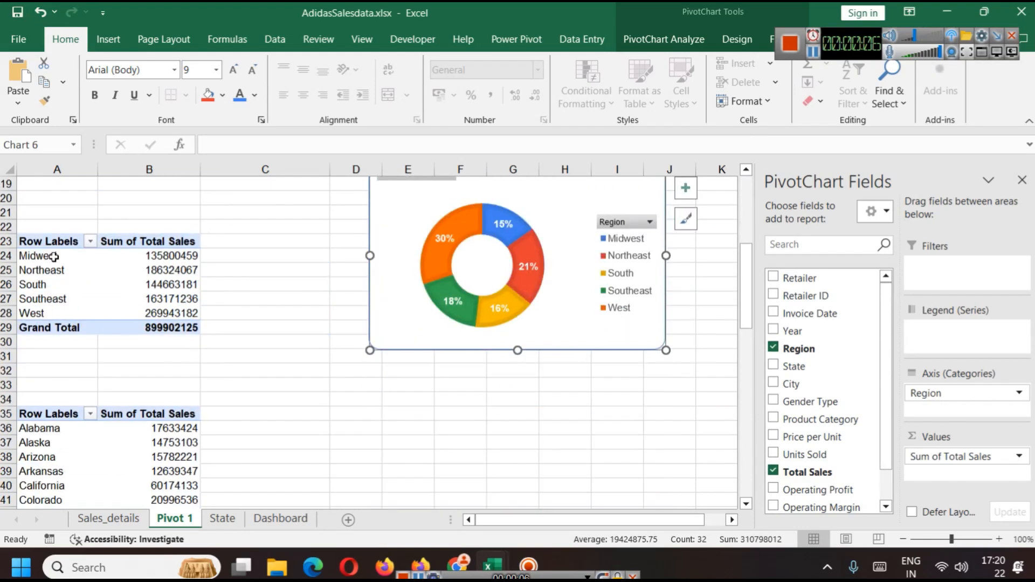
{"action": "scroll", "coordinate": [47, 332], "scroll_direction": "down", "scroll_amount": 1}
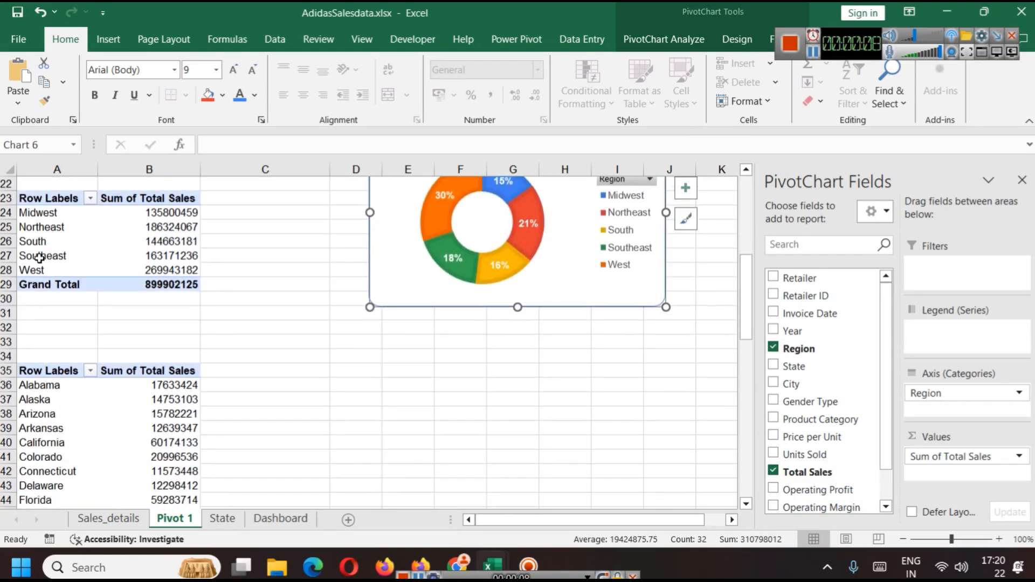
{"action": "left_click", "coordinate": [31, 198]}
{"action": "left_click_drag", "start_coordinate": [162, 284], "coordinate": [61, 196]}
{"action": "key", "text": "ctrl+c"}
{"action": "scroll", "coordinate": [233, 329], "scroll_direction": "down", "scroll_amount": 20}
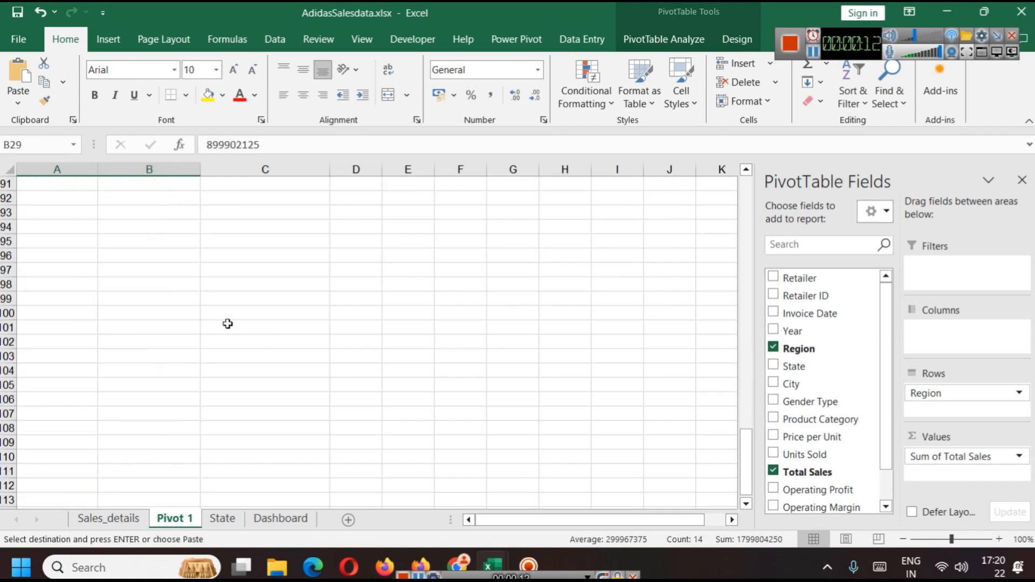
{"action": "scroll", "coordinate": [145, 302], "scroll_direction": "up", "scroll_amount": 3}
{"action": "left_click", "coordinate": [42, 283]}
{"action": "key", "text": "ctrl+v"}
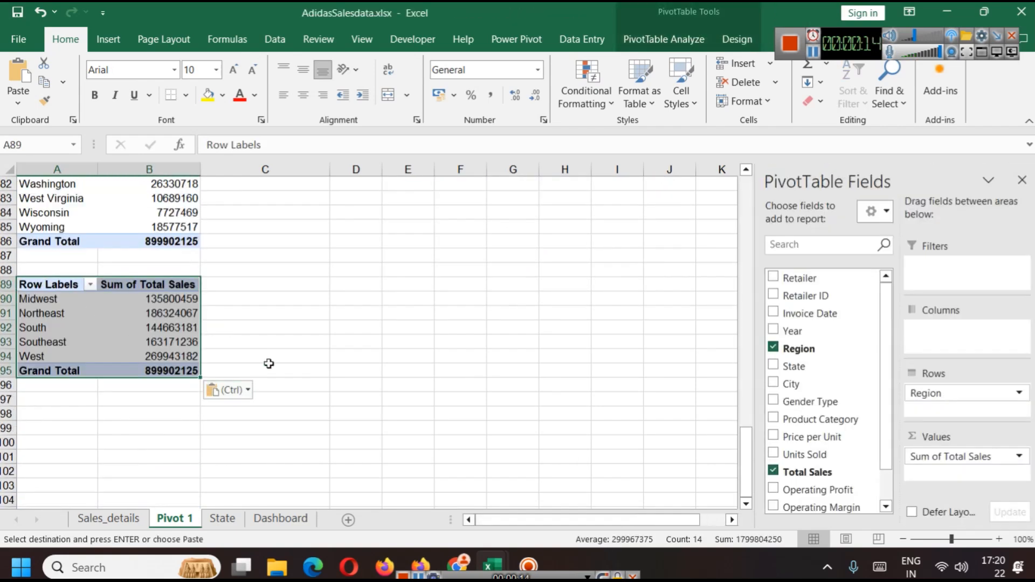
Step: Try regrouping the copied pivot table's rows by Invoice Date years and daily dates instead of Region
{"action": "left_click", "coordinate": [281, 348]}
{"action": "left_click", "coordinate": [57, 285]}
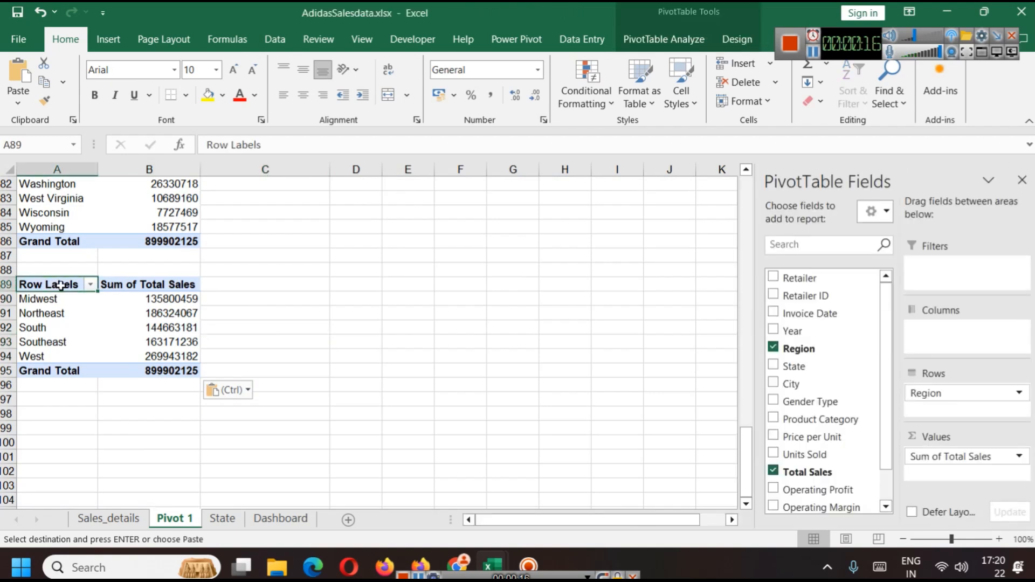
{"action": "left_click", "coordinate": [773, 350]}
{"action": "left_click", "coordinate": [772, 313]}
{"action": "scroll", "coordinate": [814, 399], "scroll_direction": "down", "scroll_amount": 3}
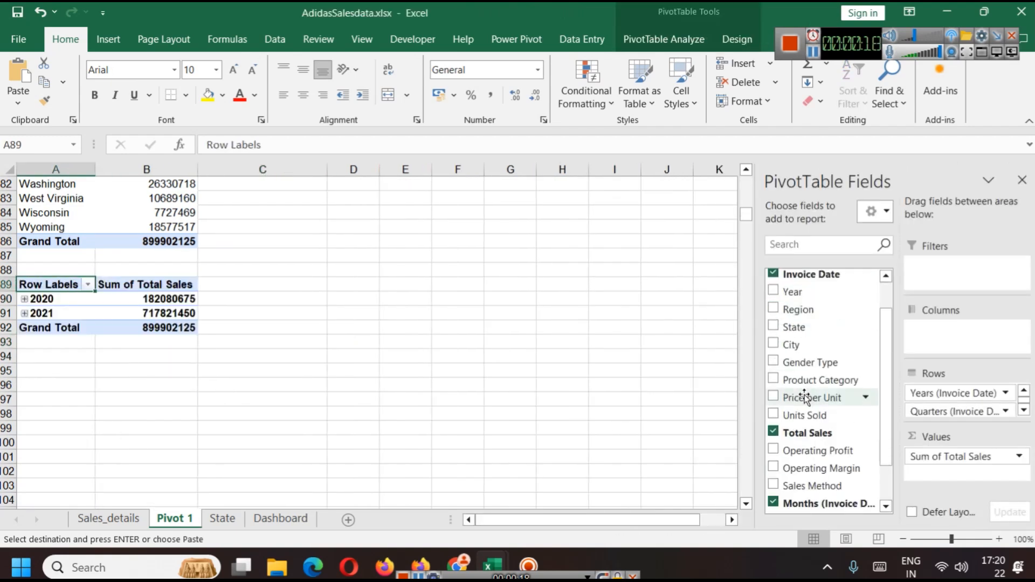
{"action": "left_click", "coordinate": [774, 450]}
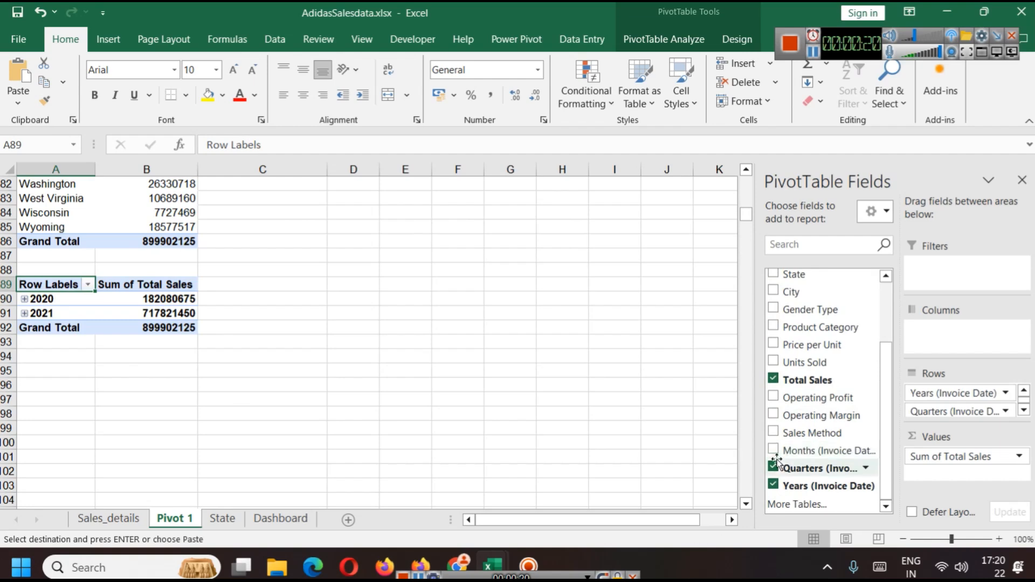
{"action": "left_click", "coordinate": [774, 467]}
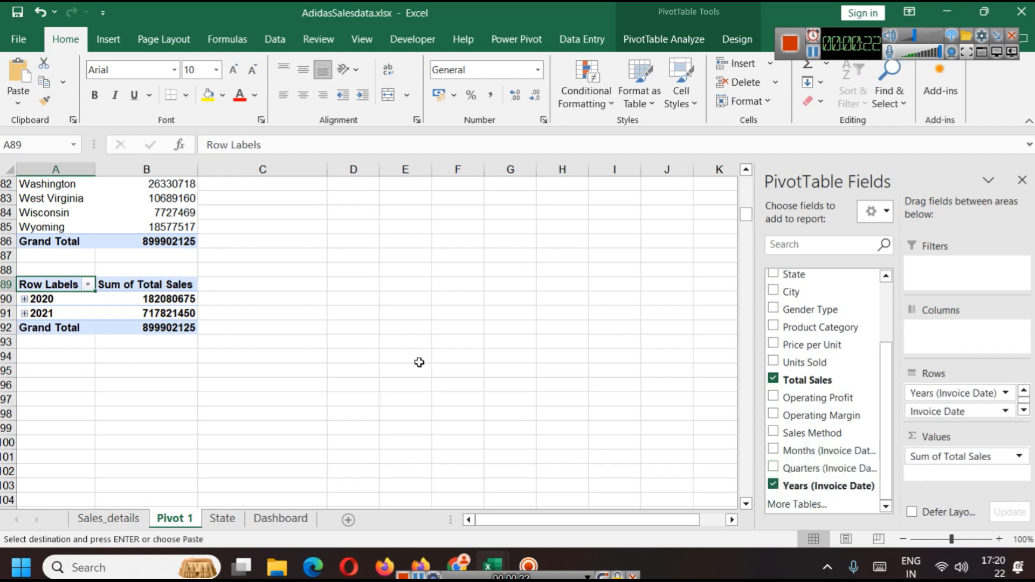
{"action": "left_click", "coordinate": [24, 299]}
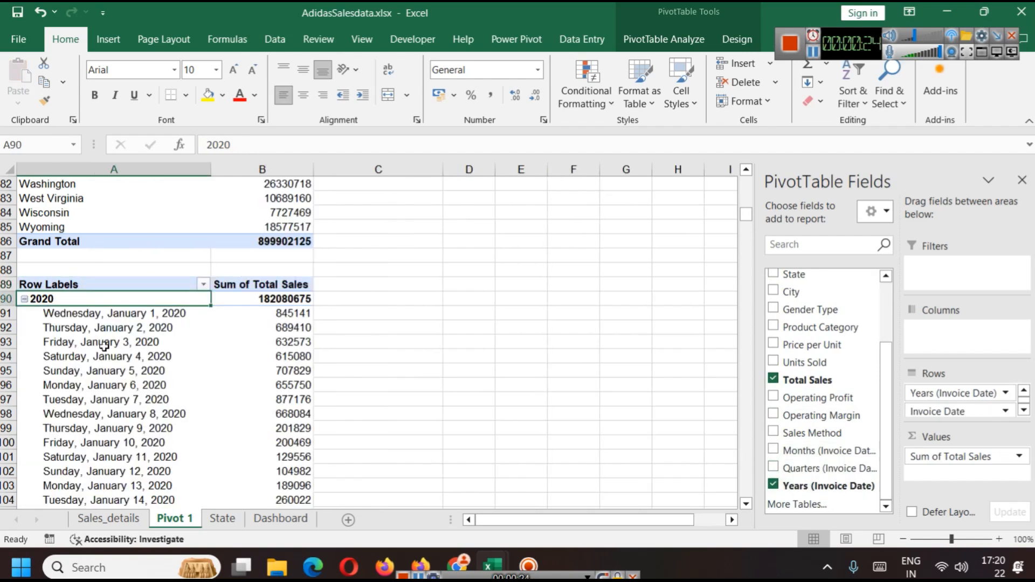
{"action": "scroll", "coordinate": [167, 331], "scroll_direction": "down", "scroll_amount": 15}
{"action": "scroll", "coordinate": [167, 331], "scroll_direction": "down", "scroll_amount": 20}
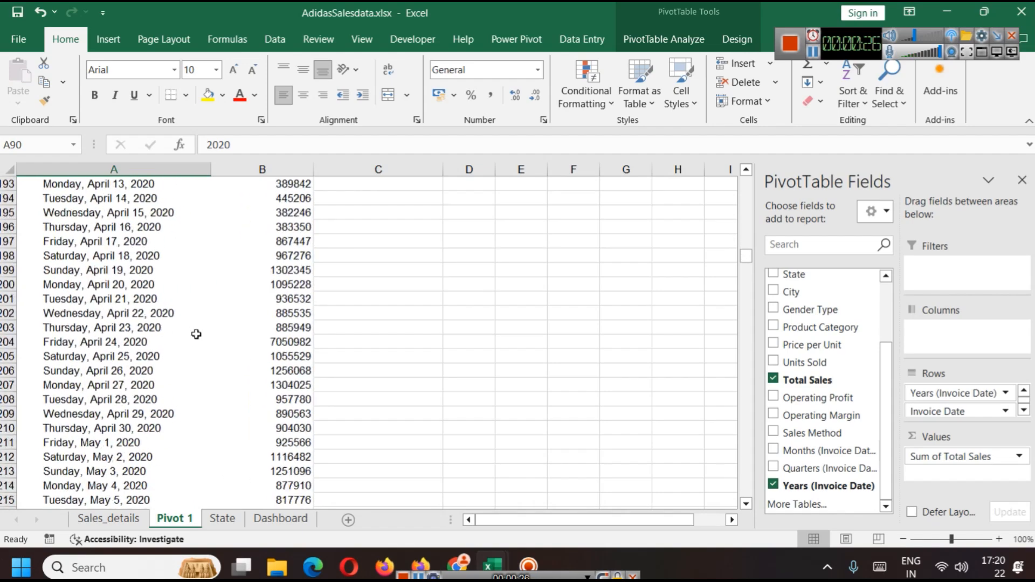
{"action": "scroll", "coordinate": [214, 330], "scroll_direction": "up", "scroll_amount": 20}
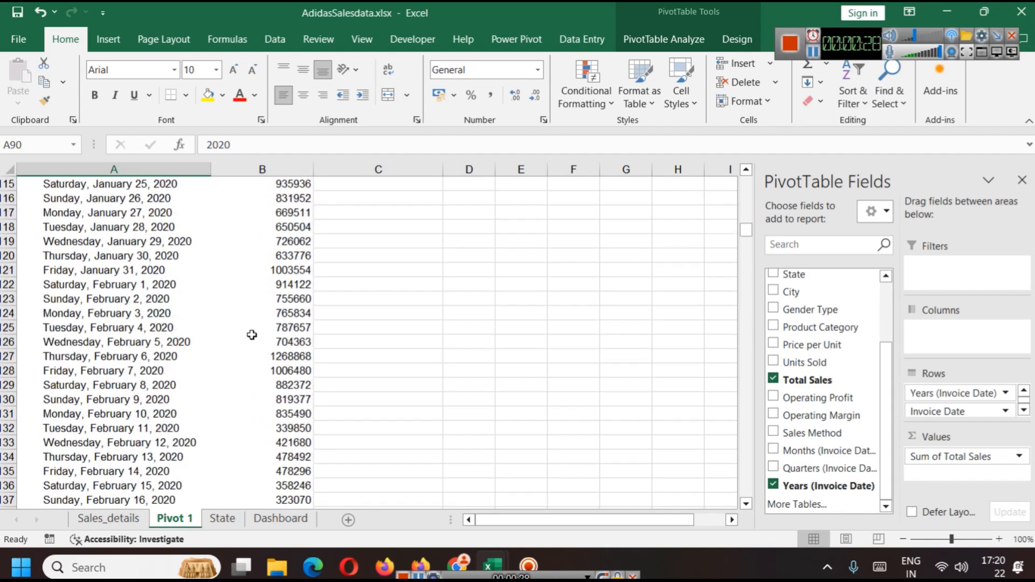
{"action": "scroll", "coordinate": [251, 335], "scroll_direction": "down", "scroll_amount": 4}
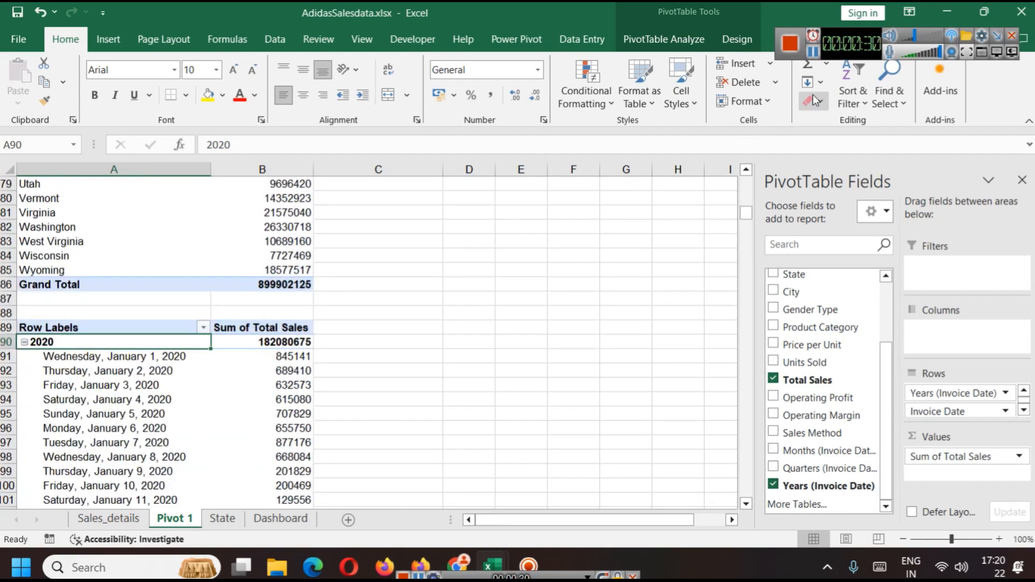
{"action": "left_click", "coordinate": [813, 52]}
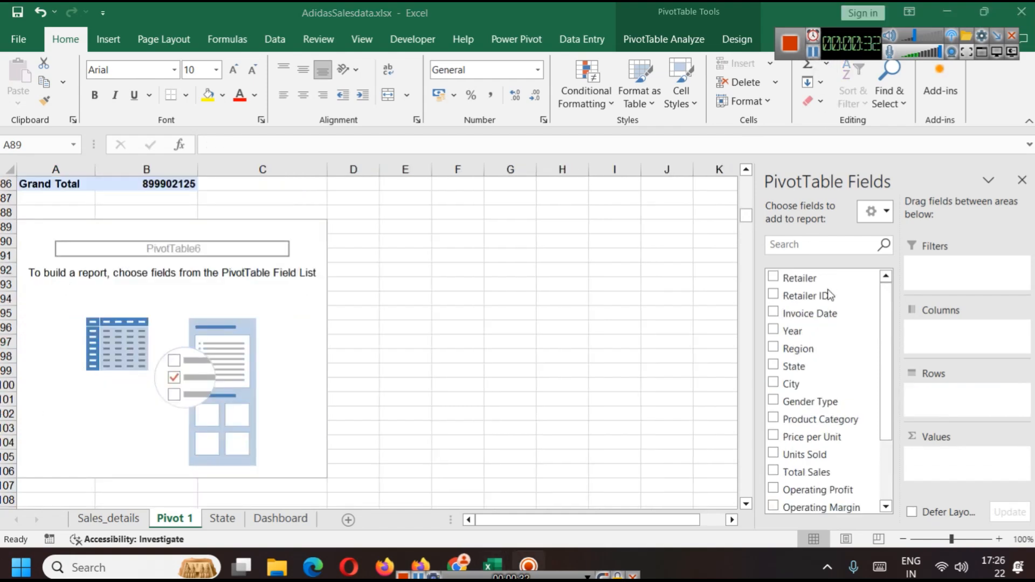
Step: Rebuild the copied pivot table with Years and Months of Invoice Date as rows and Total Sales as values
{"action": "left_click", "coordinate": [48, 224]}
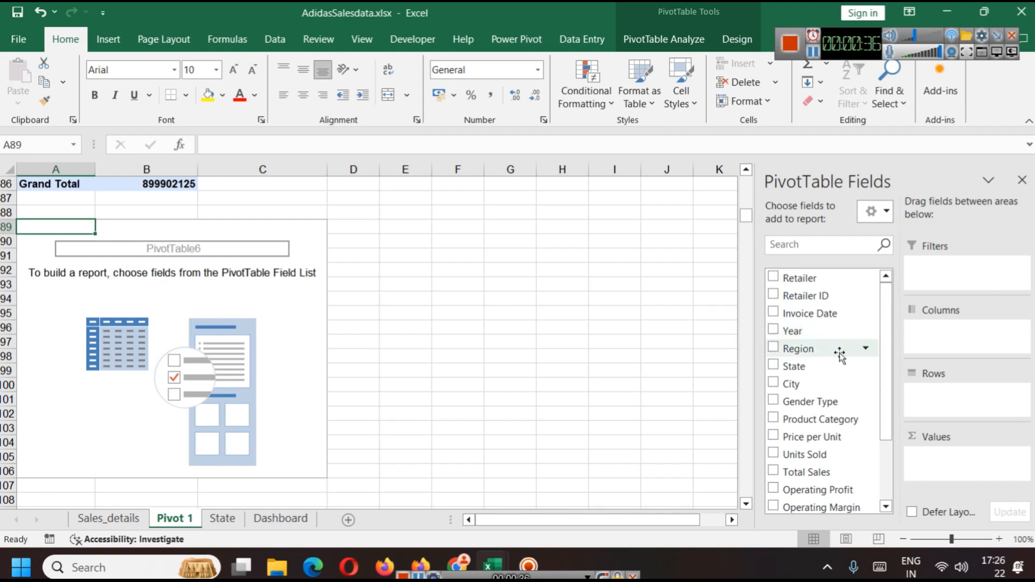
{"action": "scroll", "coordinate": [838, 397], "scroll_direction": "down", "scroll_amount": 2}
{"action": "scroll", "coordinate": [835, 397], "scroll_direction": "up", "scroll_amount": 2}
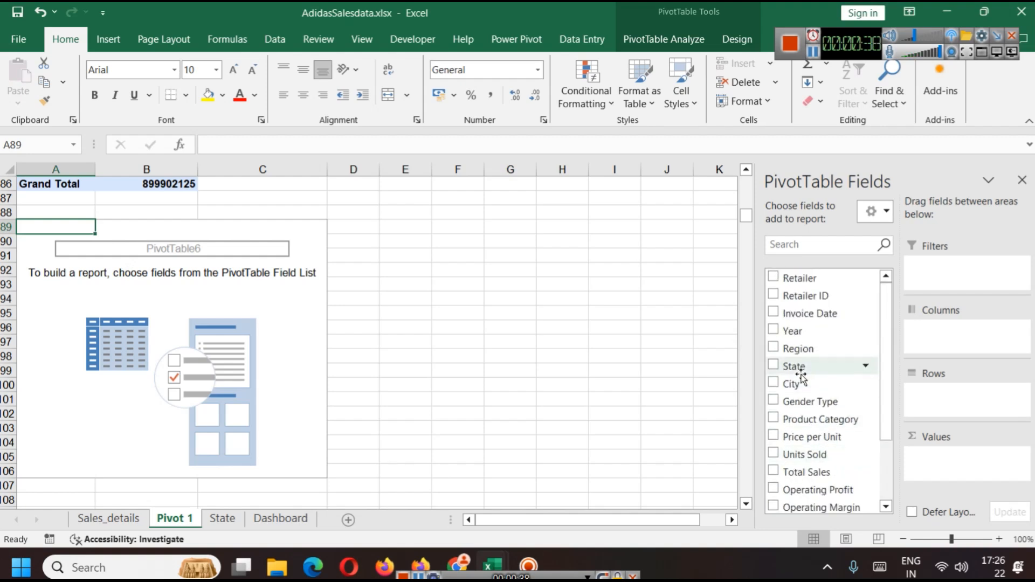
{"action": "scroll", "coordinate": [844, 383], "scroll_direction": "down", "scroll_amount": 2}
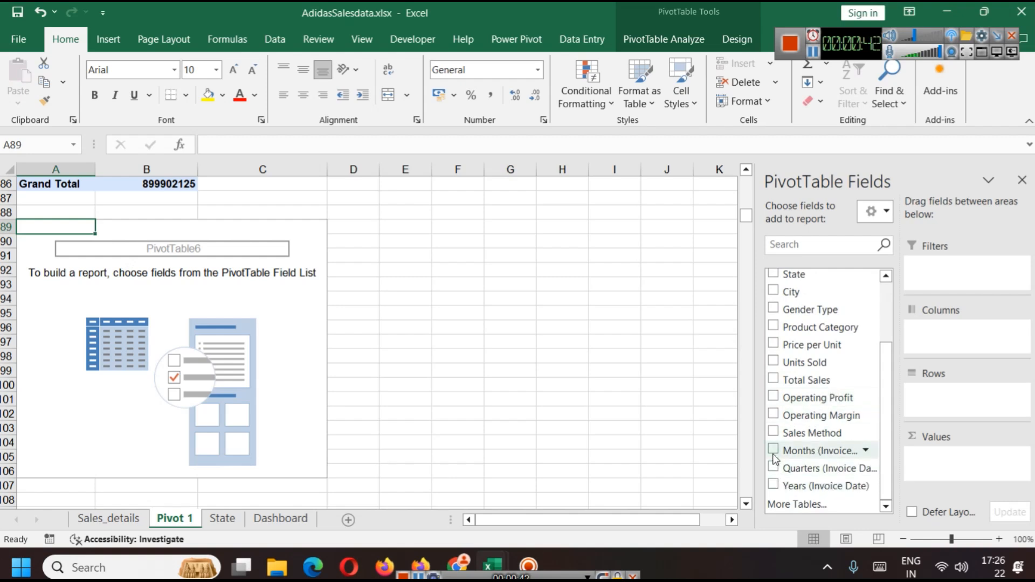
{"action": "left_click", "coordinate": [774, 485]}
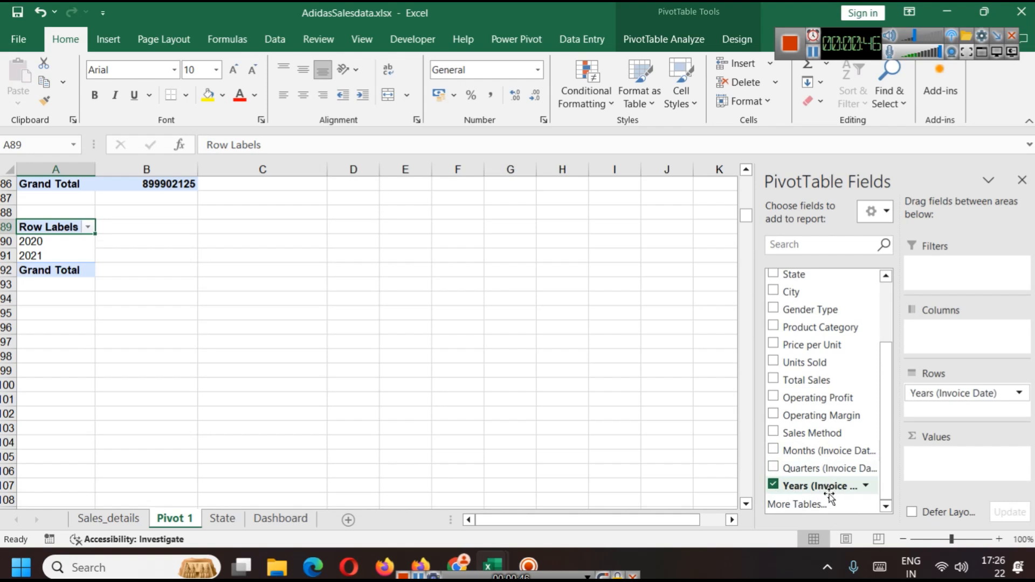
{"action": "left_click", "coordinate": [774, 450]}
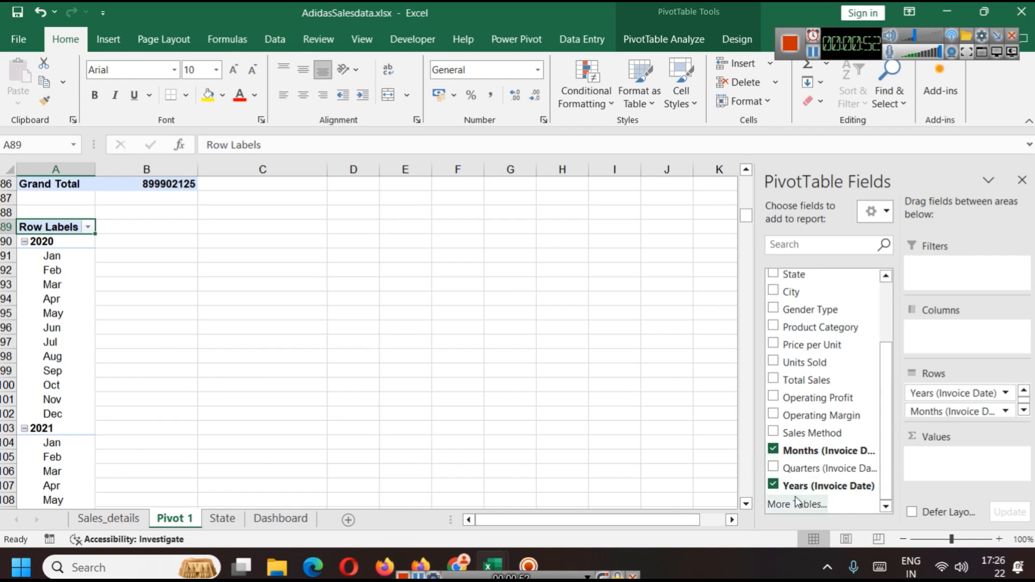
{"action": "left_click", "coordinate": [774, 380]}
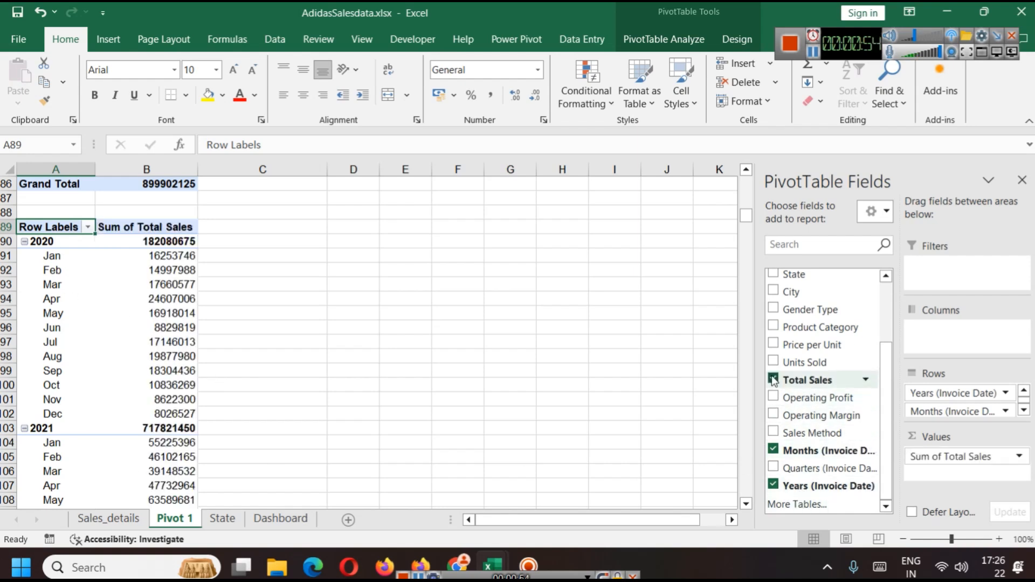
Step: Select the monthly sales pivot table and insert a 2-D line pivot chart from it
{"action": "scroll", "coordinate": [154, 337], "scroll_direction": "down", "scroll_amount": 4}
{"action": "scroll", "coordinate": [133, 315], "scroll_direction": "up", "scroll_amount": 4}
{"action": "key", "text": "ctrl+shift+Right"}
{"action": "key", "text": "ctrl+shift+Down"}
{"action": "scroll", "coordinate": [86, 235], "scroll_direction": "up", "scroll_amount": 7}
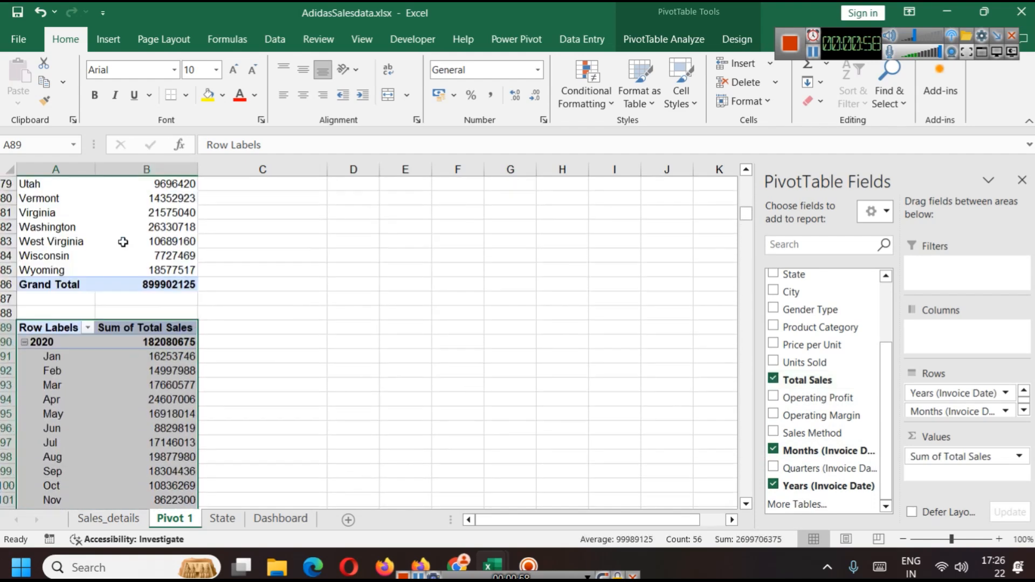
{"action": "left_click", "coordinate": [112, 41]}
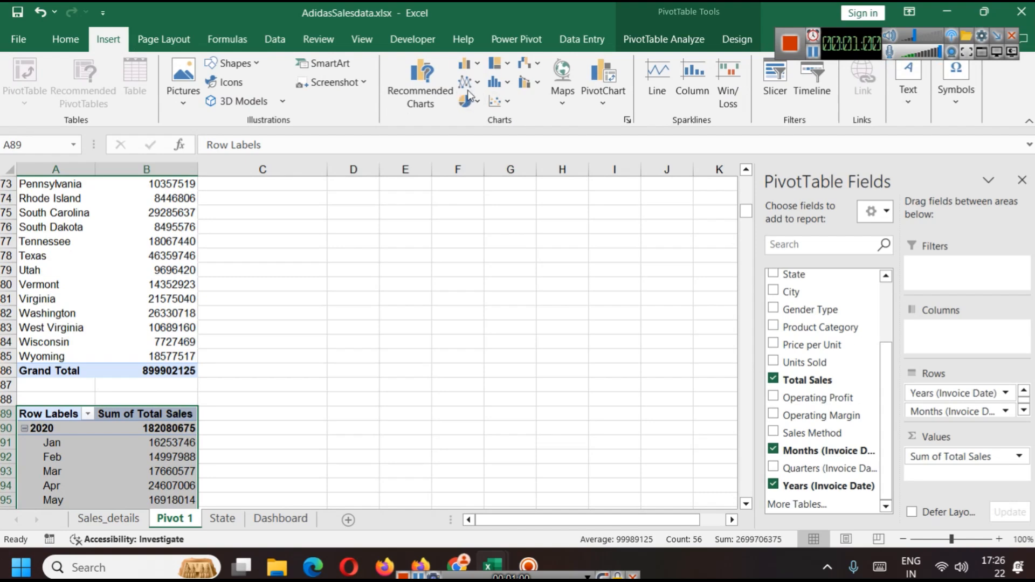
{"action": "left_click", "coordinate": [493, 84]}
{"action": "left_click", "coordinate": [477, 82]}
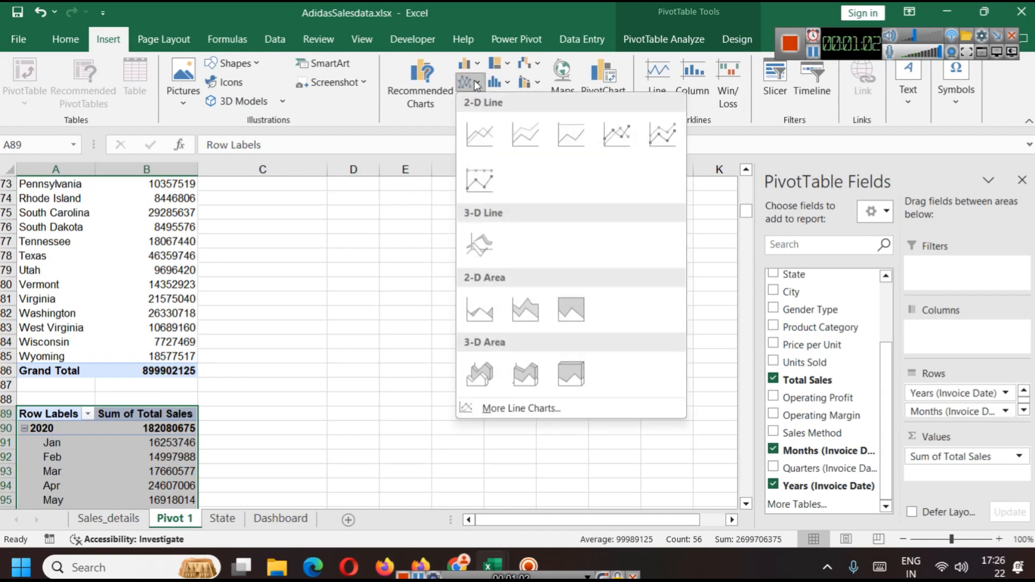
{"action": "left_click", "coordinate": [627, 134]}
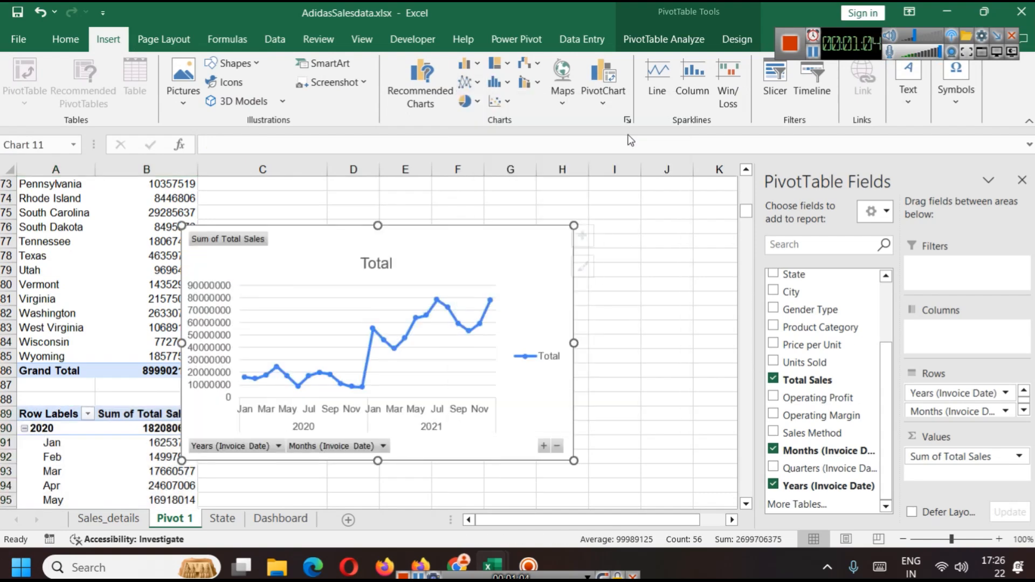
Step: Move the line chart up and to the right, then apply the first chart style
{"action": "left_click_drag", "start_coordinate": [459, 264], "coordinate": [525, 255]}
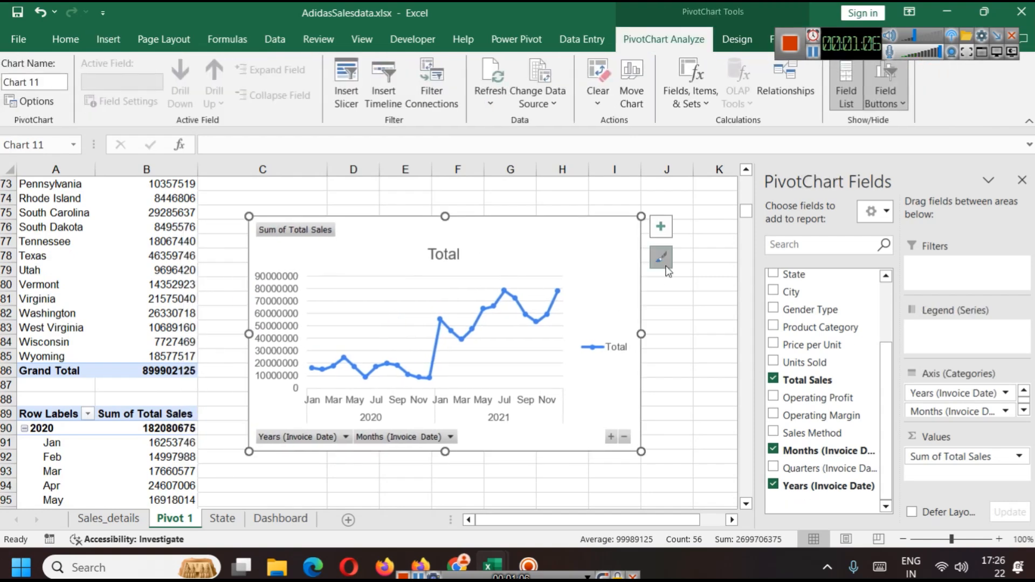
{"action": "left_click", "coordinate": [661, 257]}
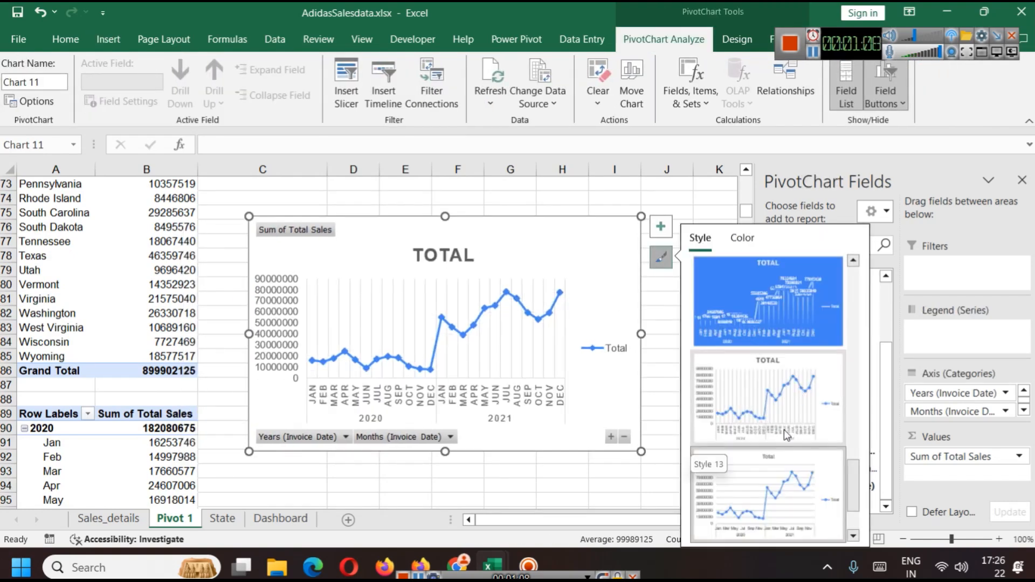
{"action": "scroll", "coordinate": [787, 437], "scroll_direction": "up", "scroll_amount": 2}
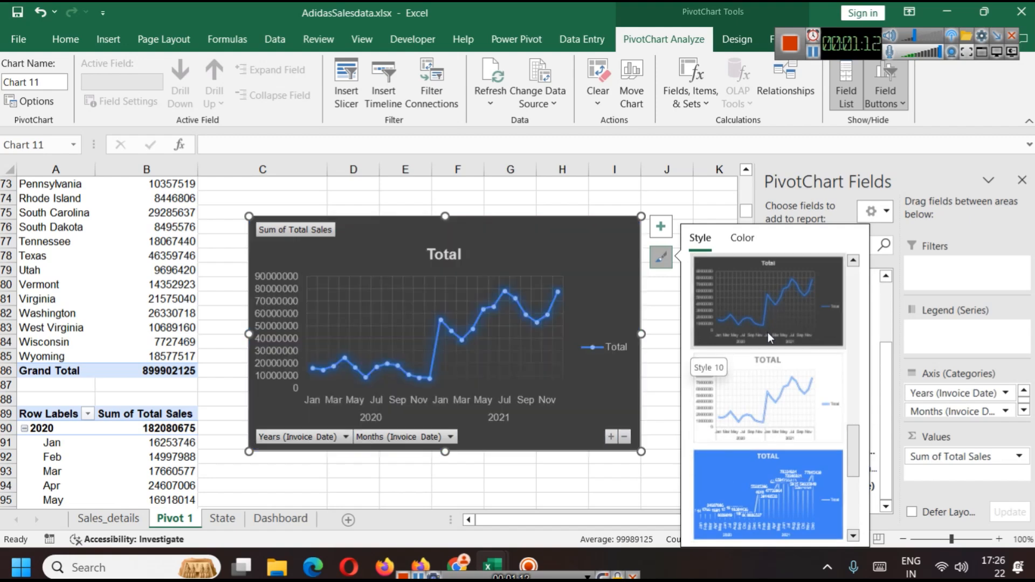
{"action": "scroll", "coordinate": [768, 332], "scroll_direction": "up", "scroll_amount": 3}
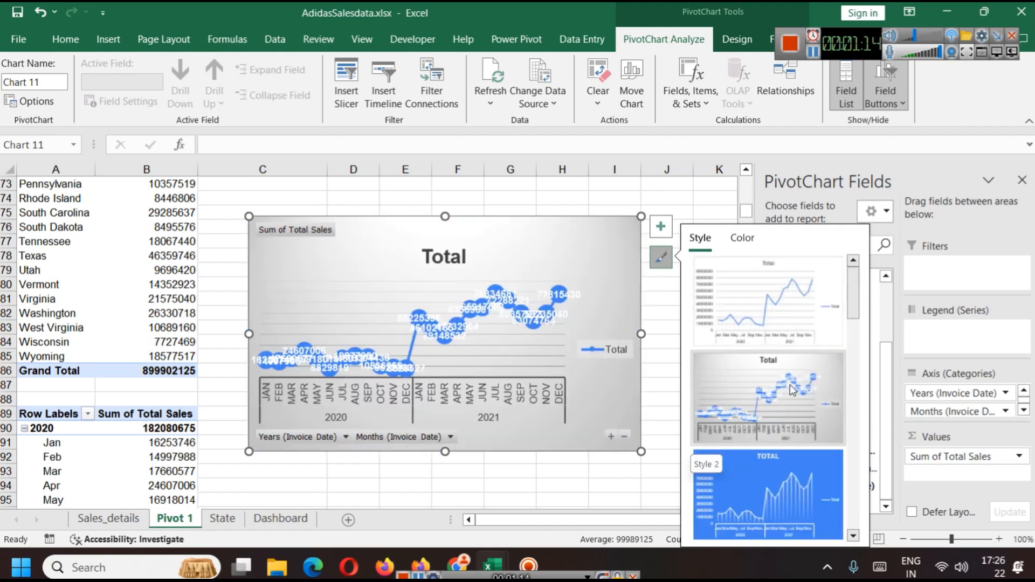
{"action": "scroll", "coordinate": [790, 384], "scroll_direction": "down", "scroll_amount": 5}
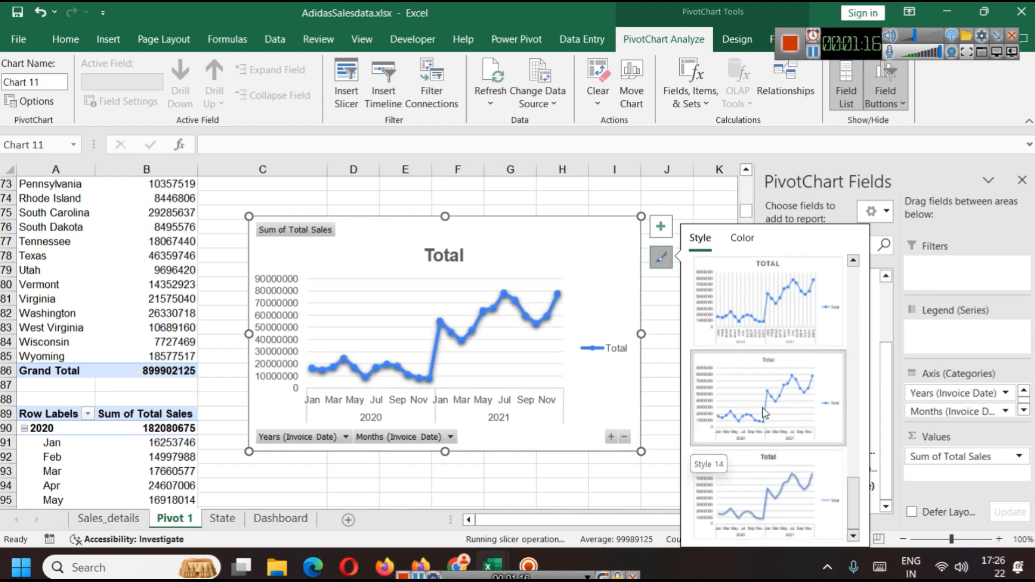
{"action": "scroll", "coordinate": [761, 394], "scroll_direction": "up", "scroll_amount": 1}
{"action": "scroll", "coordinate": [766, 383], "scroll_direction": "up", "scroll_amount": 4}
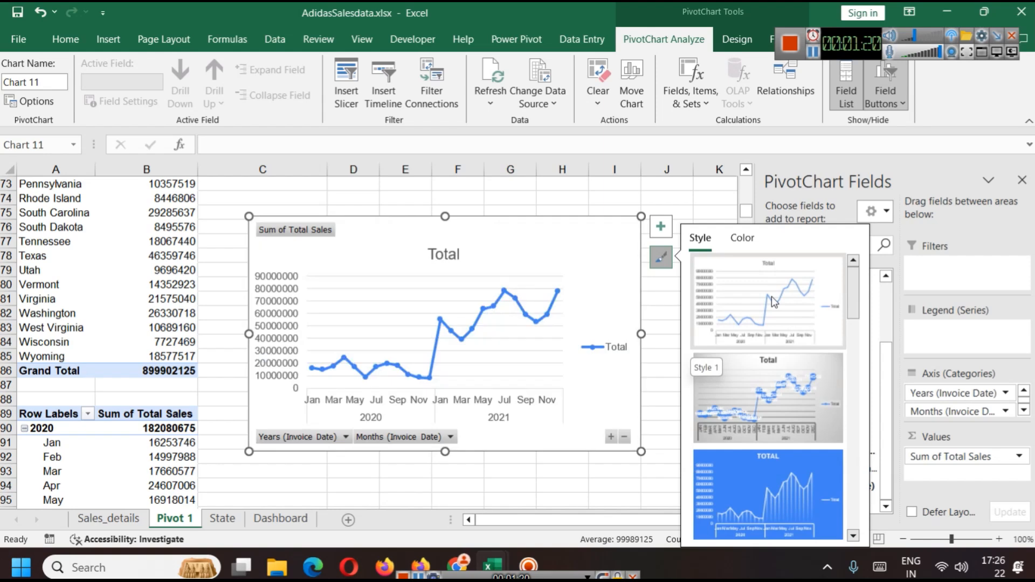
{"action": "left_click", "coordinate": [772, 296]}
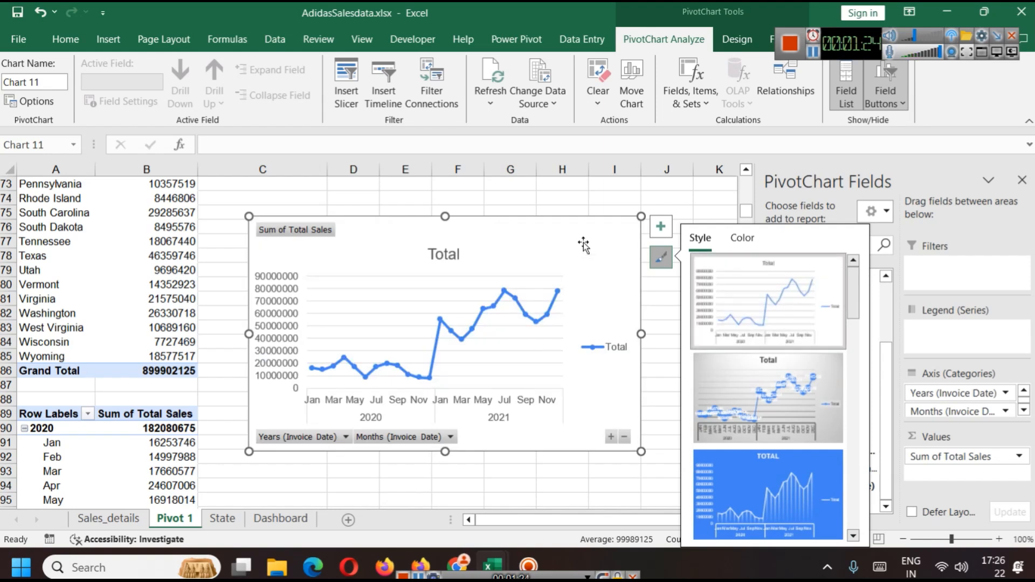
Step: Delete the line chart's title
{"action": "left_click", "coordinate": [447, 253]}
{"action": "key", "text": "Delete"}
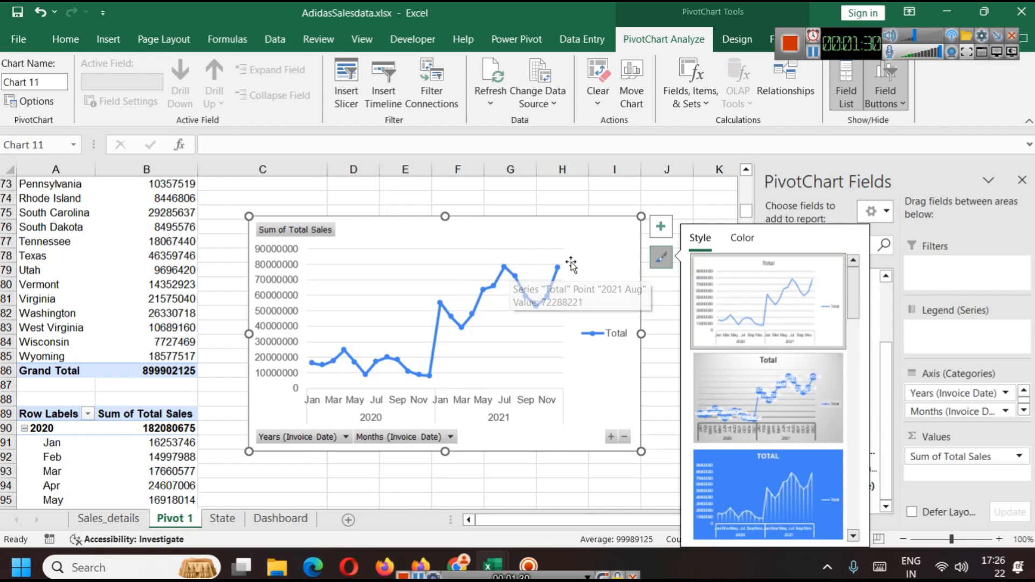
Step: Shrink the line chart from its top-right corner and open its Format Chart Area pane
{"action": "left_click_drag", "start_coordinate": [641, 216], "coordinate": [622, 231]}
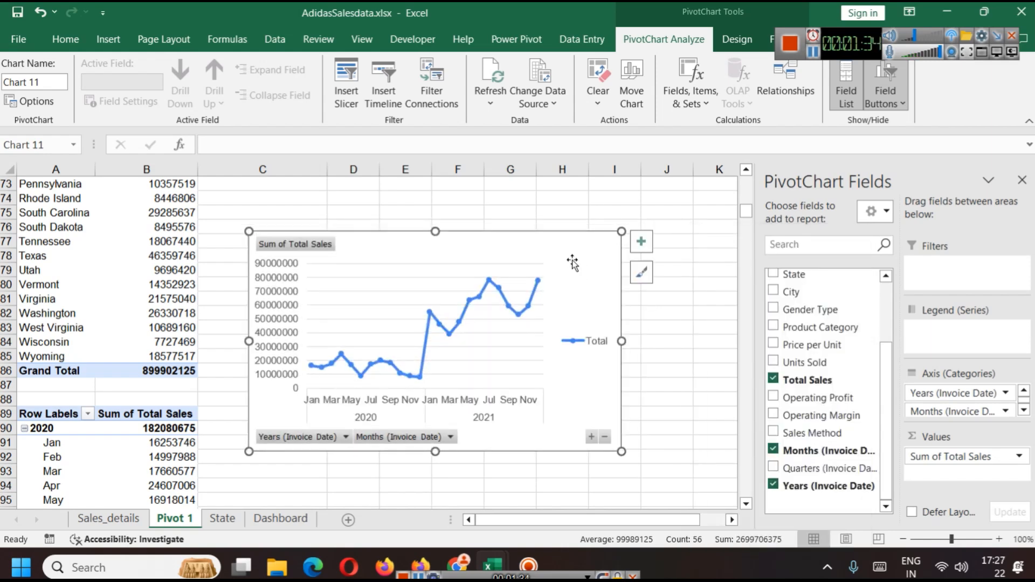
{"action": "right_click", "coordinate": [564, 258]}
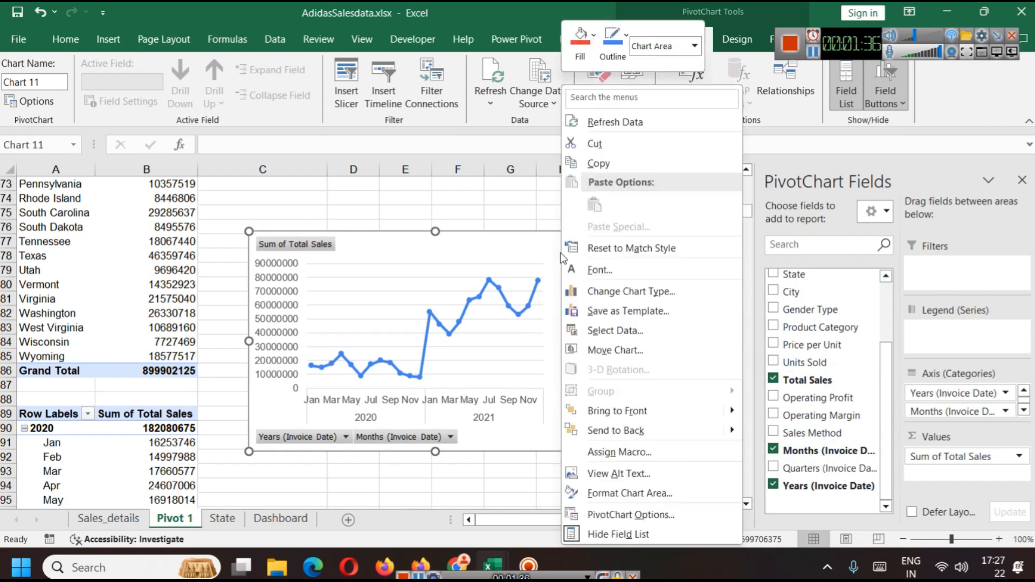
{"action": "left_click", "coordinate": [598, 492]}
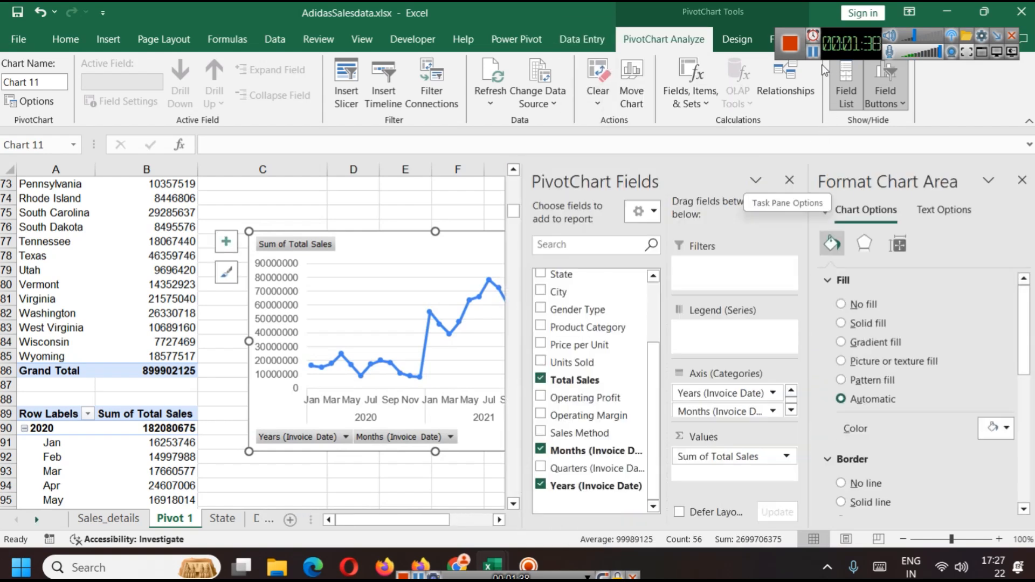
Step: Move the monthly sales line chart from Pivot 1 onto the Dashboard sheet
{"action": "left_click", "coordinate": [812, 51]}
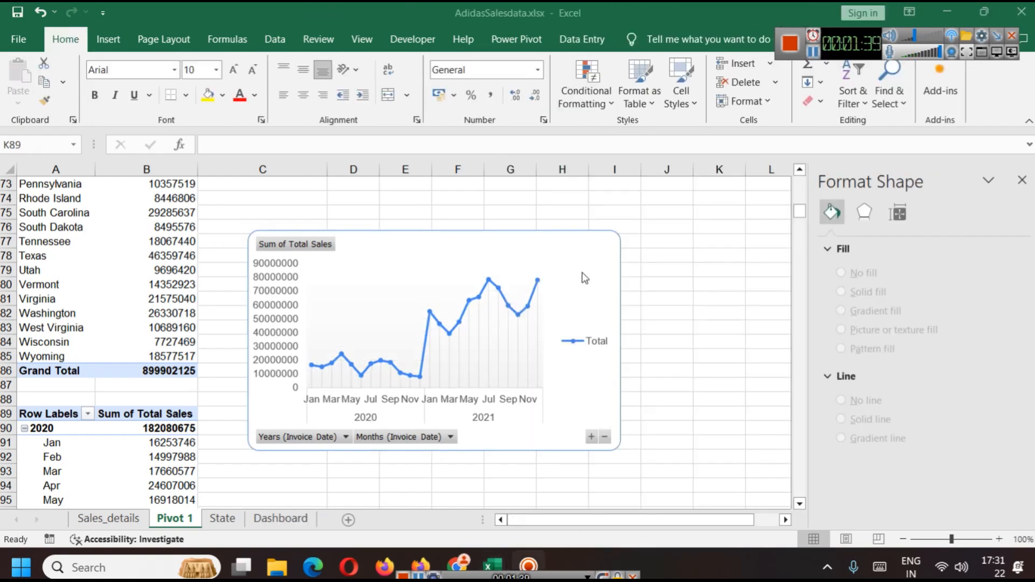
{"action": "left_click", "coordinate": [582, 272]}
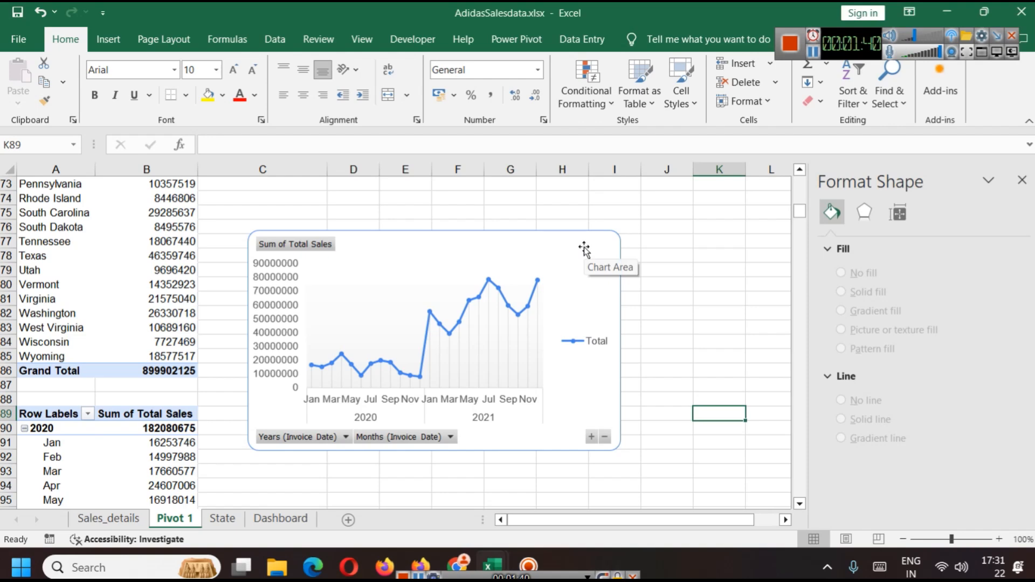
{"action": "left_click", "coordinate": [584, 249]}
{"action": "left_click", "coordinate": [273, 518]}
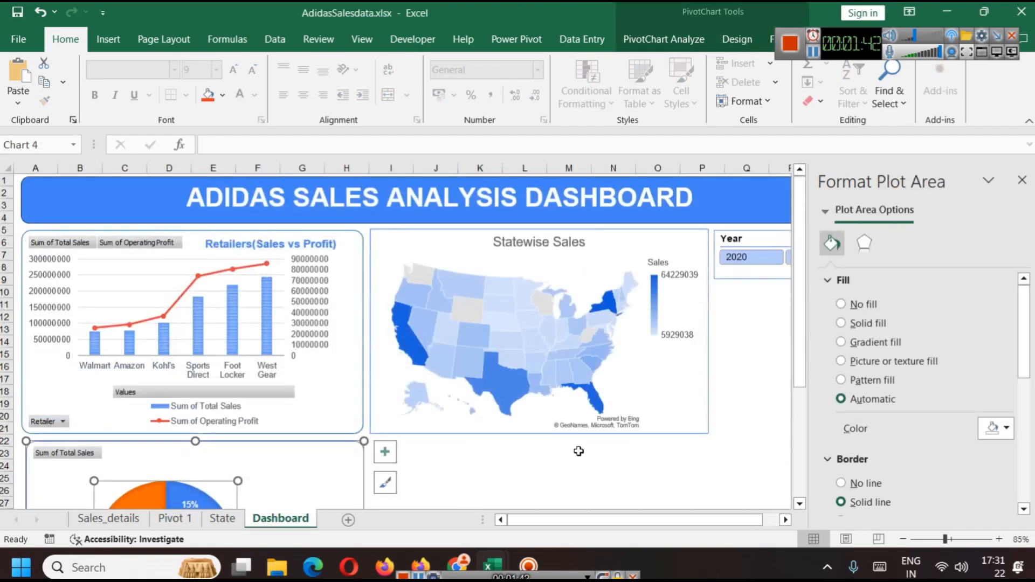
{"action": "scroll", "coordinate": [749, 355], "scroll_direction": "down", "scroll_amount": 6}
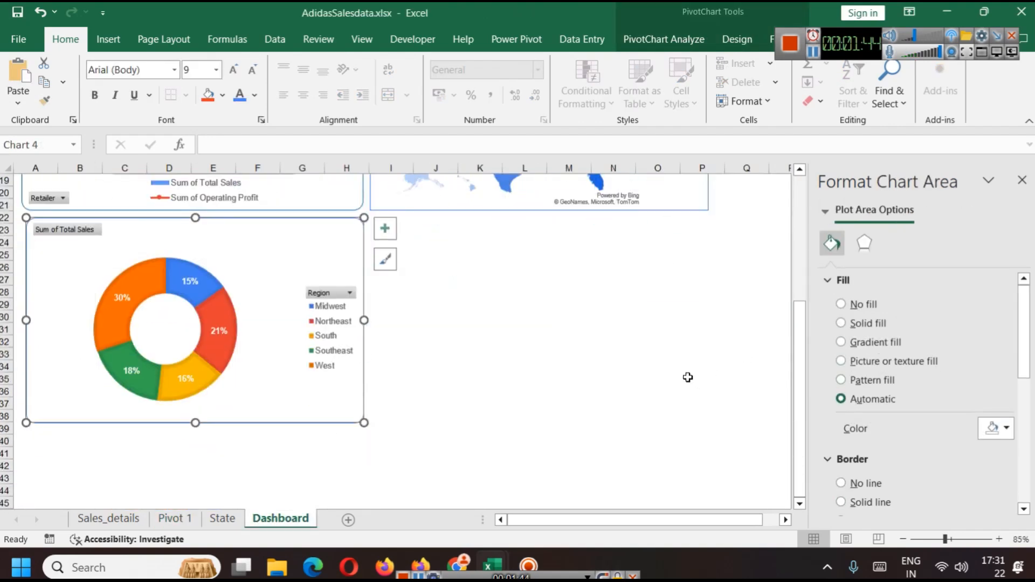
{"action": "left_click", "coordinate": [482, 311]}
{"action": "key", "text": "ctrl+v"}
Step: Place the line chart beside the doughnut chart and widen it to line up with the map chart above
{"action": "left_click_drag", "start_coordinate": [609, 359], "coordinate": [500, 273]}
{"action": "key", "text": "ctrl+z"}
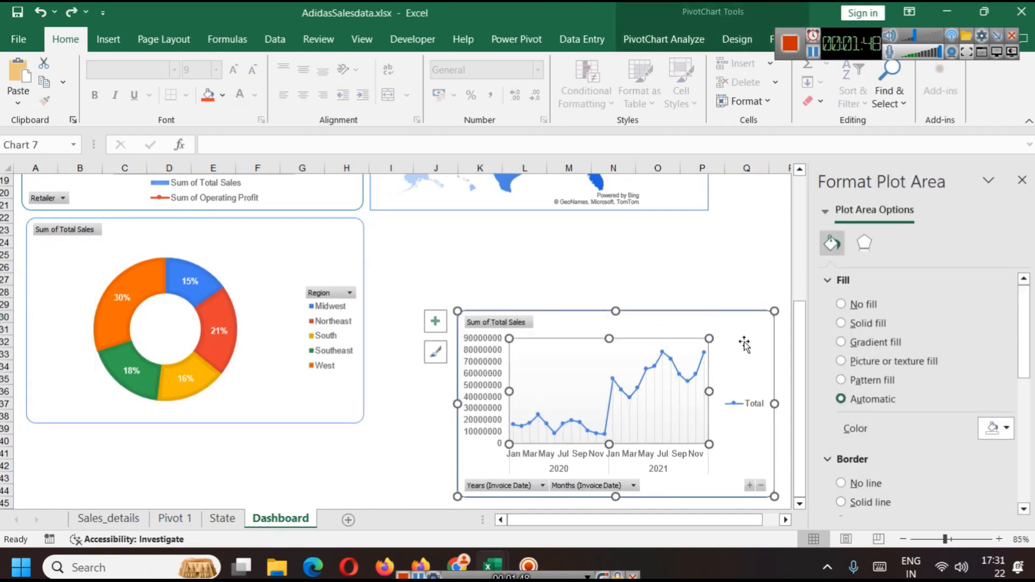
{"action": "left_click", "coordinate": [748, 330]}
{"action": "mouse_move", "coordinate": [748, 331]}
{"action": "left_mouse_down"}
{"action": "mouse_move", "coordinate": [658, 254]}
{"action": "mouse_move", "coordinate": [661, 238]}
{"action": "left_mouse_up"}
{"action": "left_click_drag", "start_coordinate": [539, 405], "coordinate": [540, 423]}
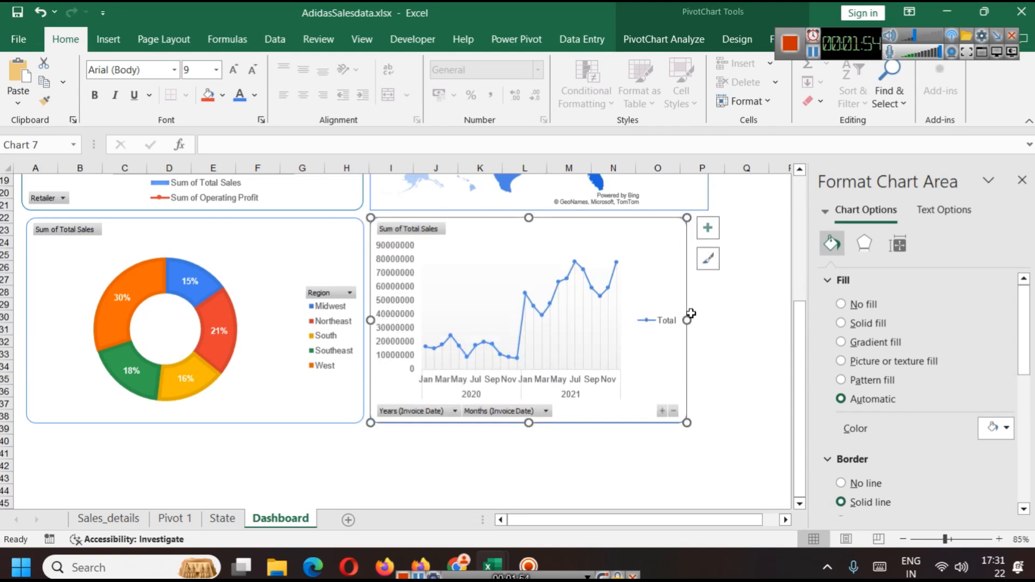
{"action": "left_click_drag", "start_coordinate": [687, 320], "coordinate": [708, 321]}
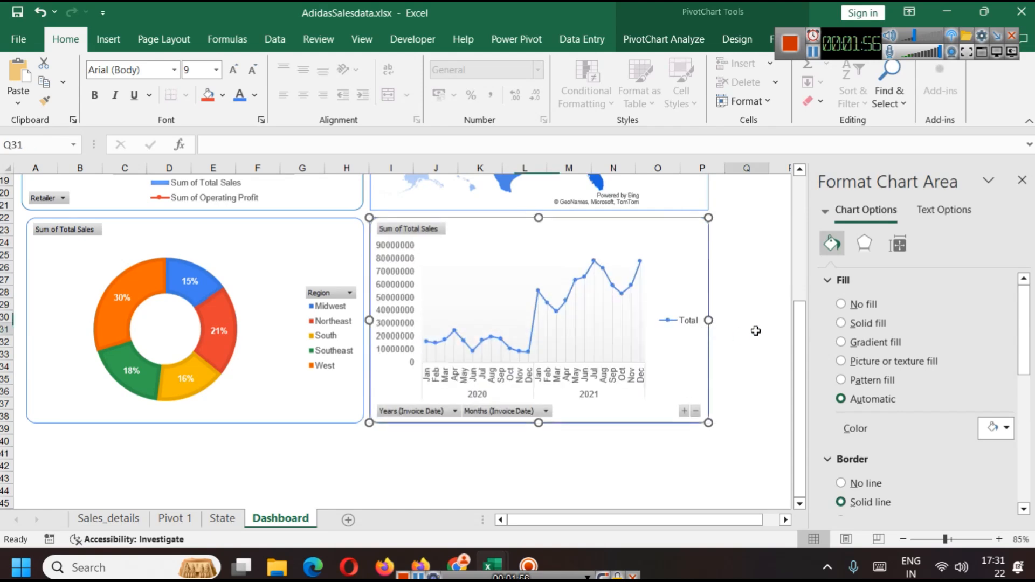
Step: Deselect the chart, close the formatting pane and review the dashboard layout
{"action": "left_click", "coordinate": [755, 328]}
{"action": "scroll", "coordinate": [763, 349], "scroll_direction": "up", "scroll_amount": 6}
{"action": "scroll", "coordinate": [763, 349], "scroll_direction": "down", "scroll_amount": 1}
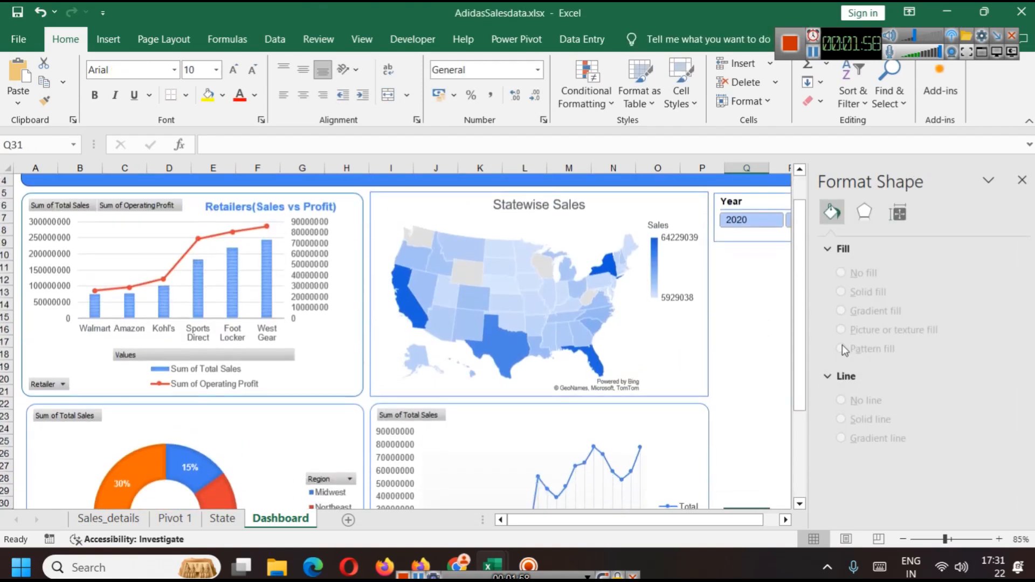
{"action": "left_click", "coordinate": [1022, 180]}
{"action": "scroll", "coordinate": [831, 392], "scroll_direction": "down", "scroll_amount": 3}
{"action": "scroll", "coordinate": [800, 382], "scroll_direction": "up", "scroll_amount": 3}
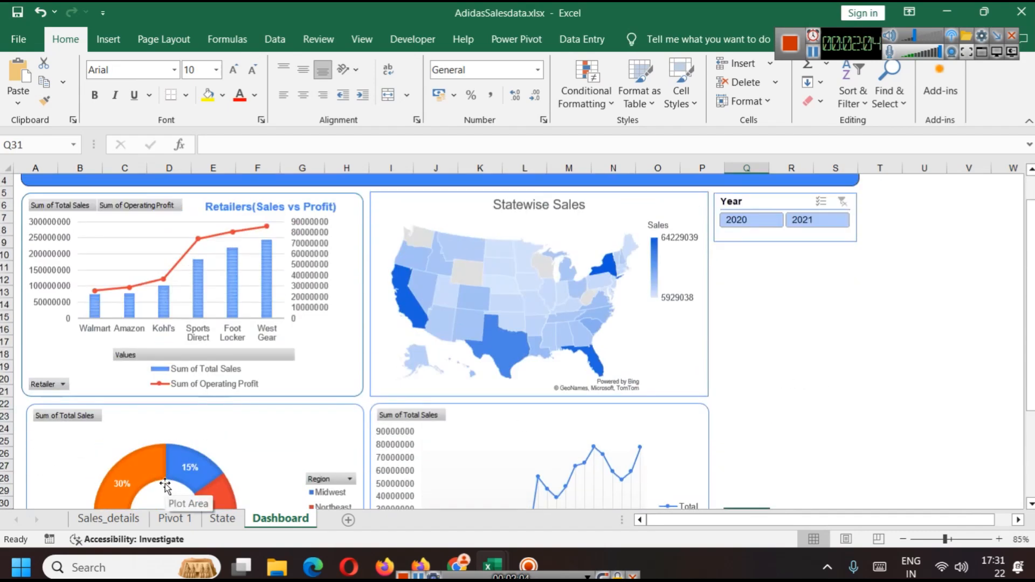
Step: Insert Region and Sales Method slicers for the retailer pivot table on the Pivot 1 sheet
{"action": "left_click", "coordinate": [180, 519]}
{"action": "scroll", "coordinate": [414, 322], "scroll_direction": "up", "scroll_amount": 9}
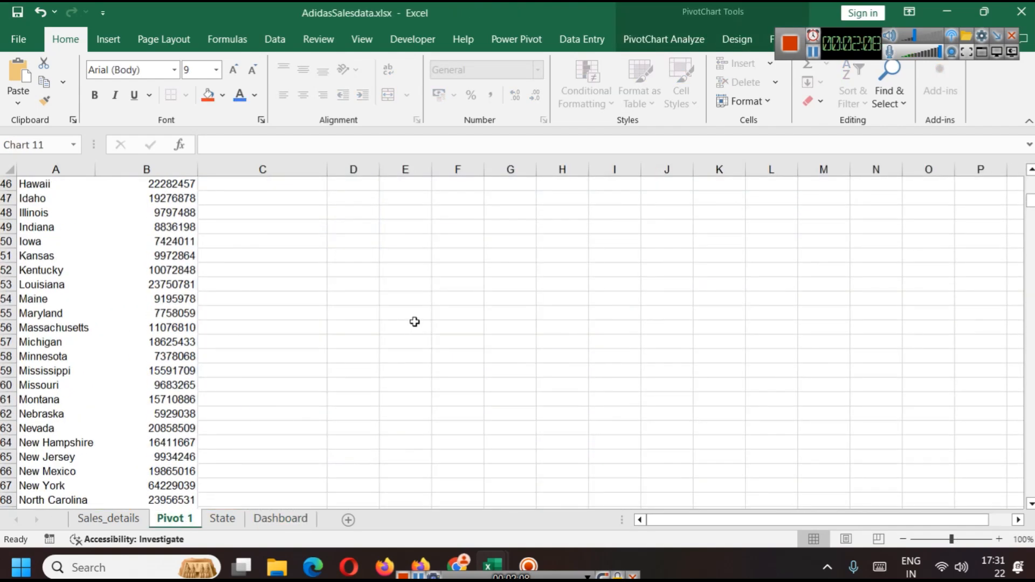
{"action": "scroll", "coordinate": [415, 322], "scroll_direction": "up", "scroll_amount": 14}
{"action": "left_click", "coordinate": [100, 339]}
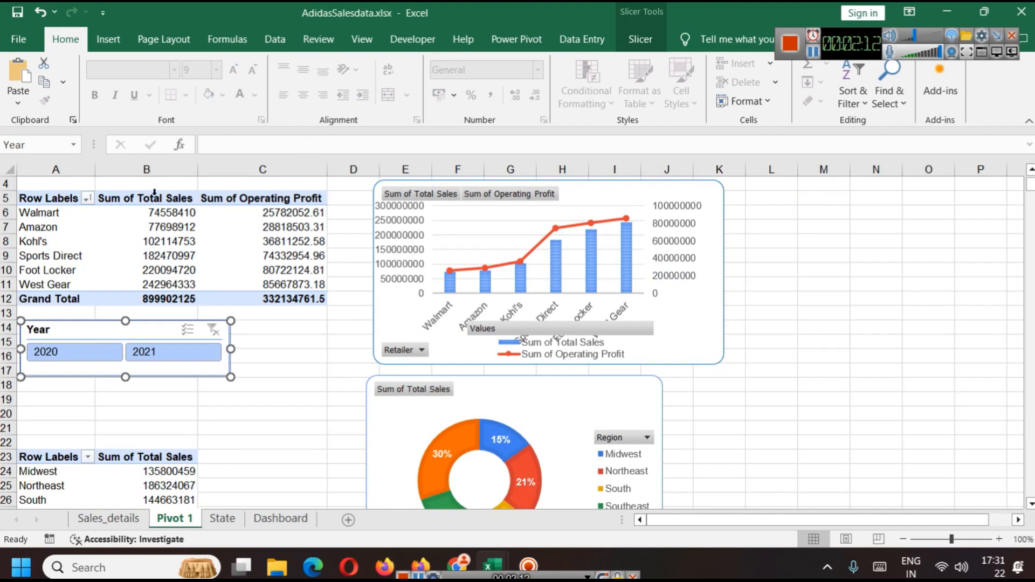
{"action": "left_click", "coordinate": [41, 202]}
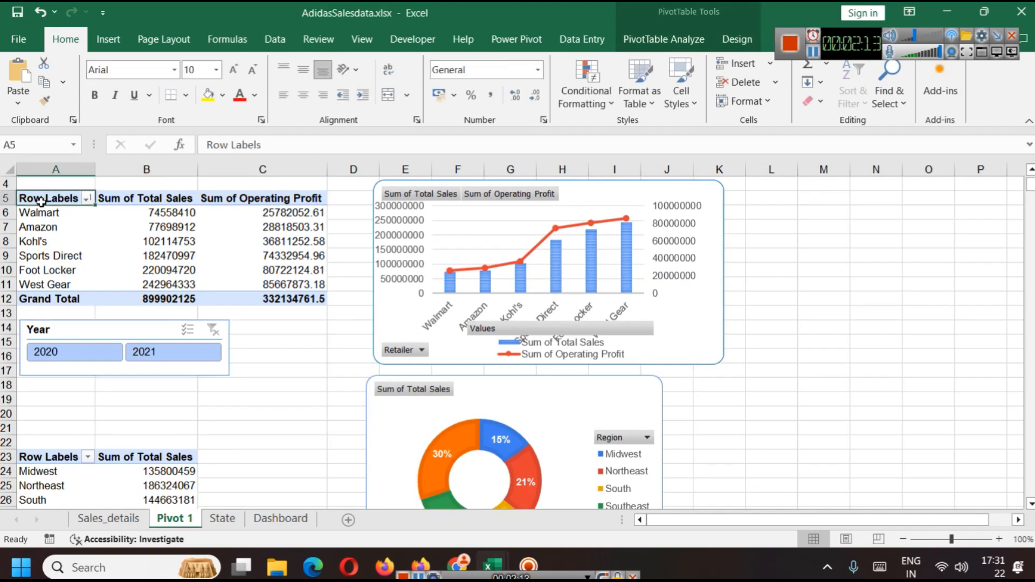
{"action": "left_click", "coordinate": [663, 40]}
{"action": "left_click", "coordinate": [348, 63]}
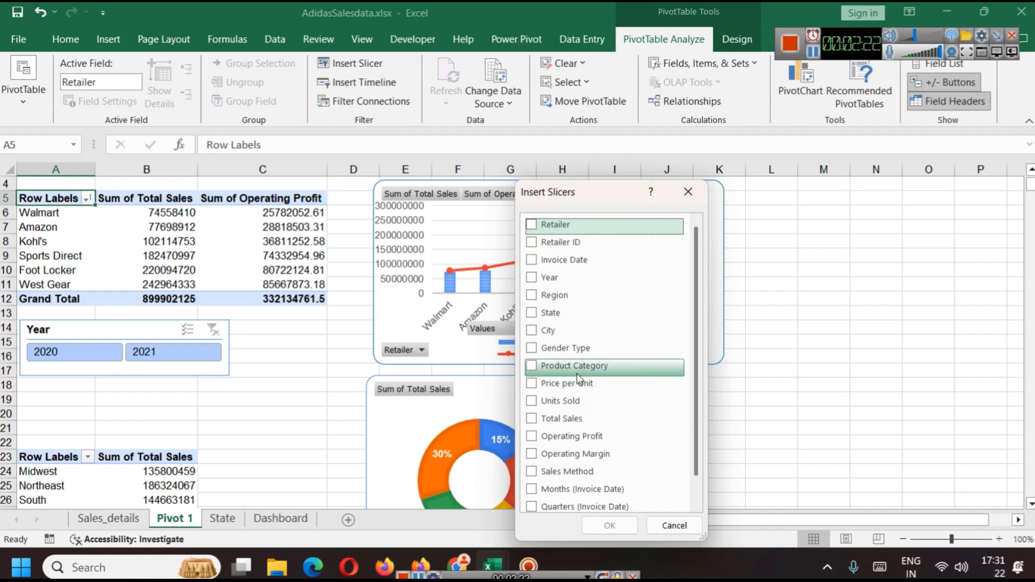
{"action": "scroll", "coordinate": [632, 405], "scroll_direction": "down", "scroll_amount": 1}
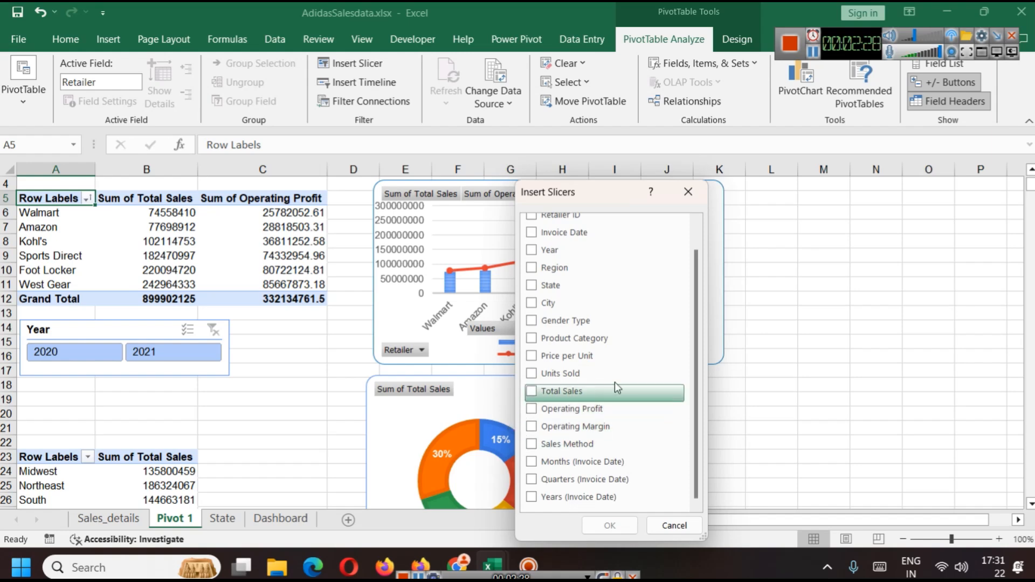
{"action": "scroll", "coordinate": [615, 412], "scroll_direction": "up", "scroll_amount": 1}
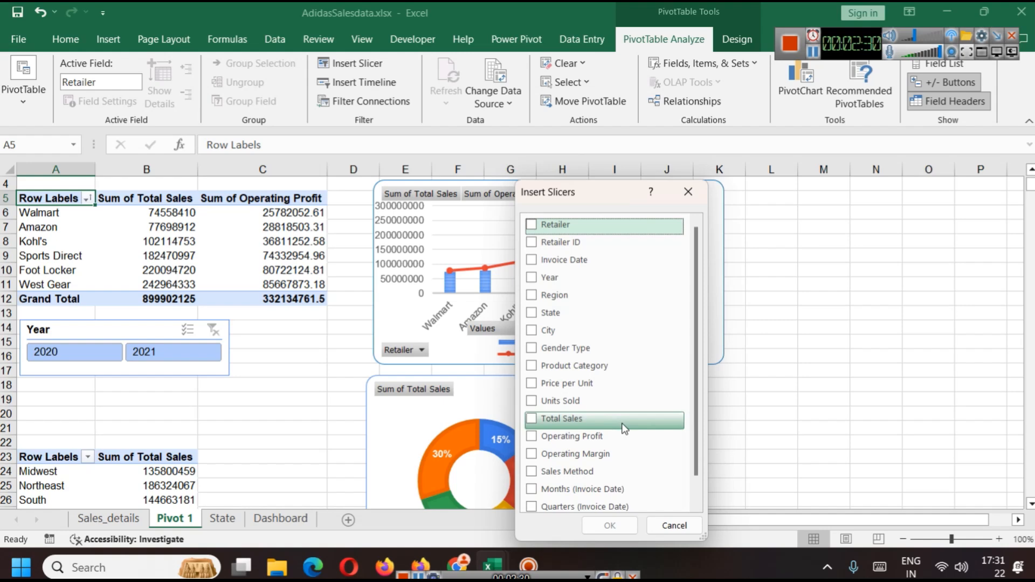
{"action": "left_click", "coordinate": [554, 294]}
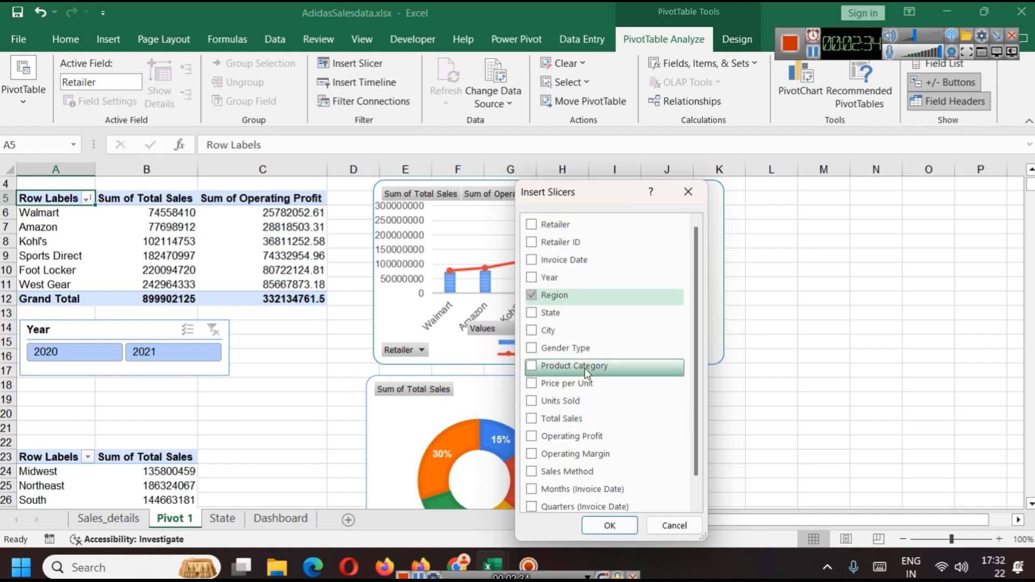
{"action": "scroll", "coordinate": [583, 415], "scroll_direction": "down", "scroll_amount": 1}
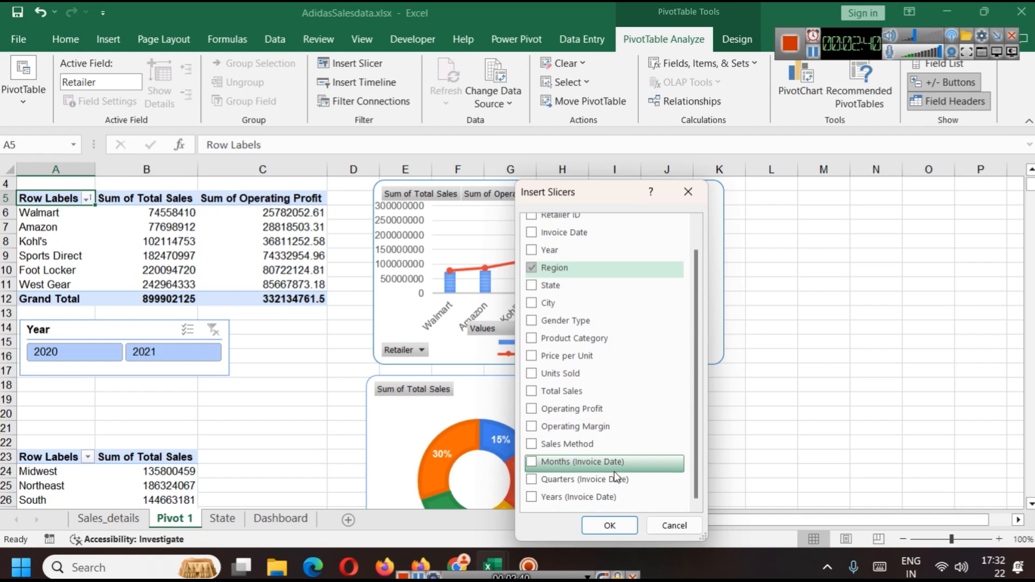
{"action": "left_click", "coordinate": [588, 444]}
{"action": "left_click", "coordinate": [609, 526]}
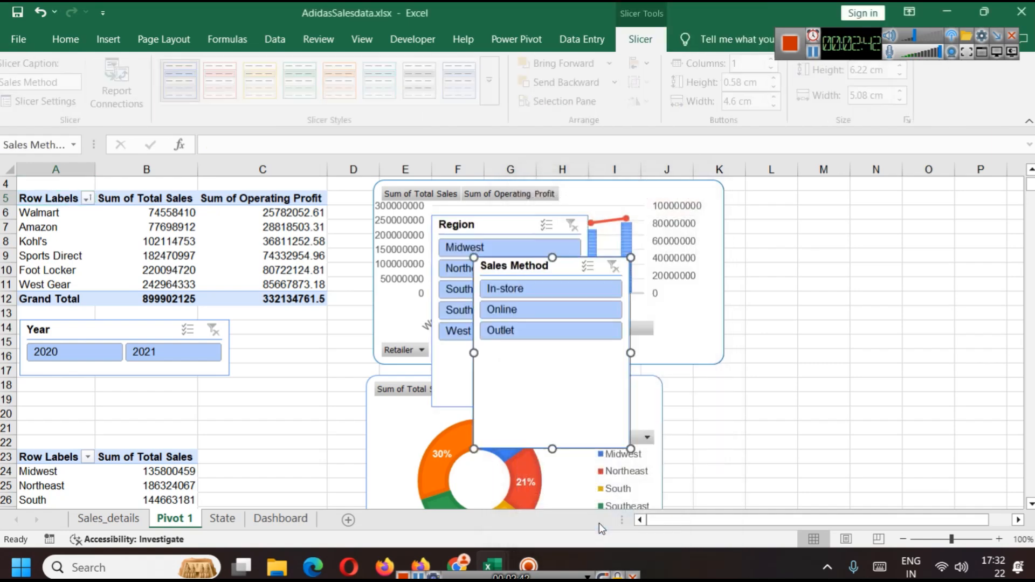
Step: Move the Sales Method and Region slicers to the right of the charts
{"action": "left_click_drag", "start_coordinate": [485, 264], "coordinate": [807, 304]}
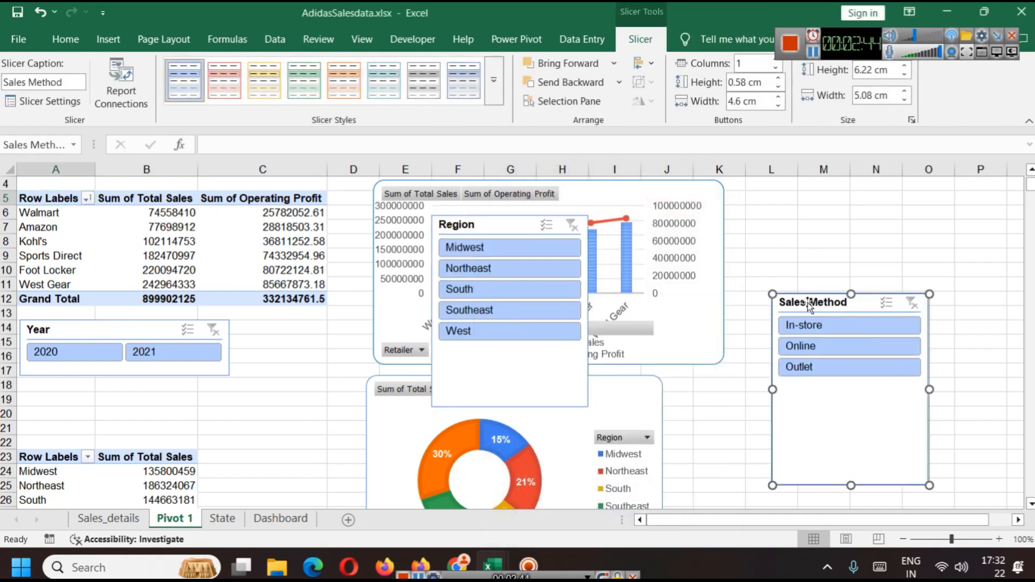
{"action": "left_click_drag", "start_coordinate": [503, 229], "coordinate": [836, 209]}
Step: Filter the pivot with the Northeast region and the In-store and Outlet sales methods
{"action": "left_click", "coordinate": [813, 247]}
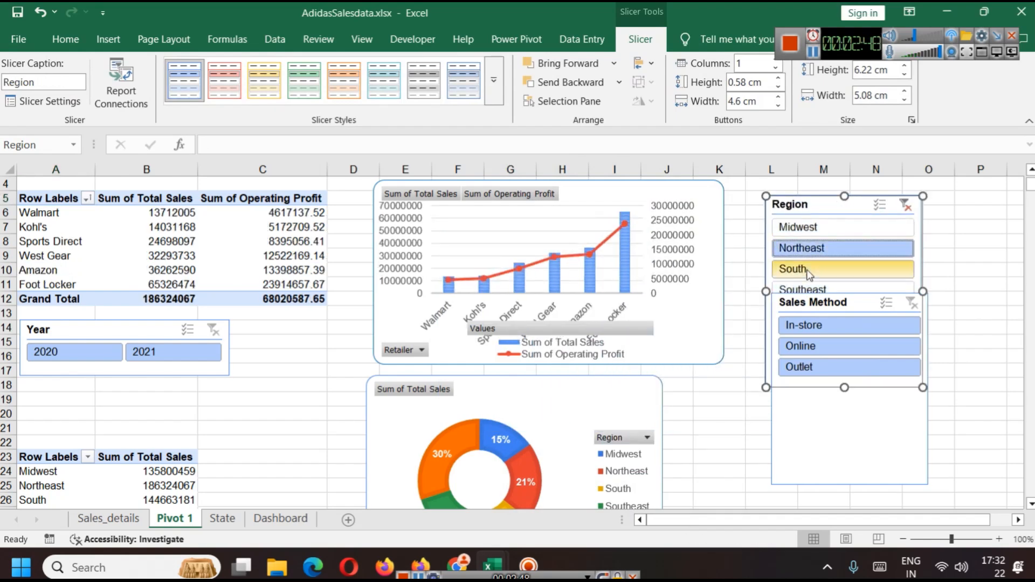
{"action": "left_click", "coordinate": [827, 326]}
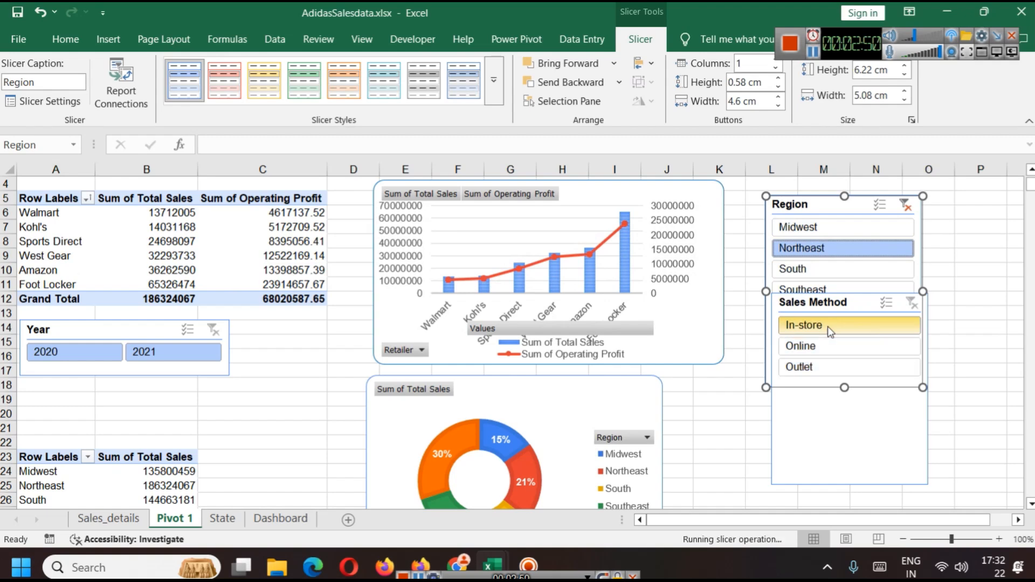
{"action": "left_click", "coordinate": [811, 367]}
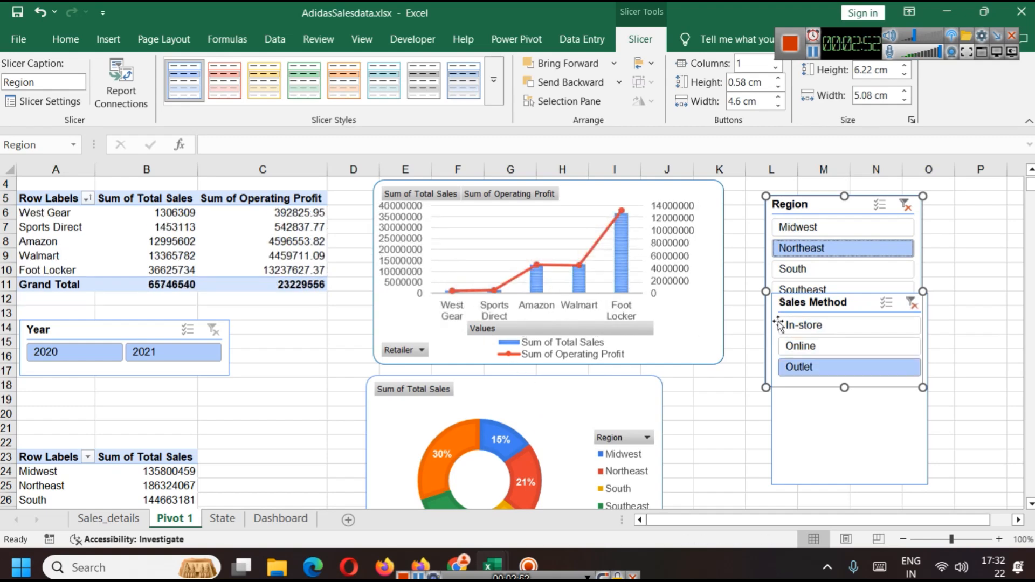
Step: Shorten the Region and Sales Method slicers and stack the Sales Method slicer directly below Region
{"action": "left_click_drag", "start_coordinate": [833, 302], "coordinate": [843, 339]}
{"action": "left_click", "coordinate": [836, 373]}
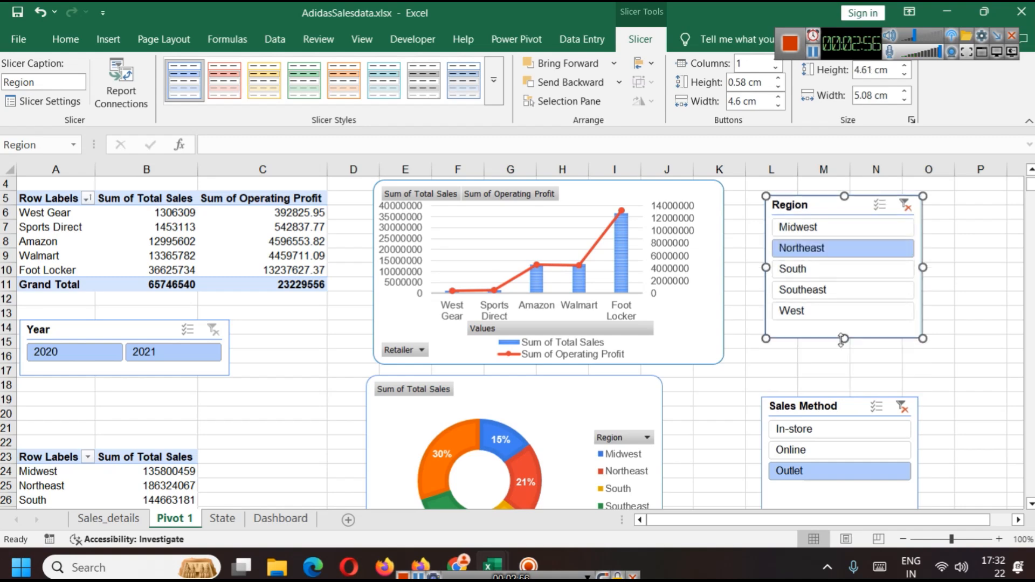
{"action": "left_click_drag", "start_coordinate": [843, 409], "coordinate": [852, 353]}
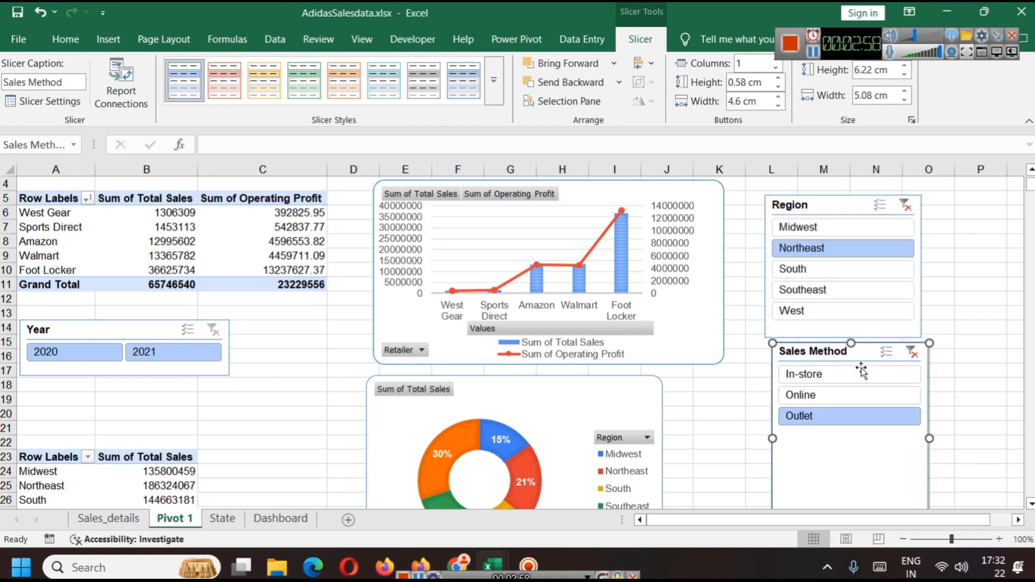
{"action": "left_click", "coordinate": [953, 466]}
{"action": "left_click", "coordinate": [935, 468]}
{"action": "left_click_drag", "start_coordinate": [824, 471], "coordinate": [781, 392]}
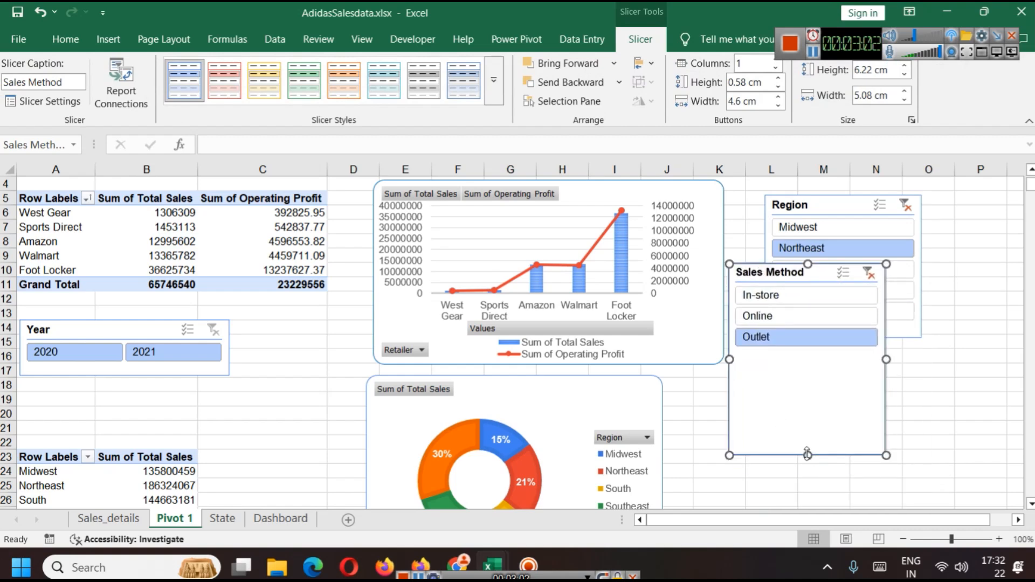
{"action": "left_click_drag", "start_coordinate": [807, 455], "coordinate": [807, 363]}
{"action": "left_click_drag", "start_coordinate": [781, 278], "coordinate": [813, 350]}
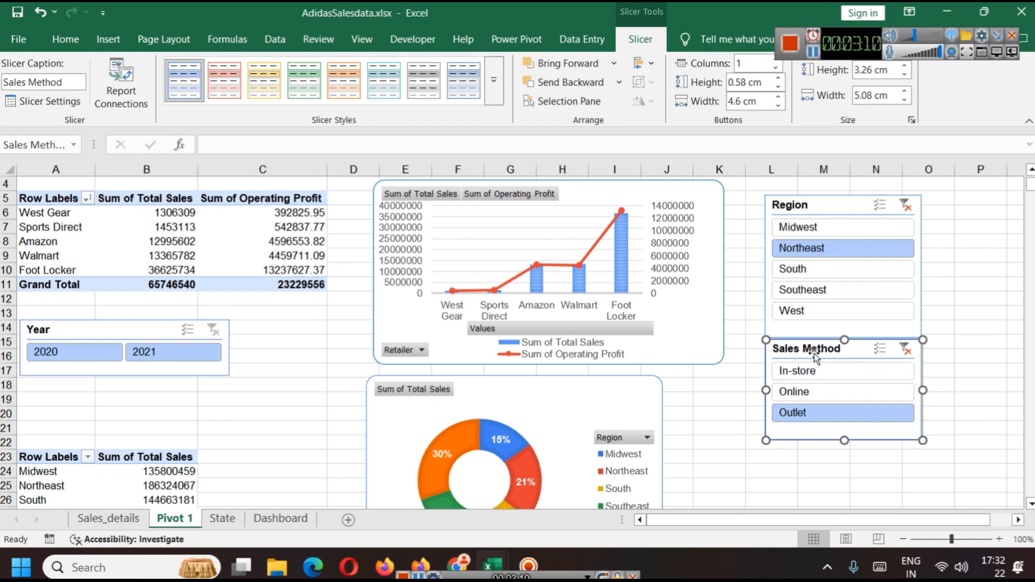
Step: Copy the Region and Sales Method slicers onto the Dashboard sheet
{"action": "left_click", "coordinate": [925, 364]}
{"action": "left_click", "coordinate": [866, 348]}
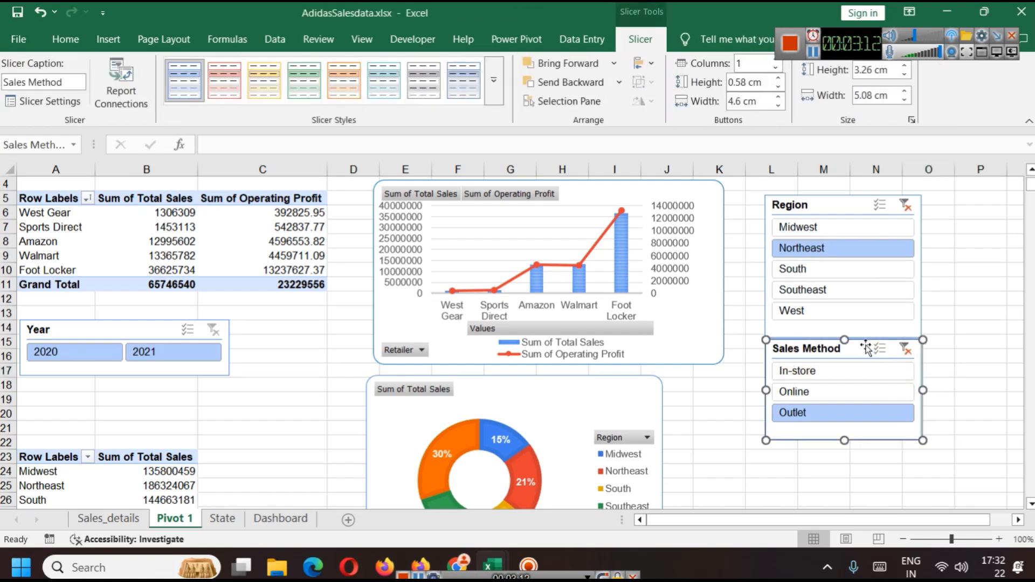
{"action": "left_click", "coordinate": [846, 208], "text": "ctrl"}
{"action": "left_click", "coordinate": [280, 519]}
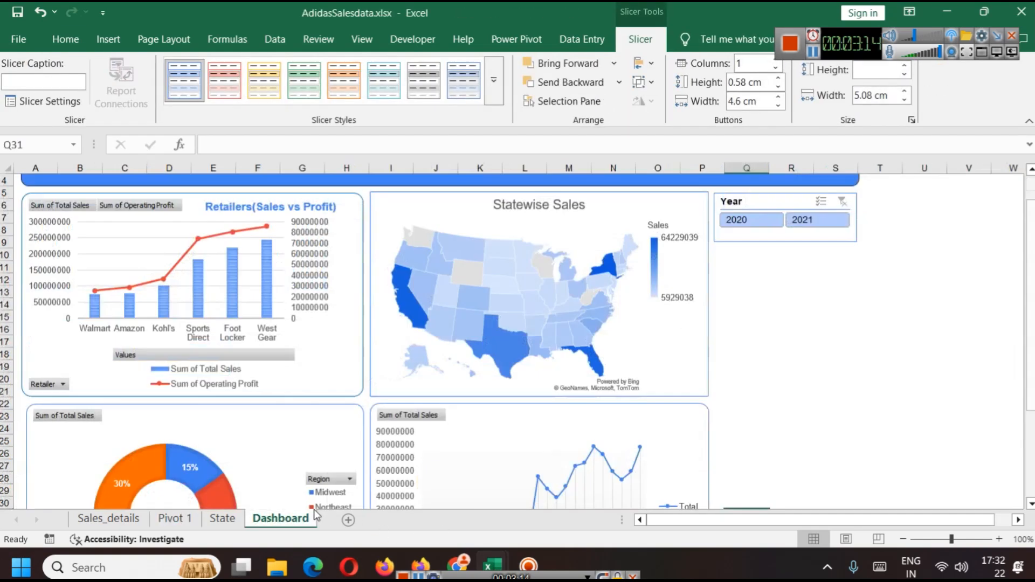
{"action": "left_click", "coordinate": [885, 386]}
{"action": "key", "text": "ctrl+v"}
Step: Position the pasted slicers below the Year slicer and widen them to match its width
{"action": "left_click_drag", "start_coordinate": [776, 348], "coordinate": [757, 266]}
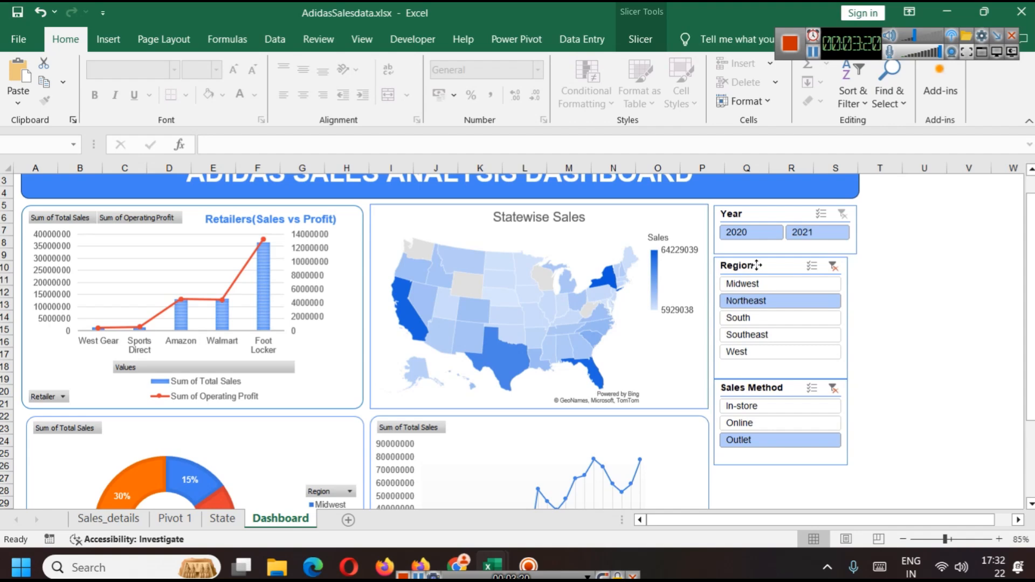
{"action": "left_click_drag", "start_coordinate": [848, 319], "coordinate": [857, 320]}
{"action": "left_click", "coordinate": [924, 342]}
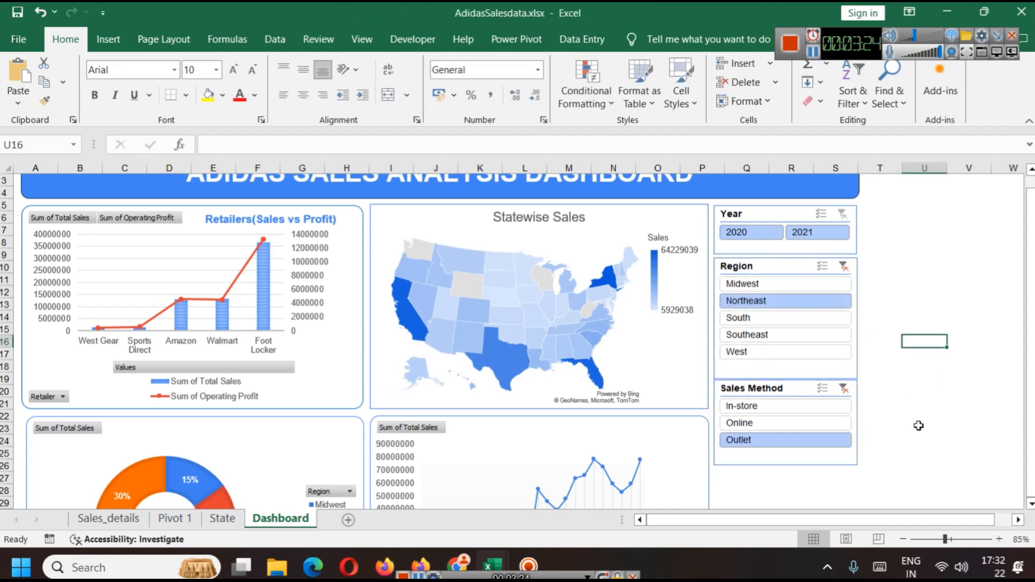
Step: Filter by the Online sales method and clear the Sales Method and Region slicer filters
{"action": "left_click", "coordinate": [780, 423]}
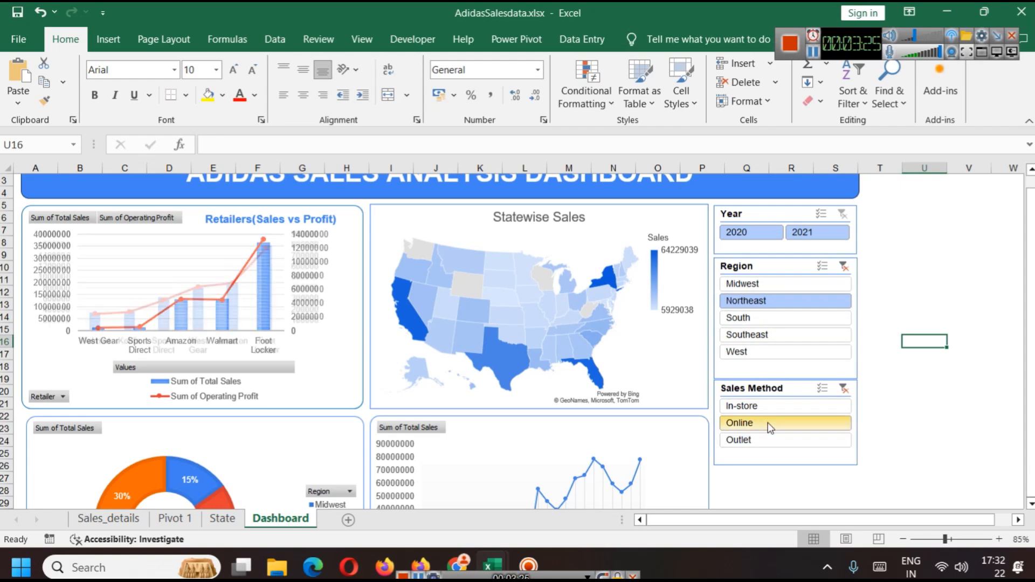
{"action": "left_click", "coordinate": [844, 389]}
{"action": "left_click", "coordinate": [844, 267]}
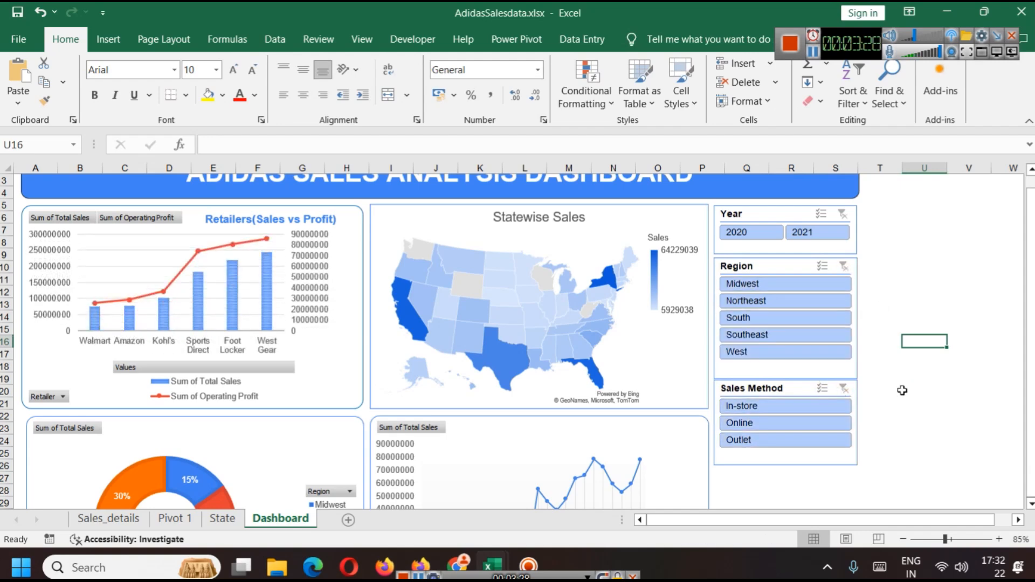
Step: Select the map chart and filter the dashboard to the South region
{"action": "left_click", "coordinate": [444, 217]}
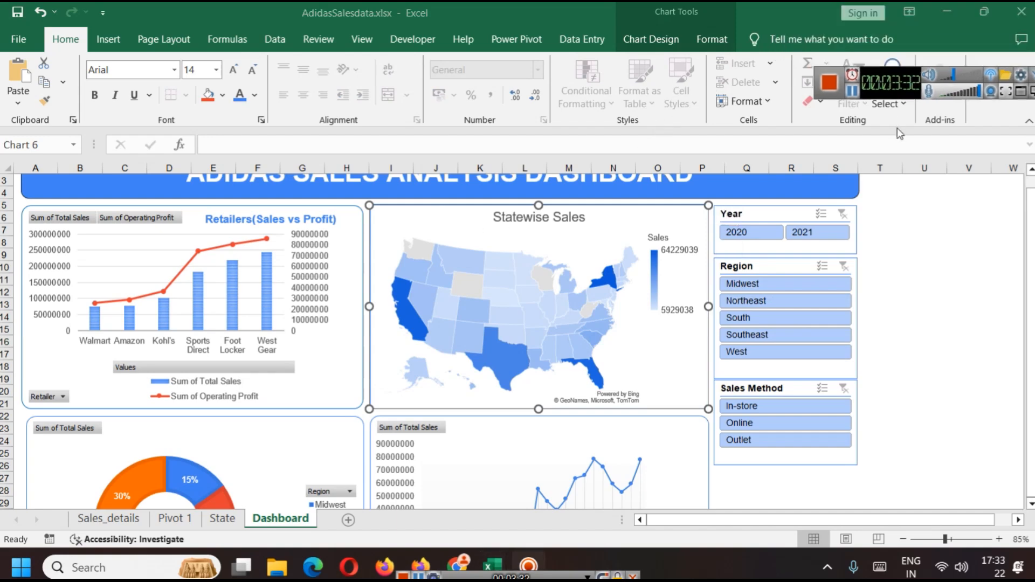
{"action": "left_click", "coordinate": [762, 322]}
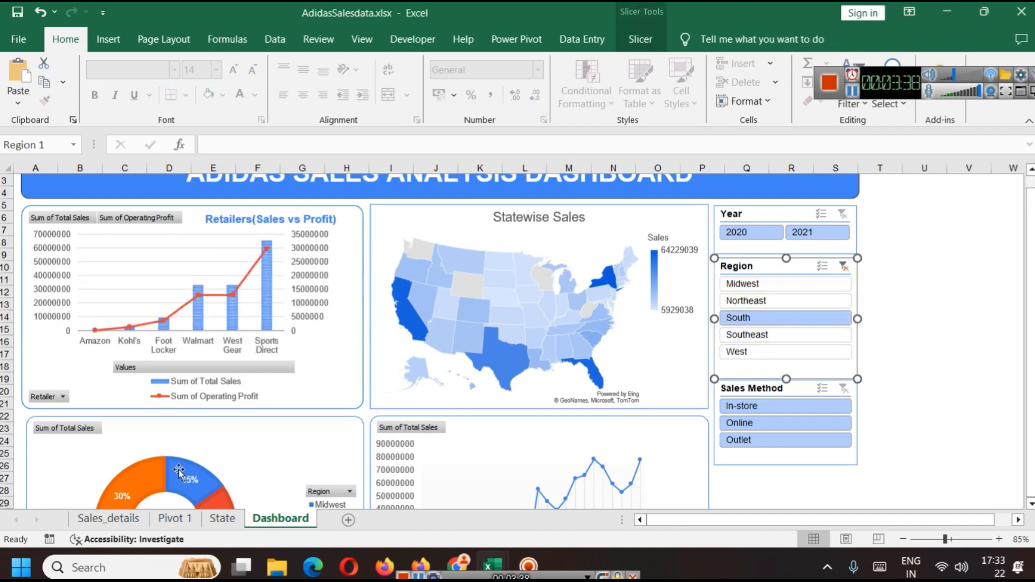
Step: Connect the state sales pivot table on Pivot 1 to the Region and Sales Method slicers
{"action": "left_click", "coordinate": [189, 519]}
{"action": "scroll", "coordinate": [127, 382], "scroll_direction": "down", "scroll_amount": 6}
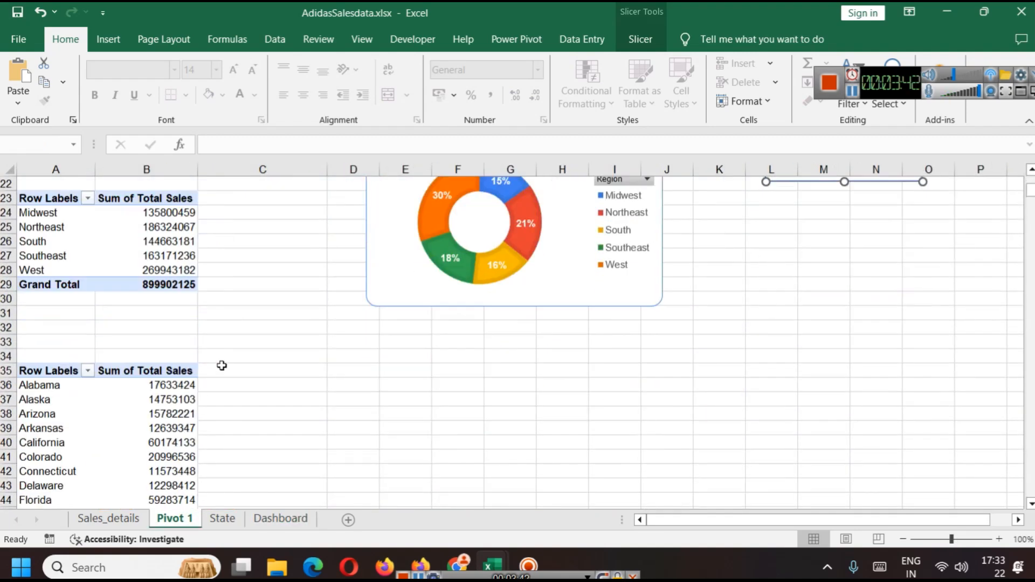
{"action": "left_click", "coordinate": [55, 370]}
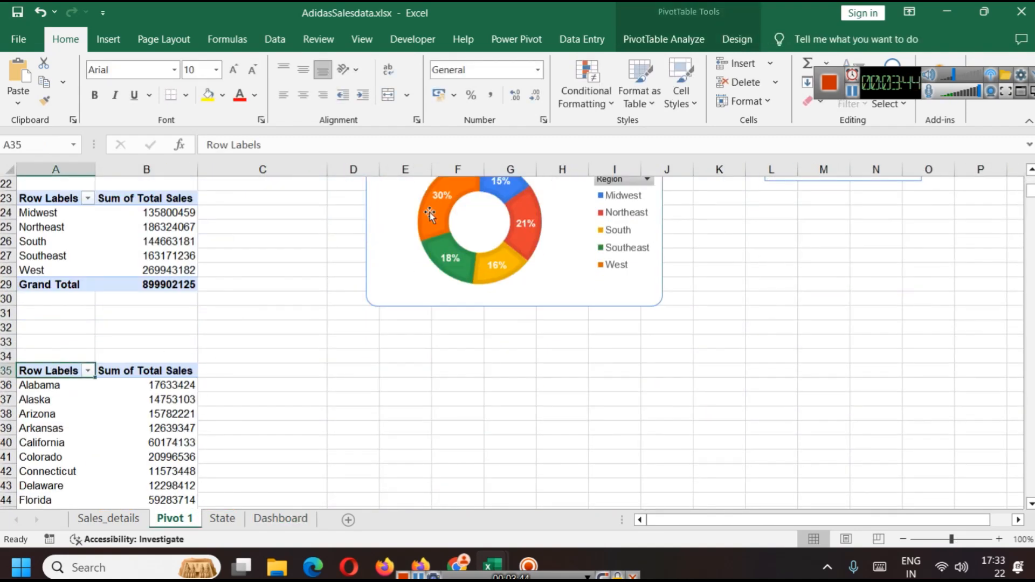
{"action": "left_click", "coordinate": [667, 40]}
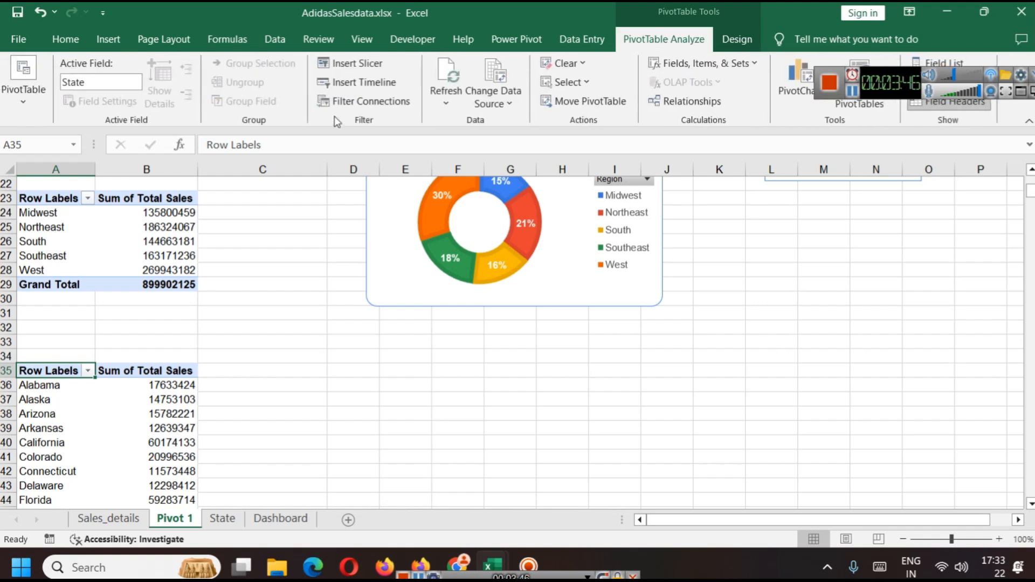
{"action": "left_click", "coordinate": [367, 103]}
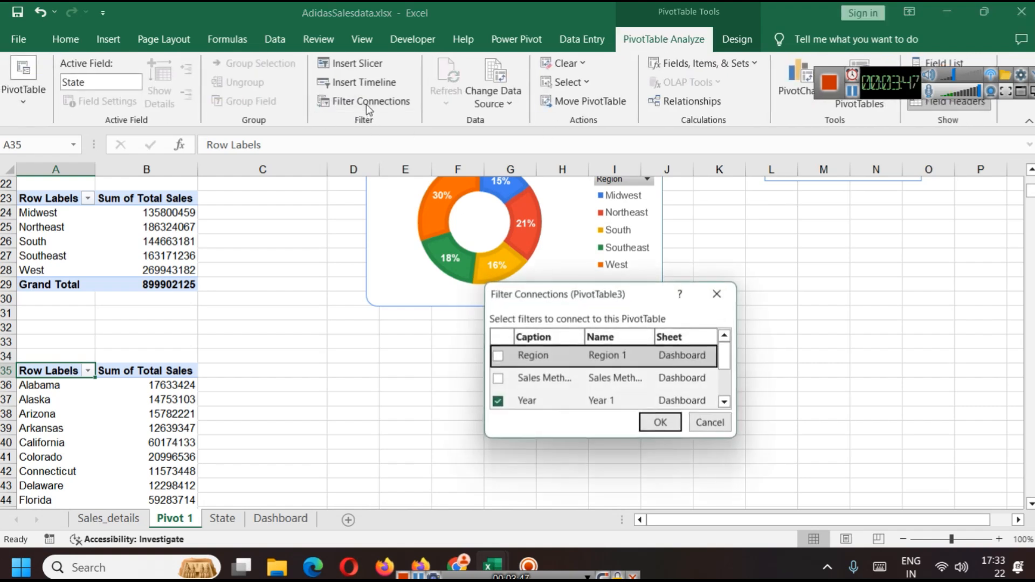
{"action": "left_click", "coordinate": [497, 357]}
{"action": "left_click", "coordinate": [497, 378]}
{"action": "scroll", "coordinate": [618, 396], "scroll_direction": "down", "scroll_amount": 2}
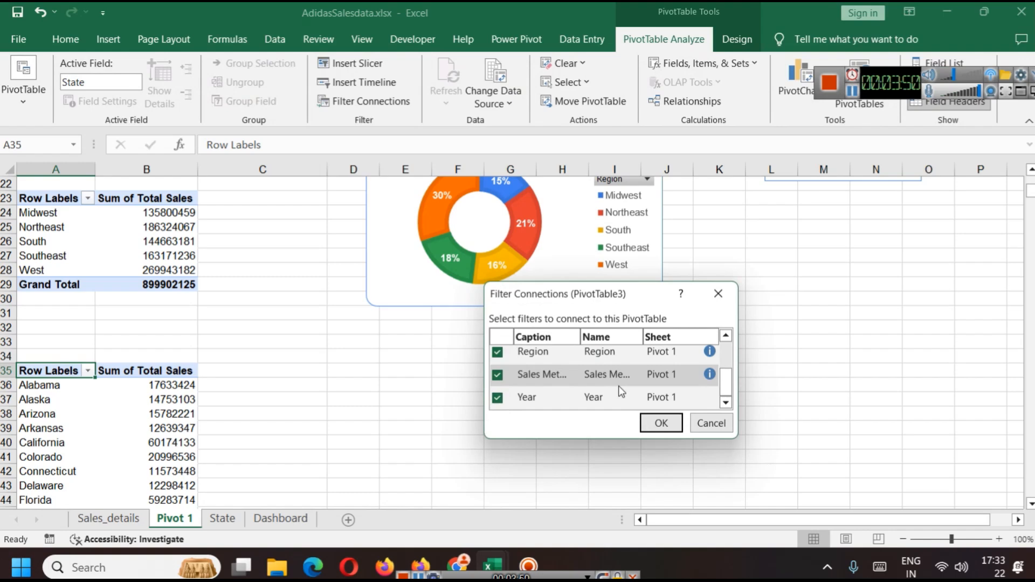
{"action": "left_click", "coordinate": [659, 423]}
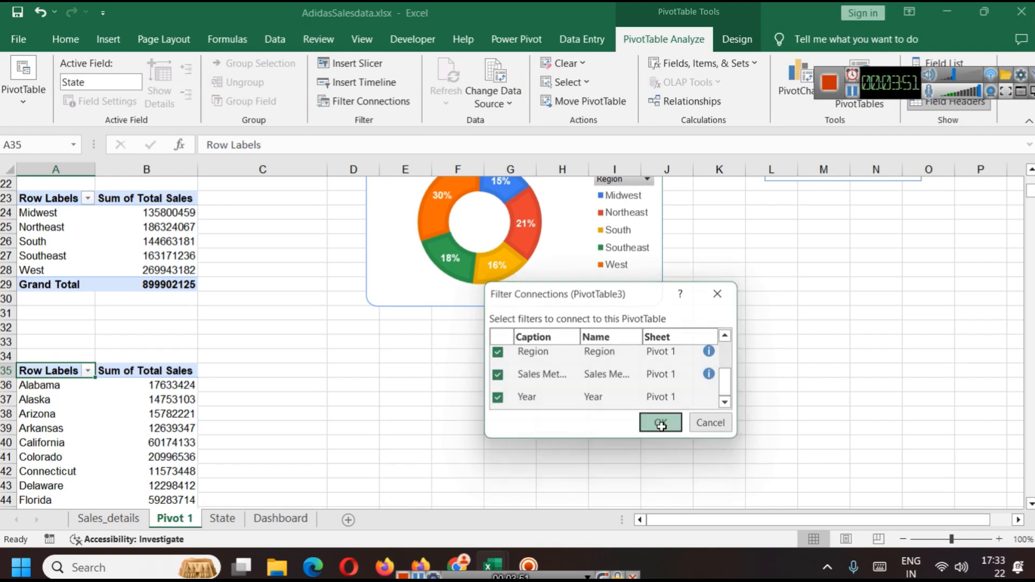
Step: Connect the region sales pivot table on Pivot 1 to the Region slicer
{"action": "left_click", "coordinate": [37, 195]}
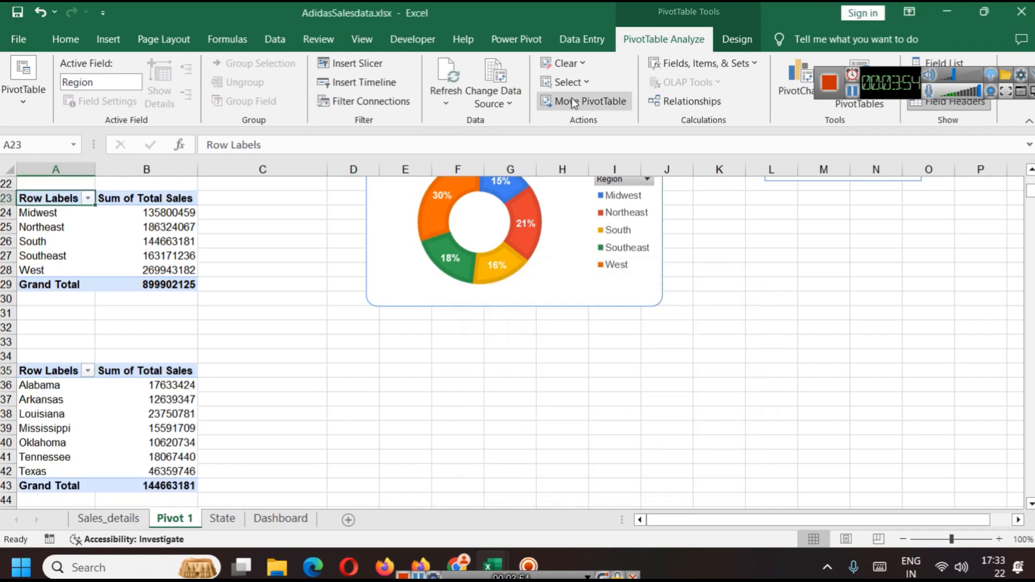
{"action": "left_click", "coordinate": [364, 101]}
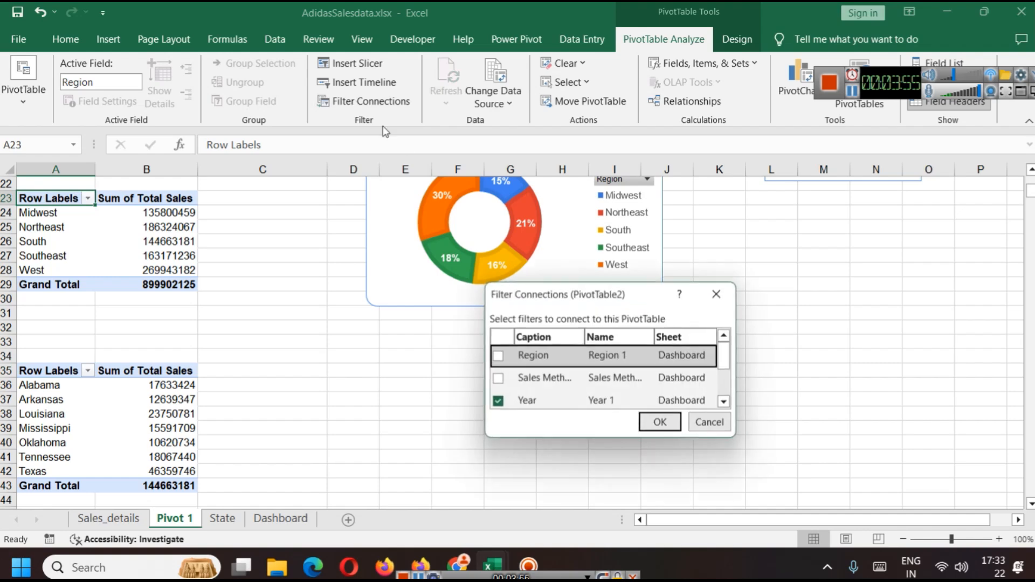
{"action": "left_click", "coordinate": [497, 356]}
{"action": "scroll", "coordinate": [619, 393], "scroll_direction": "down", "scroll_amount": 2}
{"action": "left_click", "coordinate": [659, 423]}
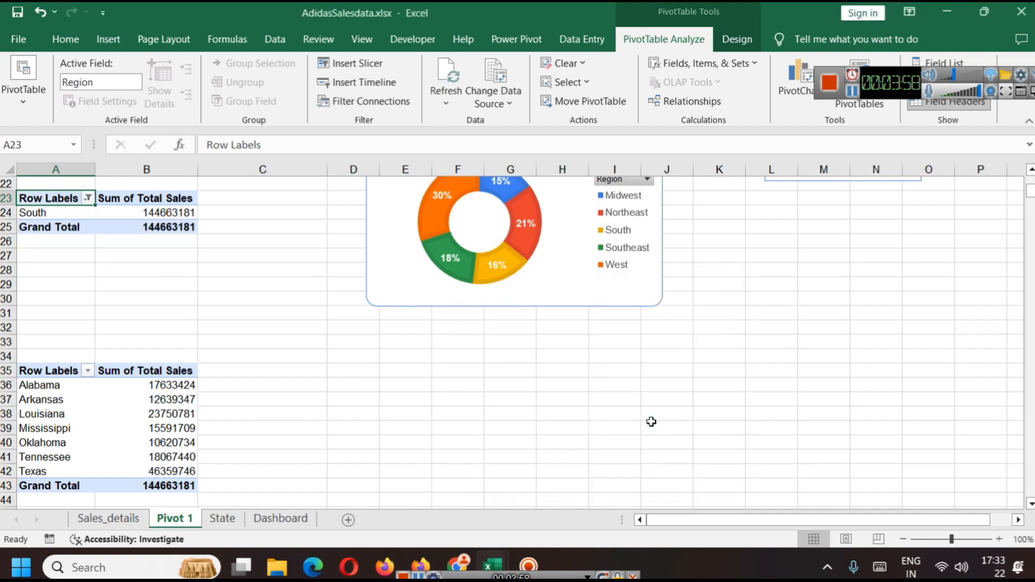
Step: Review the filter connections of the state sales pivot table
{"action": "scroll", "coordinate": [157, 354], "scroll_direction": "up", "scroll_amount": 2}
{"action": "scroll", "coordinate": [174, 354], "scroll_direction": "down", "scroll_amount": 7}
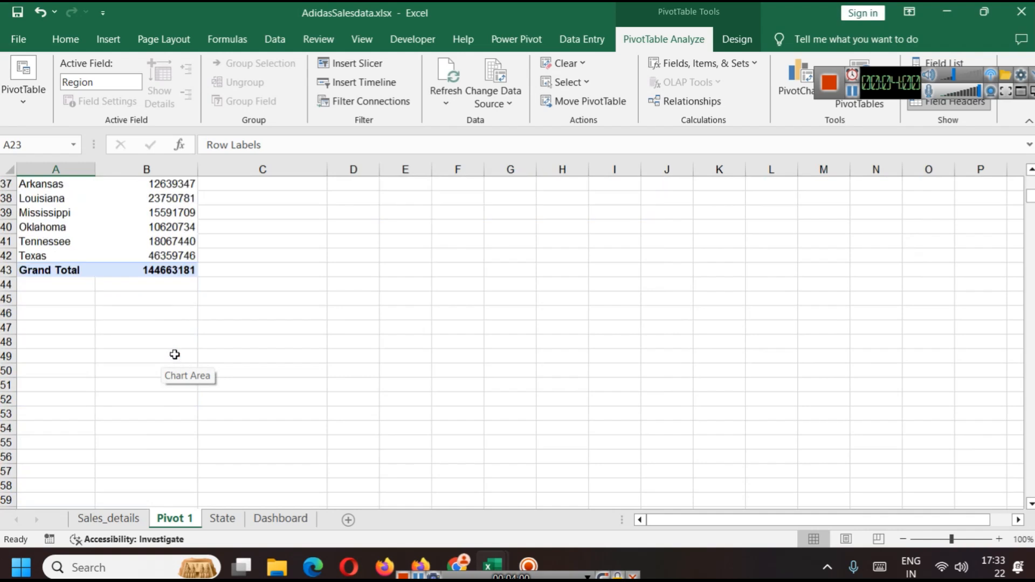
{"action": "scroll", "coordinate": [156, 346], "scroll_direction": "up", "scroll_amount": 3}
{"action": "left_click", "coordinate": [39, 285]}
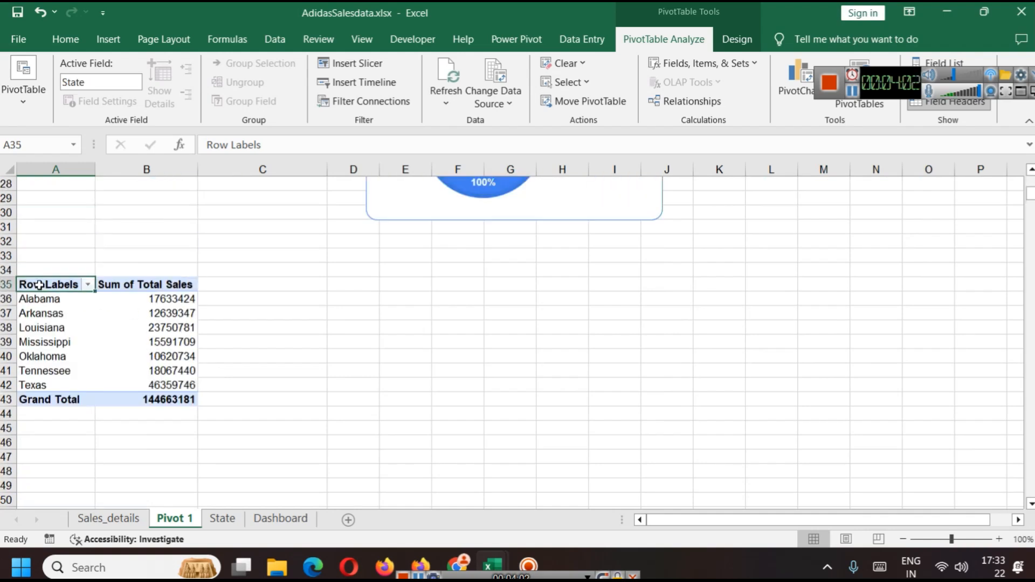
{"action": "left_click", "coordinate": [364, 100]}
{"action": "scroll", "coordinate": [646, 391], "scroll_direction": "down", "scroll_amount": 1}
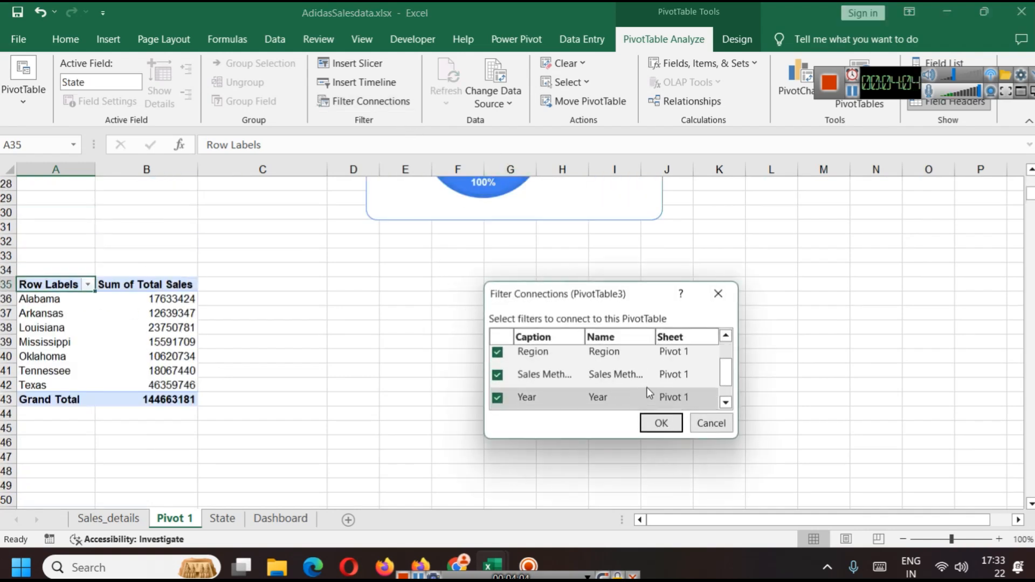
{"action": "left_click", "coordinate": [662, 422]}
Step: Clear the Region slicer filter on the Dashboard sheet
{"action": "scroll", "coordinate": [280, 345], "scroll_direction": "up", "scroll_amount": 5}
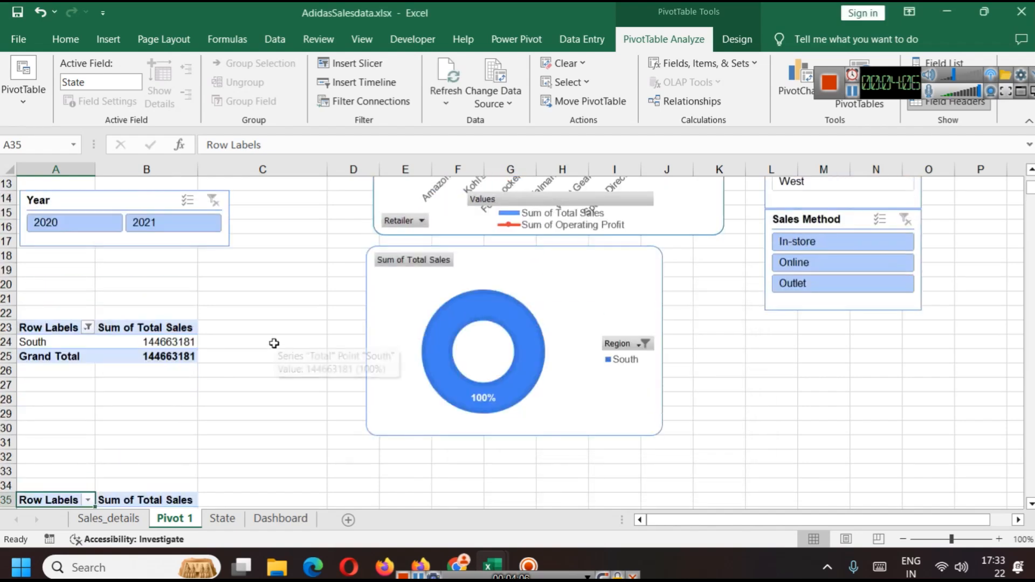
{"action": "left_click", "coordinate": [45, 326]}
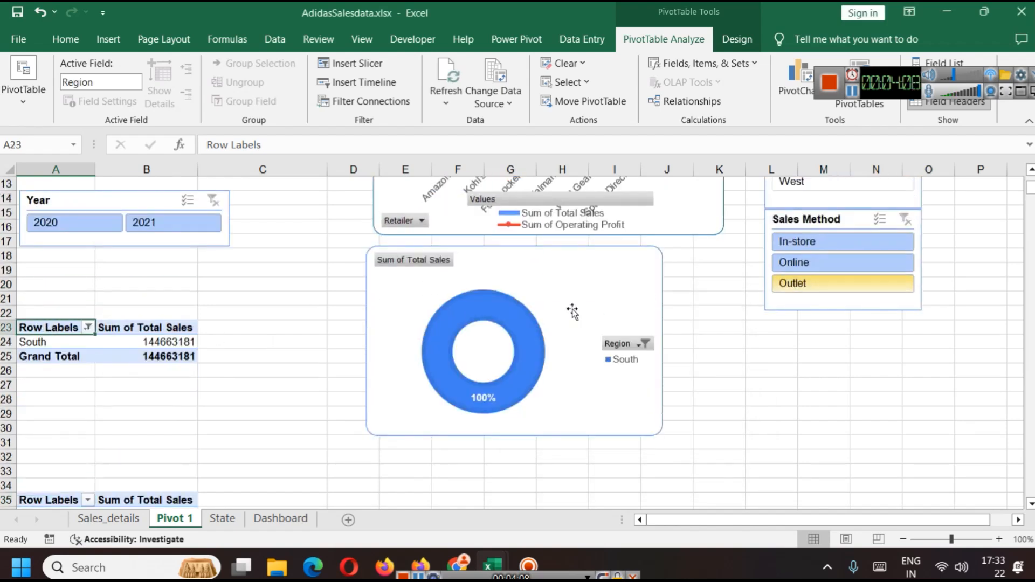
{"action": "left_click", "coordinate": [282, 516]}
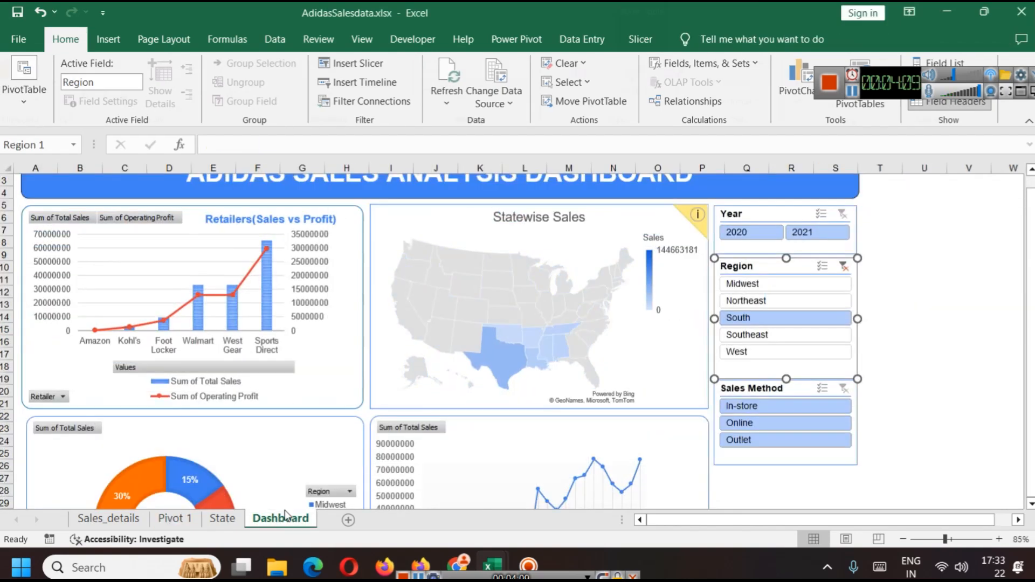
{"action": "left_click", "coordinate": [844, 266]}
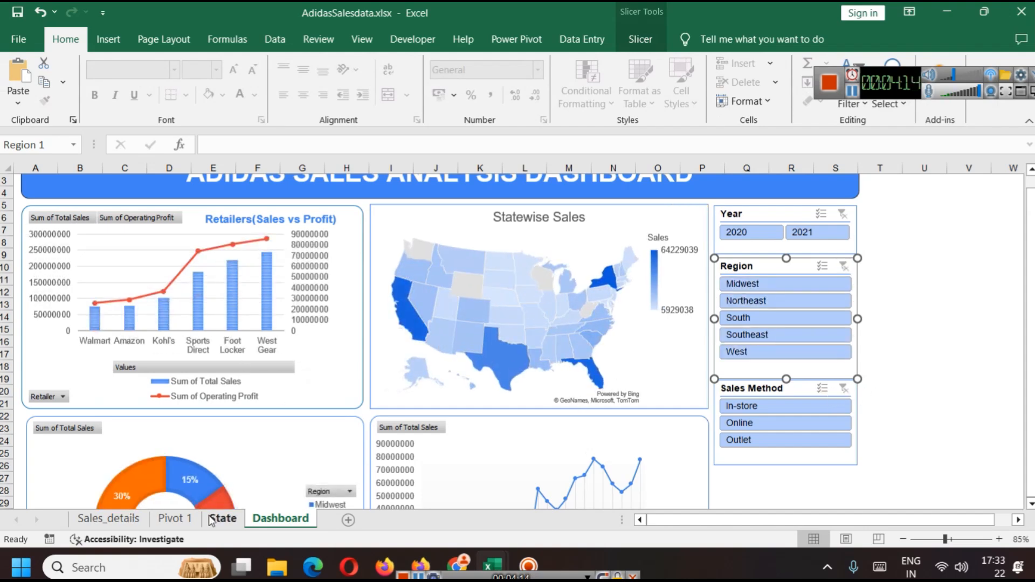
Step: Connect the monthly sales pivot table on Pivot 1 to the Region and Sales Method slicers
{"action": "left_click", "coordinate": [174, 518]}
{"action": "scroll", "coordinate": [132, 292], "scroll_direction": "down", "scroll_amount": 20}
{"action": "scroll", "coordinate": [132, 291], "scroll_direction": "down", "scroll_amount": 5}
{"action": "left_click", "coordinate": [42, 242]}
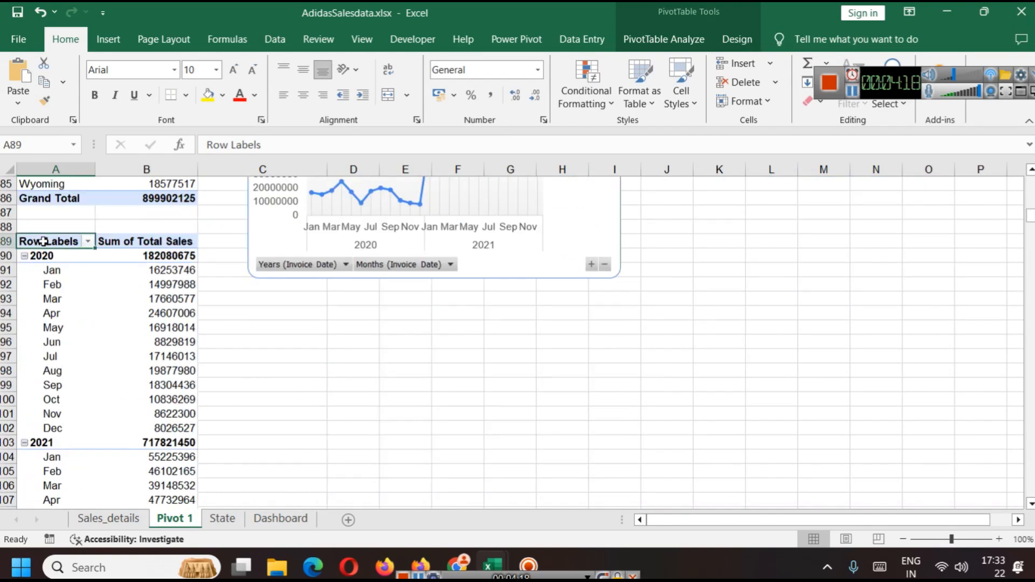
{"action": "left_click", "coordinate": [650, 40]}
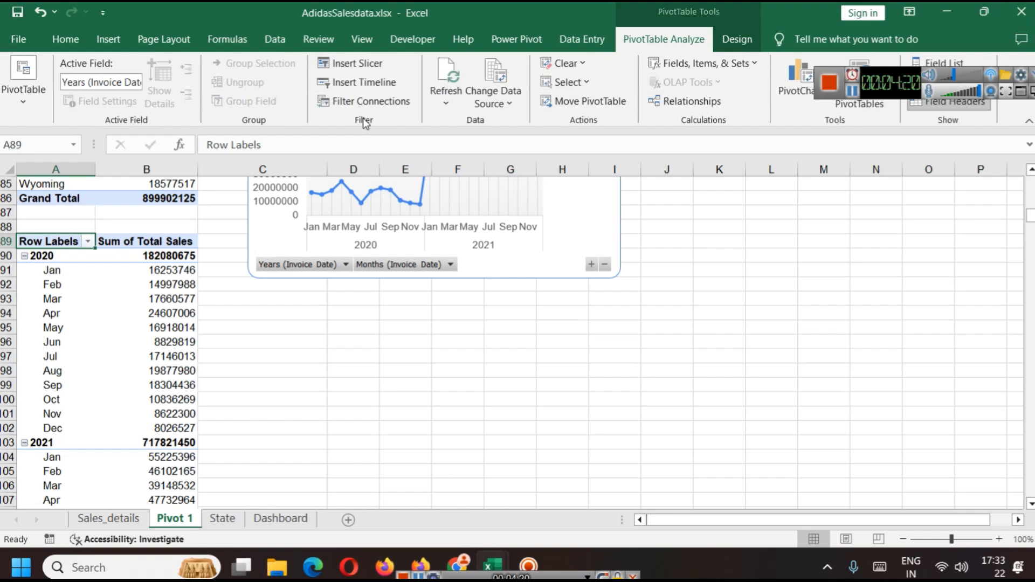
{"action": "left_click", "coordinate": [348, 106]}
{"action": "left_click", "coordinate": [496, 355]}
{"action": "left_click", "coordinate": [497, 379]}
{"action": "left_click", "coordinate": [659, 426]}
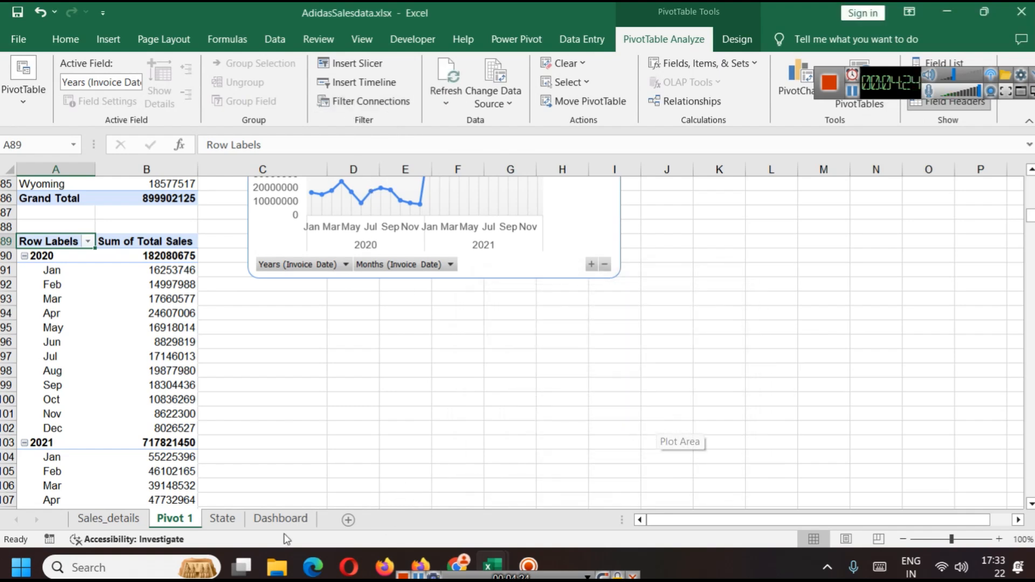
Step: Move the Sales Method and Region slicers slightly down to space them evenly below the Year slicer
{"action": "left_click", "coordinate": [271, 520]}
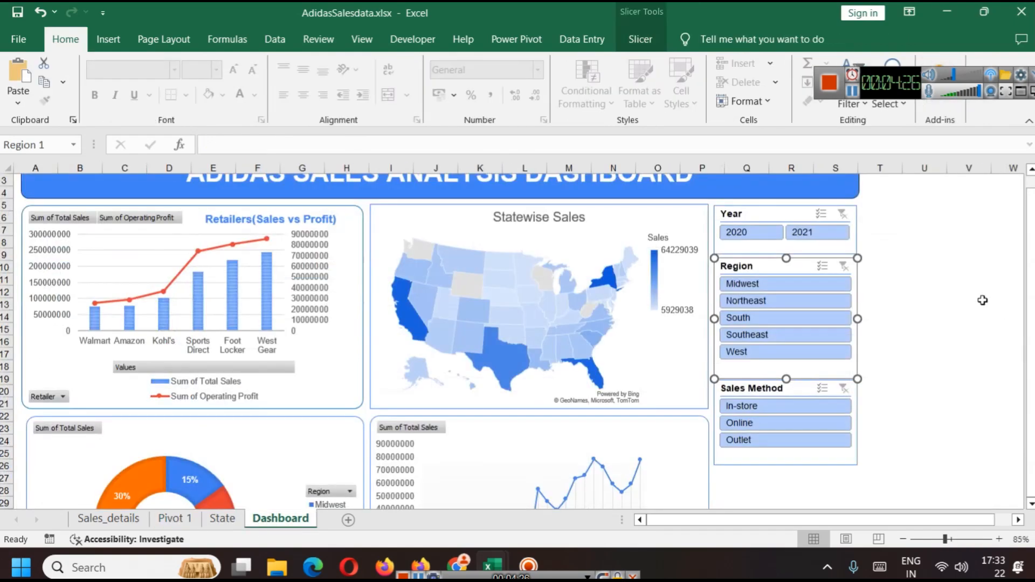
{"action": "left_click", "coordinate": [800, 390]}
{"action": "left_click_drag", "start_coordinate": [801, 391], "coordinate": [797, 403]}
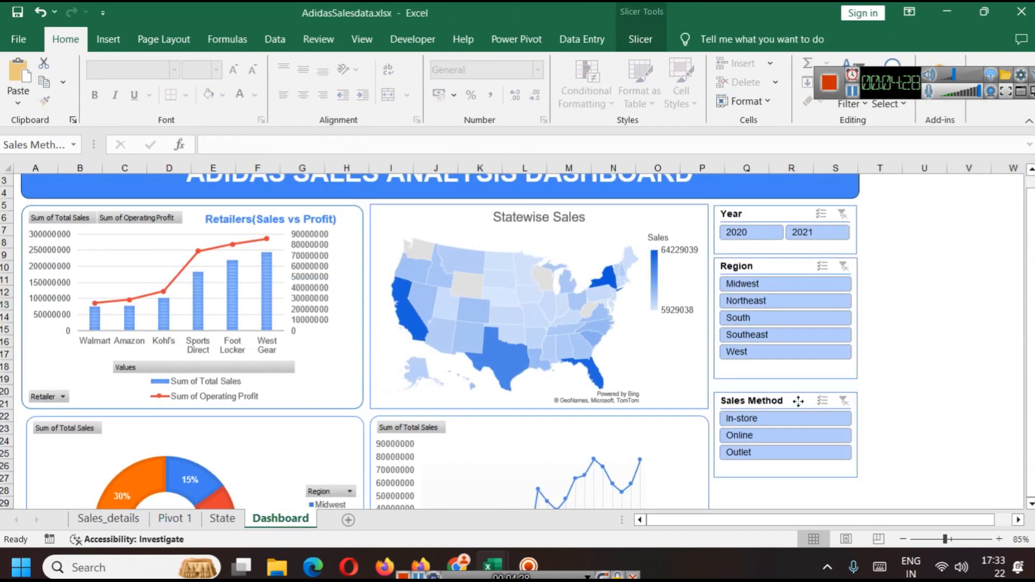
{"action": "left_click_drag", "start_coordinate": [792, 268], "coordinate": [793, 276]}
{"action": "left_click", "coordinate": [886, 317]}
Step: Set the Dashboard sheet's zoom to 100%
{"action": "scroll", "coordinate": [906, 371], "scroll_direction": "down", "scroll_amount": 7}
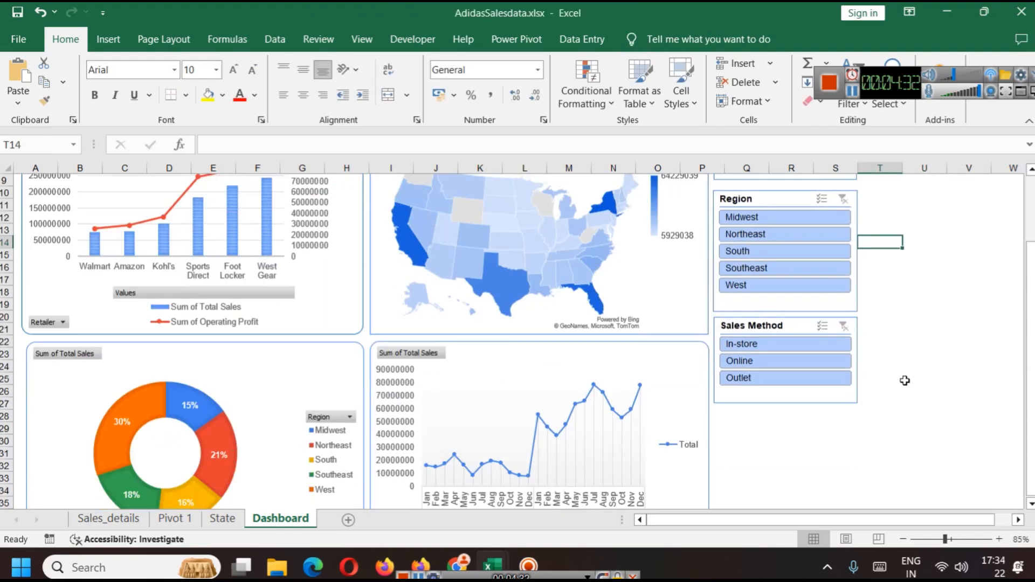
{"action": "scroll", "coordinate": [904, 381], "scroll_direction": "up", "scroll_amount": 7}
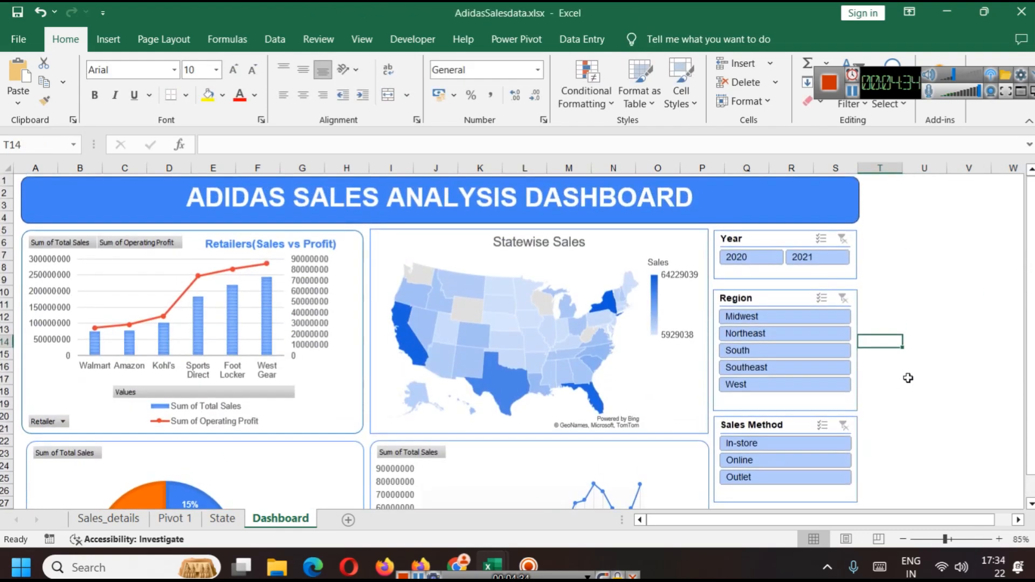
{"action": "scroll", "coordinate": [915, 382], "scroll_direction": "up", "scroll_amount": 3, "text": "ctrl"}
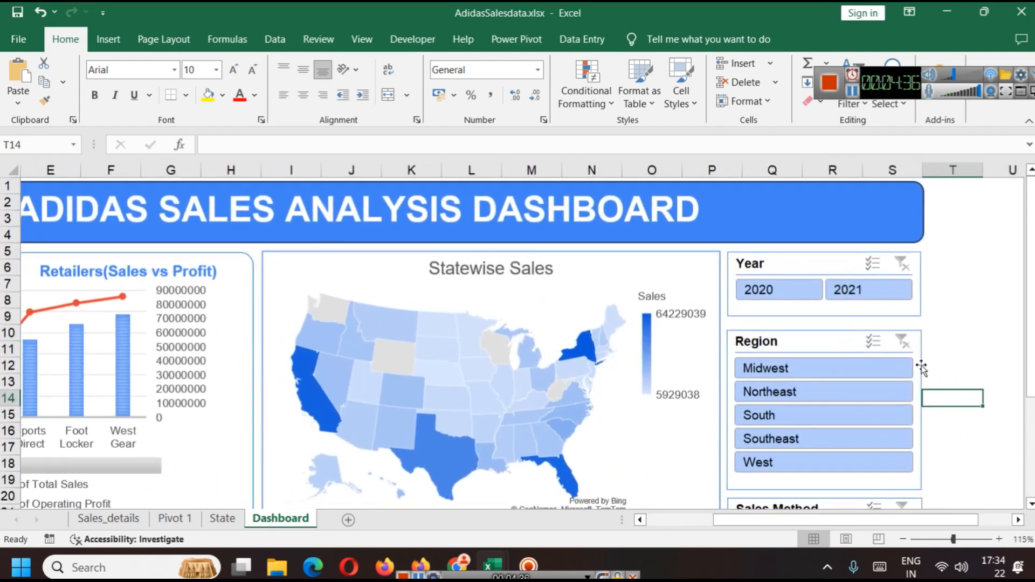
{"action": "scroll", "coordinate": [940, 361], "scroll_direction": "down", "scroll_amount": 1, "text": "ctrl"}
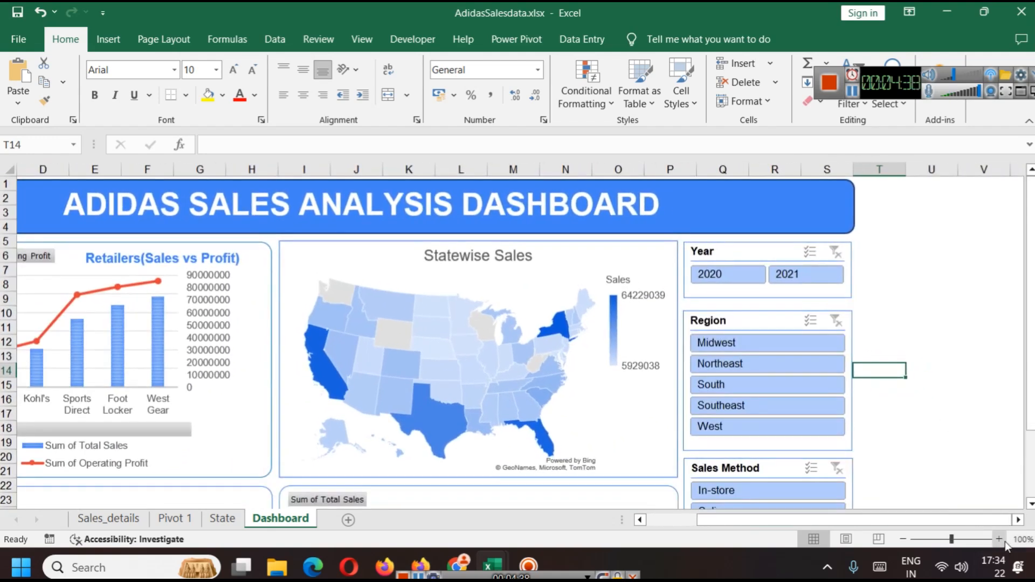
{"action": "left_click_drag", "start_coordinate": [858, 520], "coordinate": [808, 519]}
{"action": "left_click", "coordinate": [1027, 124]}
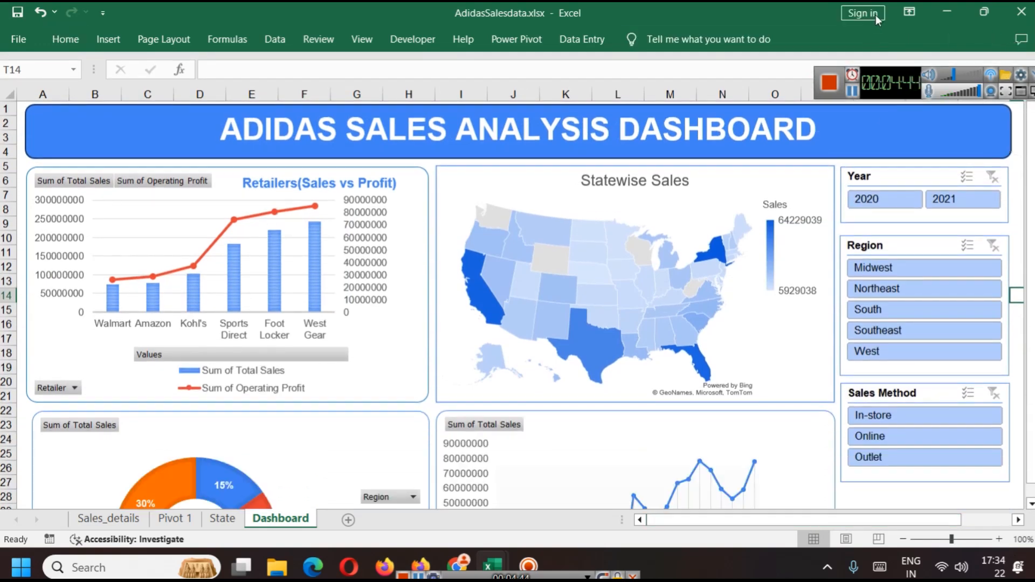
{"action": "left_click", "coordinate": [907, 9]}
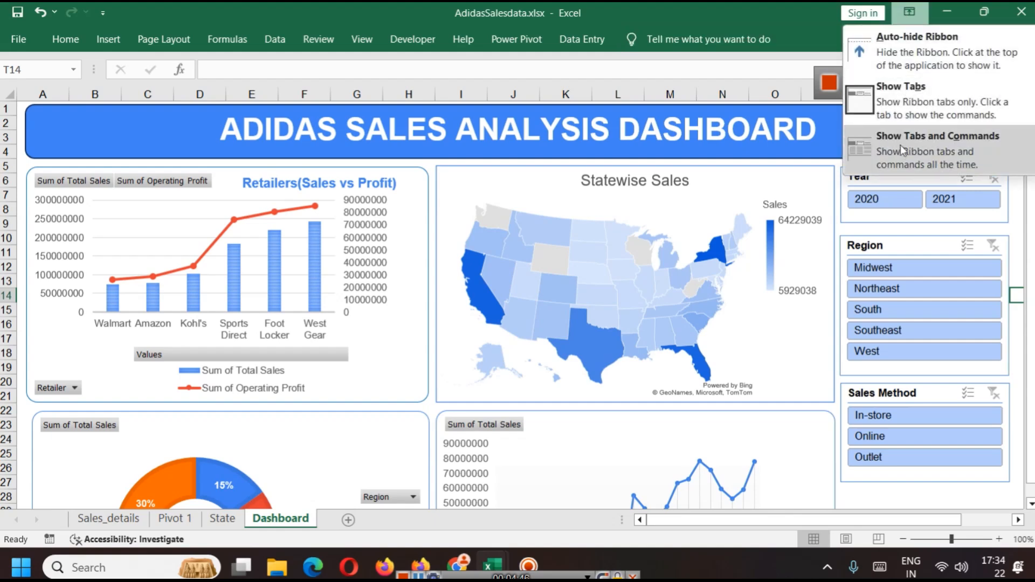
{"action": "left_click", "coordinate": [916, 49]}
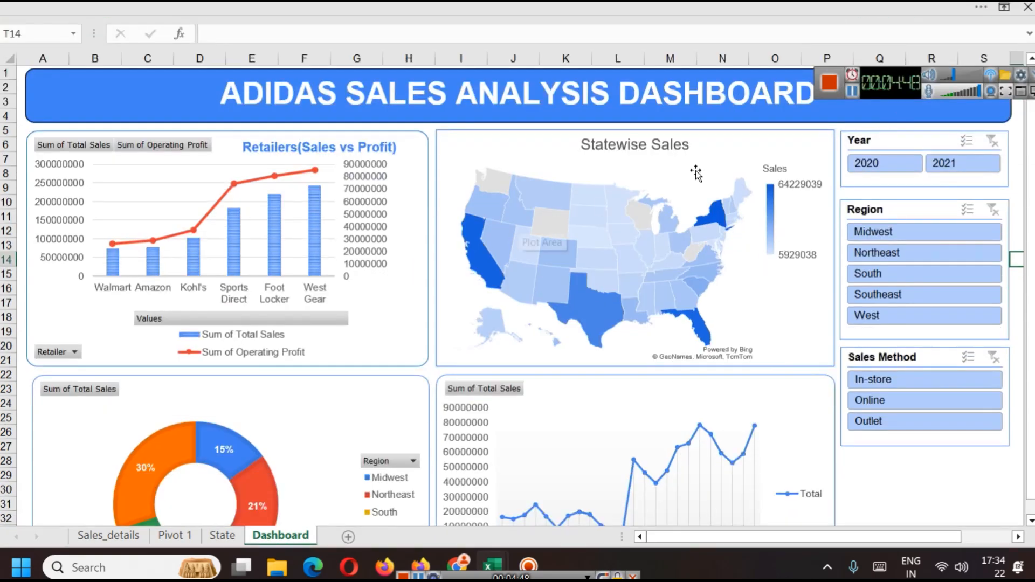
{"action": "left_click", "coordinate": [1004, 7]}
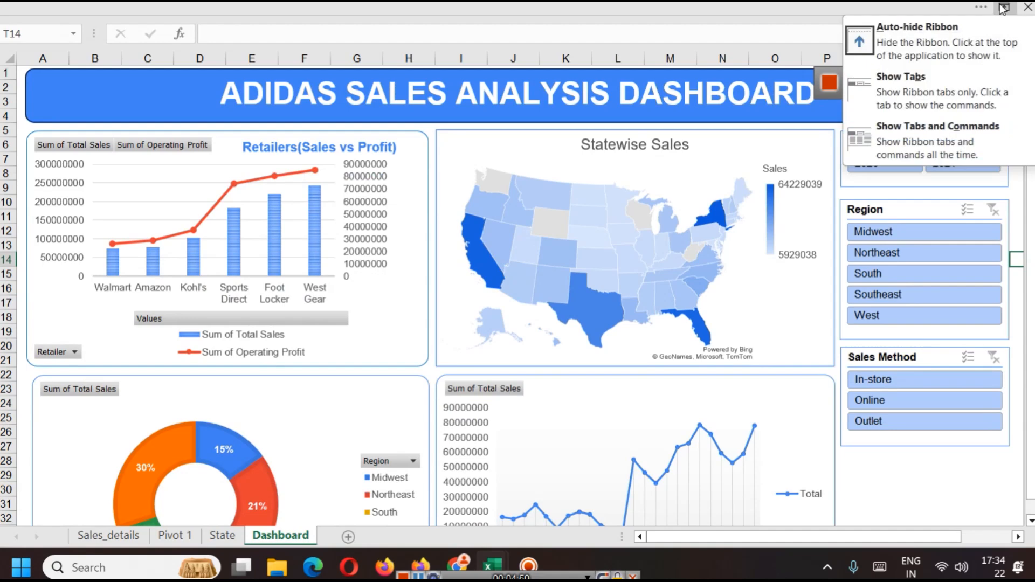
{"action": "left_click", "coordinate": [933, 141]}
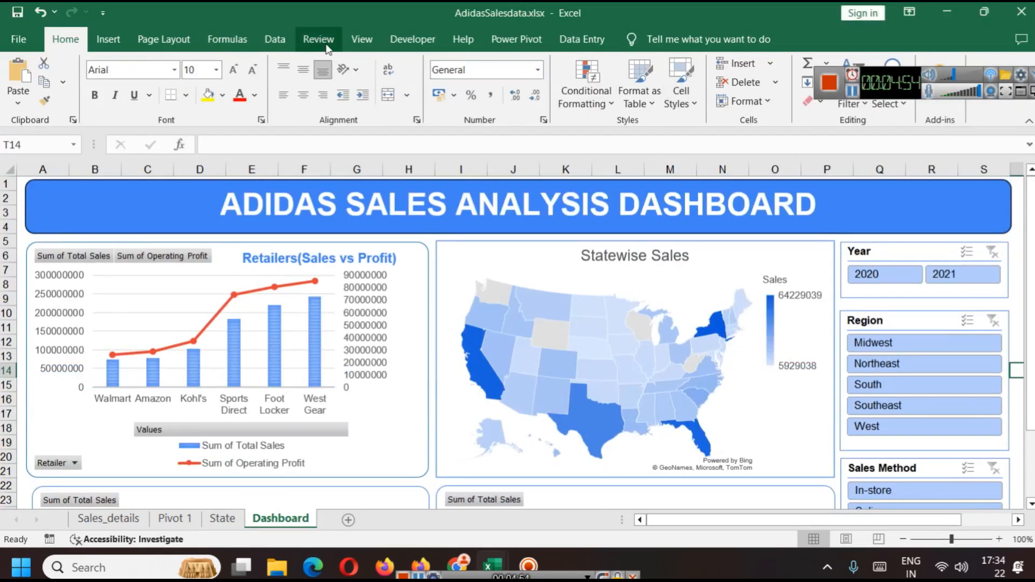
Step: Hide the formula bar and row and column headings, and auto-hide the ribbon for a clean dashboard view
{"action": "left_click", "coordinate": [362, 41]}
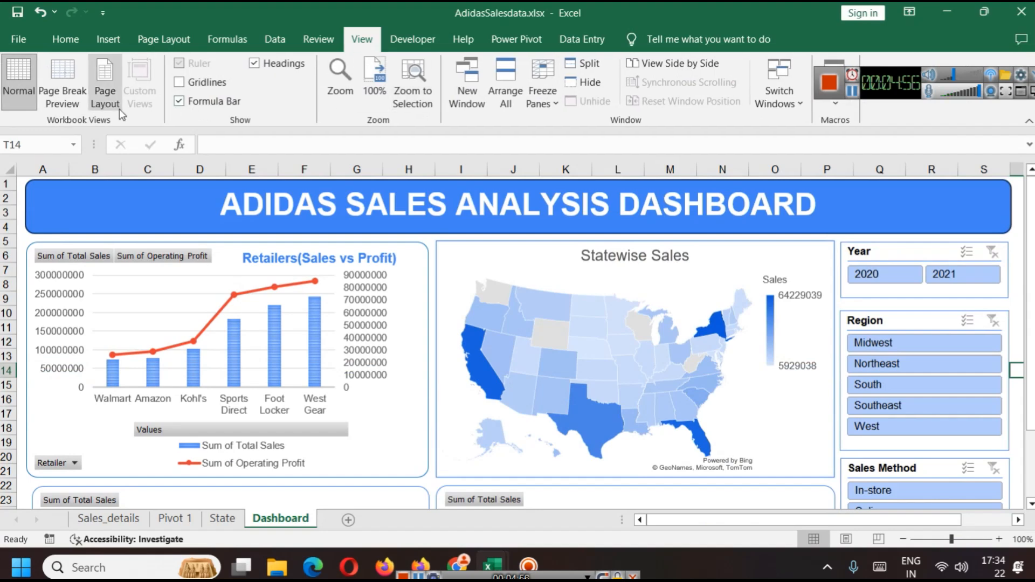
{"action": "left_click", "coordinate": [196, 106]}
{"action": "left_click", "coordinate": [266, 71]}
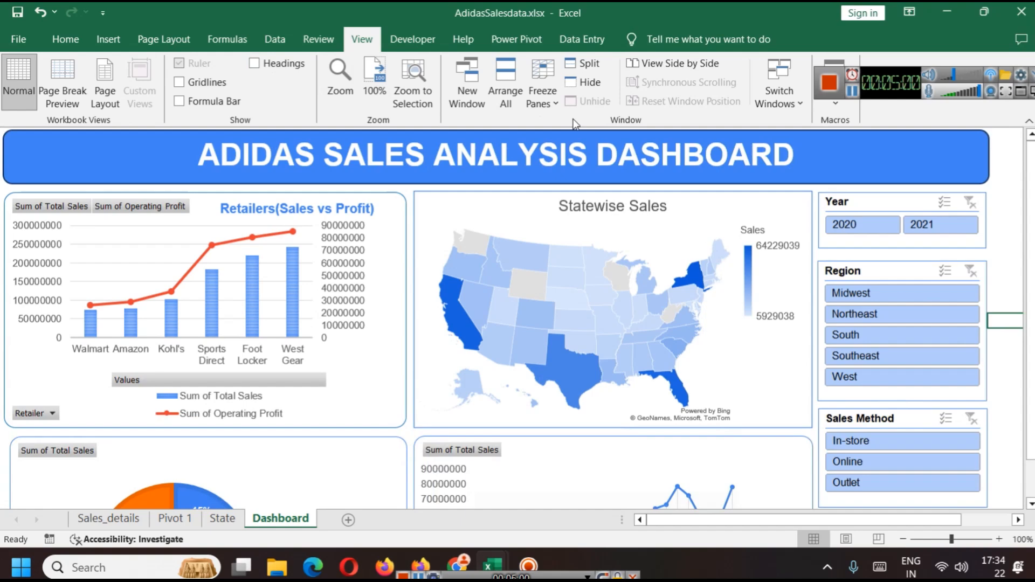
{"action": "left_click", "coordinate": [909, 12]}
{"action": "left_click", "coordinate": [911, 69]}
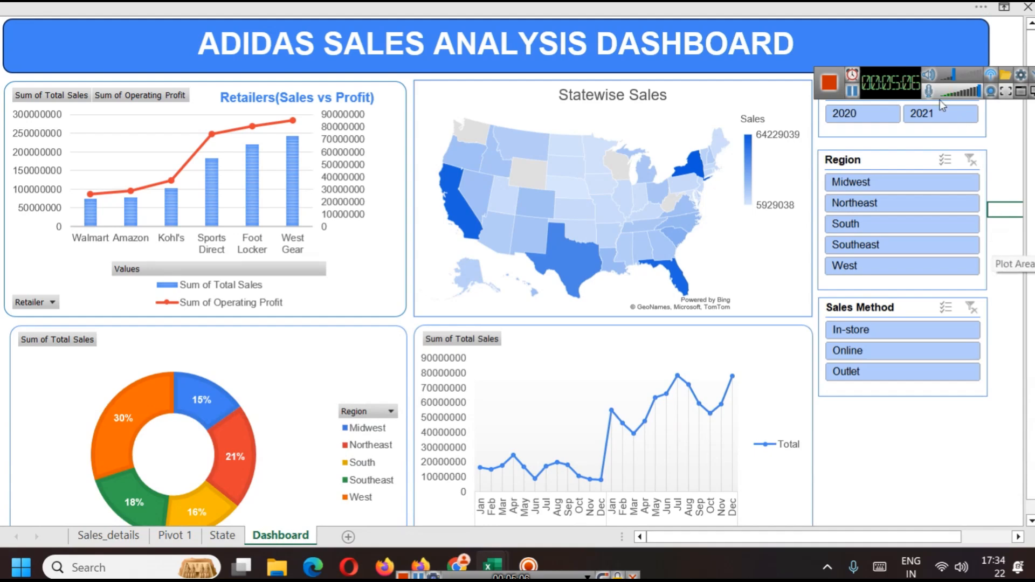
{"action": "left_click_drag", "start_coordinate": [898, 92], "coordinate": [918, 480]}
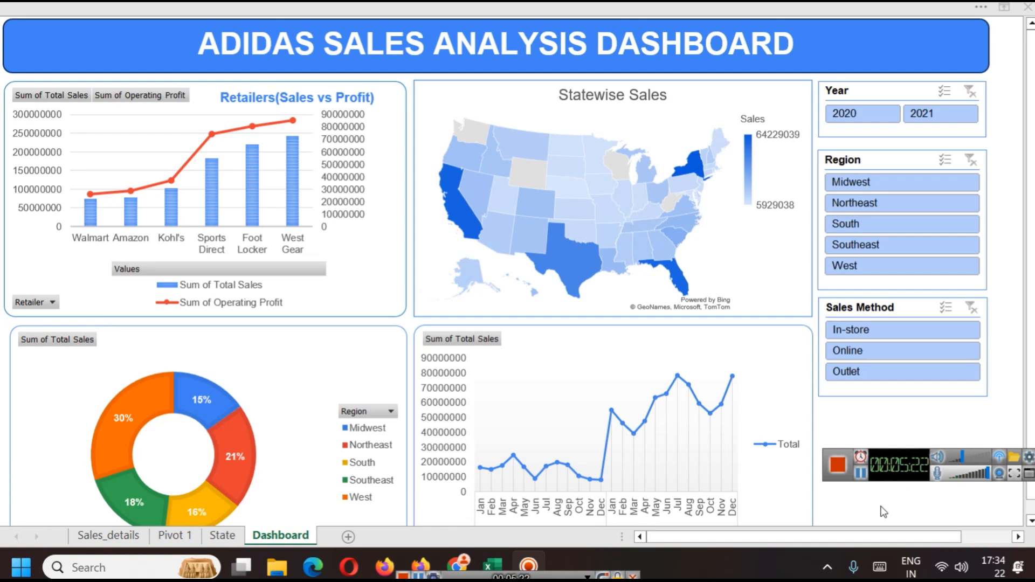
{"action": "left_click_drag", "start_coordinate": [891, 472], "coordinate": [887, 460]}
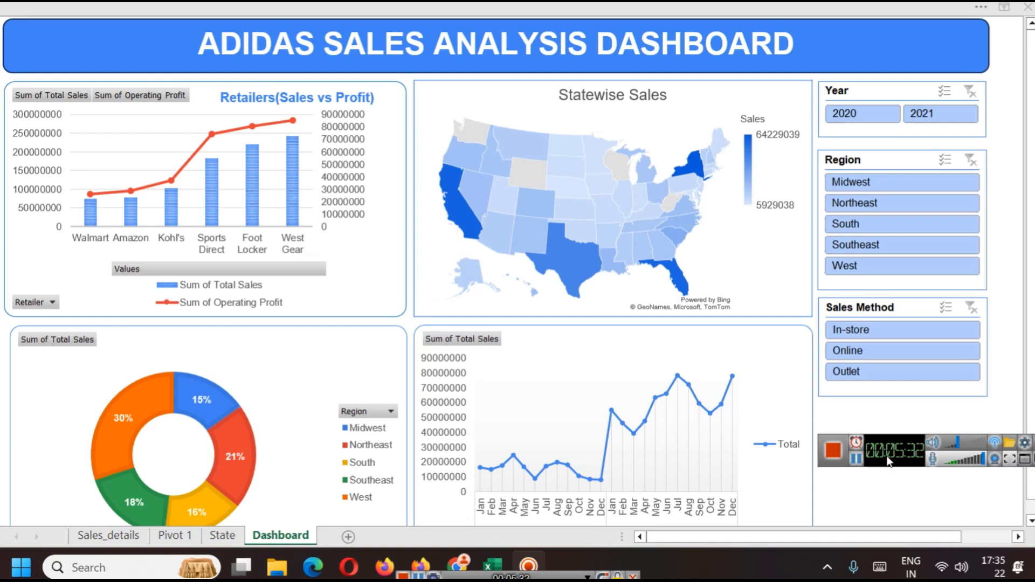
{"action": "left_click_drag", "start_coordinate": [886, 461], "coordinate": [884, 447]}
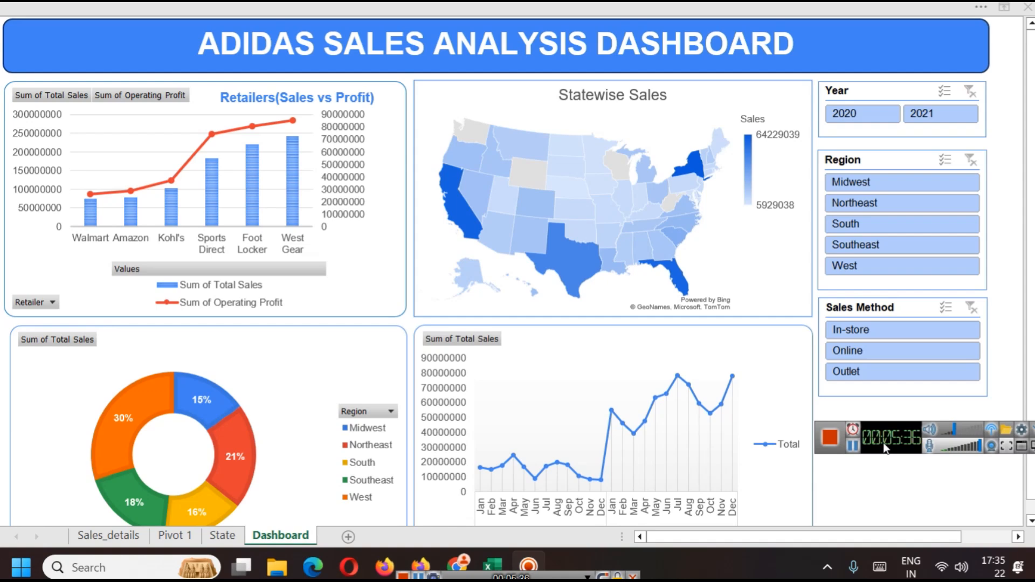